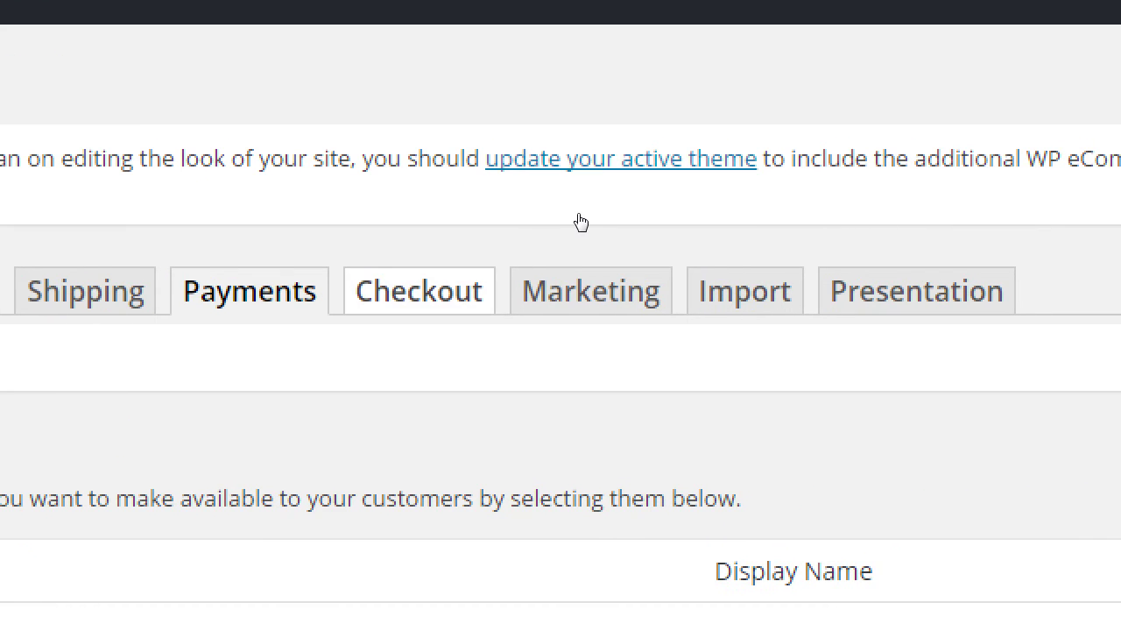
Open the store's Checkout settings and let users check out without a user account.
{"action": "left_click", "coordinate": [581, 222]}
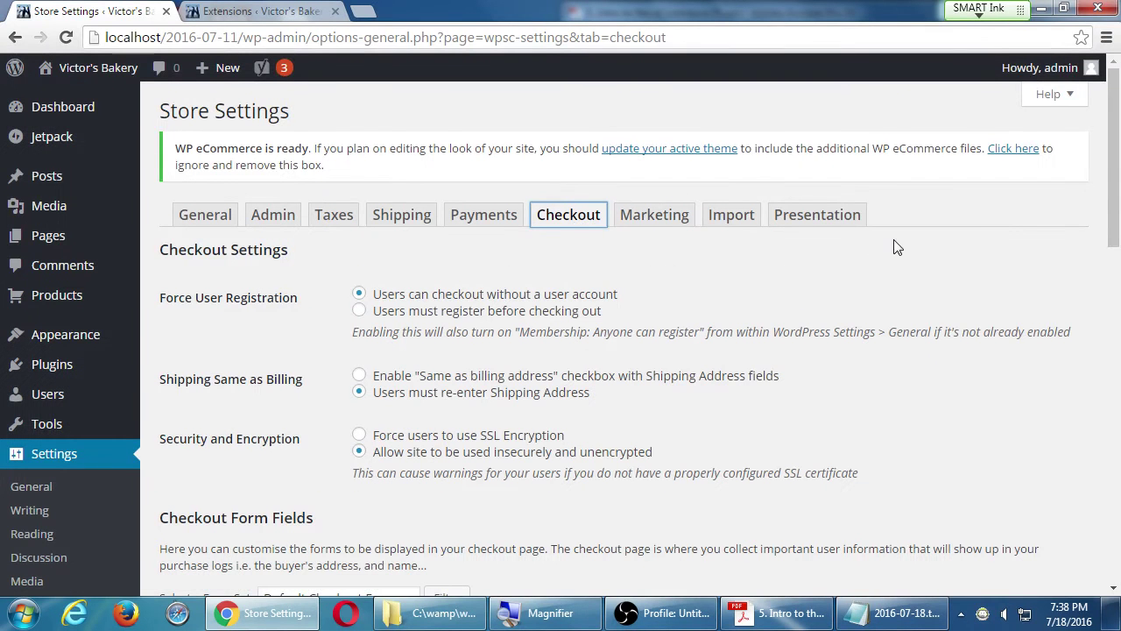
{"action": "scroll", "coordinate": [910, 245], "scroll_direction": "down", "scroll_amount": 1}
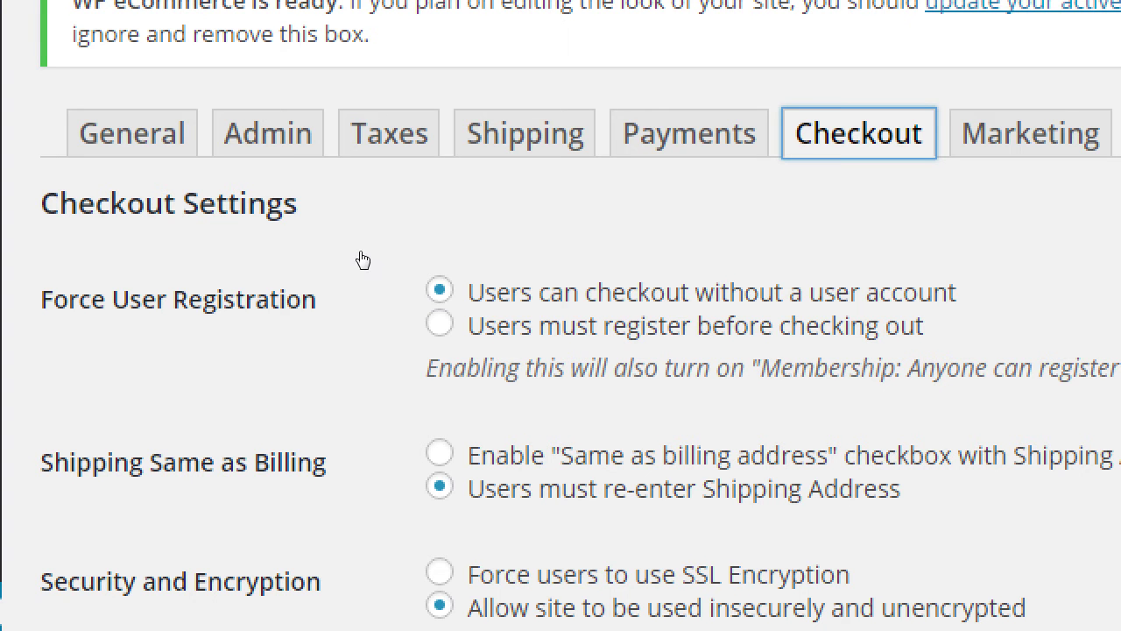
{"action": "key", "text": "Tab"}
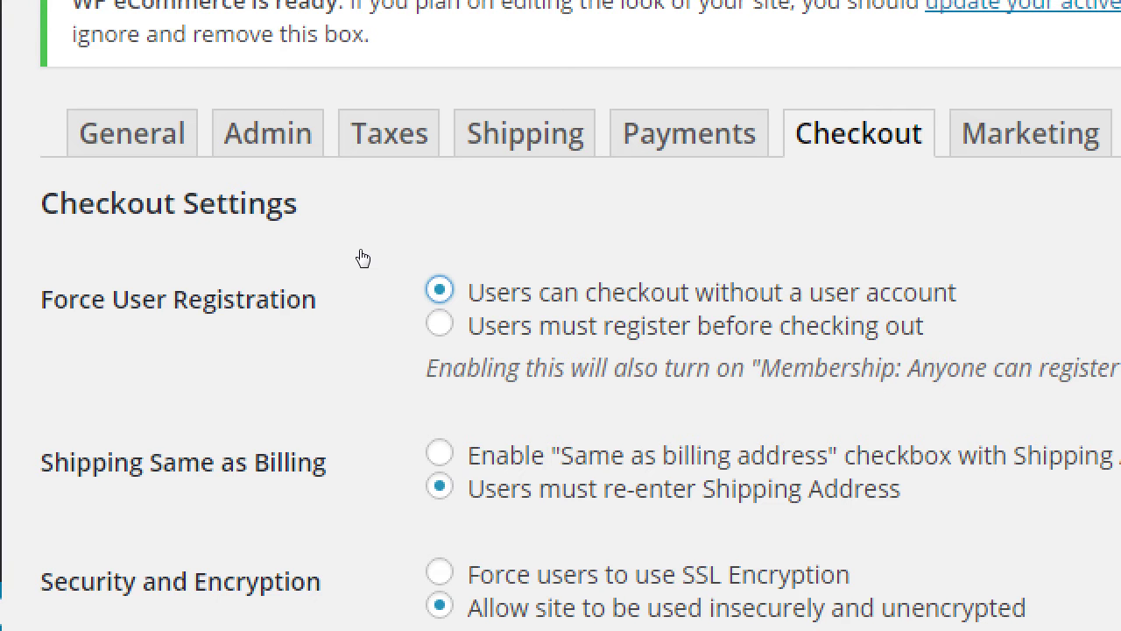
{"action": "key", "text": "Down"}
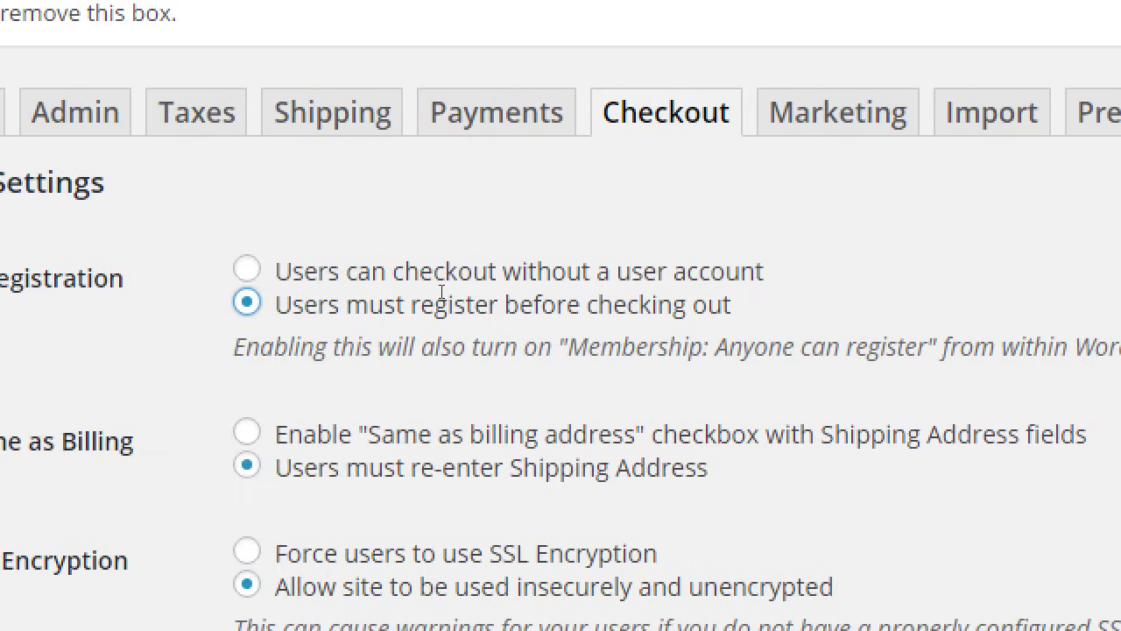
{"action": "left_click", "coordinate": [357, 259]}
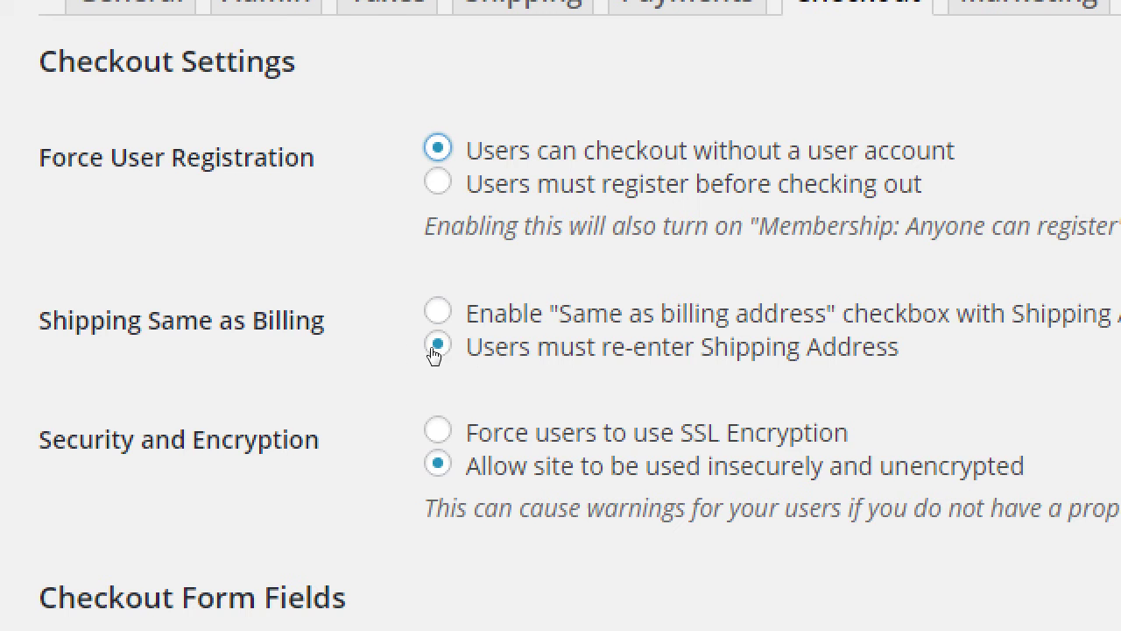
Enable the "Same as billing address" checkbox with the Shipping Address fields.
{"action": "left_click", "coordinate": [362, 340]}
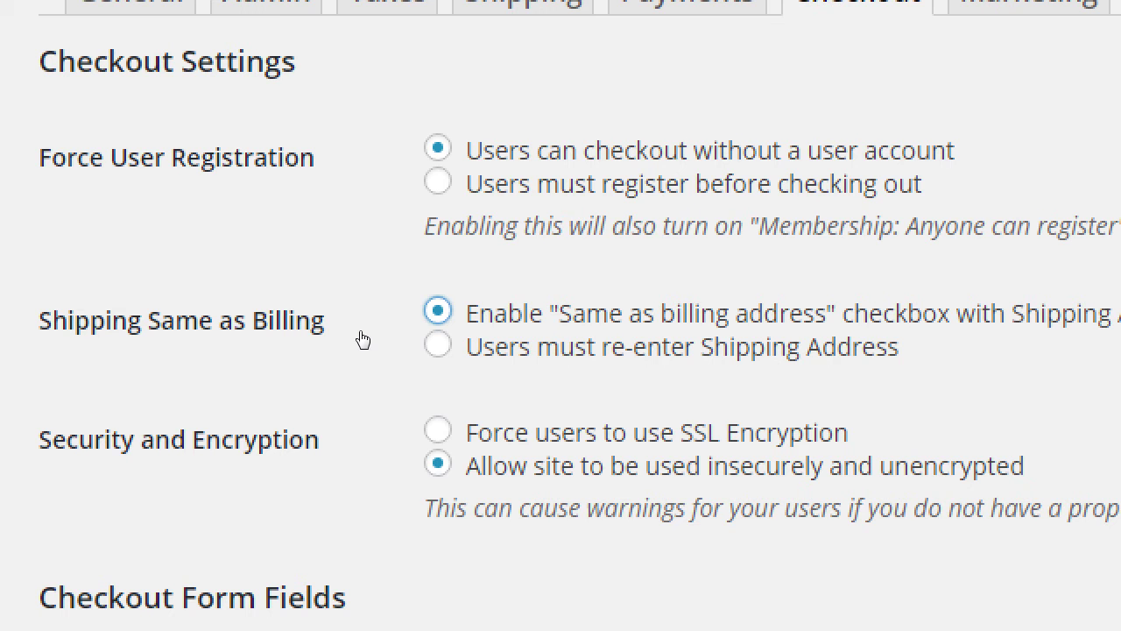
{"action": "left_click", "coordinate": [367, 358]}
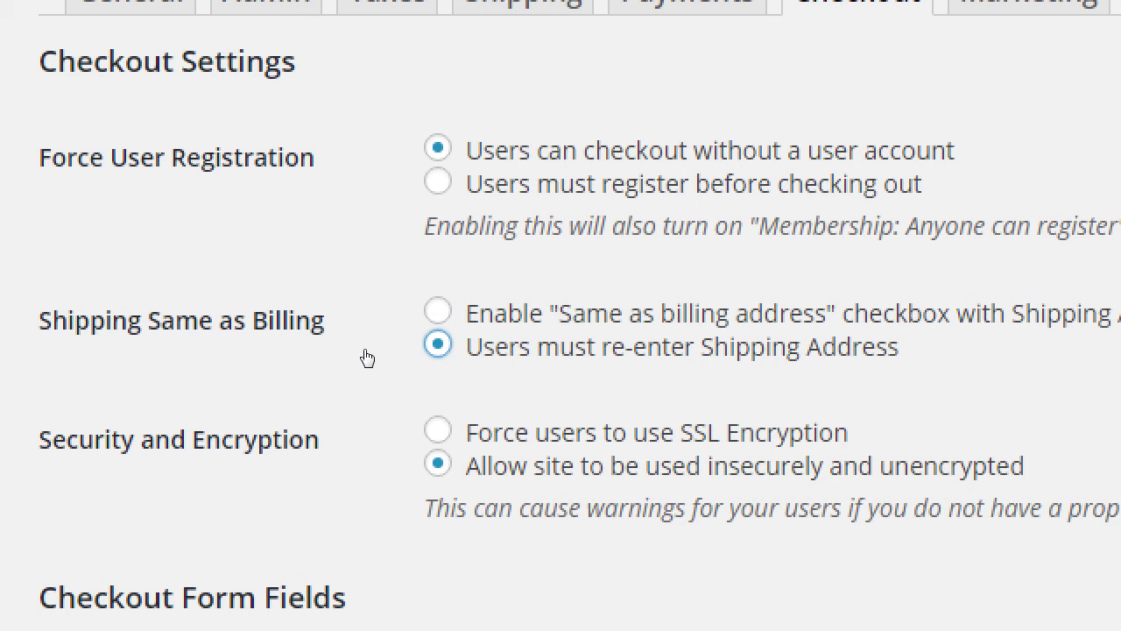
{"action": "left_click", "coordinate": [365, 340]}
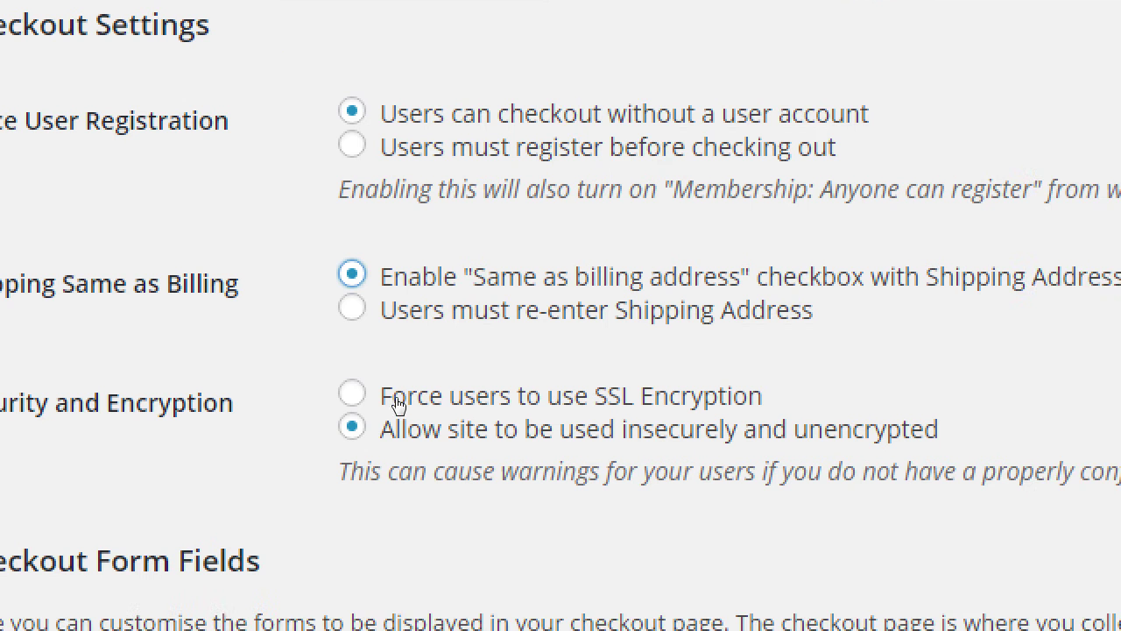
Try forcing users to use SSL Encryption, and set the site back to insecure and unencrypted use.
{"action": "left_click", "coordinate": [352, 394]}
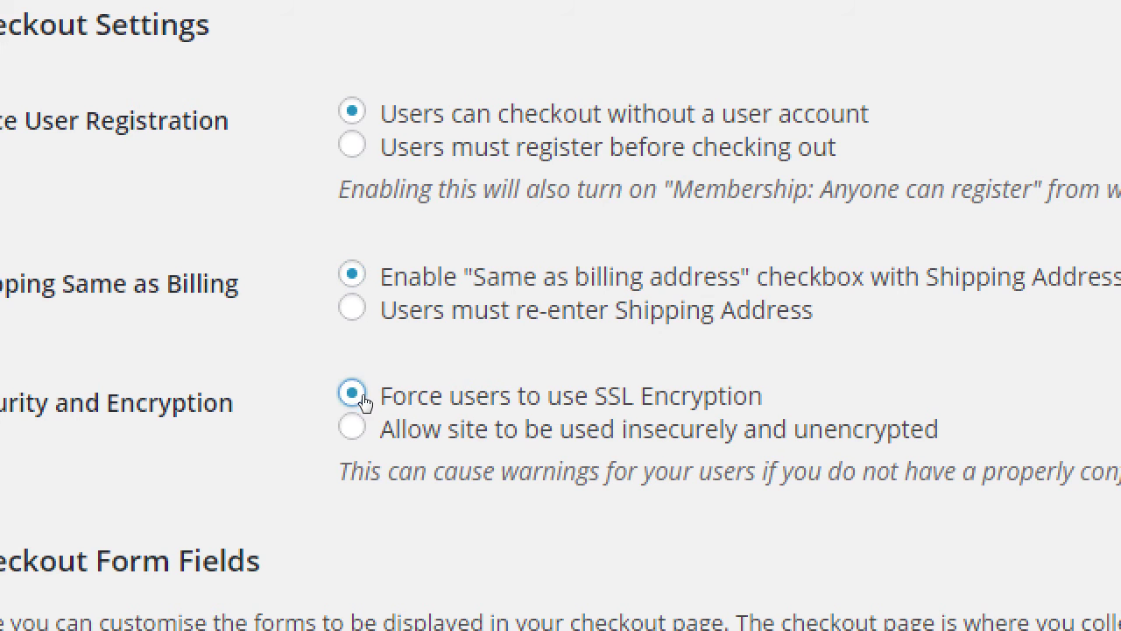
{"action": "left_click", "coordinate": [357, 424]}
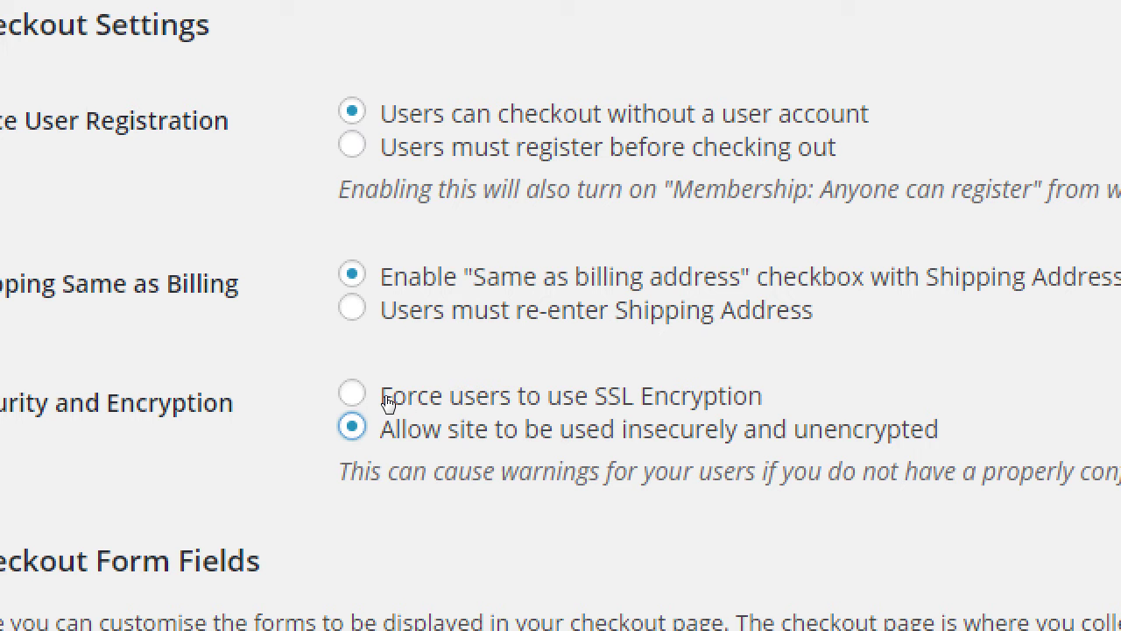
{"action": "left_click", "coordinate": [389, 403]}
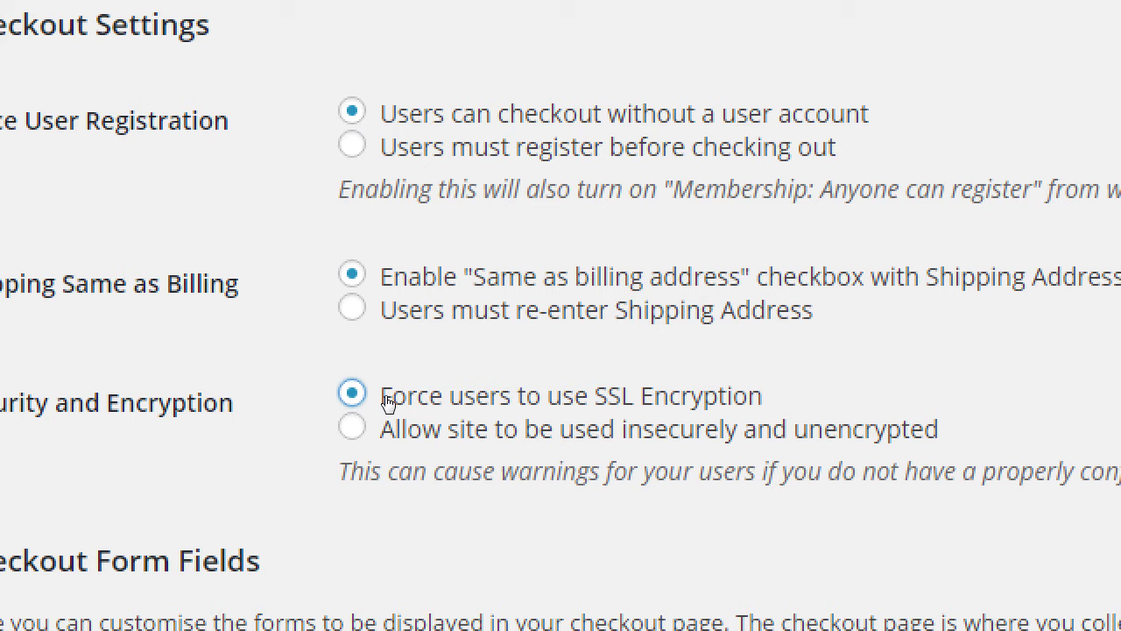
{"action": "left_click", "coordinate": [382, 419]}
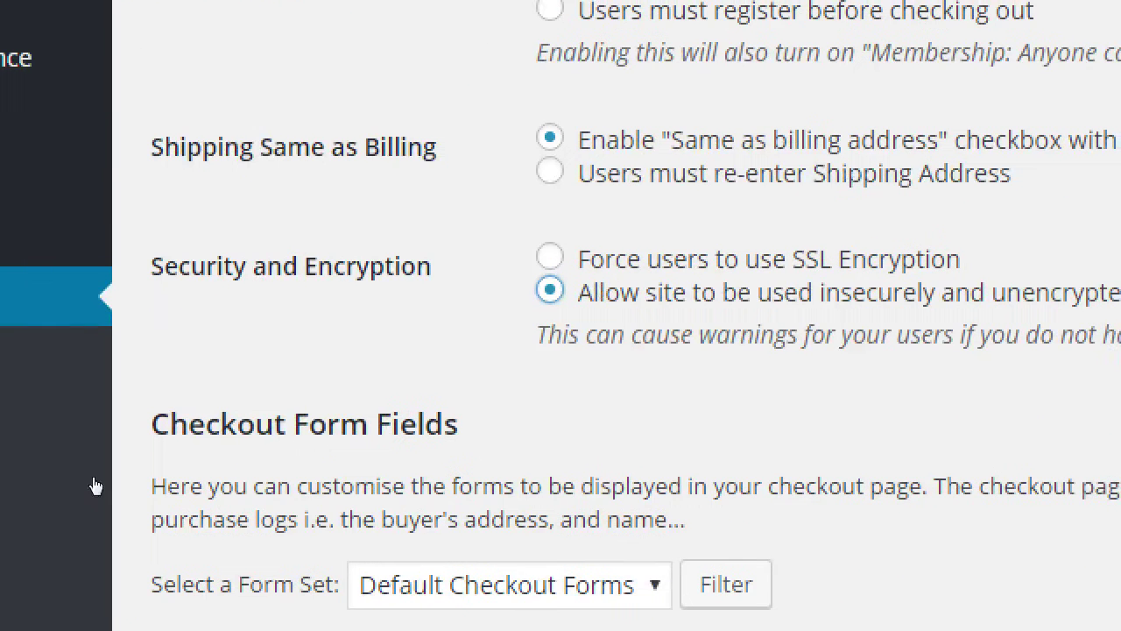
Examine the billing and shipping fields of the default checkout form with their types, display and mandatory options.
{"action": "scroll", "coordinate": [666, 101], "scroll_direction": "down", "scroll_amount": 10}
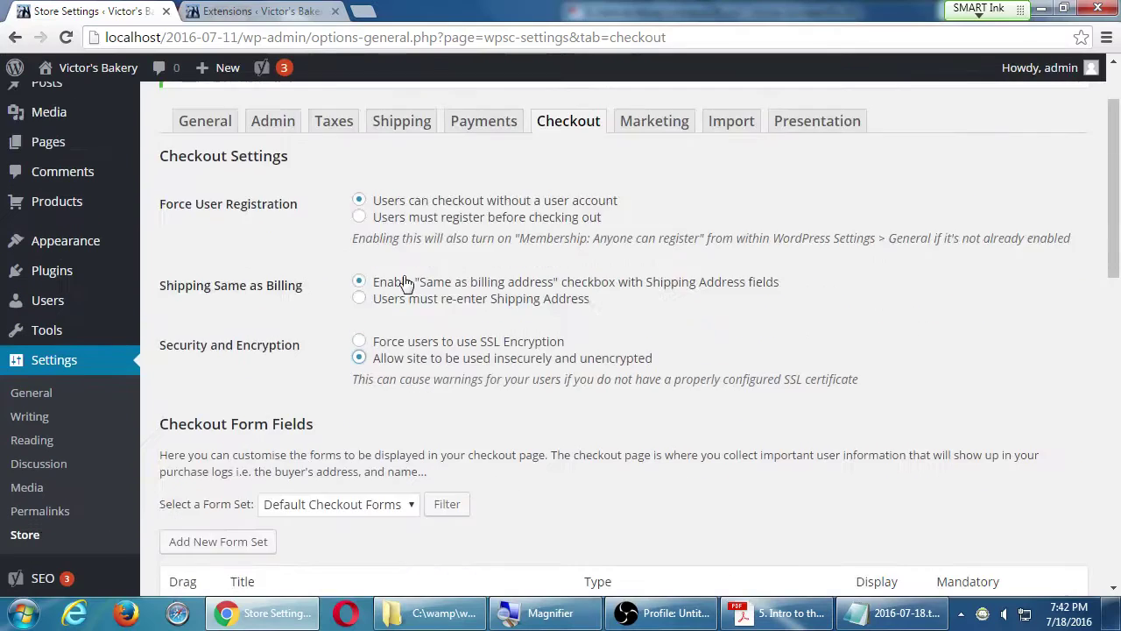
{"action": "scroll", "coordinate": [415, 324], "scroll_direction": "up", "scroll_amount": 8}
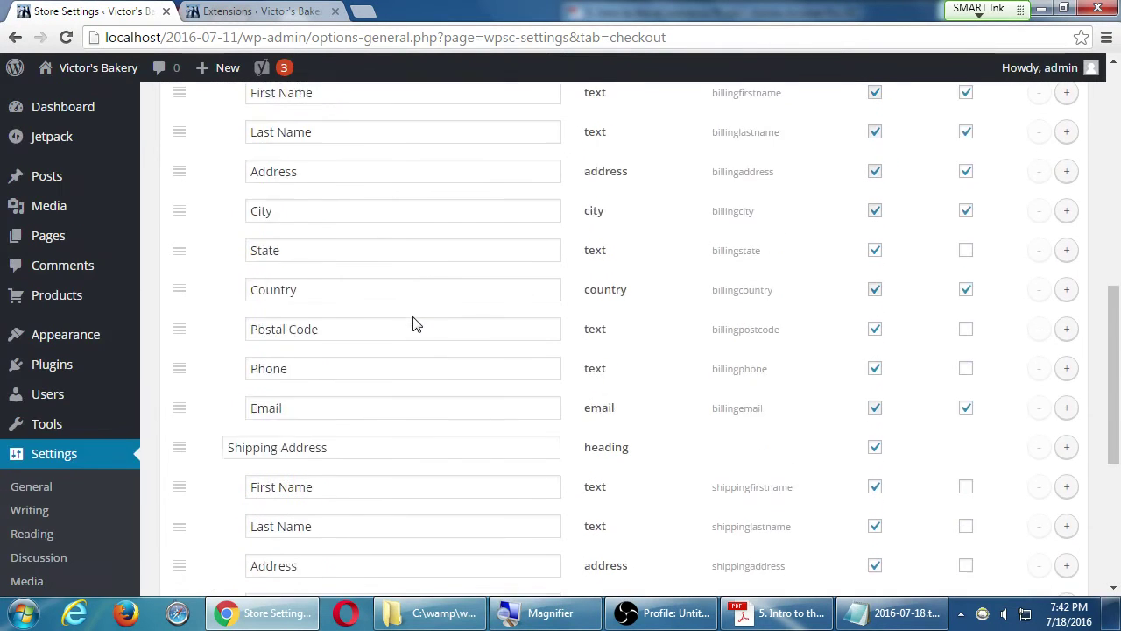
{"action": "scroll", "coordinate": [417, 317], "scroll_direction": "down", "scroll_amount": 1}
{"action": "scroll", "coordinate": [417, 317], "scroll_direction": "down", "scroll_amount": 1}
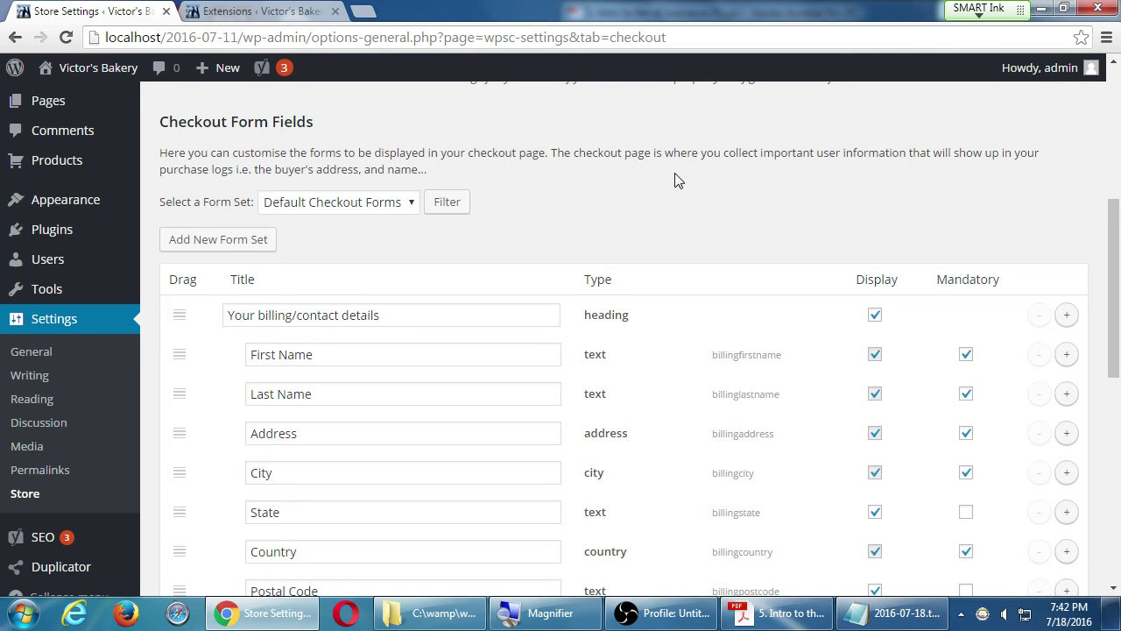
{"action": "scroll", "coordinate": [674, 180], "scroll_direction": "down", "scroll_amount": 2}
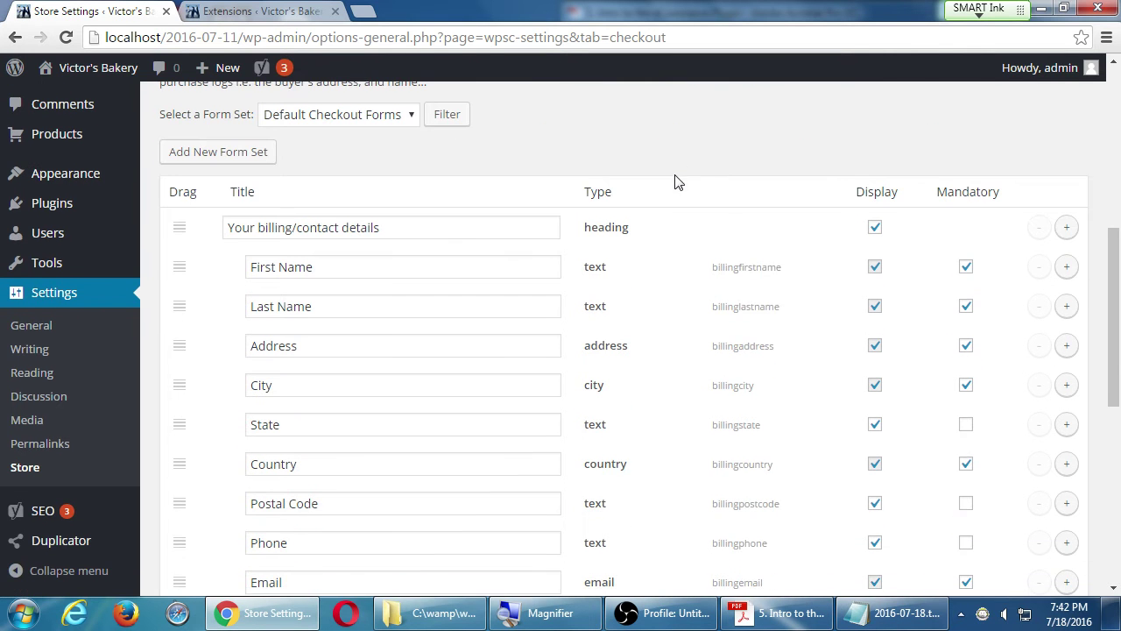
{"action": "left_click", "coordinate": [281, 229]}
{"action": "scroll", "coordinate": [390, 231], "scroll_direction": "down", "scroll_amount": 1}
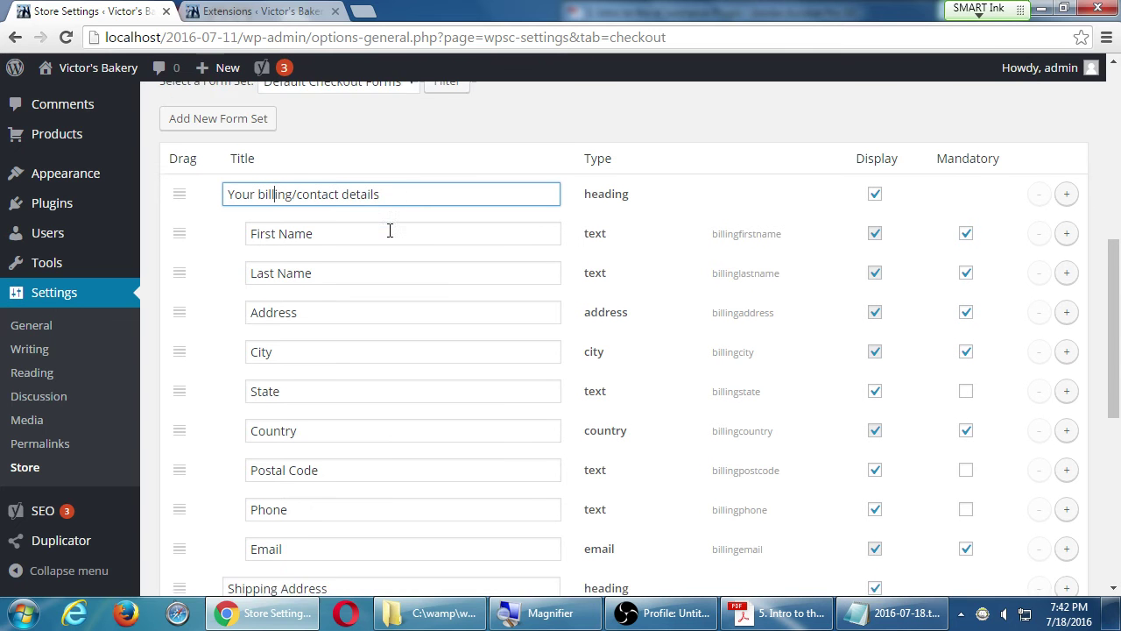
{"action": "double_click", "coordinate": [341, 222]}
{"action": "double_click", "coordinate": [297, 262]}
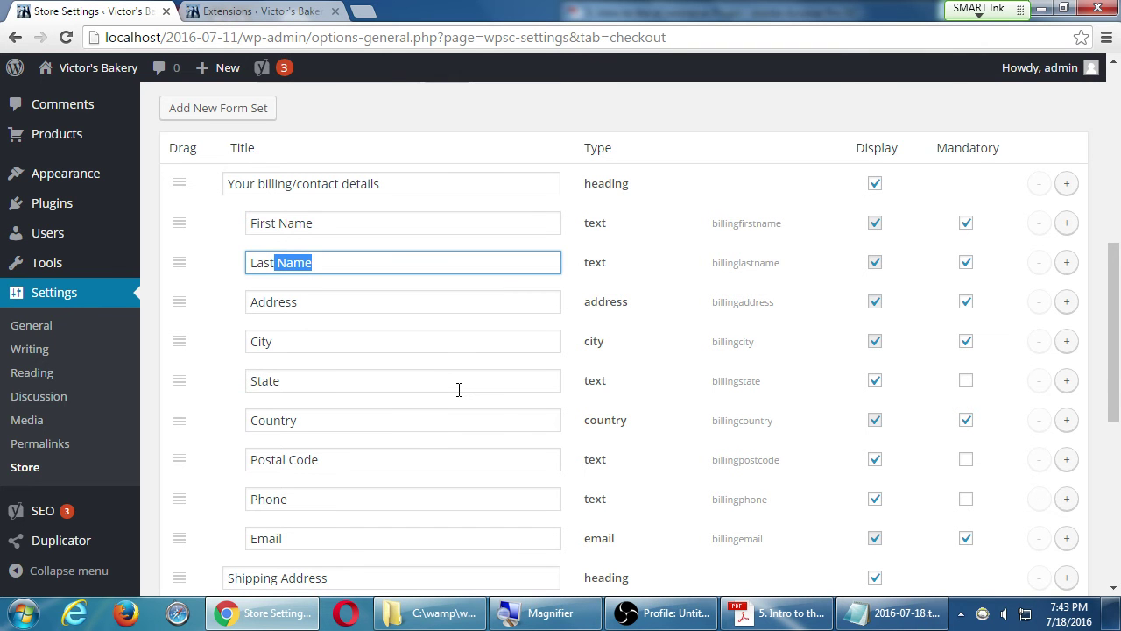
{"action": "scroll", "coordinate": [482, 403], "scroll_direction": "up", "scroll_amount": 2}
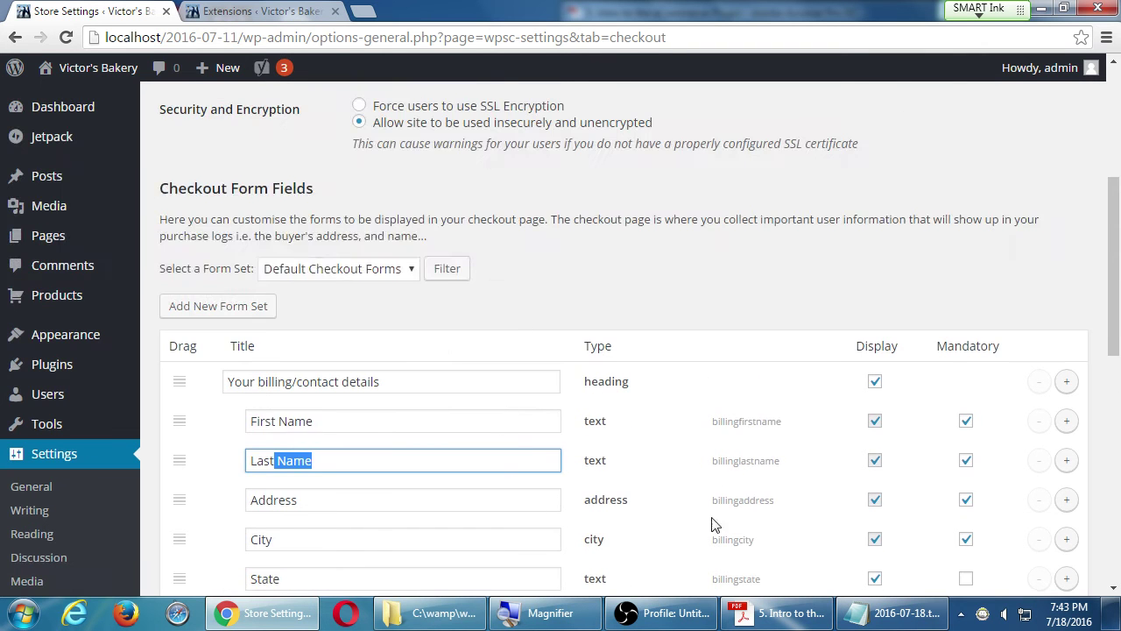
{"action": "scroll", "coordinate": [717, 526], "scroll_direction": "up", "scroll_amount": 4}
{"action": "scroll", "coordinate": [718, 517], "scroll_direction": "down", "scroll_amount": 6}
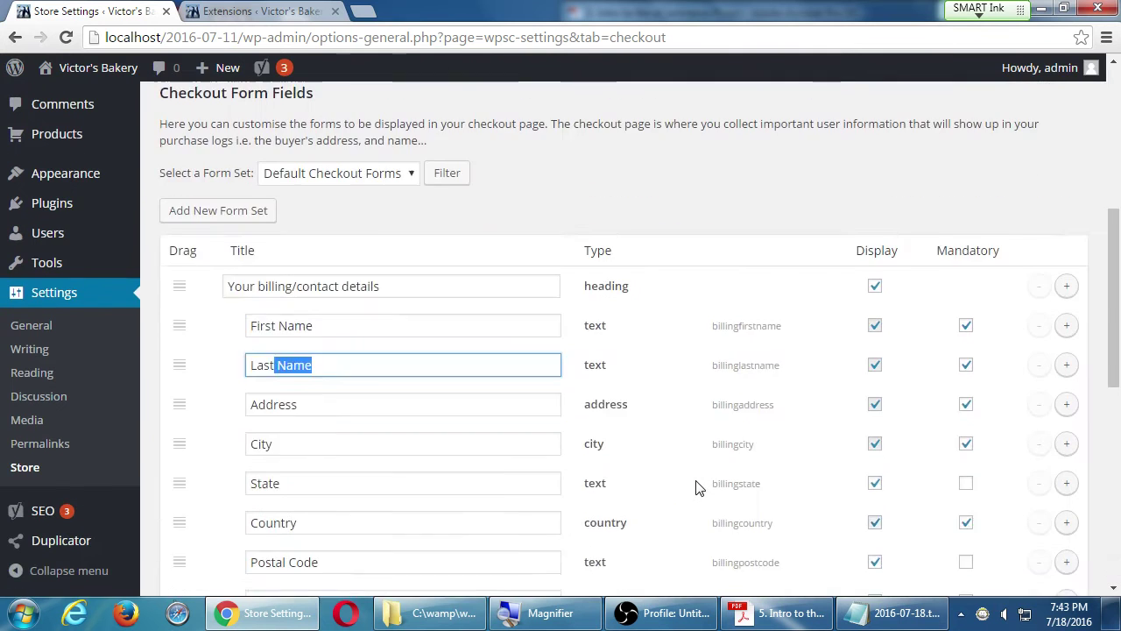
{"action": "scroll", "coordinate": [698, 487], "scroll_direction": "down", "scroll_amount": 3}
{"action": "scroll", "coordinate": [698, 487], "scroll_direction": "up", "scroll_amount": 2}
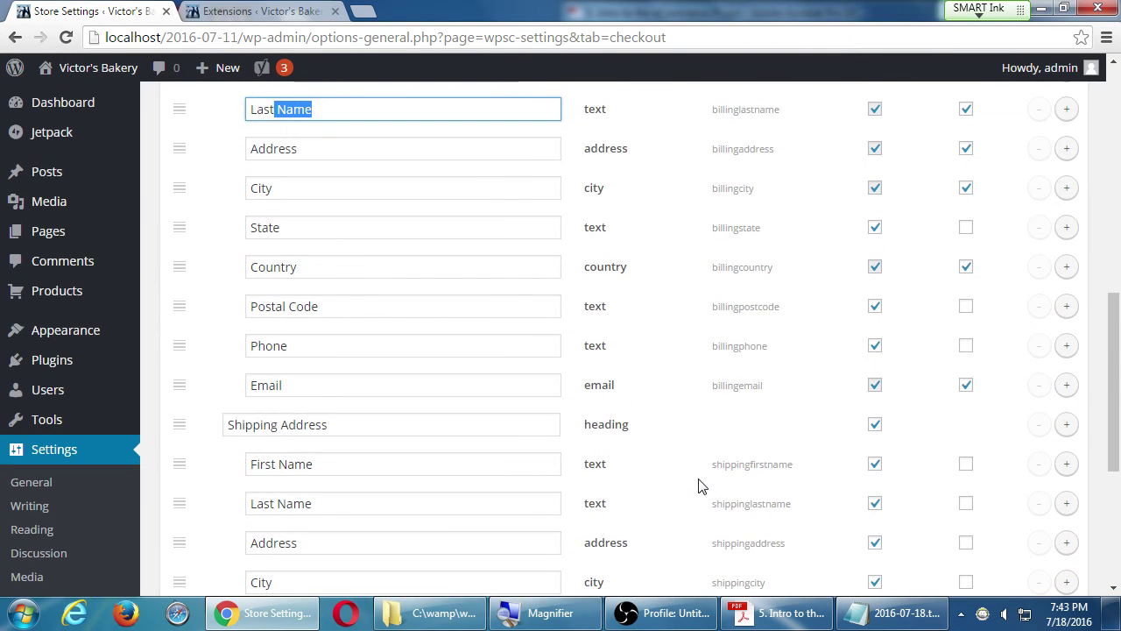
{"action": "scroll", "coordinate": [388, 432], "scroll_direction": "down", "scroll_amount": 1}
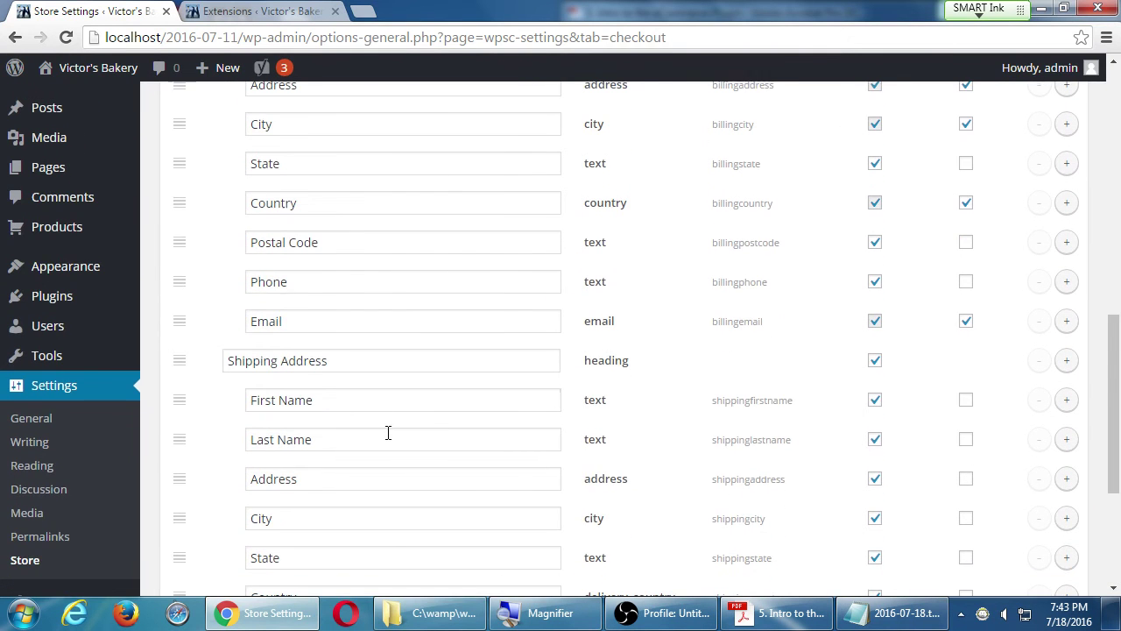
{"action": "double_click", "coordinate": [282, 359]}
Try hiding the Shipping Address heading and the shipping First Name and Last Name fields, and display them again.
{"action": "scroll", "coordinate": [744, 465], "scroll_direction": "down", "scroll_amount": 1}
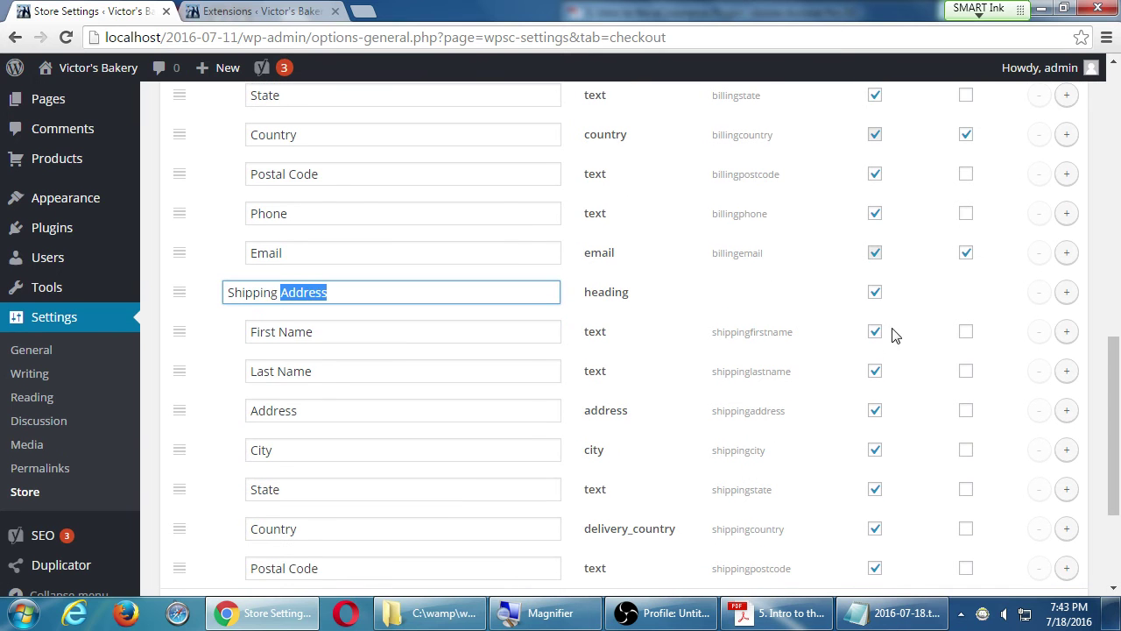
{"action": "left_click", "coordinate": [877, 296]}
{"action": "left_click", "coordinate": [875, 332]}
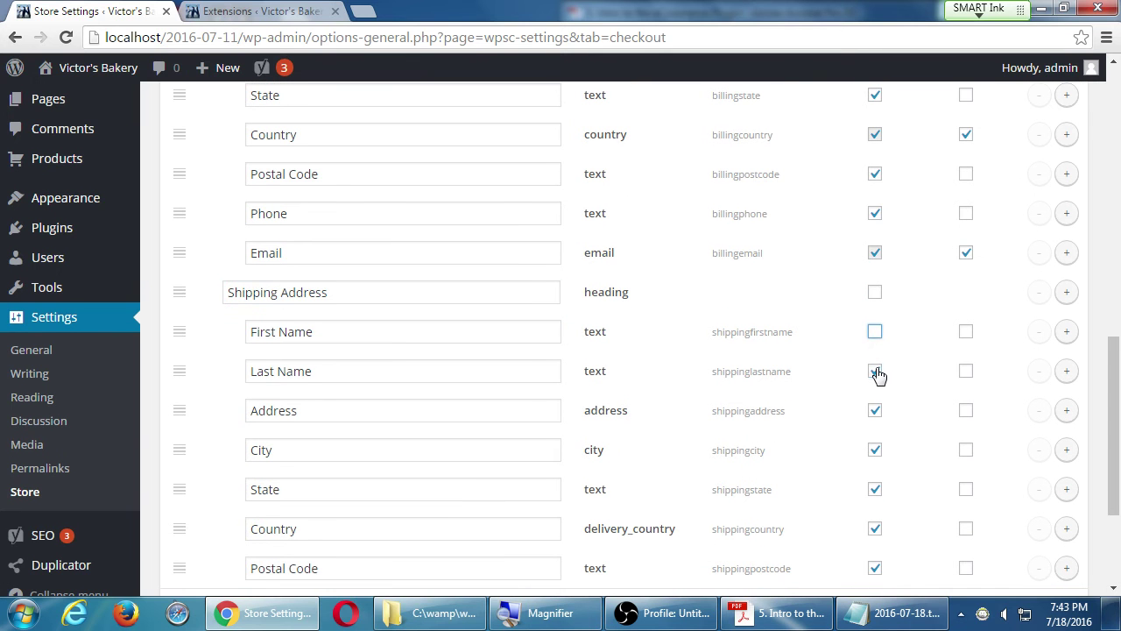
{"action": "left_click", "coordinate": [876, 372]}
{"action": "left_click", "coordinate": [876, 372]}
{"action": "left_click", "coordinate": [876, 332]}
{"action": "left_click", "coordinate": [875, 294]}
Make the State, Postal Code and Phone fields mandatory in the billing details.
{"action": "scroll", "coordinate": [896, 321], "scroll_direction": "up", "scroll_amount": 3}
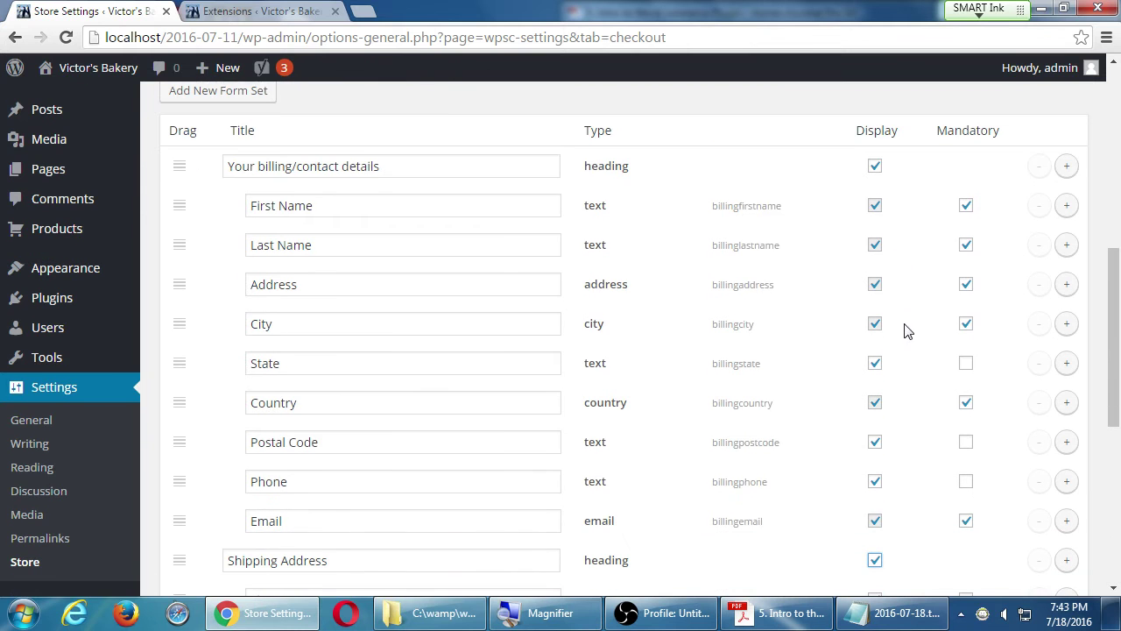
{"action": "left_click", "coordinate": [966, 365]}
{"action": "left_click", "coordinate": [968, 445]}
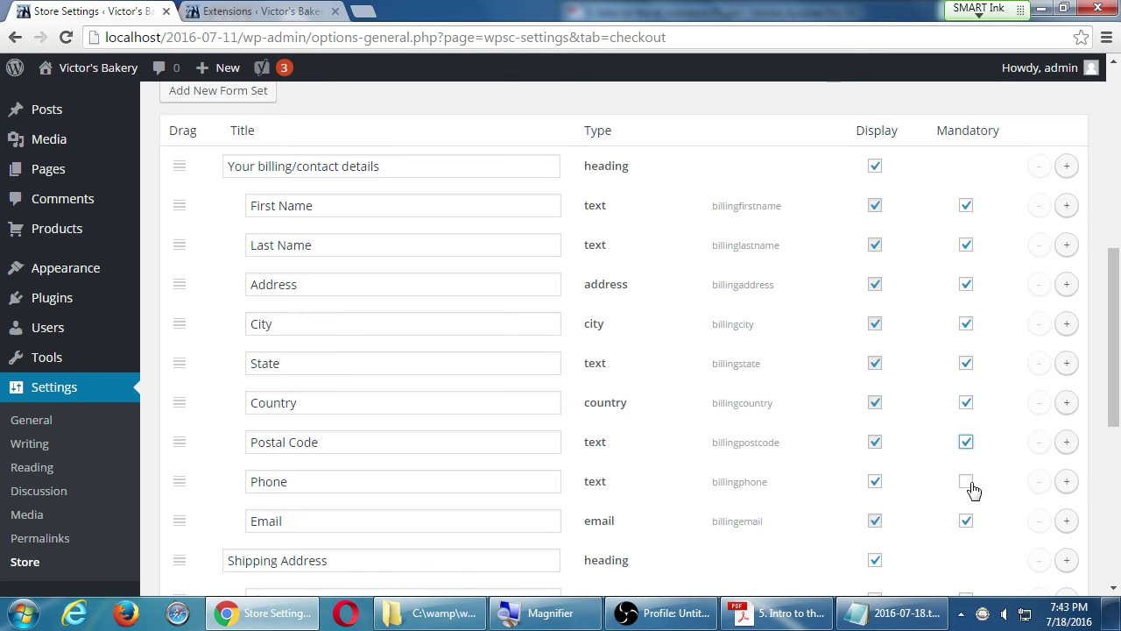
{"action": "left_click", "coordinate": [970, 487]}
Rename the billing Postal Code field as ZIP Code.
{"action": "left_click_drag", "start_coordinate": [350, 450], "coordinate": [215, 448]}
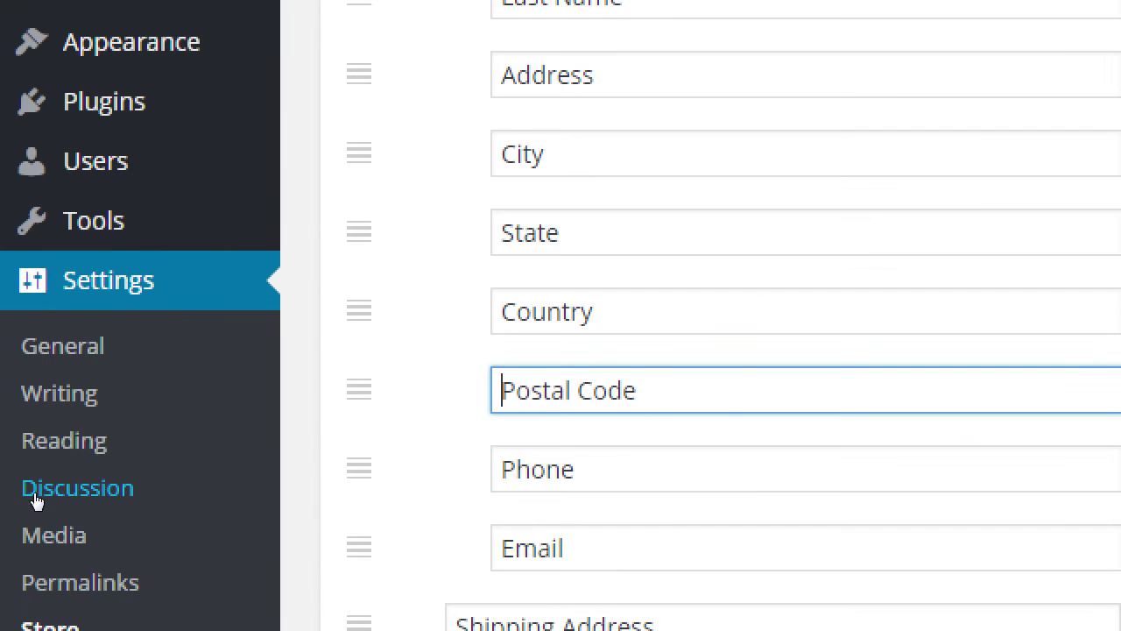
{"action": "key", "text": "shift+Right"}
{"action": "key", "text": "shift+Right"}
{"action": "key", "text": "shift+Right"}
{"action": "key", "text": "shift+Right"}
{"action": "key", "text": "shift+Right"}
{"action": "key", "text": "shift+Right"}
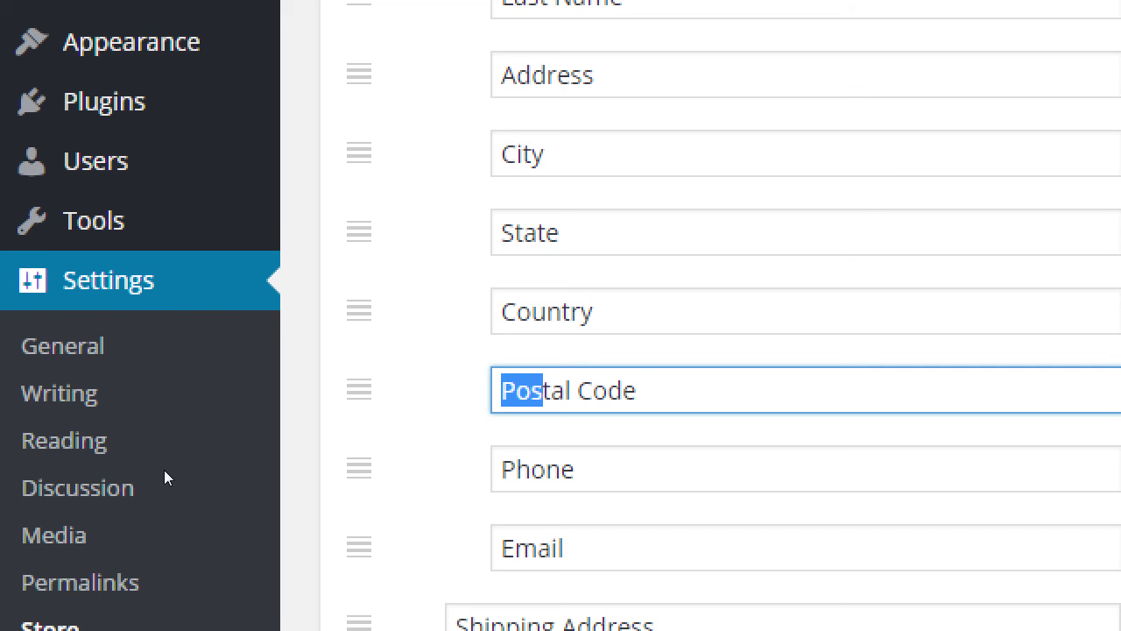
{"action": "type", "text": "ZIP"}
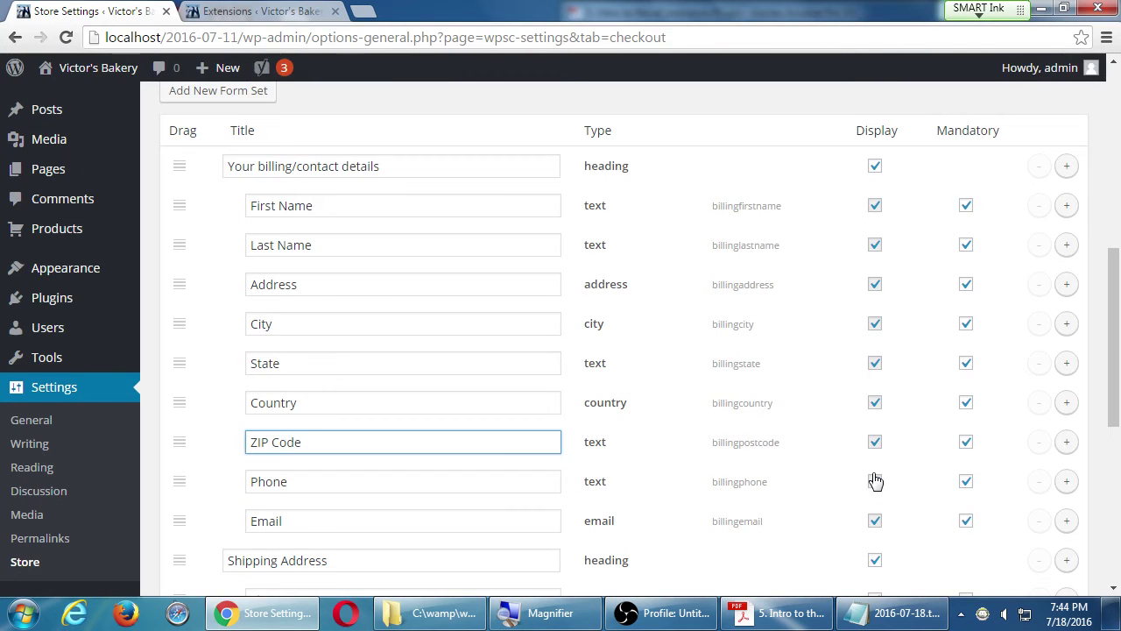
Stop displaying the billing Phone field and make it non-mandatory.
{"action": "left_click", "coordinate": [875, 481]}
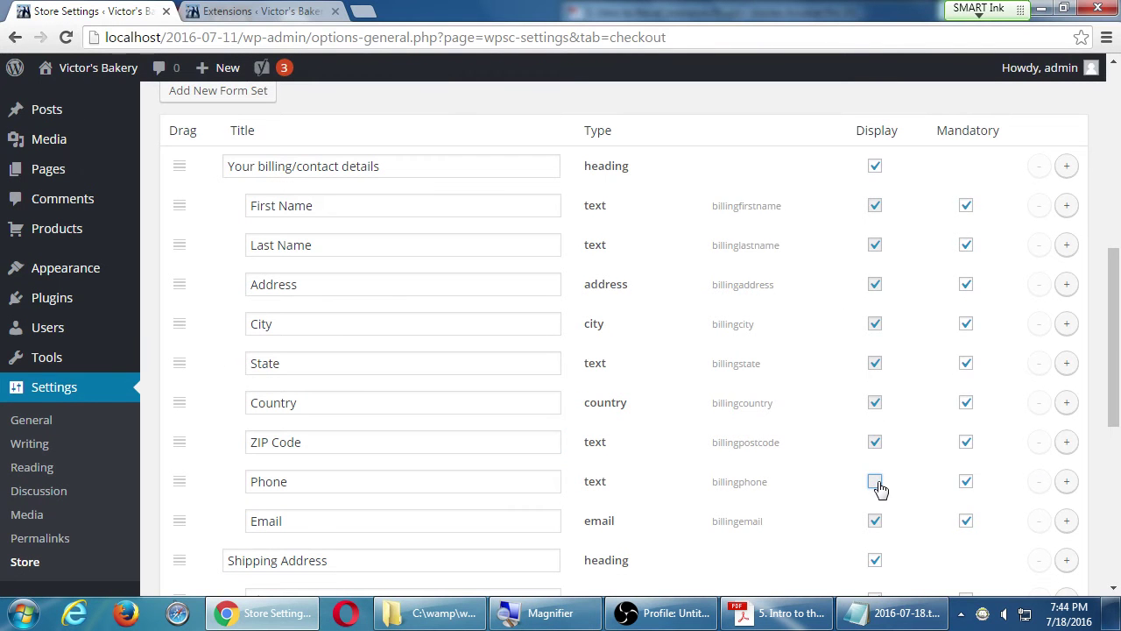
{"action": "left_click", "coordinate": [965, 484]}
{"action": "scroll", "coordinate": [979, 517], "scroll_direction": "down", "scroll_amount": 1}
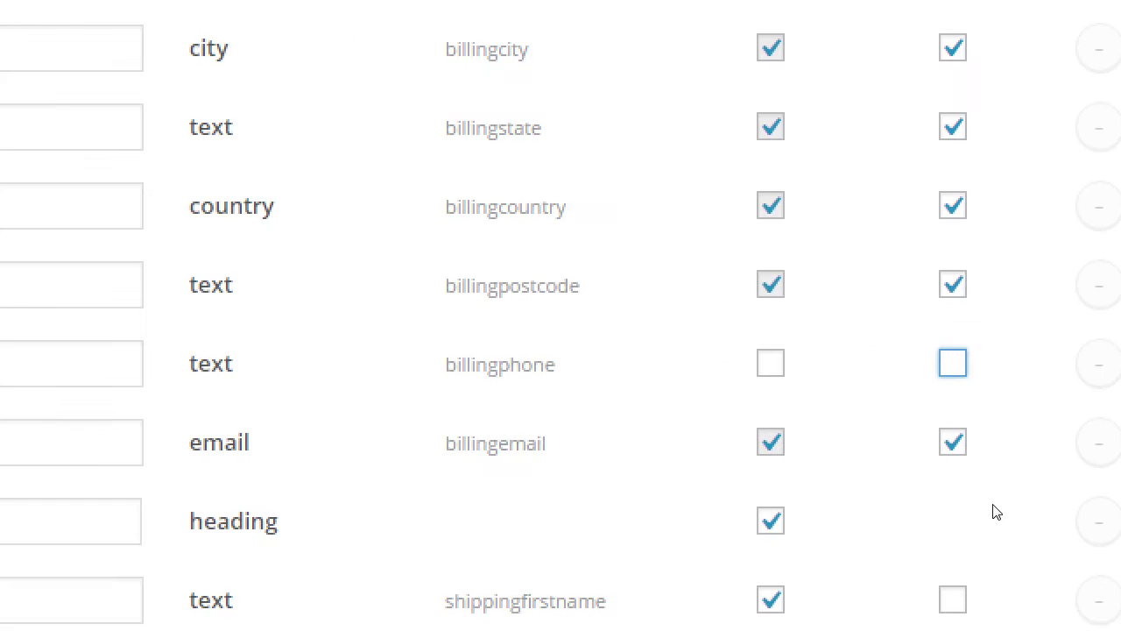
Add a new form field directly below the billing Email field.
{"action": "scroll", "coordinate": [1118, 167], "scroll_direction": "up", "scroll_amount": 5}
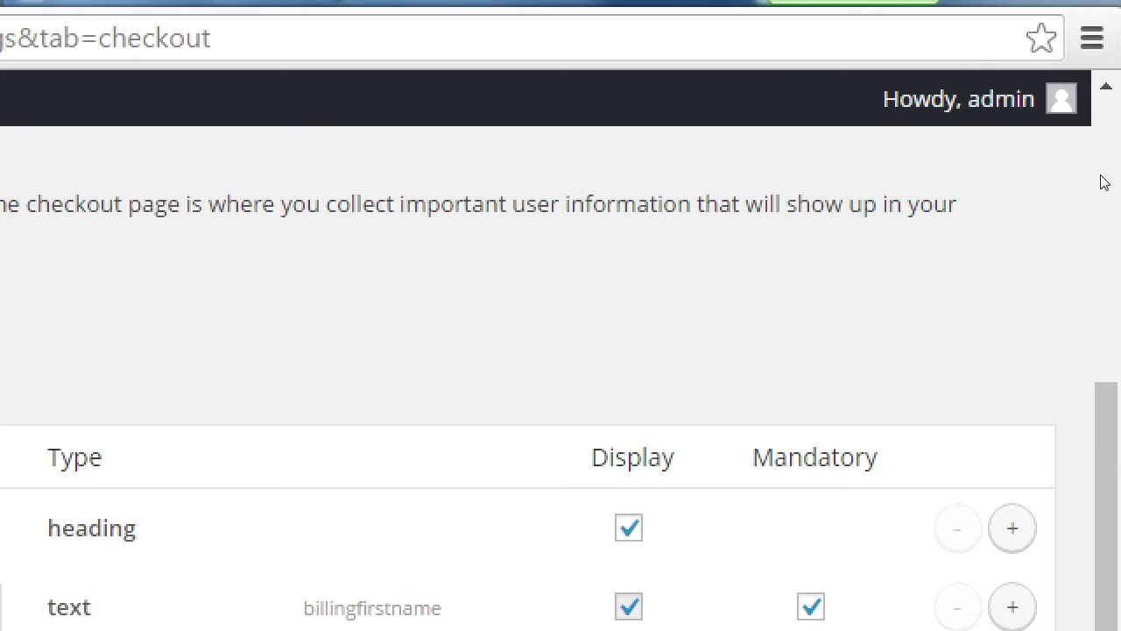
{"action": "scroll", "coordinate": [1103, 182], "scroll_direction": "down", "scroll_amount": 5}
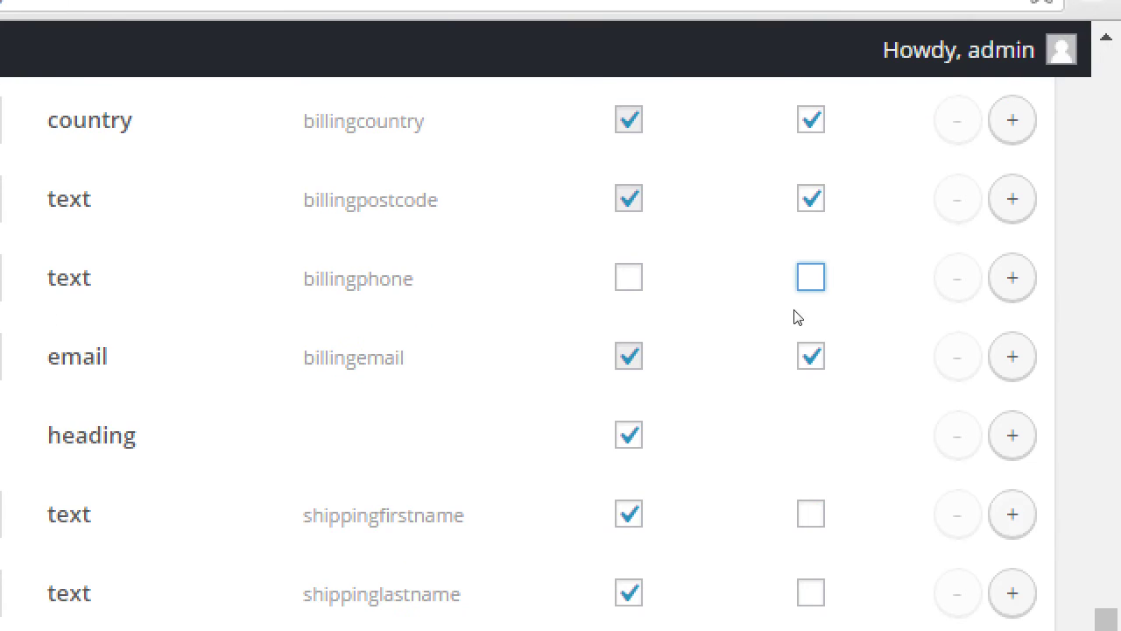
{"action": "left_click", "coordinate": [269, 334]}
{"action": "double_click", "coordinate": [269, 334]}
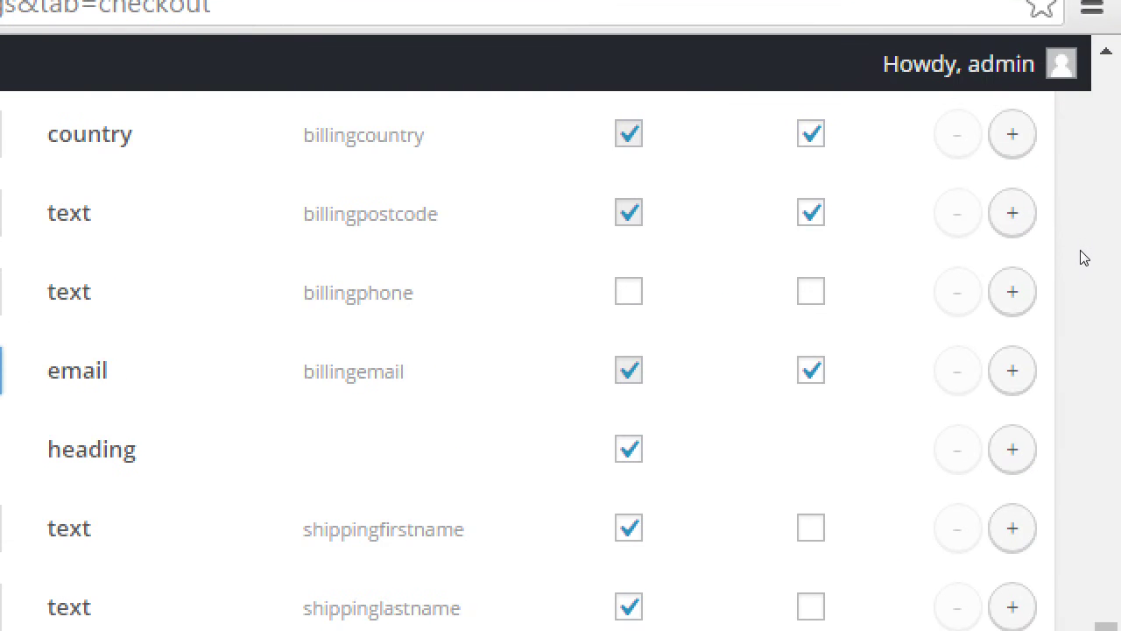
{"action": "key", "text": "Tab"}
{"action": "key", "text": "Return"}
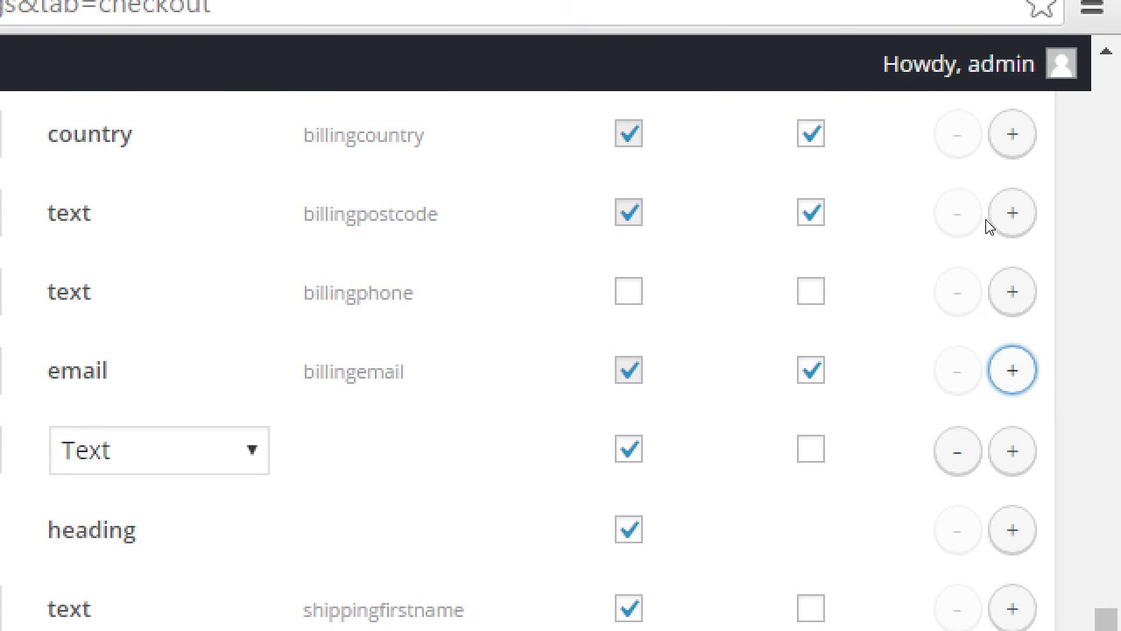
Title the new billing field below Email "Twitter address".
{"action": "key", "text": "alt+Down"}
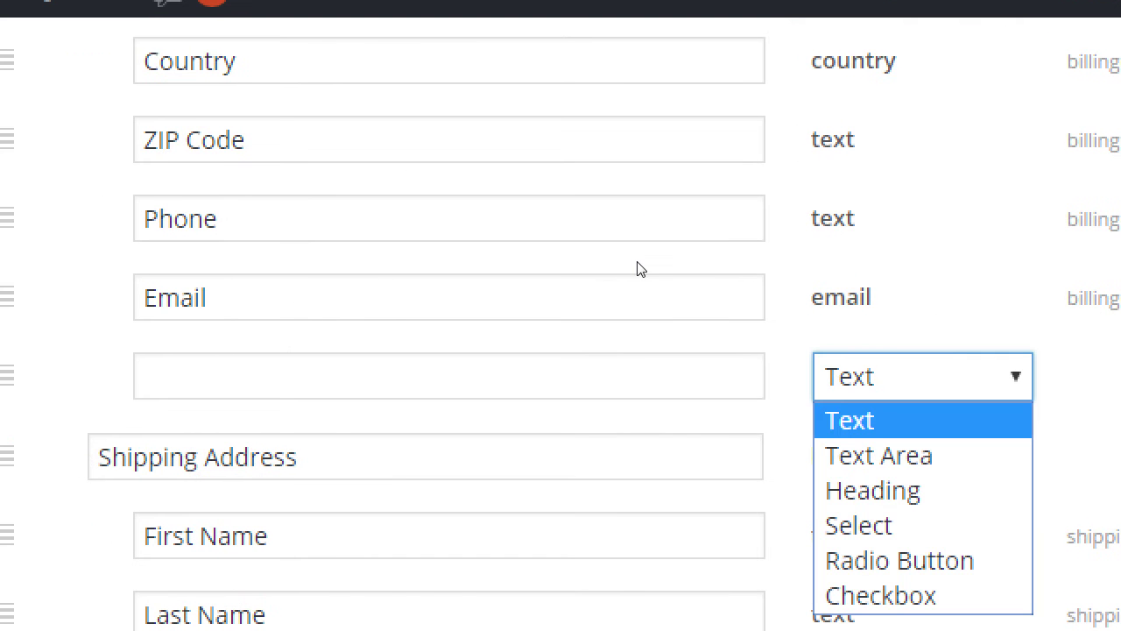
{"action": "key", "text": "shift+Tab"}
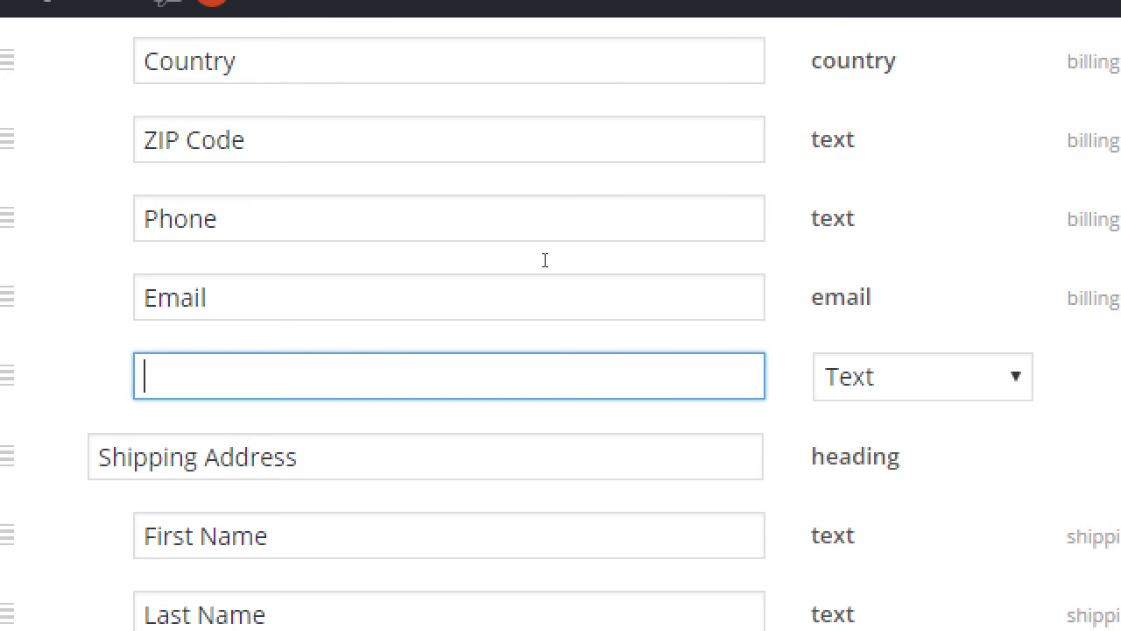
{"action": "type", "text": "Twitter address"}
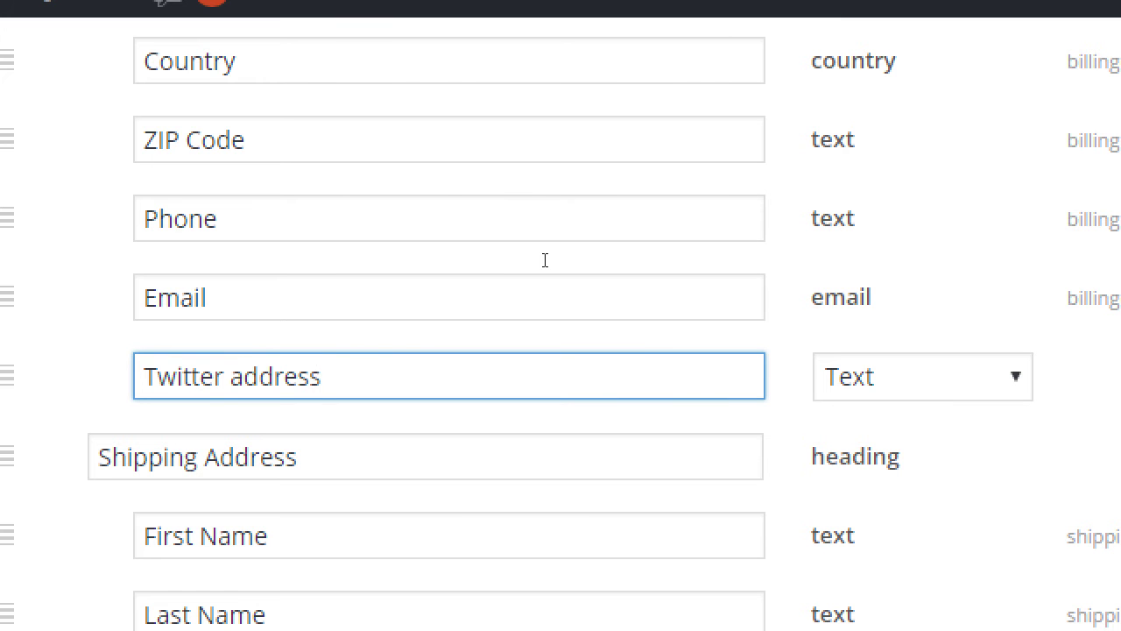
Try the Select type for the Twitter address field.
{"action": "key", "text": "Tab"}
{"action": "key", "text": "alt+Down"}
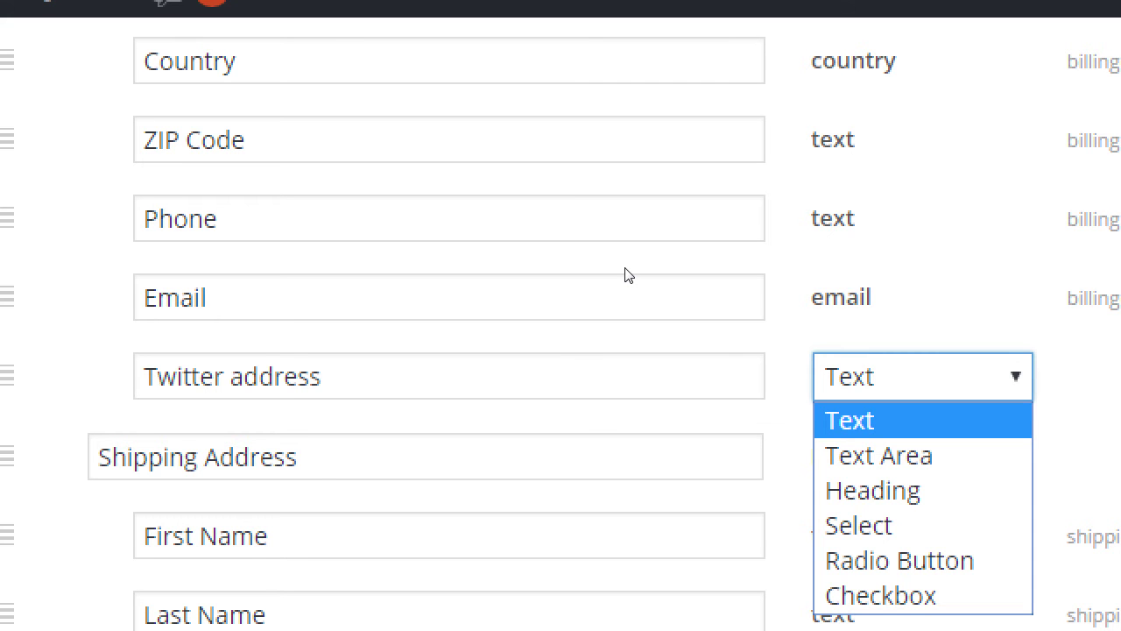
{"action": "key", "text": "Down"}
{"action": "key", "text": "Down"}
{"action": "key", "text": "Down"}
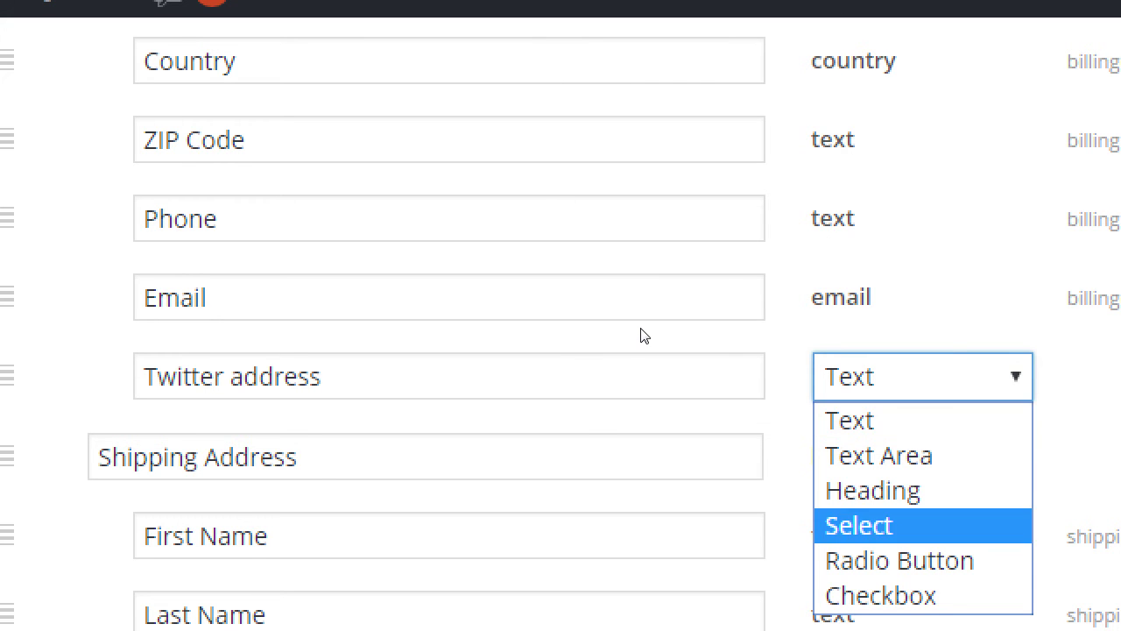
{"action": "key", "text": "Up"}
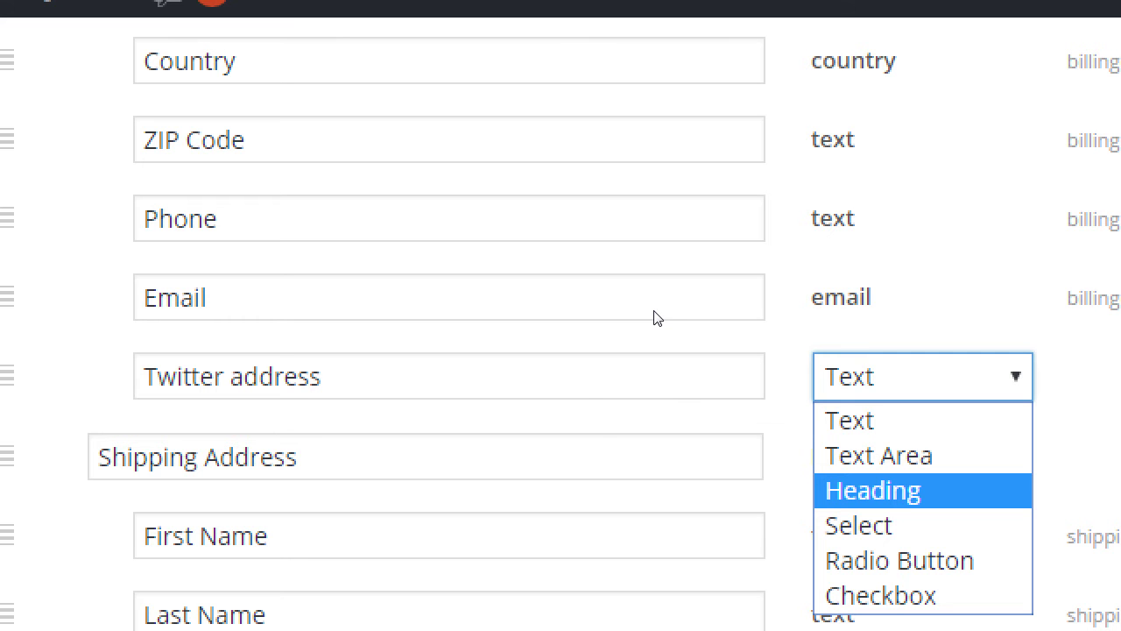
{"action": "key", "text": "Up"}
{"action": "key", "text": "Down"}
{"action": "key", "text": "Down"}
{"action": "key", "text": "Return"}
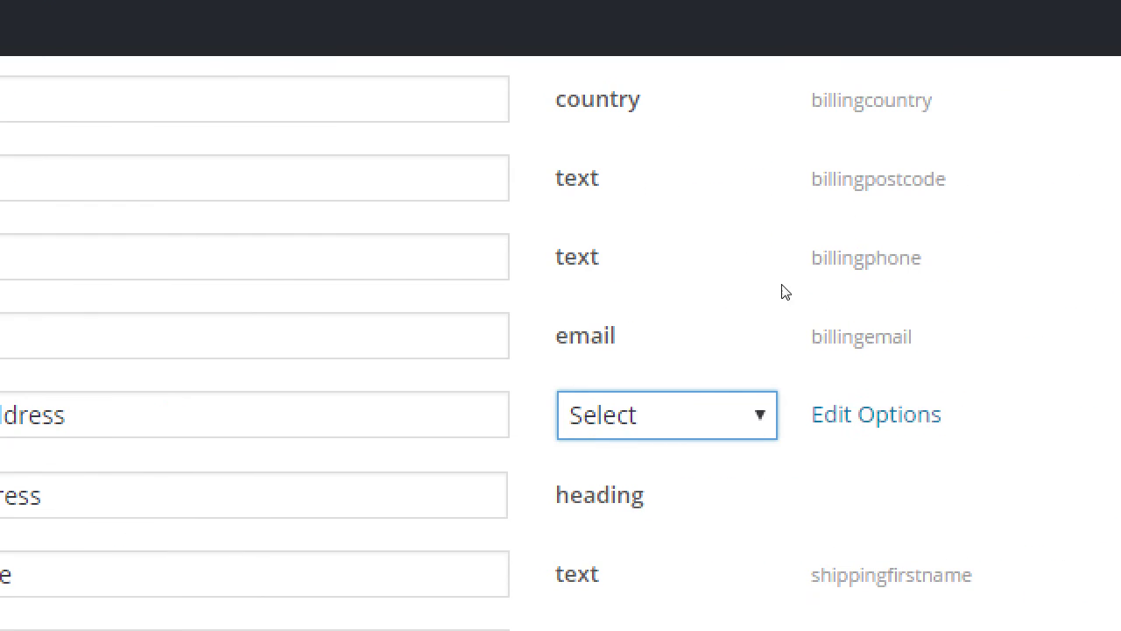
Try the Radio Button type for the Twitter address field, and return it to Text.
{"action": "key", "text": "alt+Down"}
{"action": "key", "text": "Down"}
{"action": "key", "text": "Down"}
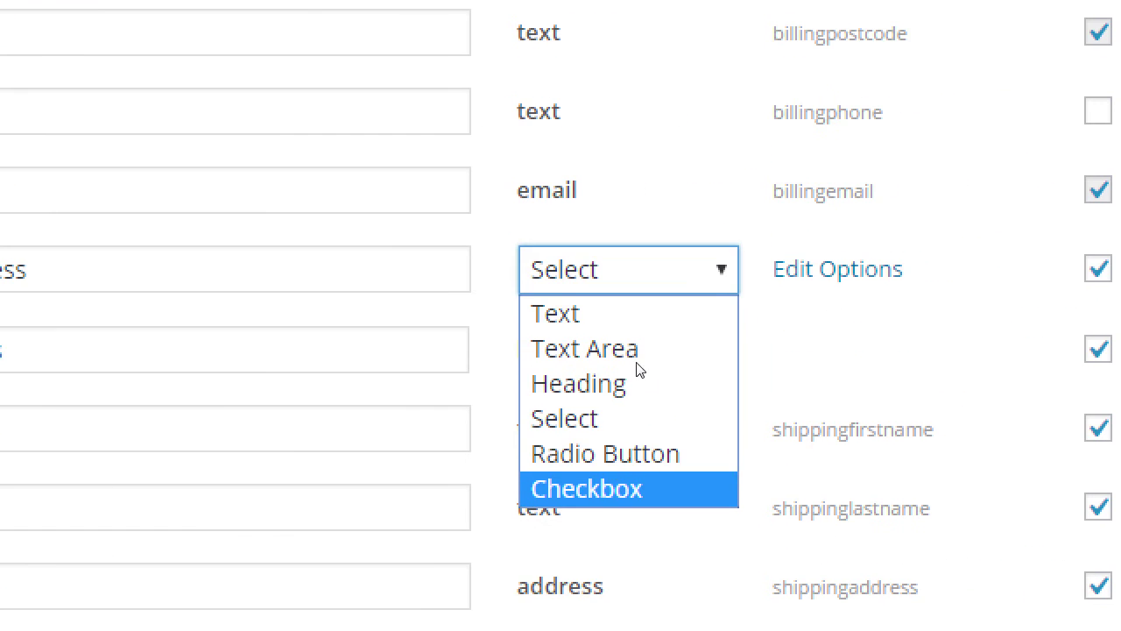
{"action": "key", "text": "Up"}
{"action": "key", "text": "Return"}
{"action": "left_click", "coordinate": [642, 289]}
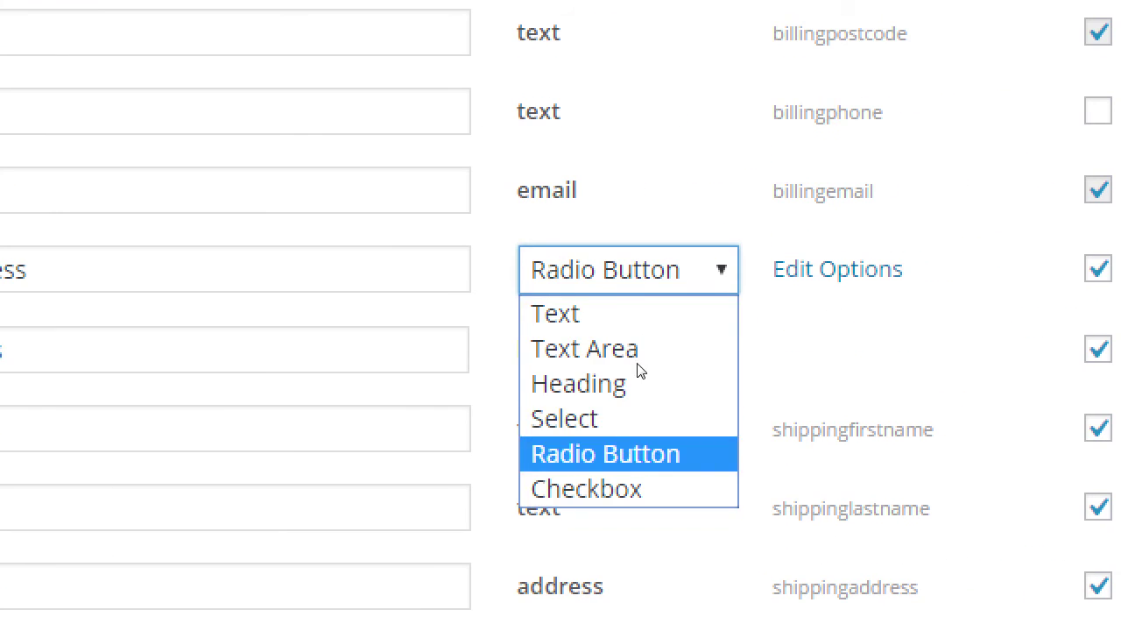
{"action": "key", "text": "Up"}
{"action": "key", "text": "Up"}
{"action": "key", "text": "Up"}
{"action": "key", "text": "Up"}
{"action": "key", "text": "Return"}
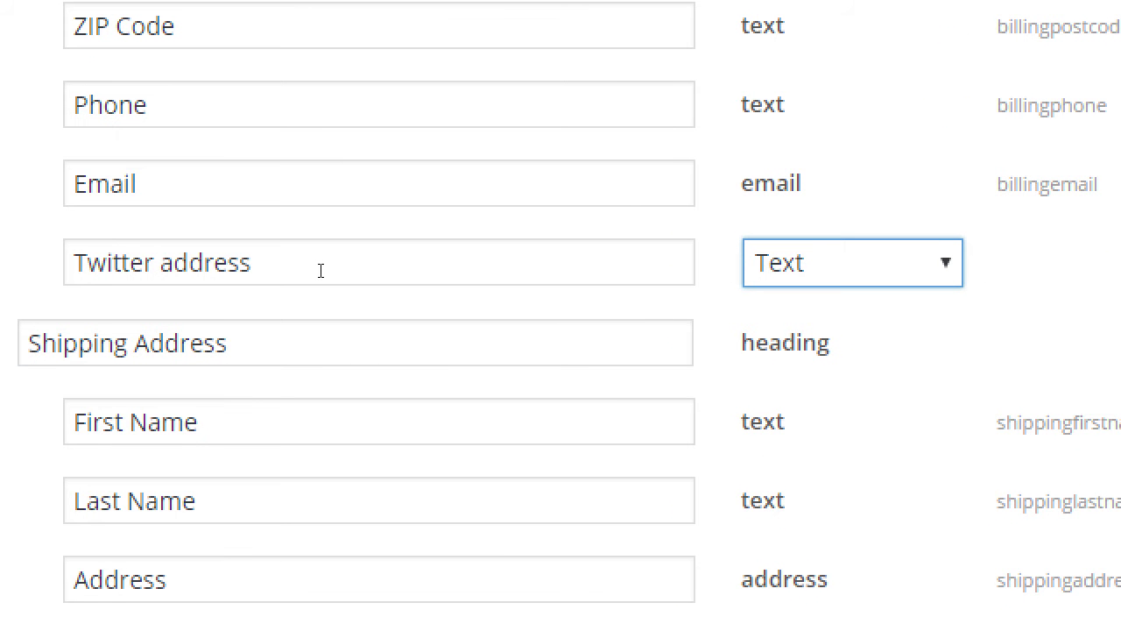
Retitle the Twitter address field as "Twitter username".
{"action": "double_click", "coordinate": [322, 263]}
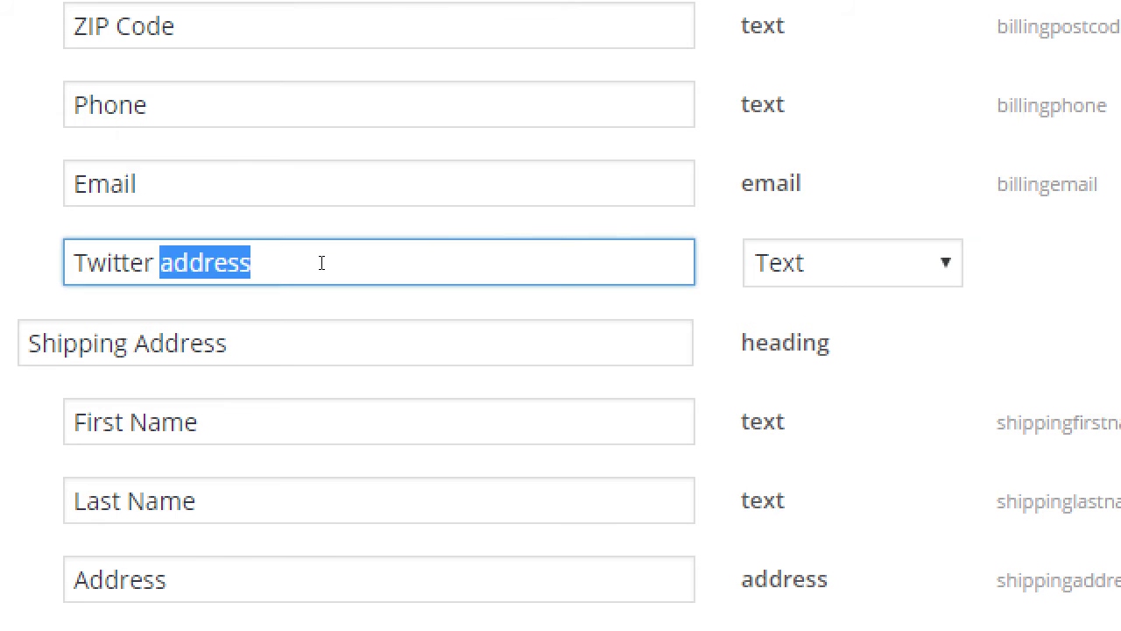
{"action": "type", "text": "username"}
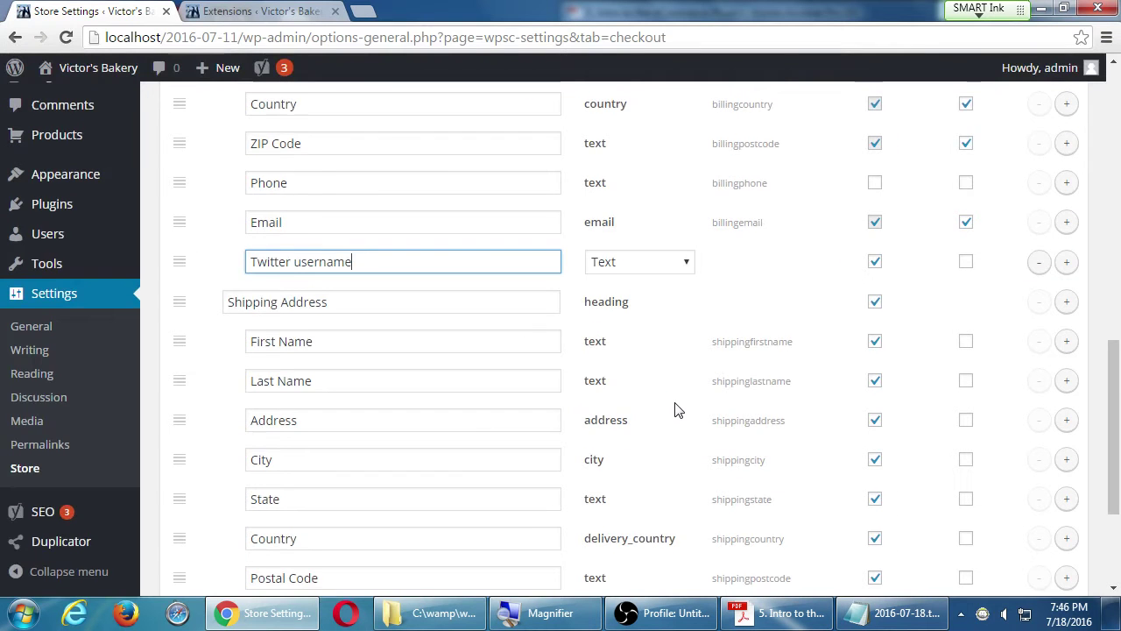
Move the billing Last Name field above First Name and save the checkout settings.
{"action": "scroll", "coordinate": [241, 538], "scroll_direction": "up", "scroll_amount": 4}
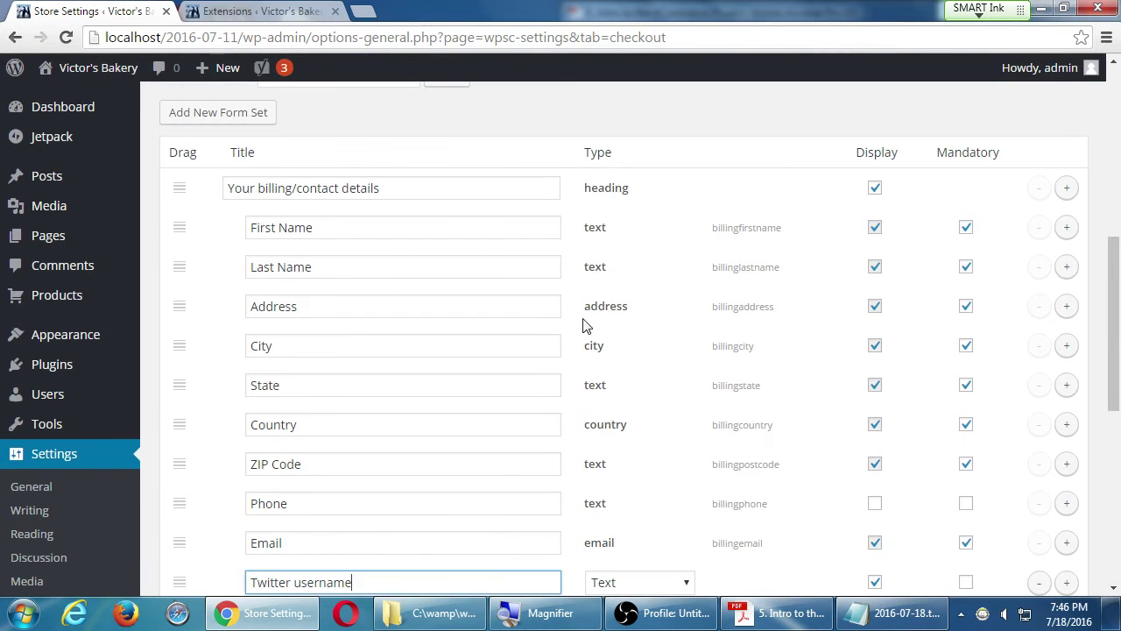
{"action": "left_click_drag", "start_coordinate": [178, 267], "coordinate": [185, 225]}
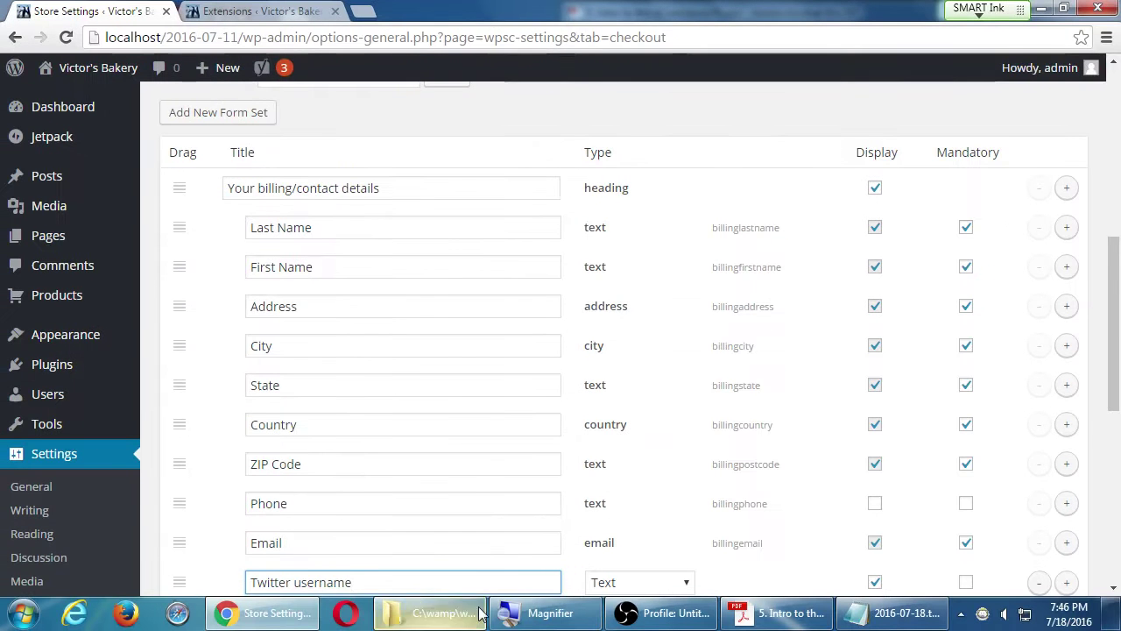
{"action": "scroll", "coordinate": [512, 521], "scroll_direction": "down", "scroll_amount": 10}
{"action": "left_click", "coordinate": [197, 488]}
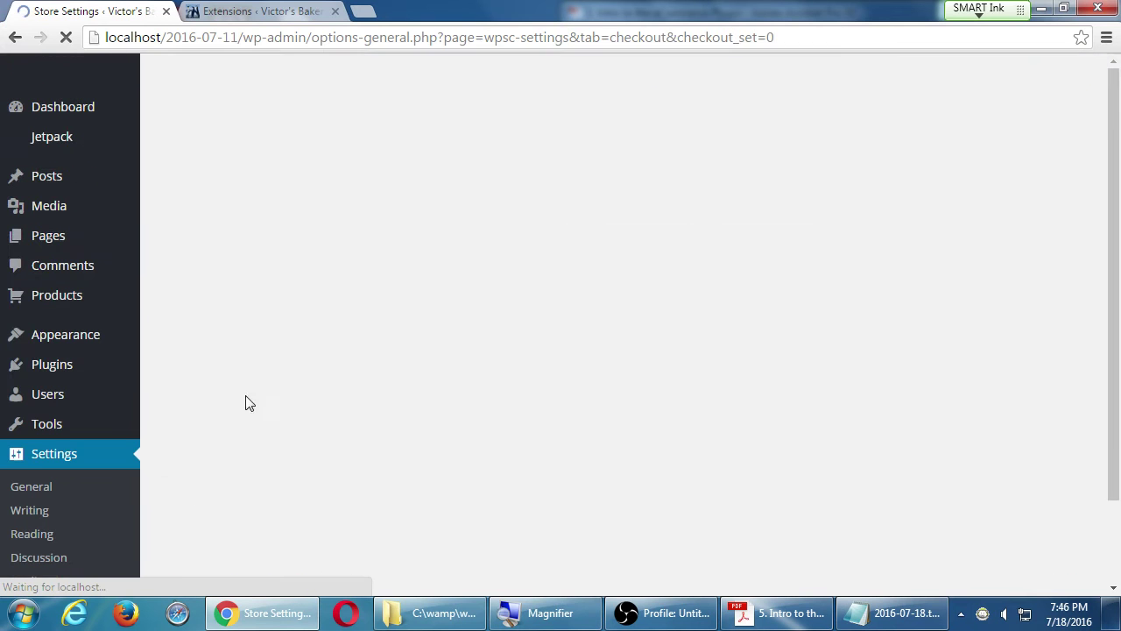
Review the available form sets and the saved checkout settings and form fields.
{"action": "scroll", "coordinate": [263, 394], "scroll_direction": "down", "scroll_amount": 6}
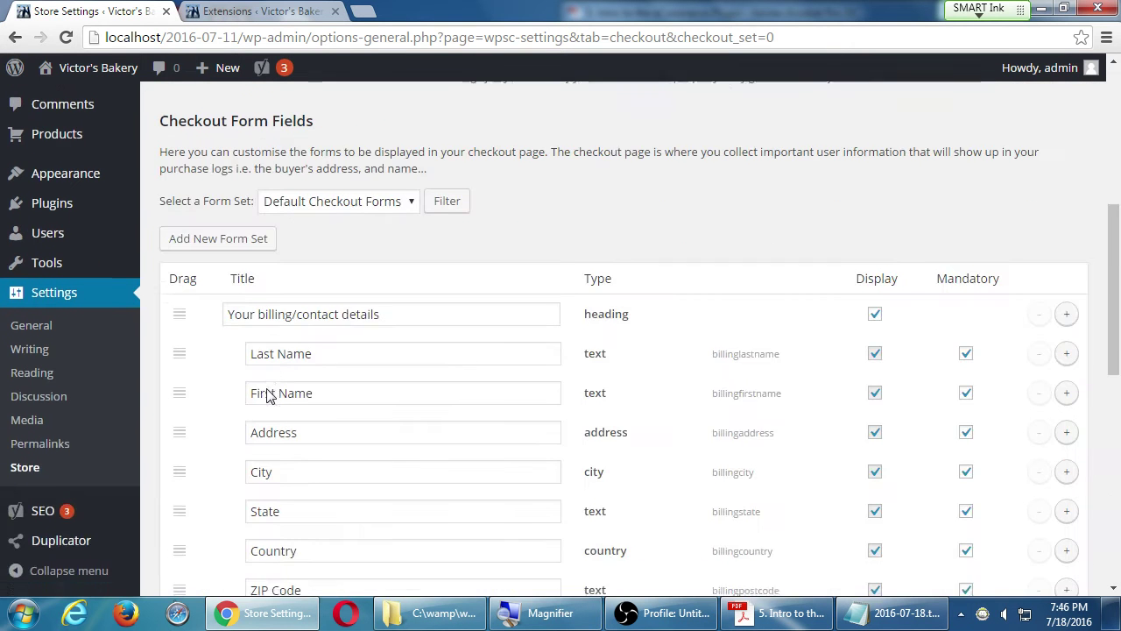
{"action": "scroll", "coordinate": [272, 385], "scroll_direction": "up", "scroll_amount": 3}
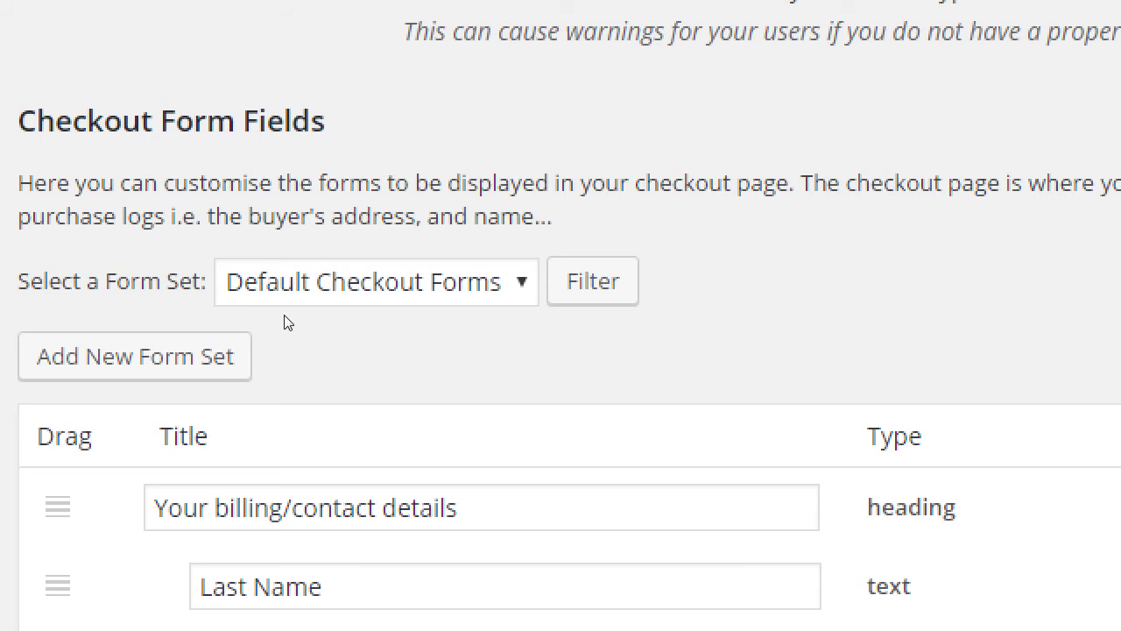
{"action": "left_click", "coordinate": [288, 298]}
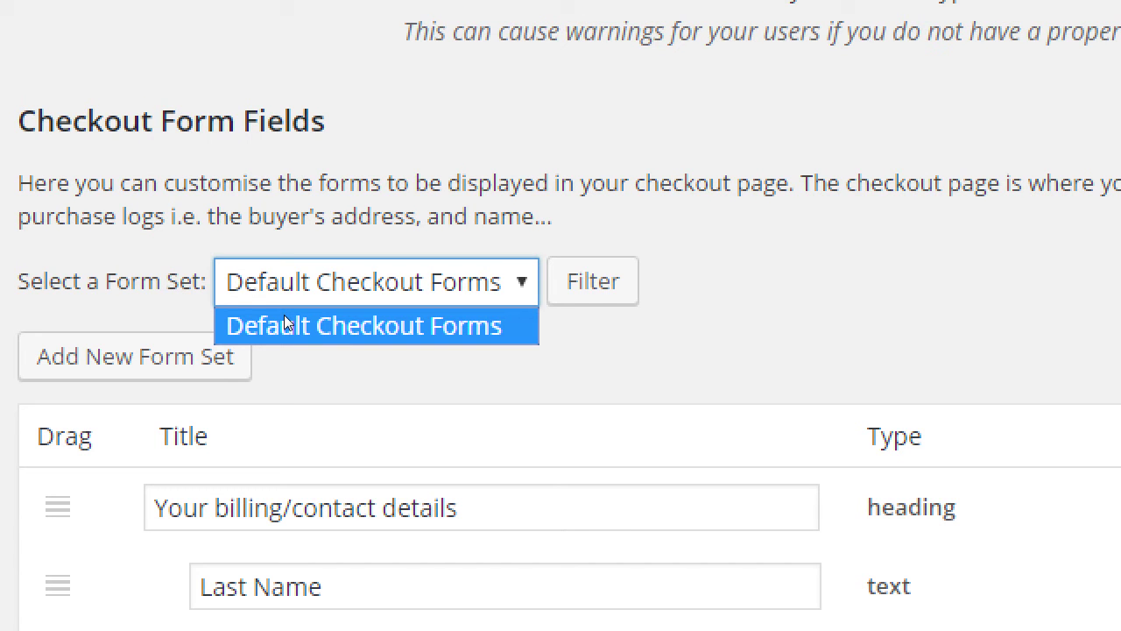
{"action": "left_click", "coordinate": [302, 387]}
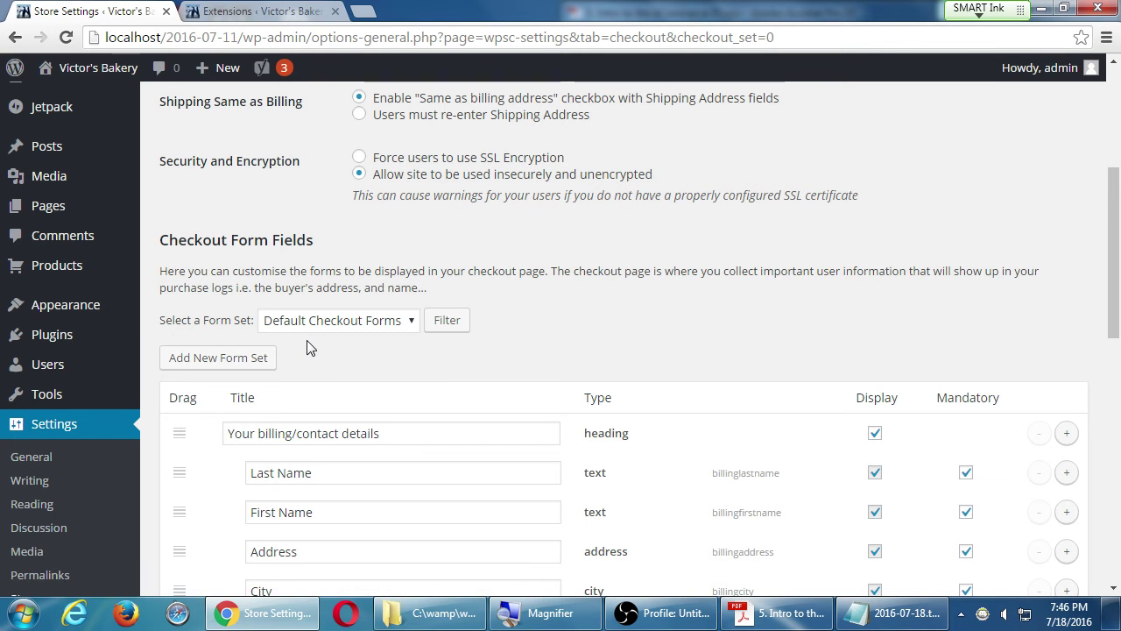
{"action": "scroll", "coordinate": [307, 376], "scroll_direction": "down", "scroll_amount": 9}
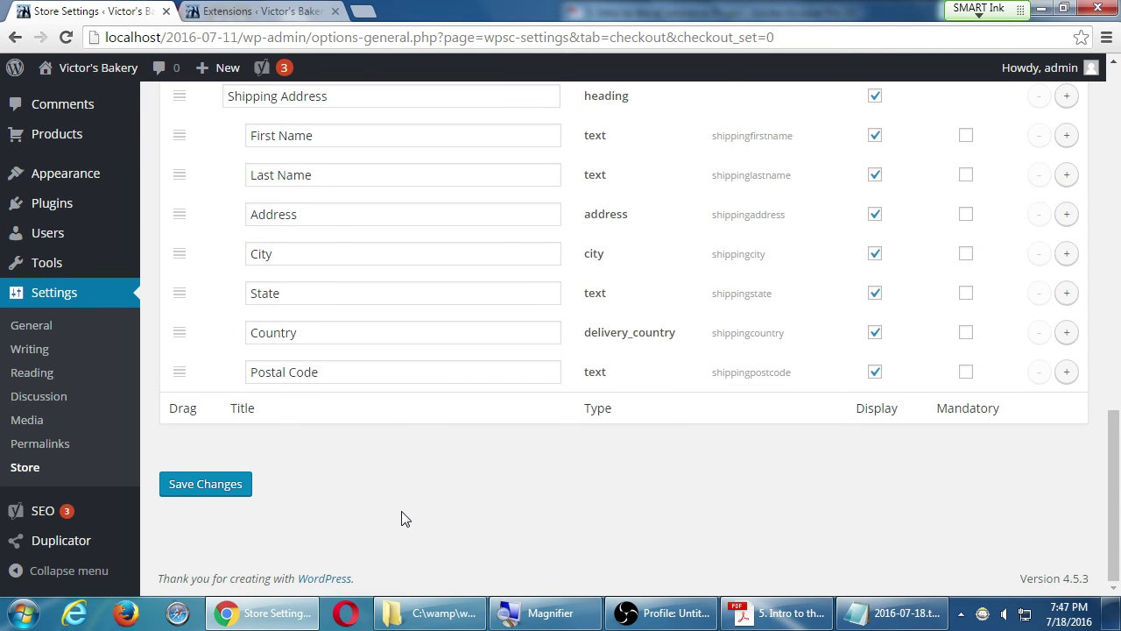
{"action": "scroll", "coordinate": [441, 393], "scroll_direction": "up", "scroll_amount": 10}
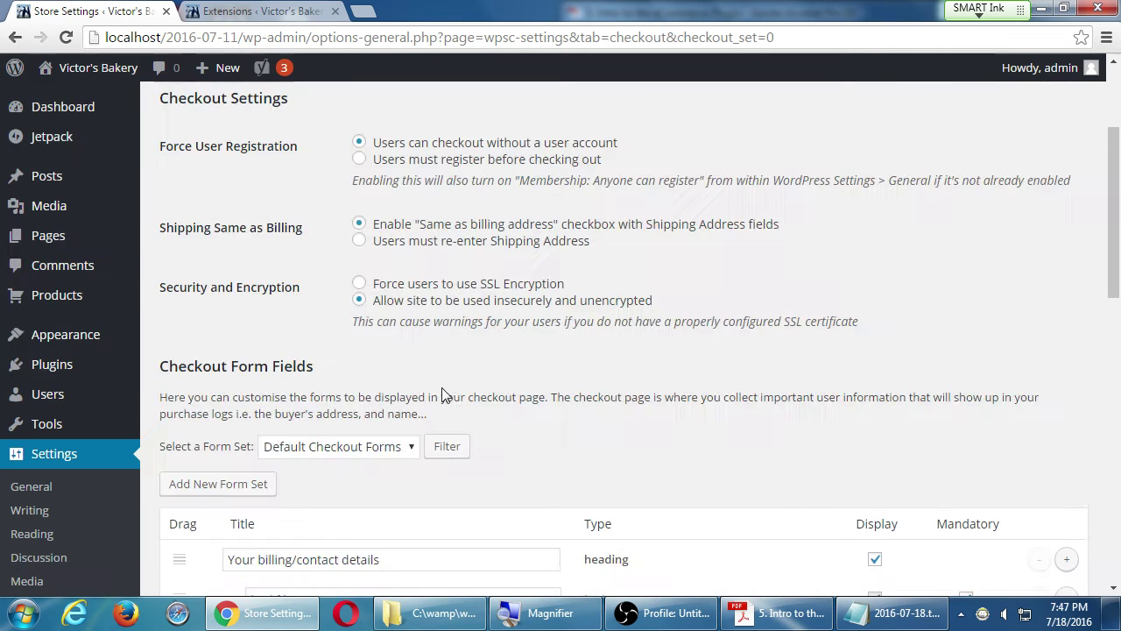
{"action": "scroll", "coordinate": [439, 383], "scroll_direction": "down", "scroll_amount": 8}
{"action": "scroll", "coordinate": [440, 382], "scroll_direction": "up", "scroll_amount": 10}
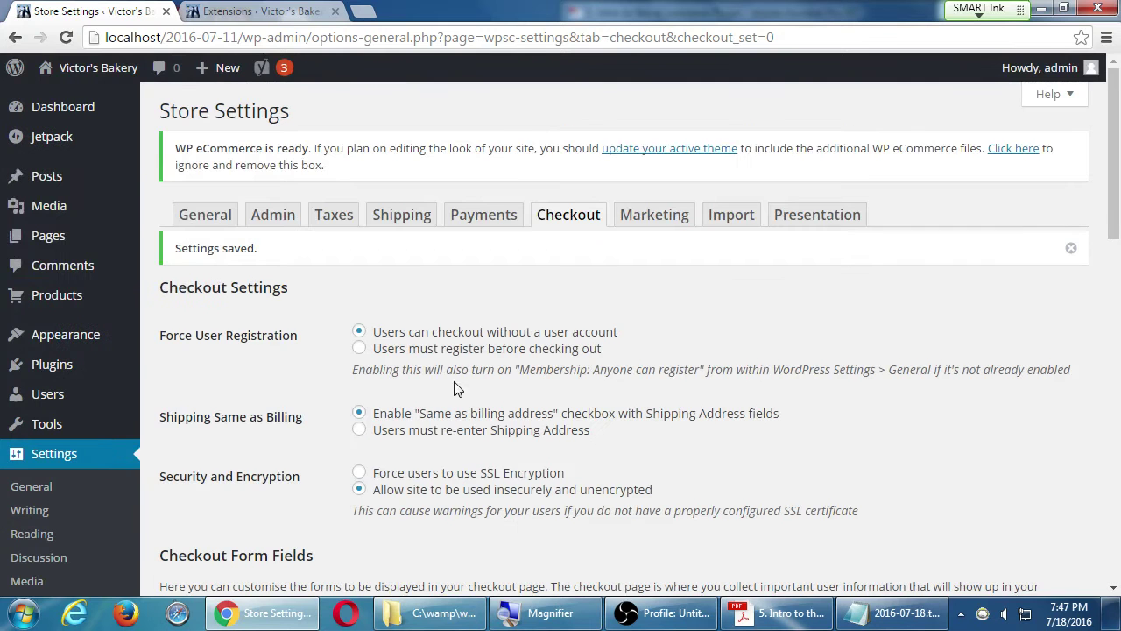
Open the store's Marketing settings.
{"action": "left_click", "coordinate": [665, 228]}
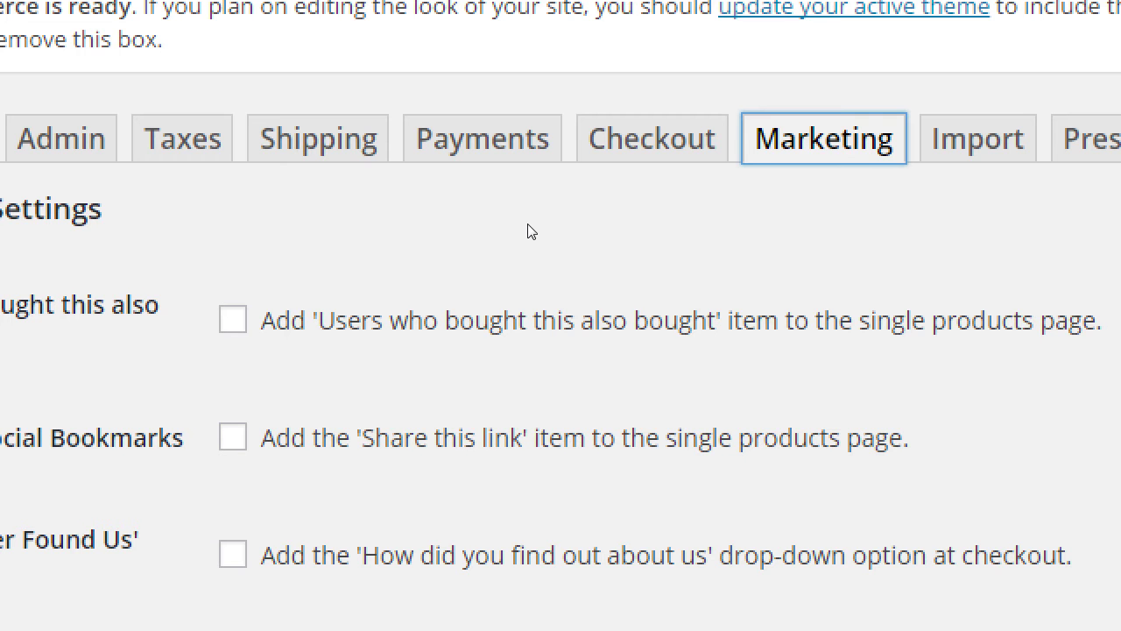
Switch to the Notepad notes and add the lines "Cross-selling" and "Up-selling" below the PayPal setup list.
{"action": "key", "text": "alt+Tab"}
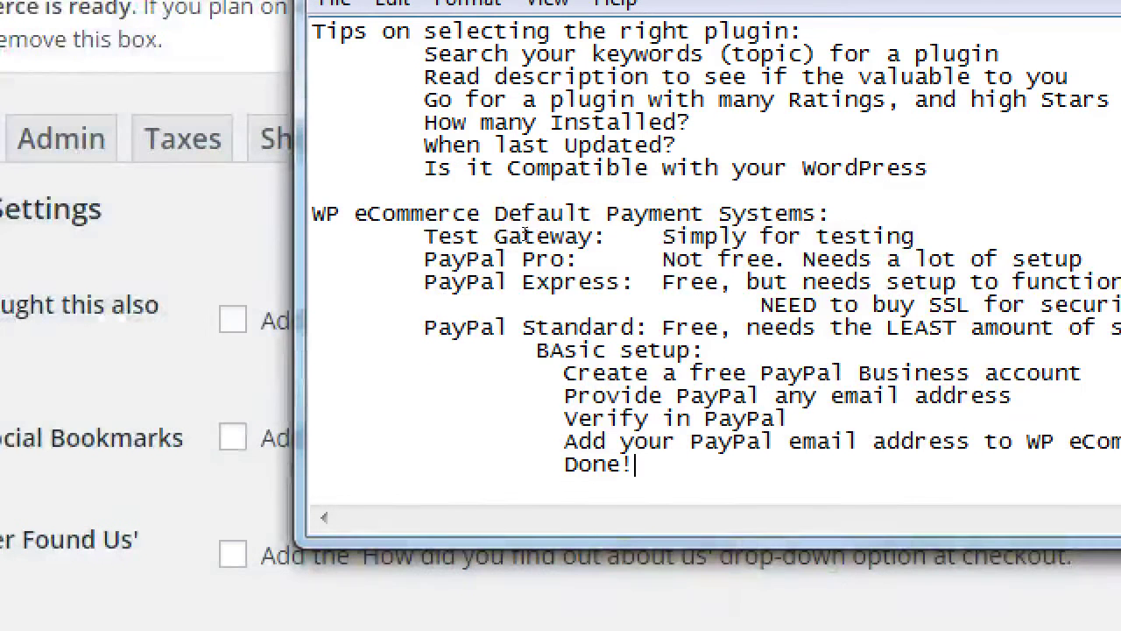
{"action": "key", "text": "Return"}
{"action": "key", "text": "Return"}
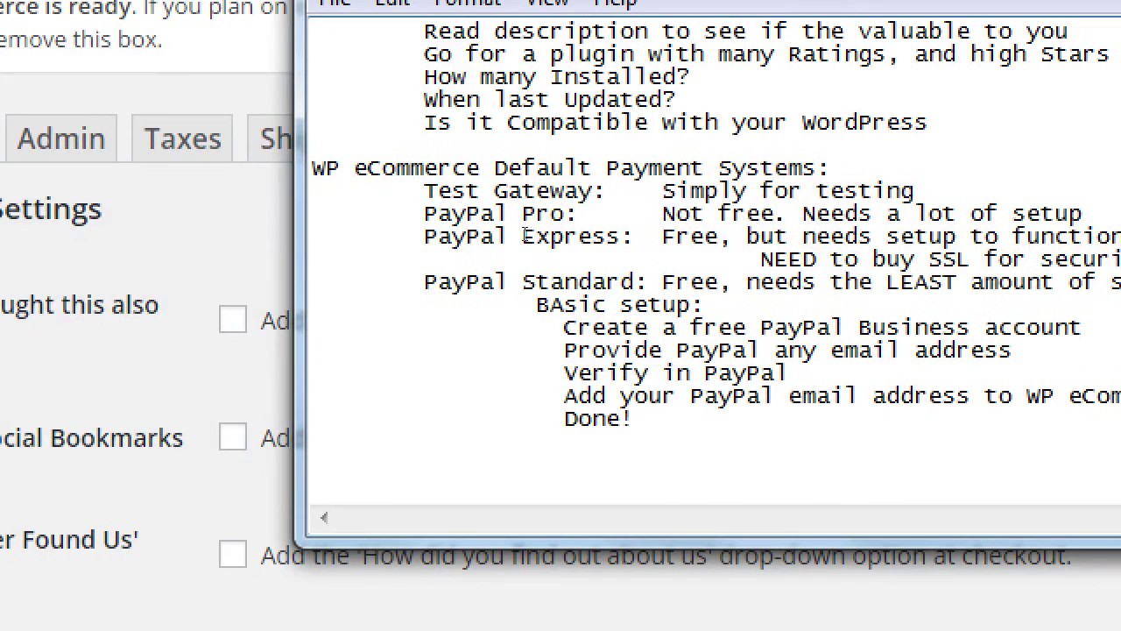
{"action": "type", "text": "Cross-selling"}
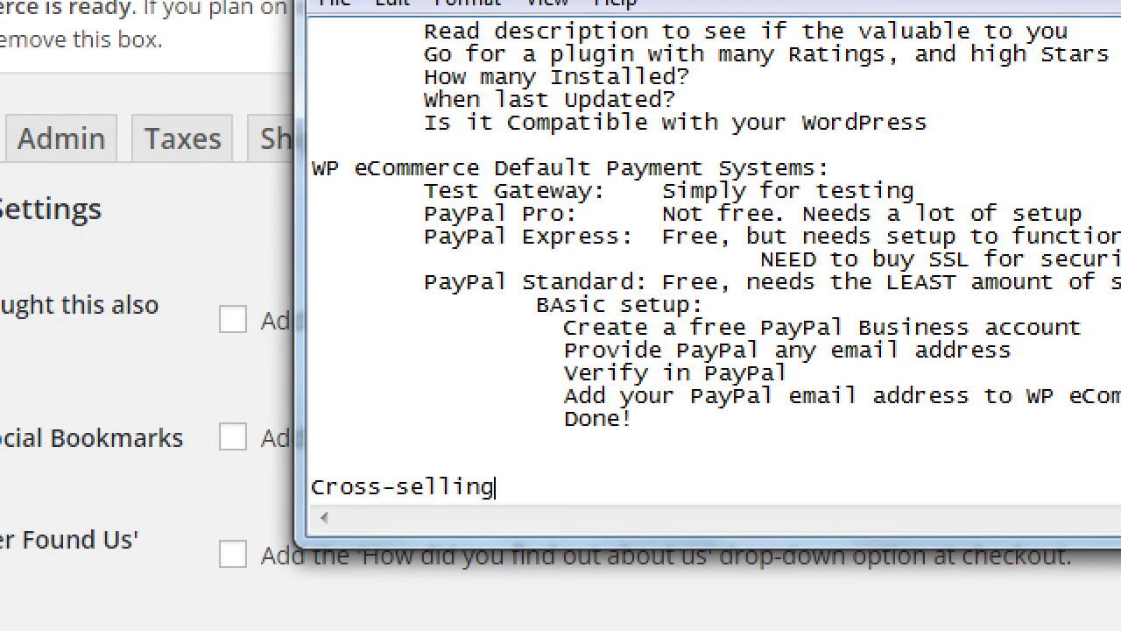
{"action": "key", "text": "Return"}
{"action": "type", "text": "Up-selling"}
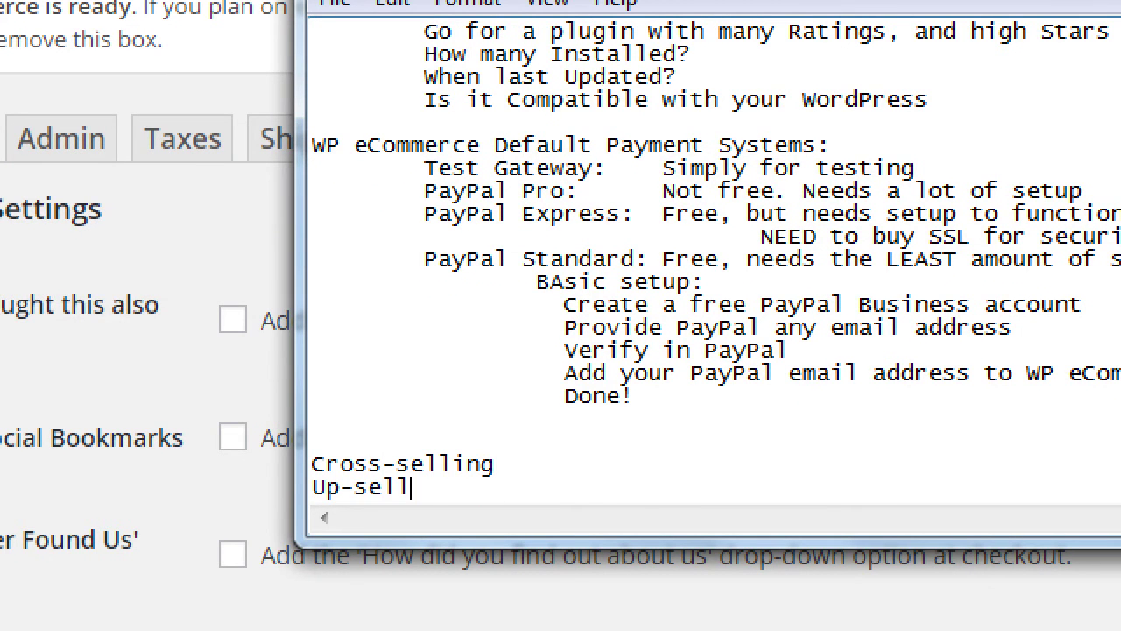
Complete the Cross-selling line with a colon and the tab-aligned definition "Recommend to user, Buy More (usually of same value/type)".
{"action": "key", "text": "Up"}
{"action": "key", "text": "End"}
{"action": "type", "text": ":"}
{"action": "key", "text": "Tab"}
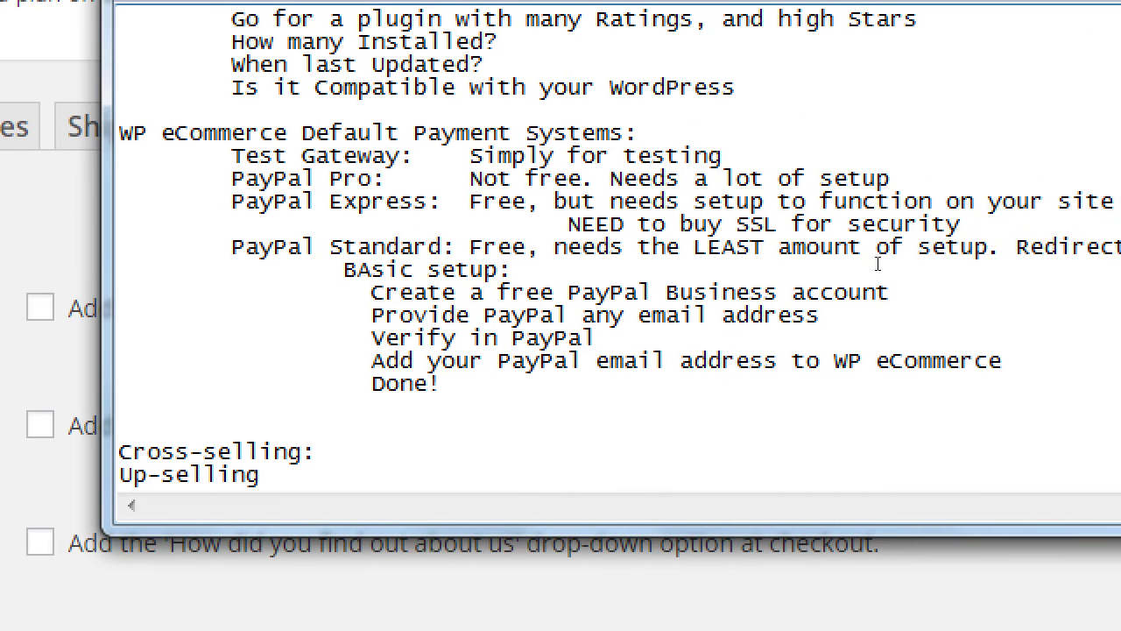
{"action": "type", "text": "Recommend to use"}
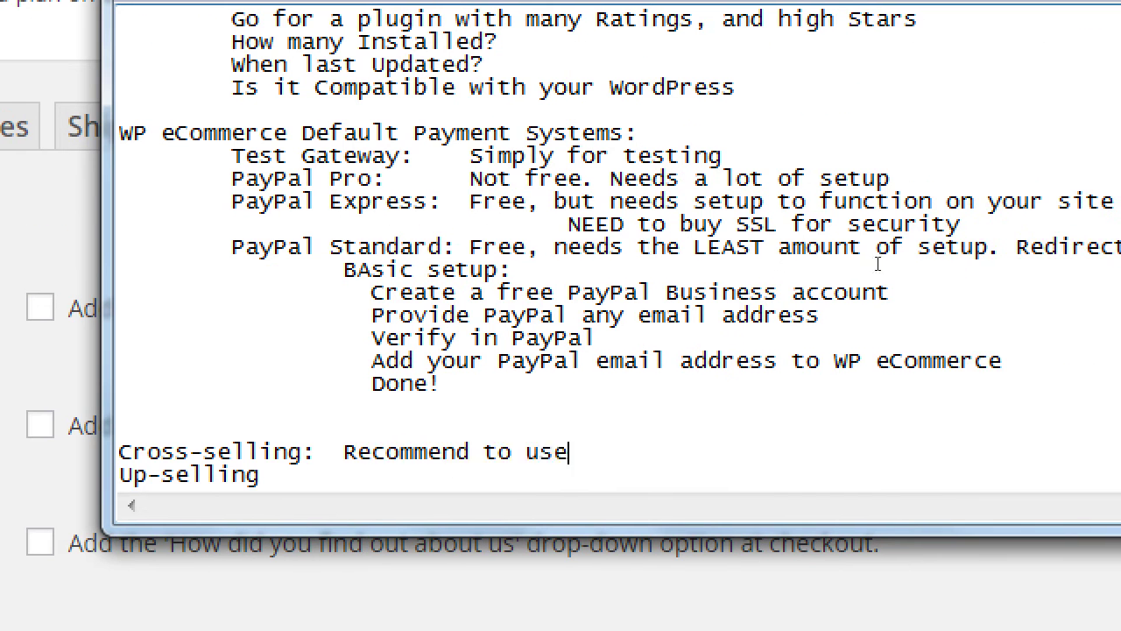
{"action": "type", "text": "r, buy"}
{"action": "key", "text": "BackSpace"}
{"action": "key", "text": "BackSpace"}
{"action": "key", "text": "BackSpace"}
{"action": "key", "text": "BackSpace"}
{"action": "type", "text": "Bi"}
{"action": "key", "text": "BackSpace"}
{"action": "type", "text": "uy More (c"}
{"action": "key", "text": "BackSpace"}
{"action": "type", "text": "us"}
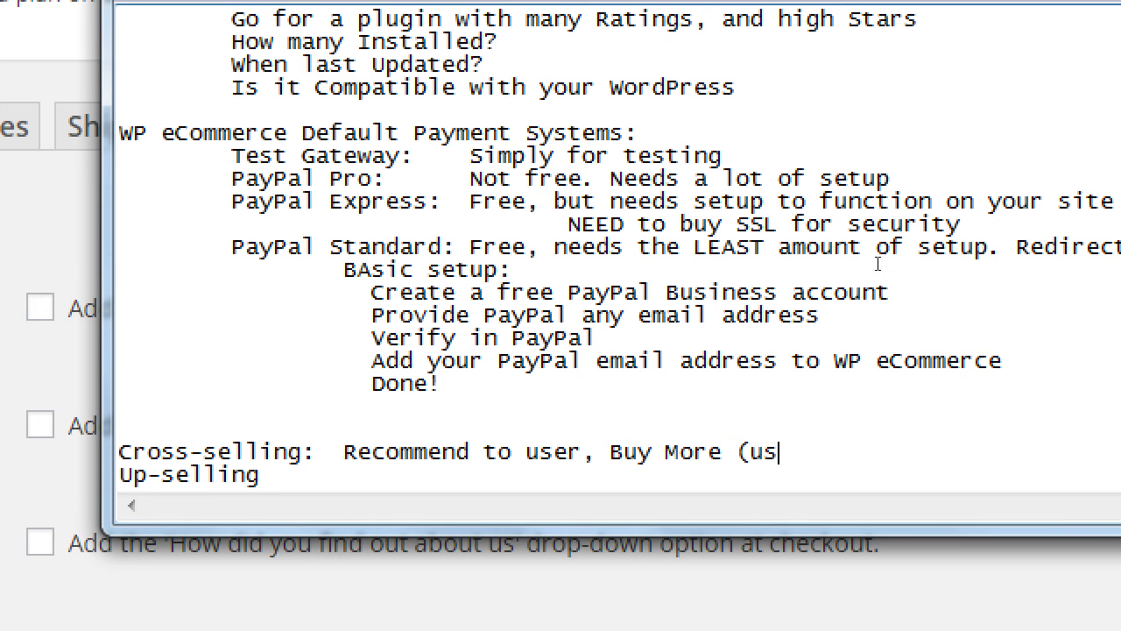
{"action": "type", "text": "ually of same V"}
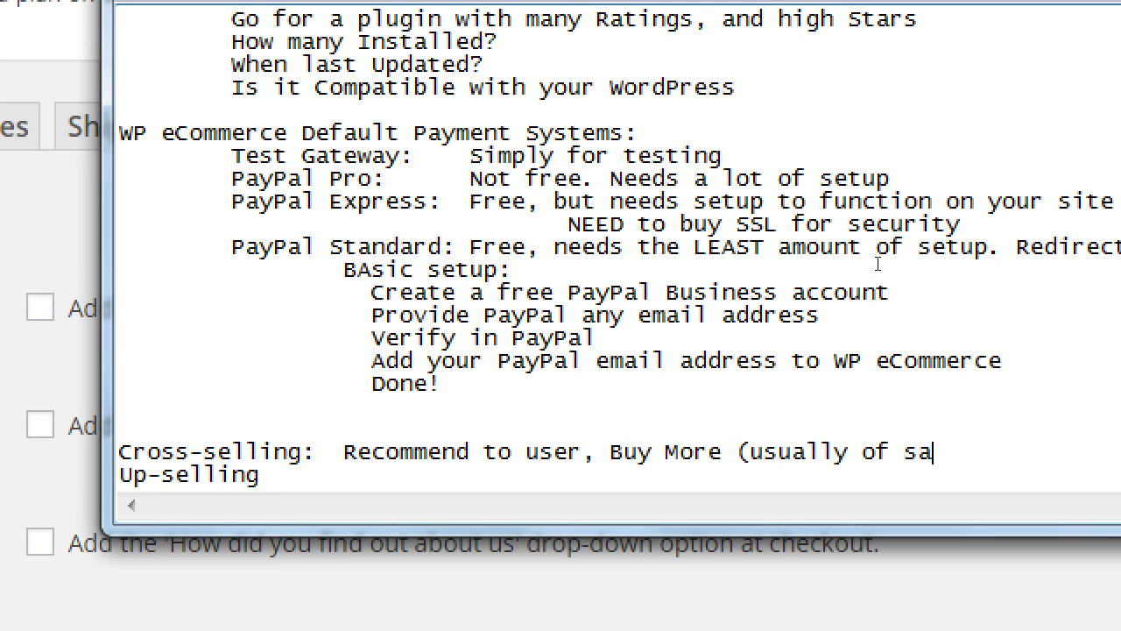
{"action": "type", "text": "alue/type)"}
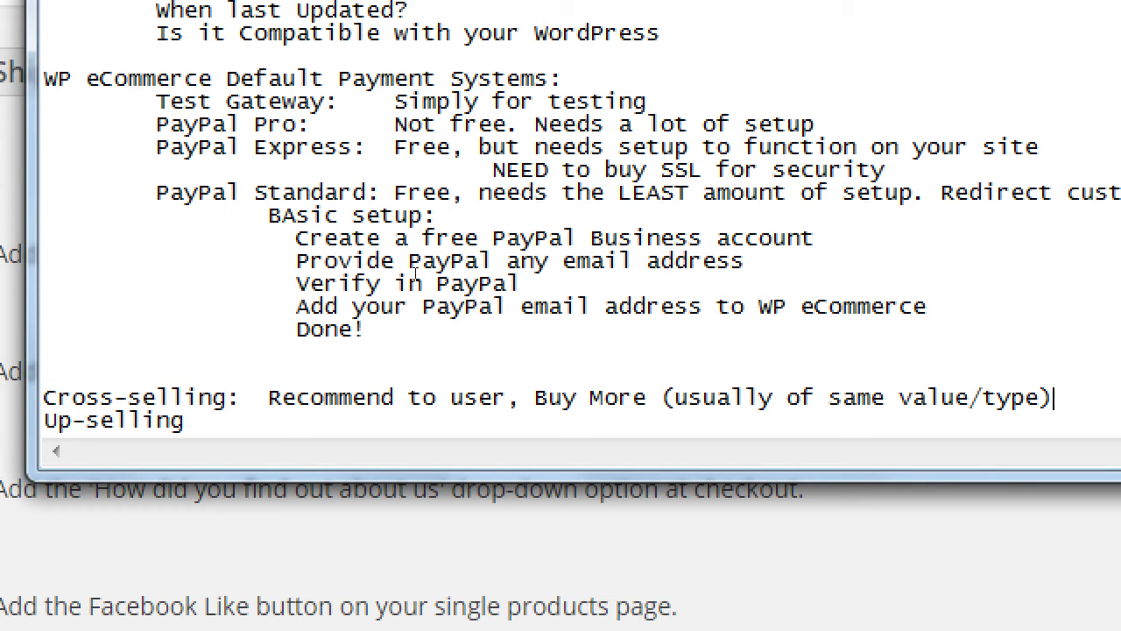
Complete the Up-selling line with a colon and the tab-aligned definition "Recommend to user, Buy a more Expensive version".
{"action": "key", "text": "Down"}
{"action": "type", "text": ":"}
{"action": "key", "text": "Tab"}
{"action": "type", "text": "Recommend to "}
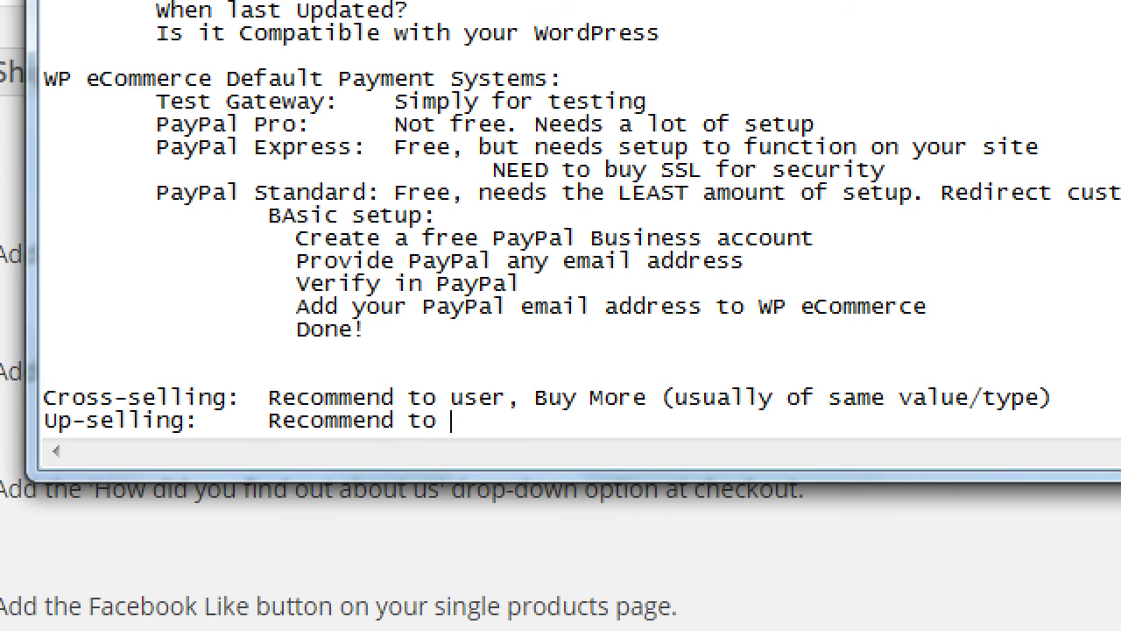
{"action": "type", "text": "user, Buy "}
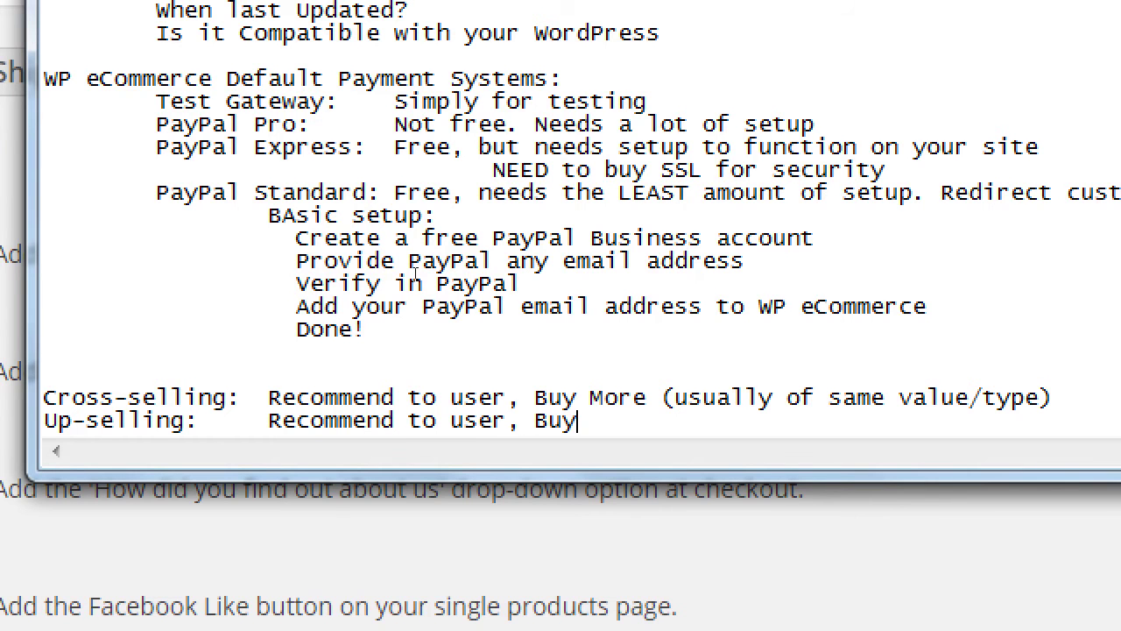
{"action": "type", "text": "a more Expensive verio"}
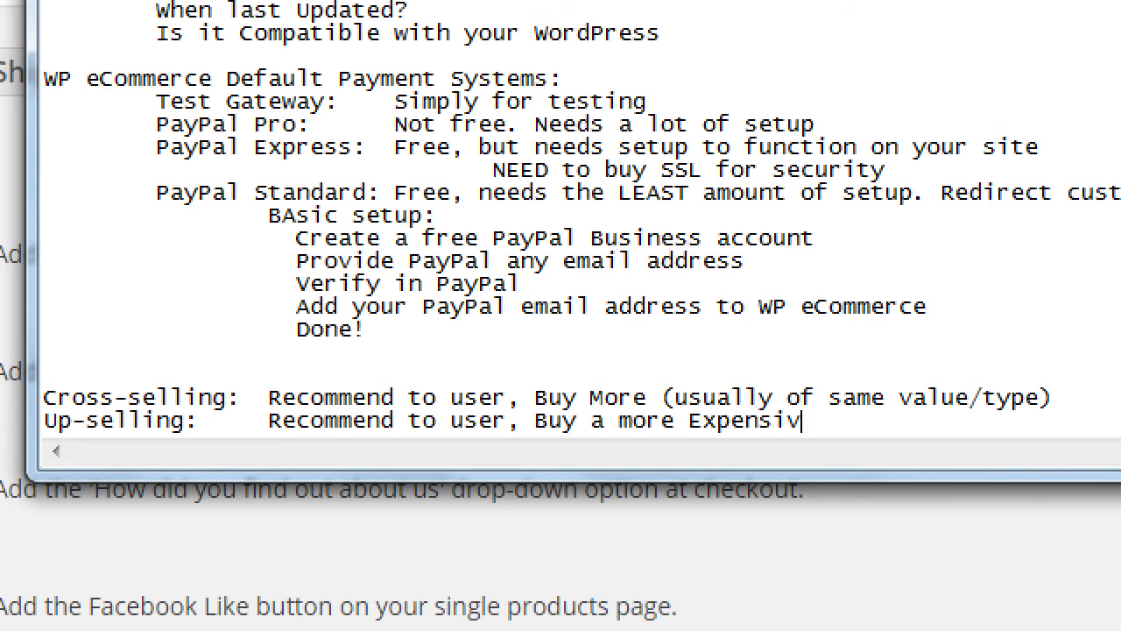
{"action": "key", "text": "BackSpace"}
{"action": "key", "text": "BackSpace"}
{"action": "type", "text": "sion"}
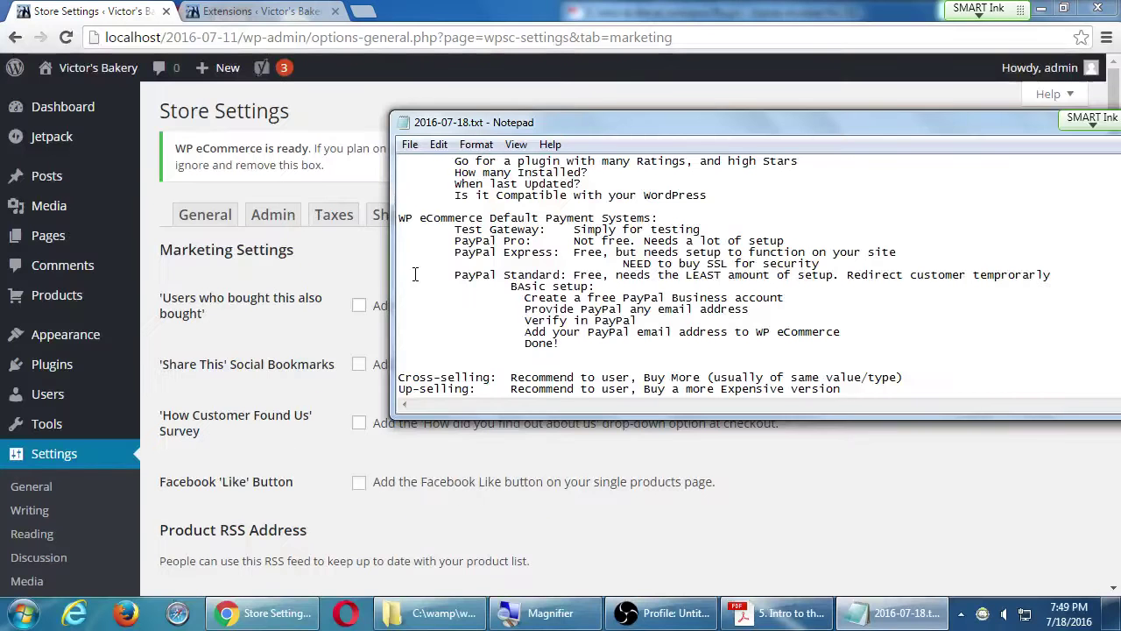
Switch back to the store's Marketing settings in the browser and enable the 'Users who bought this also bought' option.
{"action": "left_click", "coordinate": [147, 166]}
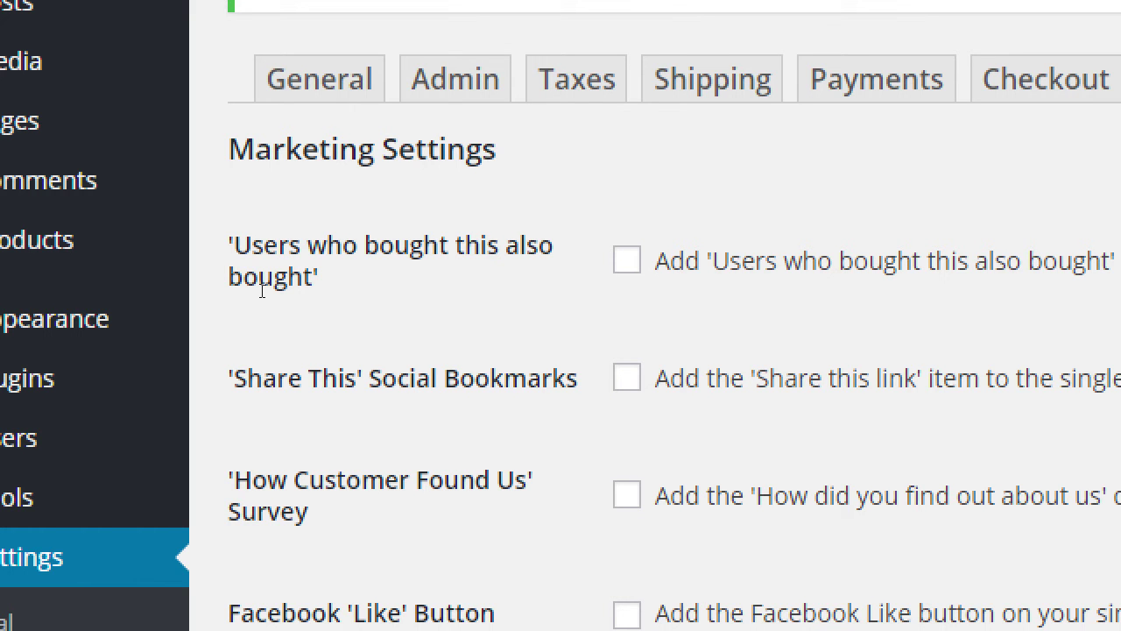
{"action": "left_click", "coordinate": [363, 311]}
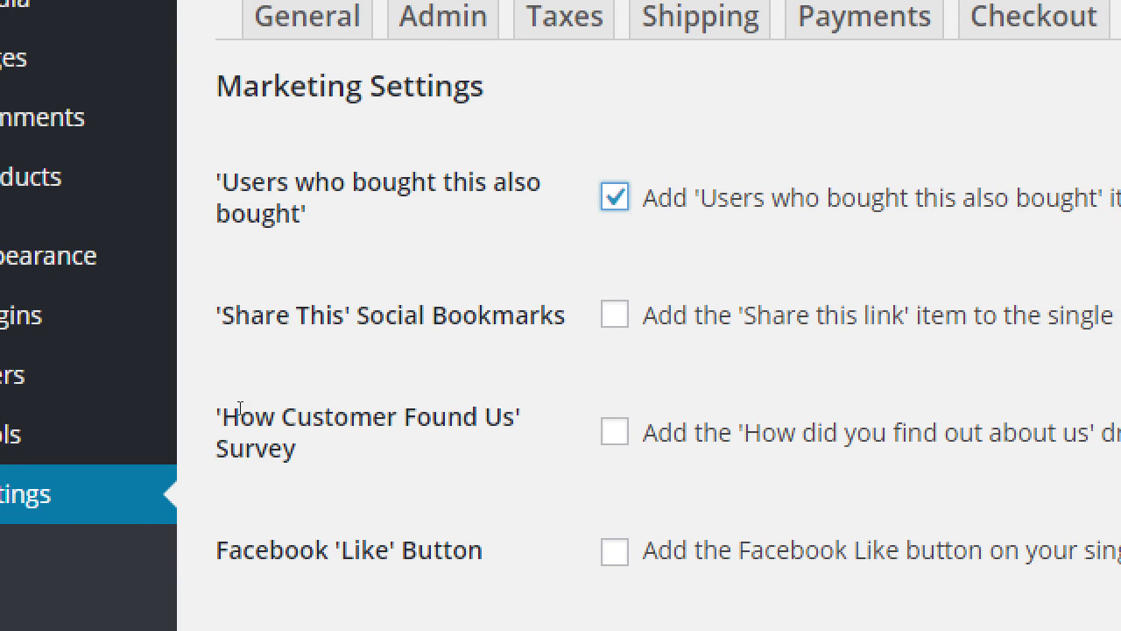
{"action": "left_click_drag", "start_coordinate": [247, 370], "coordinate": [195, 371]}
{"action": "left_click", "coordinate": [203, 380]}
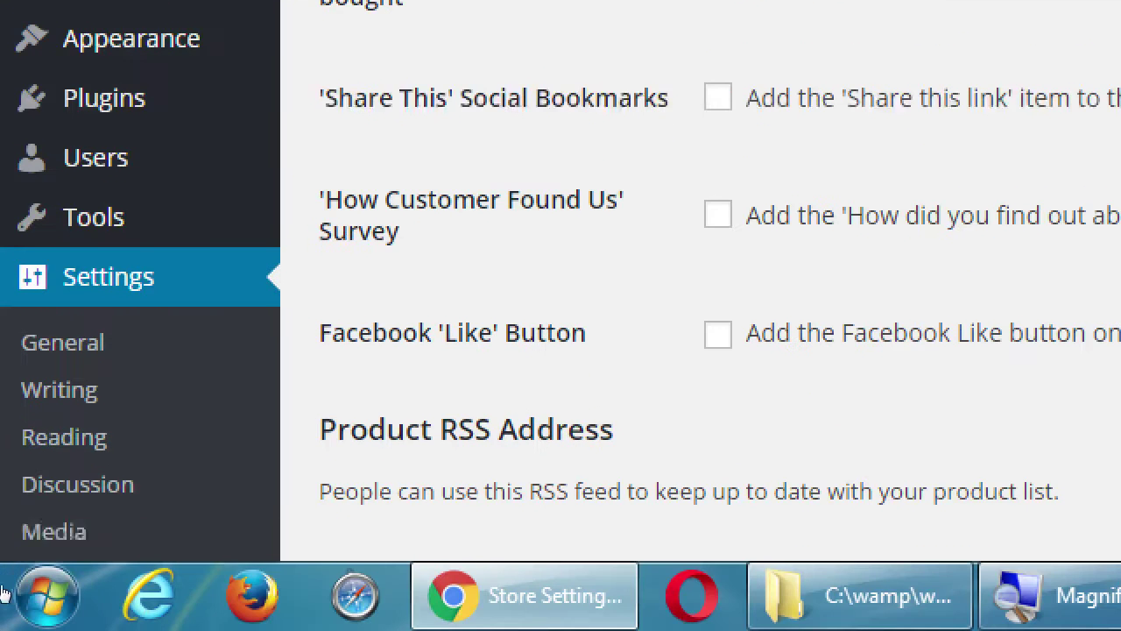
{"action": "scroll", "coordinate": [111, 440], "scroll_direction": "down", "scroll_amount": 3}
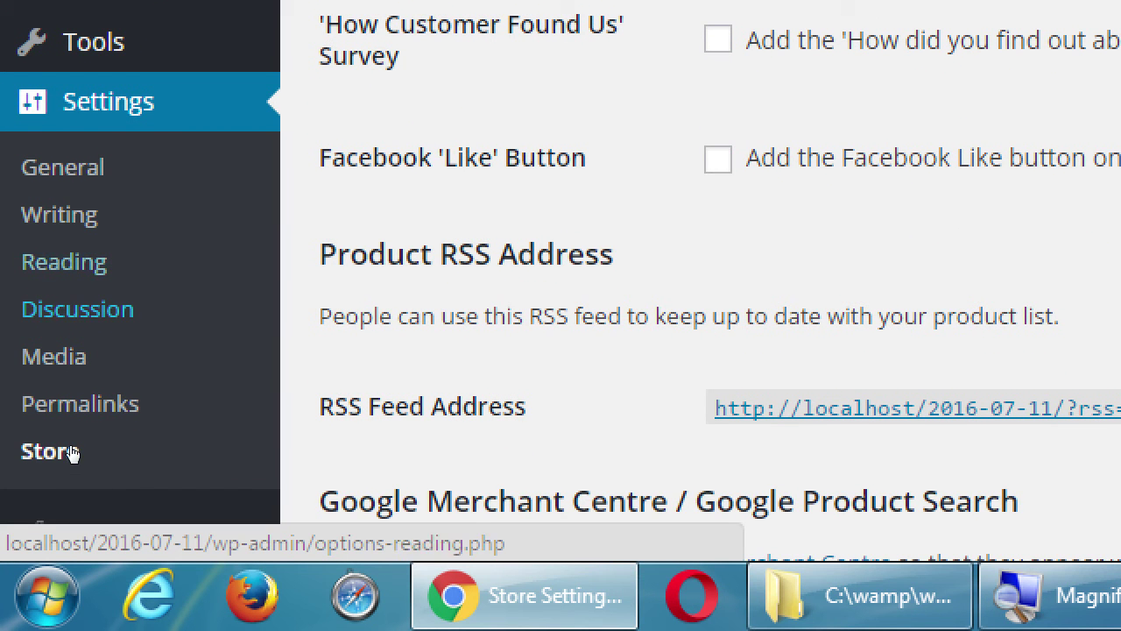
{"action": "scroll", "coordinate": [114, 547], "scroll_direction": "up", "scroll_amount": 3}
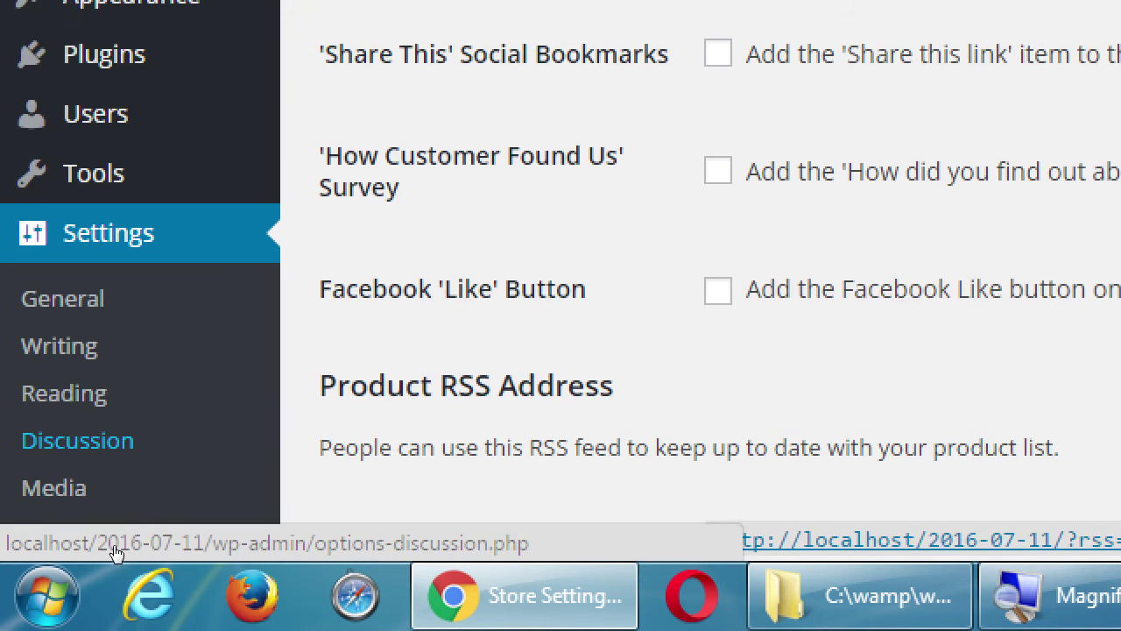
{"action": "scroll", "coordinate": [95, 536], "scroll_direction": "up", "scroll_amount": 1}
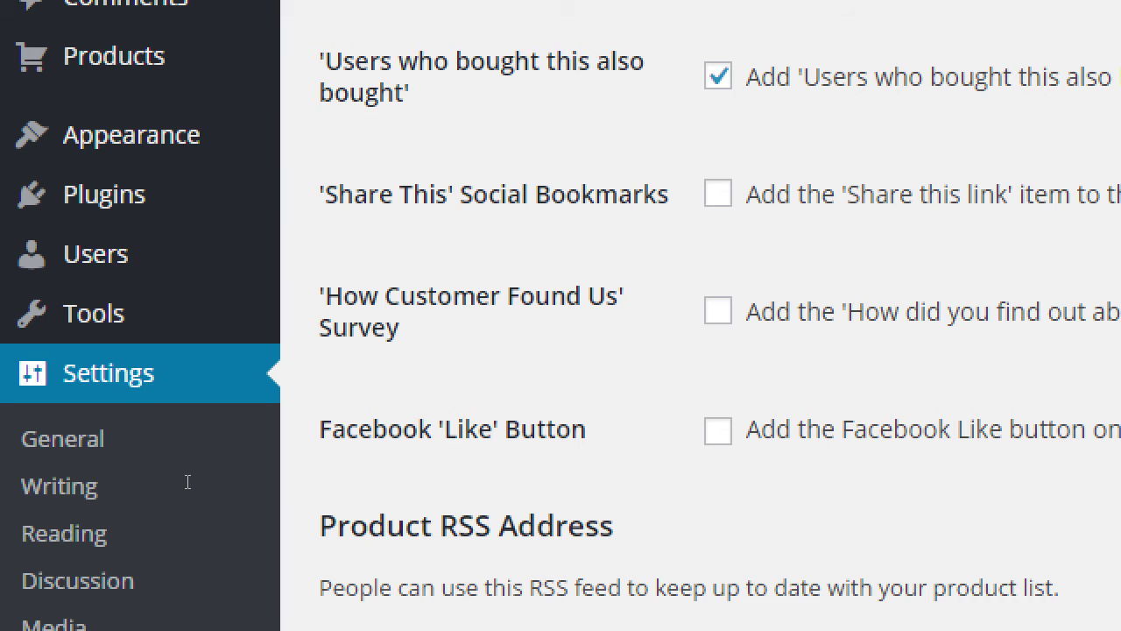
Switch to the Notepad notes and, after a blank line below Up-selling, add "Add Social Sharing via JetPack, instead of WP eCommerce".
{"action": "key", "text": "alt+Tab"}
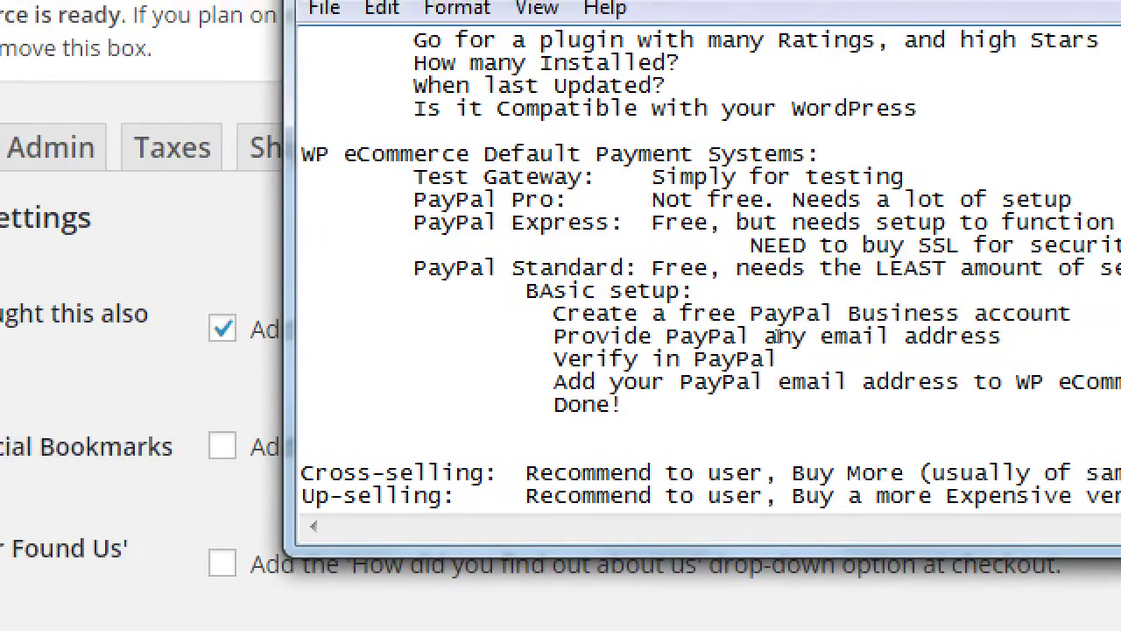
{"action": "key", "text": "Return"}
{"action": "key", "text": "Return"}
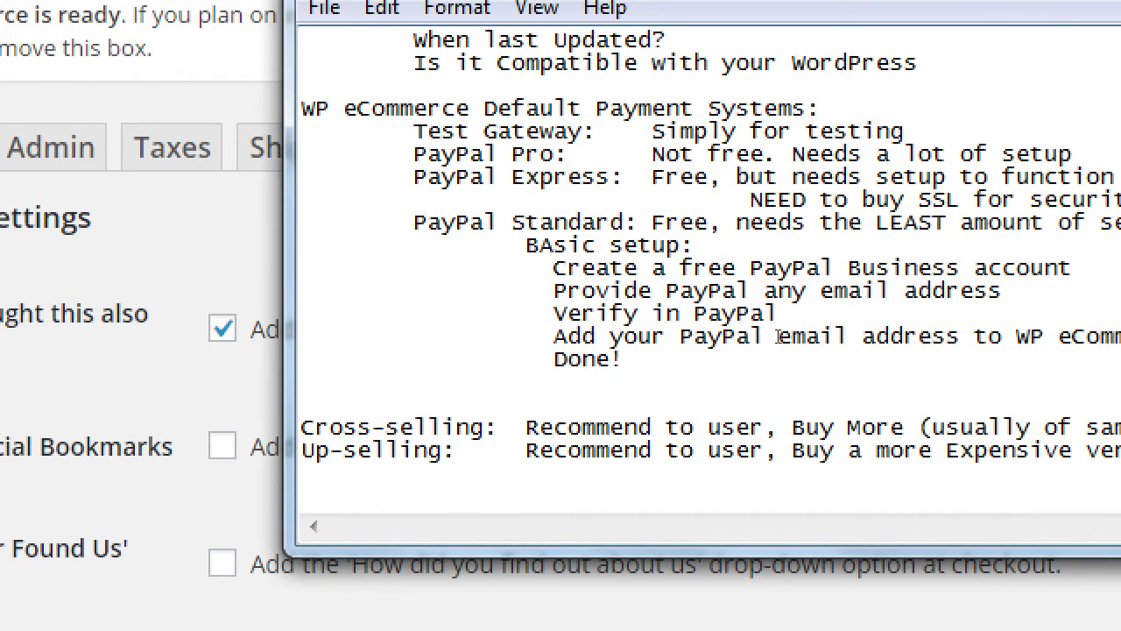
{"action": "type", "text": "Add Social "}
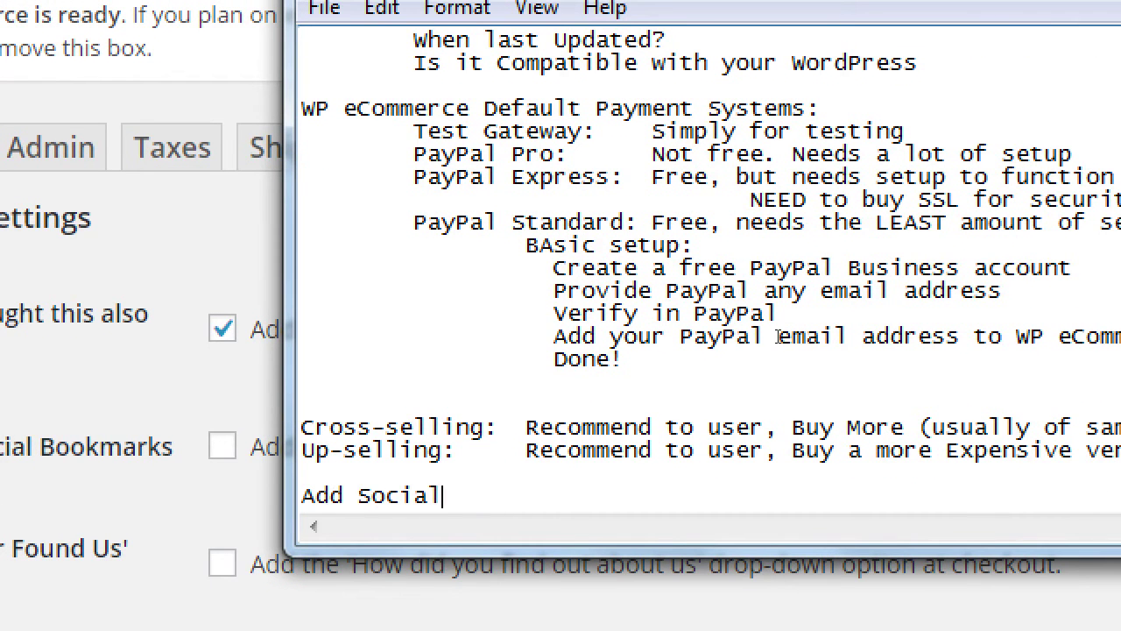
{"action": "type", "text": "Sharing"}
{"action": "type", "text": "via "}
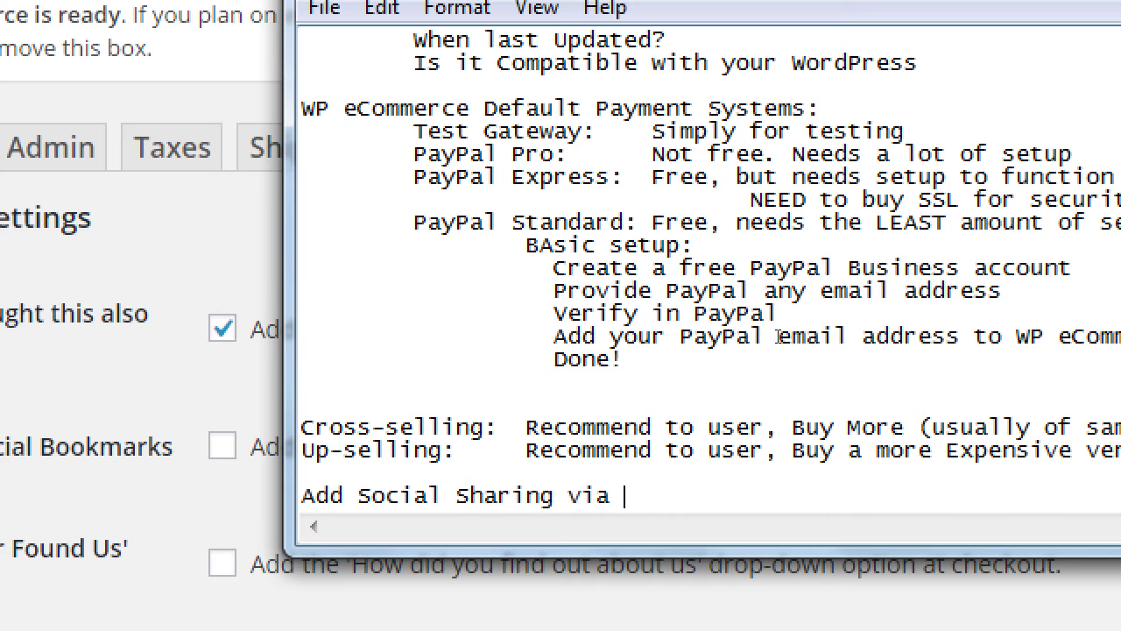
{"action": "type", "text": "JetPack, inste"}
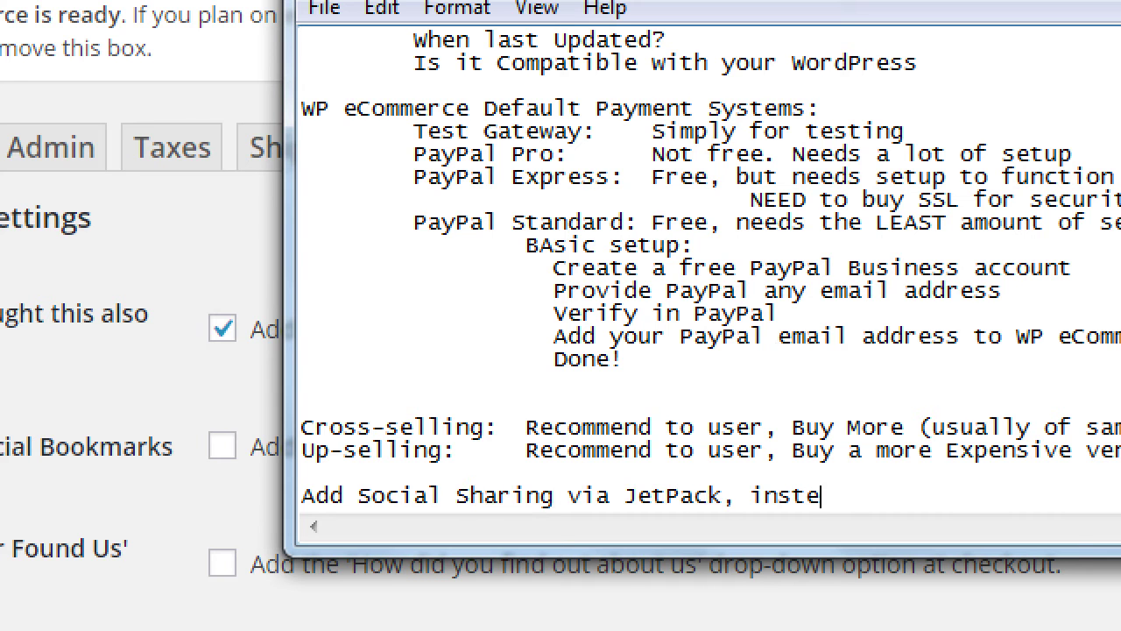
{"action": "type", "text": "ad of WP eCommer"}
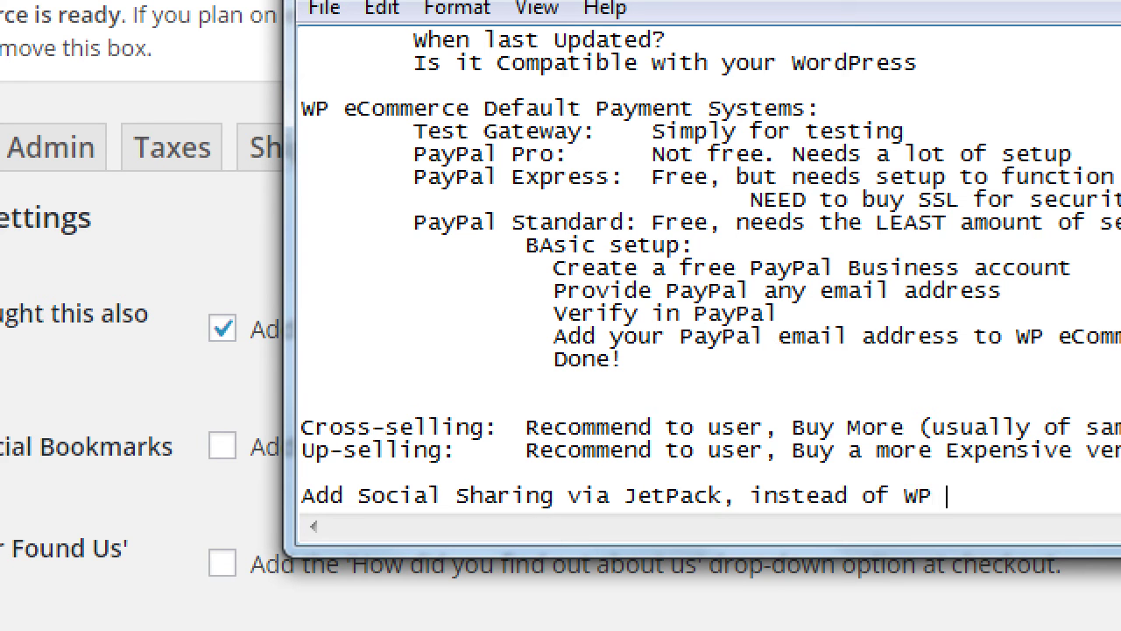
{"action": "type", "text": "ce"}
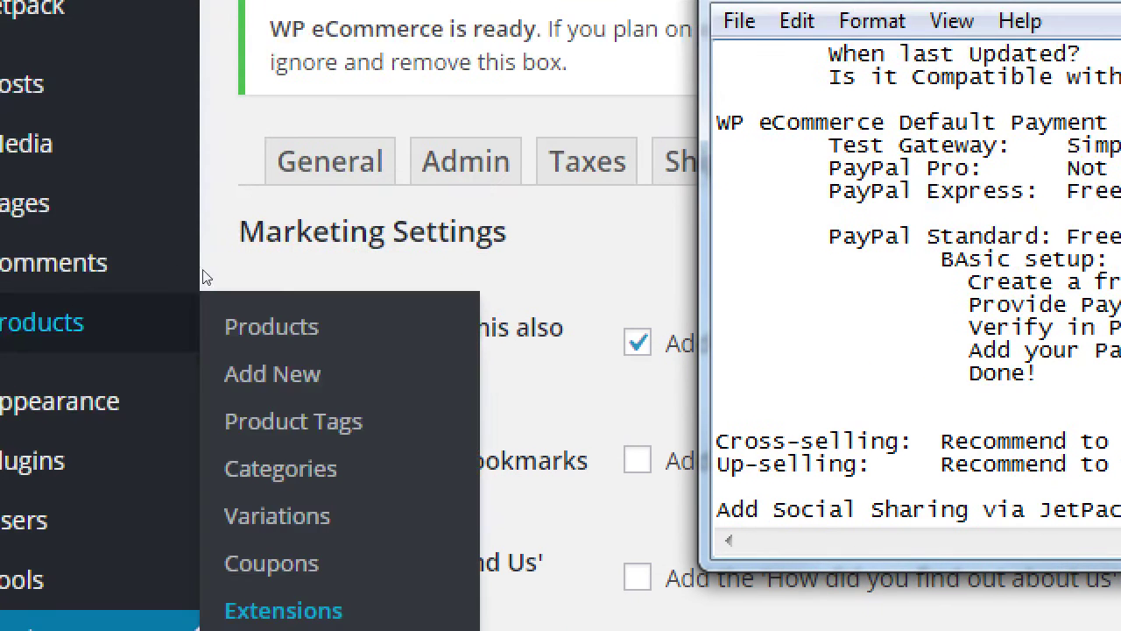
Return to the Marketing settings in the browser and enable the 'How Customer Found Us' survey.
{"action": "left_click", "coordinate": [138, 233]}
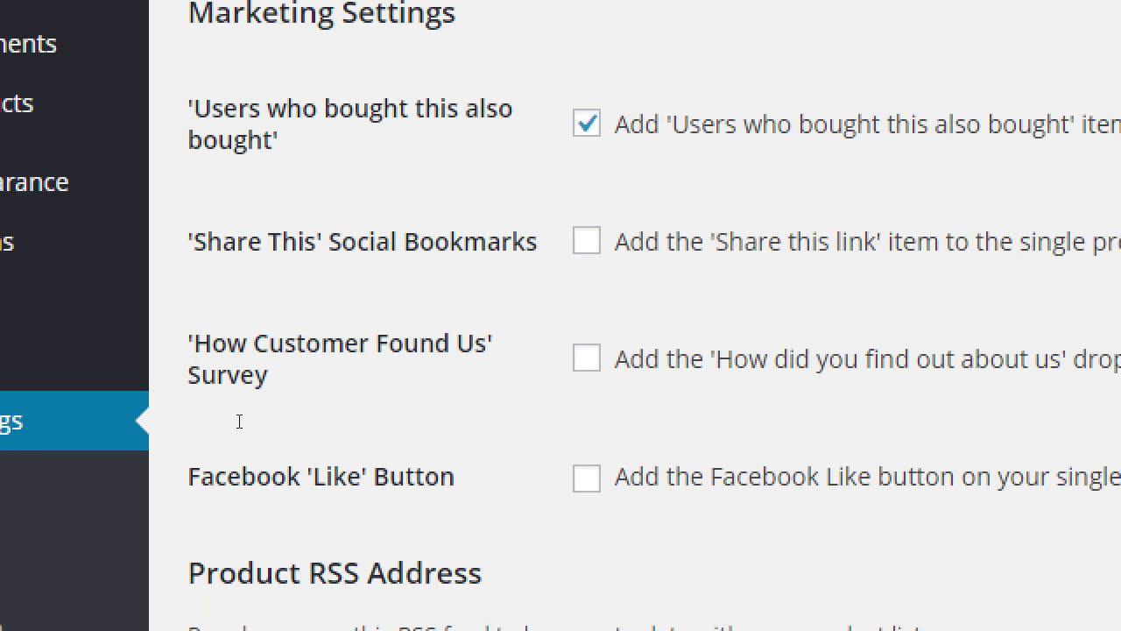
{"action": "left_click_drag", "start_coordinate": [175, 420], "coordinate": [193, 430]}
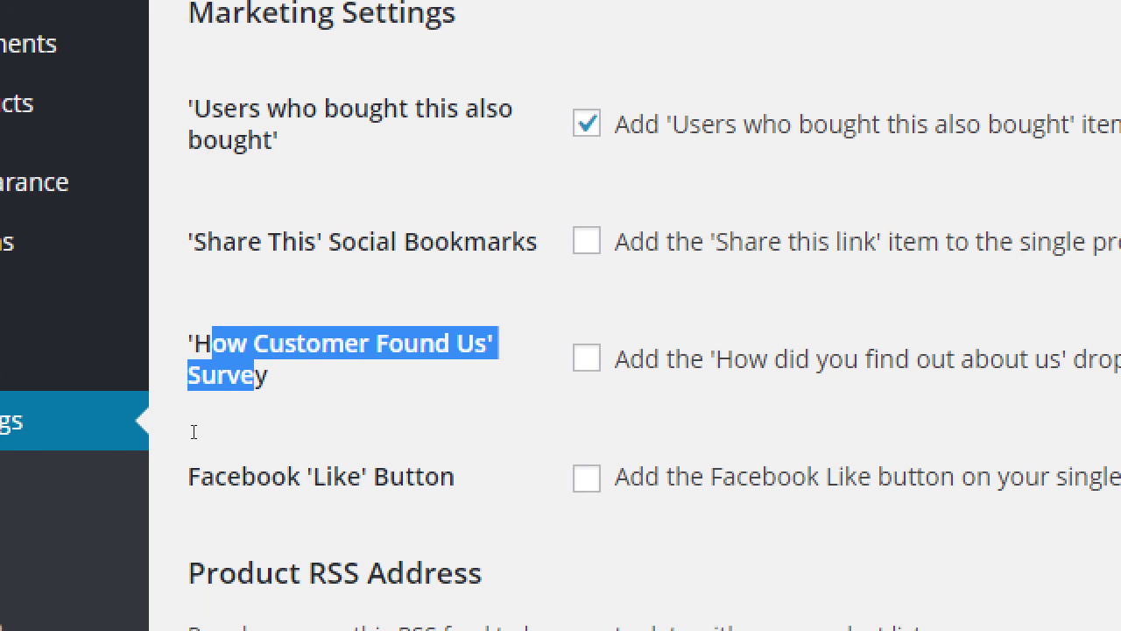
{"action": "key", "text": "Tab"}
{"action": "key", "text": "space"}
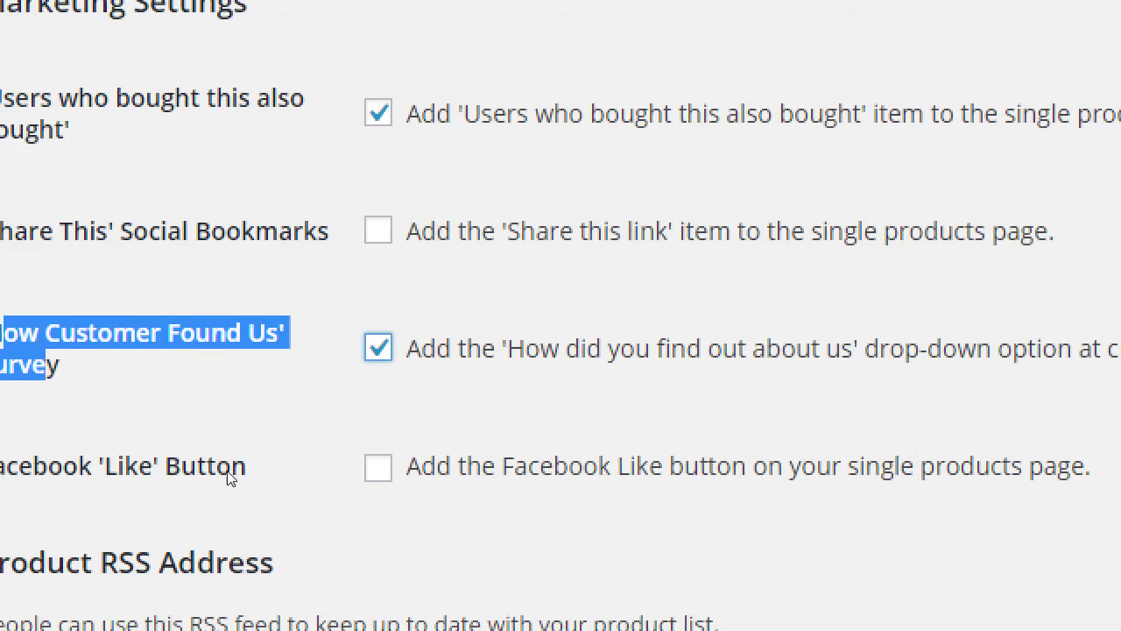
Review the Product RSS Address, Google Merchant Centre and Google Analytics E-Commerce Tracking sections of the Marketing settings.
{"action": "scroll", "coordinate": [95, 623], "scroll_direction": "down", "scroll_amount": 1}
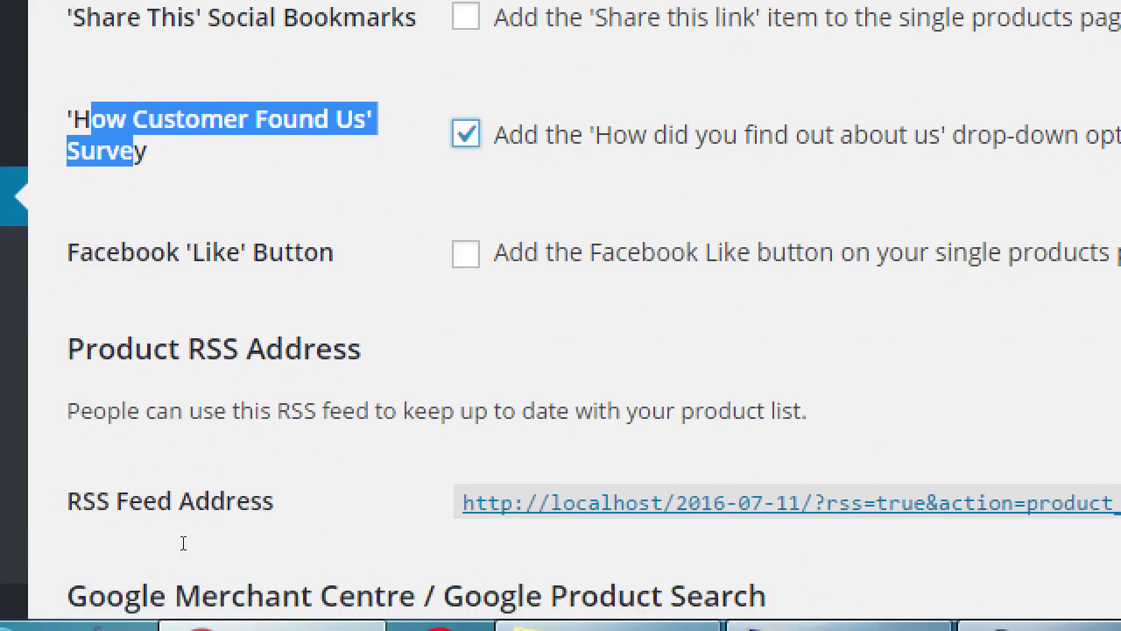
{"action": "scroll", "coordinate": [183, 543], "scroll_direction": "down", "scroll_amount": 2}
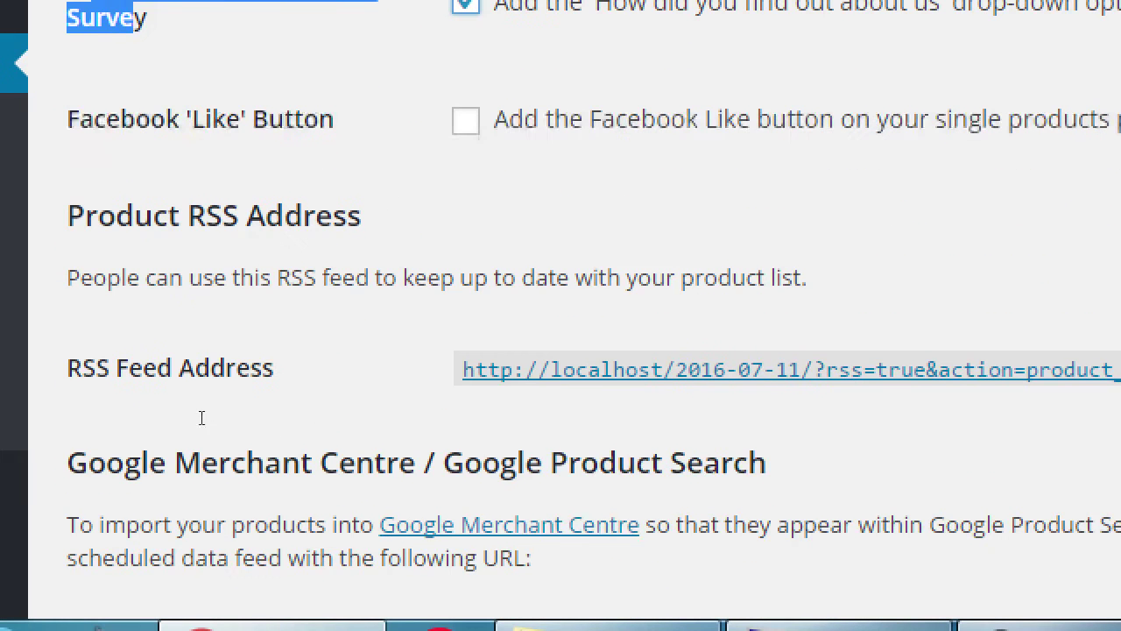
{"action": "left_click_drag", "start_coordinate": [153, 215], "coordinate": [315, 215]}
{"action": "scroll", "coordinate": [288, 403], "scroll_direction": "down", "scroll_amount": 2}
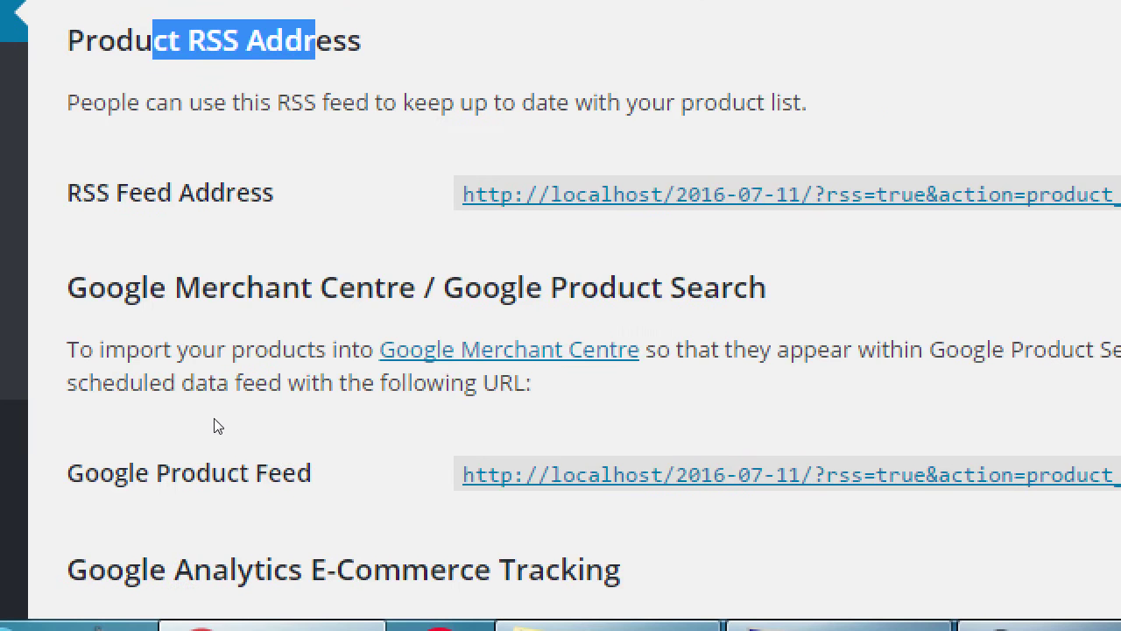
{"action": "left_click_drag", "start_coordinate": [141, 287], "coordinate": [424, 349]}
{"action": "scroll", "coordinate": [342, 452], "scroll_direction": "down", "scroll_amount": 2}
{"action": "scroll", "coordinate": [351, 452], "scroll_direction": "down", "scroll_amount": 3}
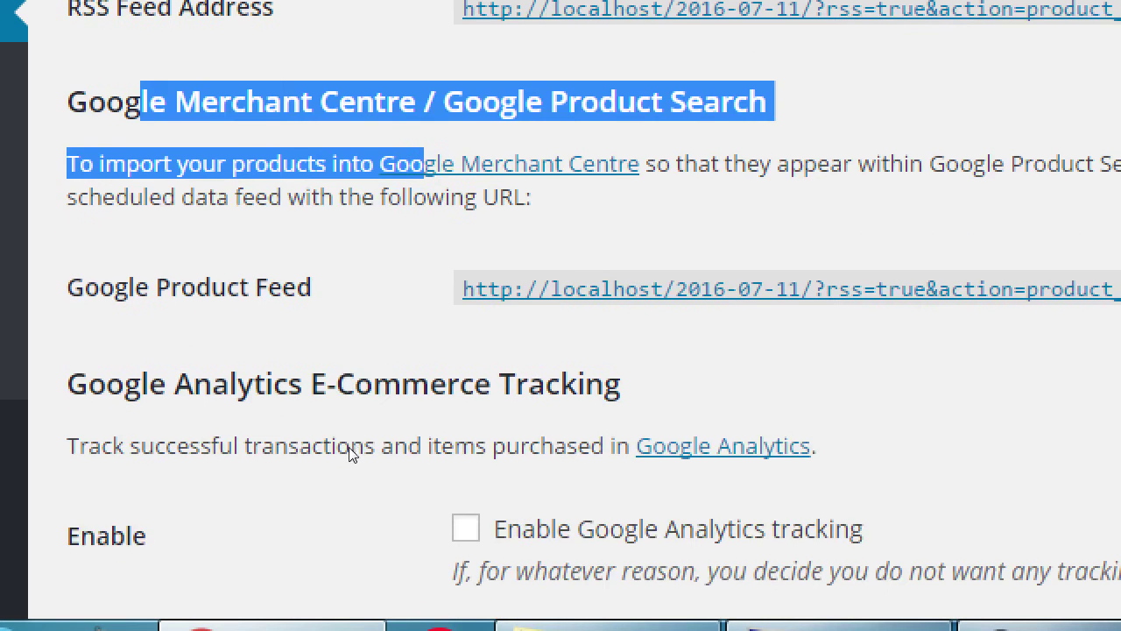
{"action": "left_click_drag", "start_coordinate": [107, 192], "coordinate": [265, 193]}
{"action": "scroll", "coordinate": [277, 403], "scroll_direction": "down", "scroll_amount": 2}
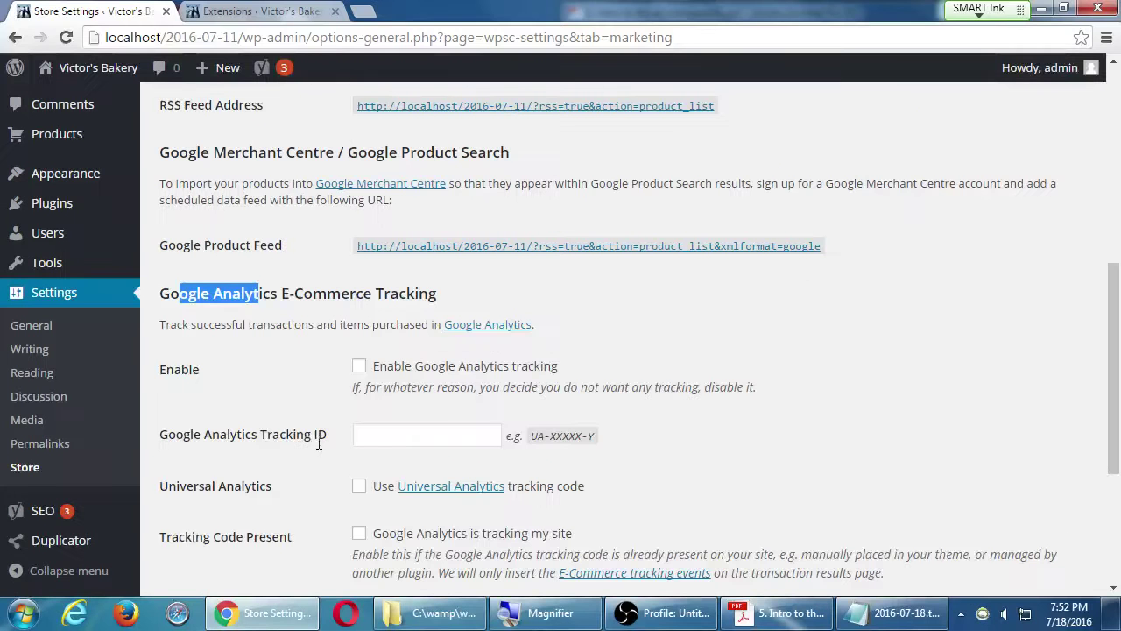
{"action": "scroll", "coordinate": [389, 315], "scroll_direction": "down", "scroll_amount": 1}
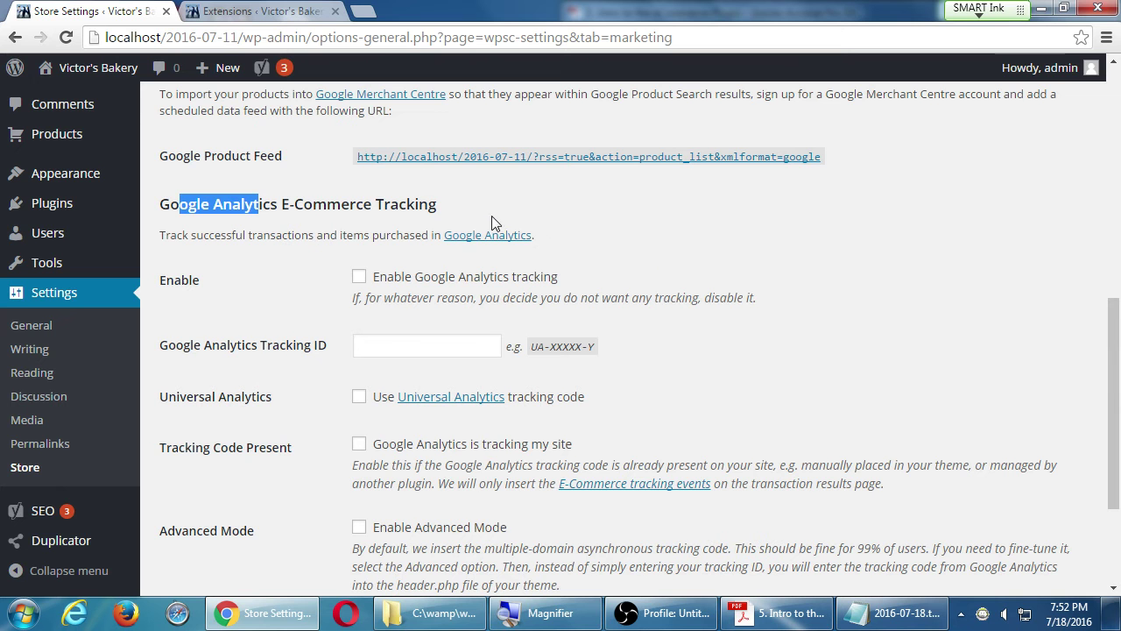
{"action": "left_click", "coordinate": [466, 213]}
{"action": "scroll", "coordinate": [399, 219], "scroll_direction": "down", "scroll_amount": 3}
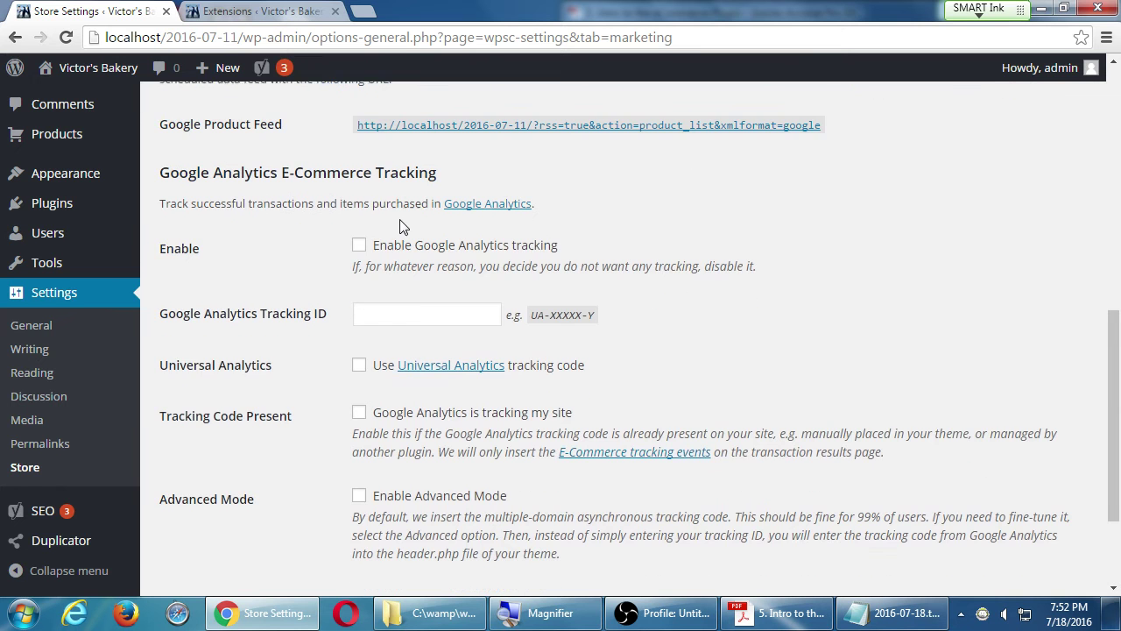
{"action": "scroll", "coordinate": [324, 301], "scroll_direction": "up", "scroll_amount": 3}
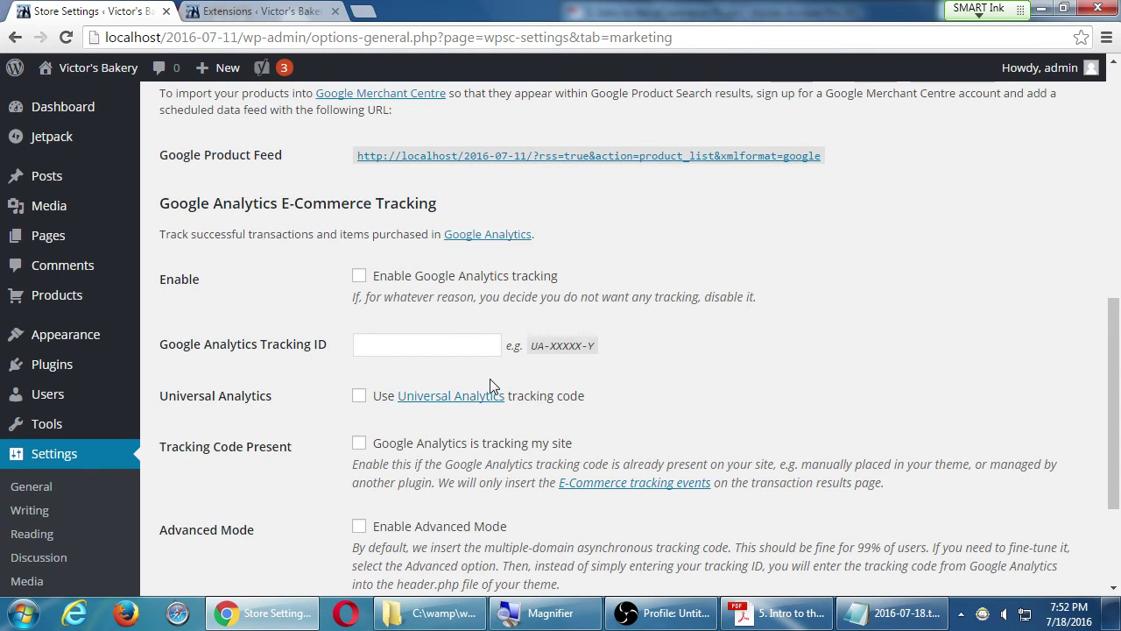
Save the changes to the Marketing settings.
{"action": "scroll", "coordinate": [491, 386], "scroll_direction": "down", "scroll_amount": 4}
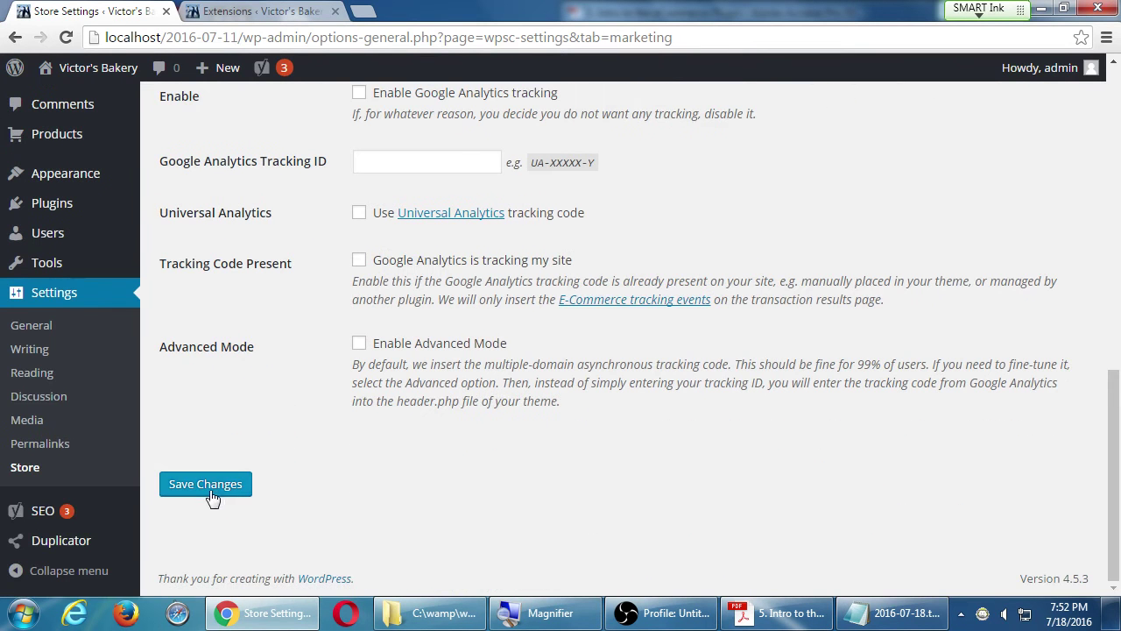
{"action": "left_click", "coordinate": [210, 489]}
{"action": "left_click", "coordinate": [210, 491]}
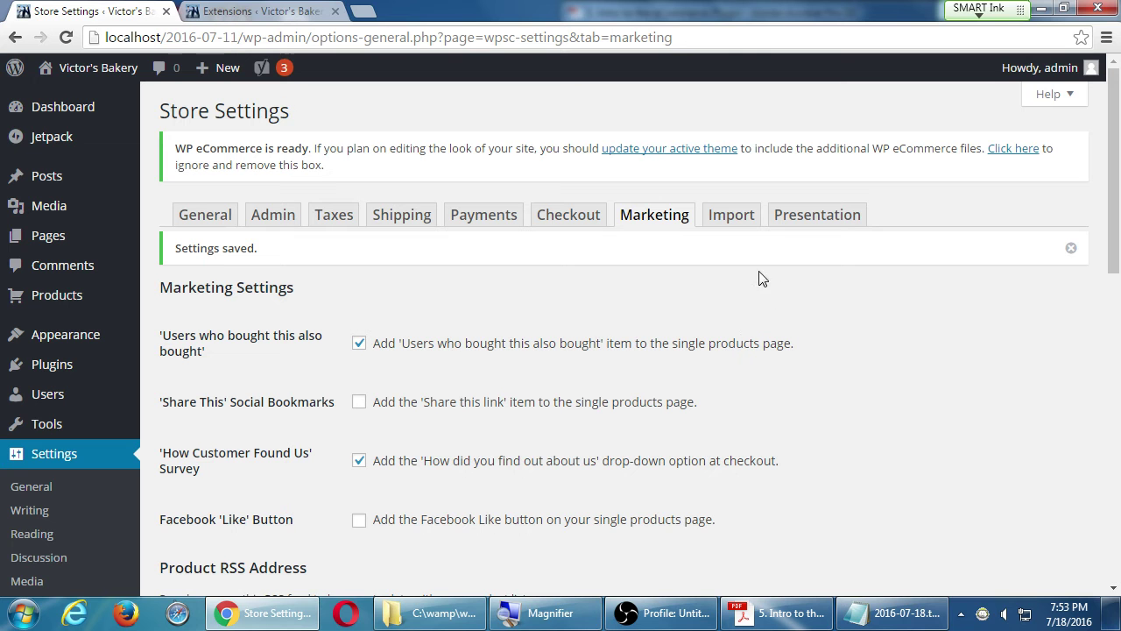
Open the store's Import settings and examine the CSV product import requirements, including the supported column fields.
{"action": "left_click", "coordinate": [725, 229]}
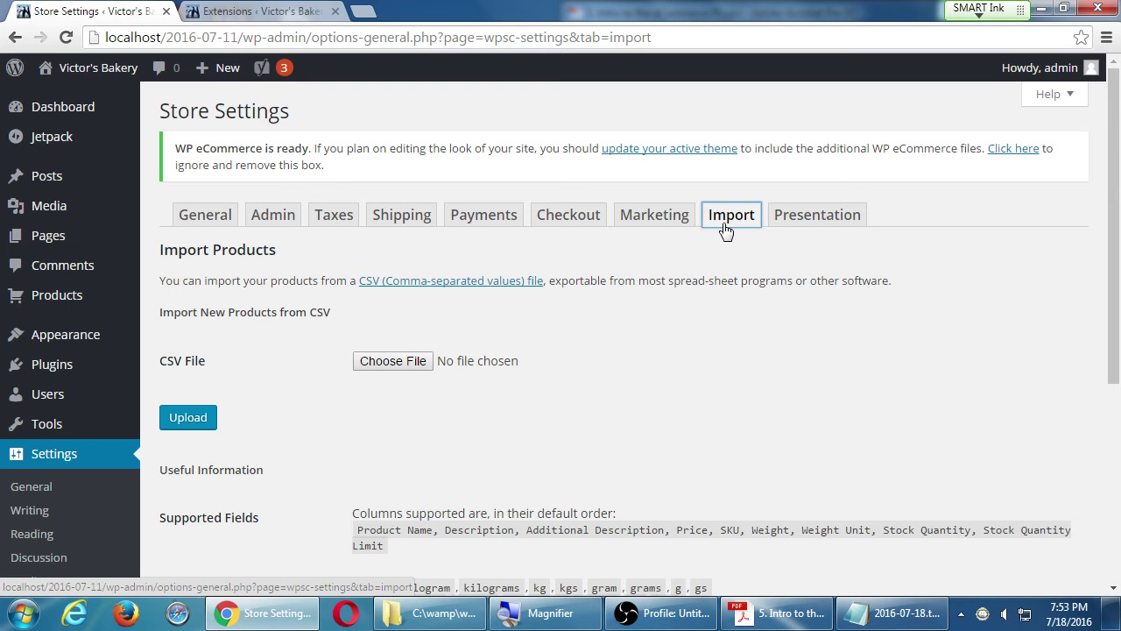
{"action": "scroll", "coordinate": [761, 265], "scroll_direction": "down", "scroll_amount": 1}
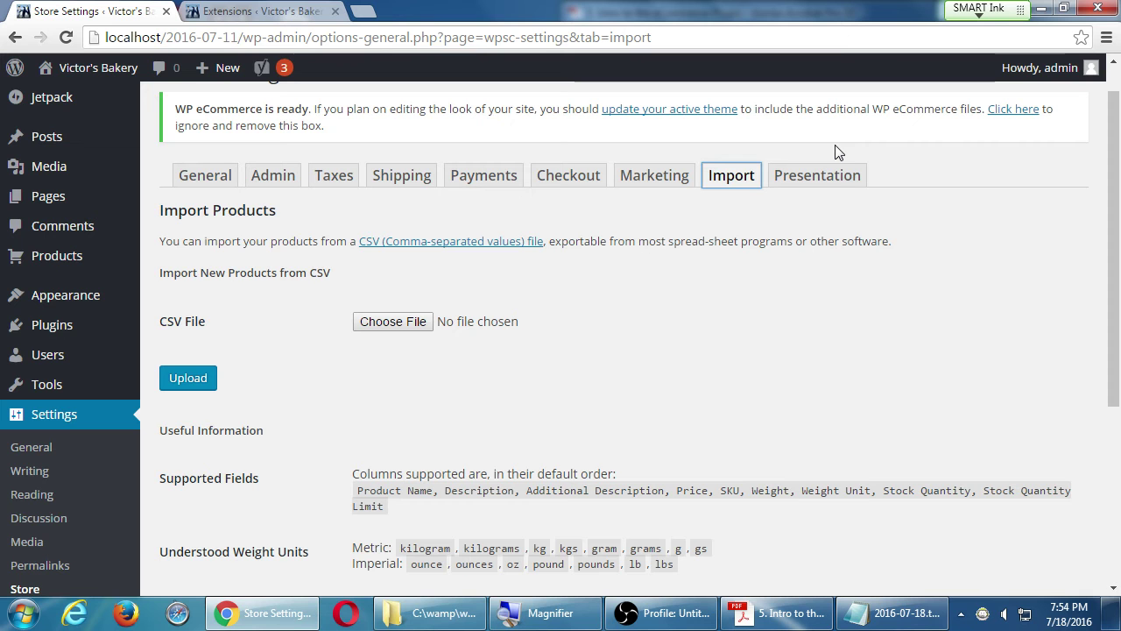
{"action": "scroll", "coordinate": [889, 185], "scroll_direction": "down", "scroll_amount": 1}
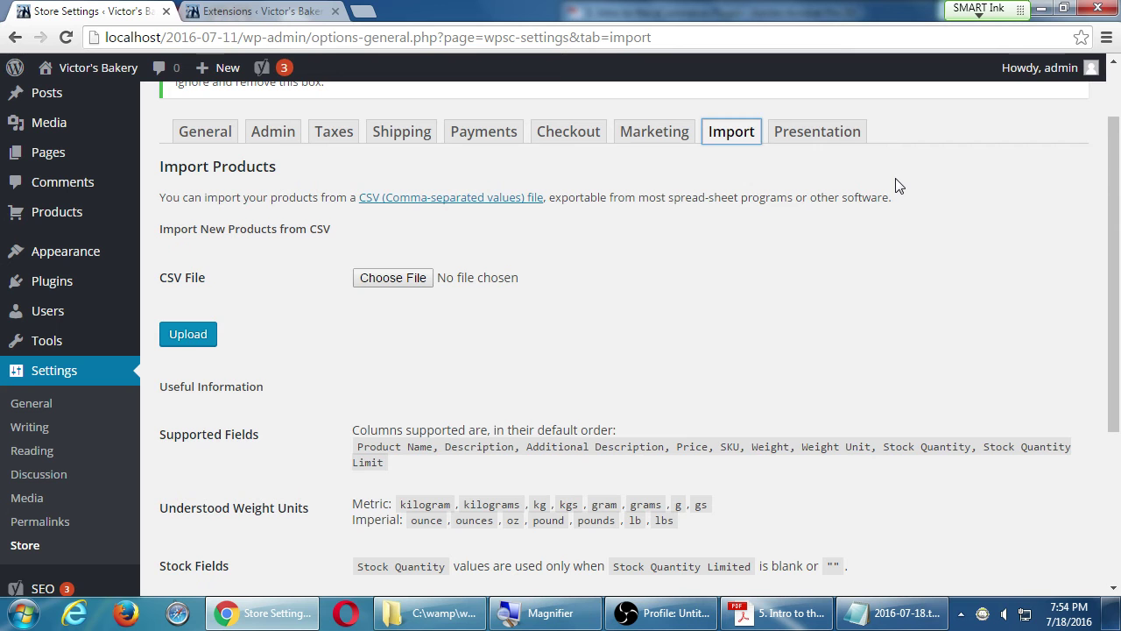
{"action": "scroll", "coordinate": [815, 210], "scroll_direction": "down", "scroll_amount": 1}
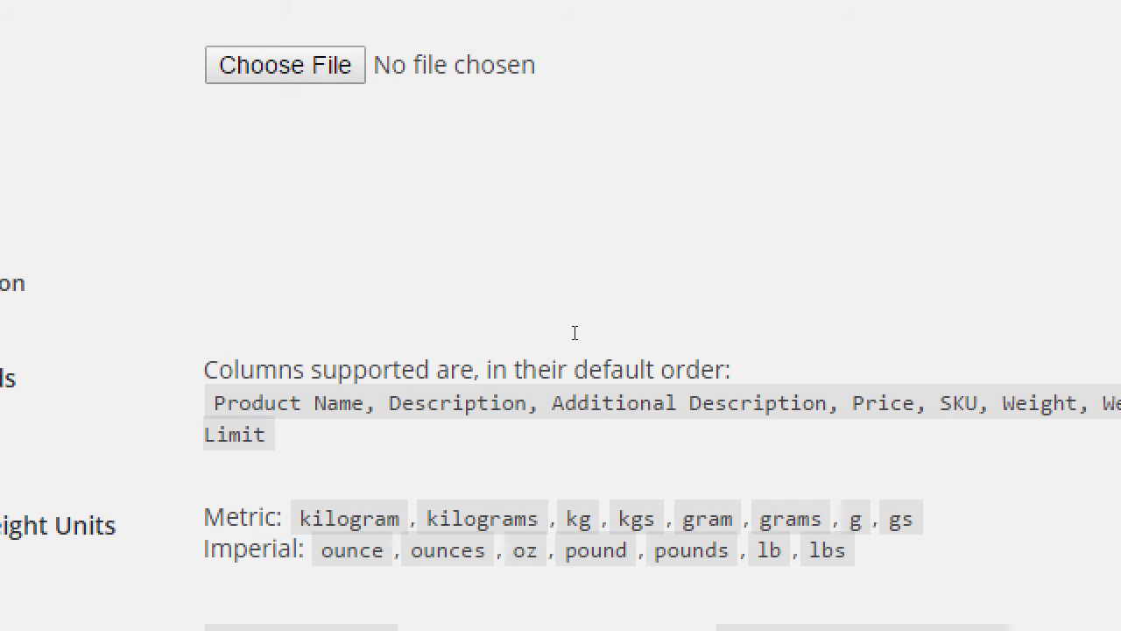
{"action": "left_click_drag", "start_coordinate": [371, 362], "coordinate": [512, 353]}
{"action": "left_click_drag", "start_coordinate": [594, 355], "coordinate": [729, 372]}
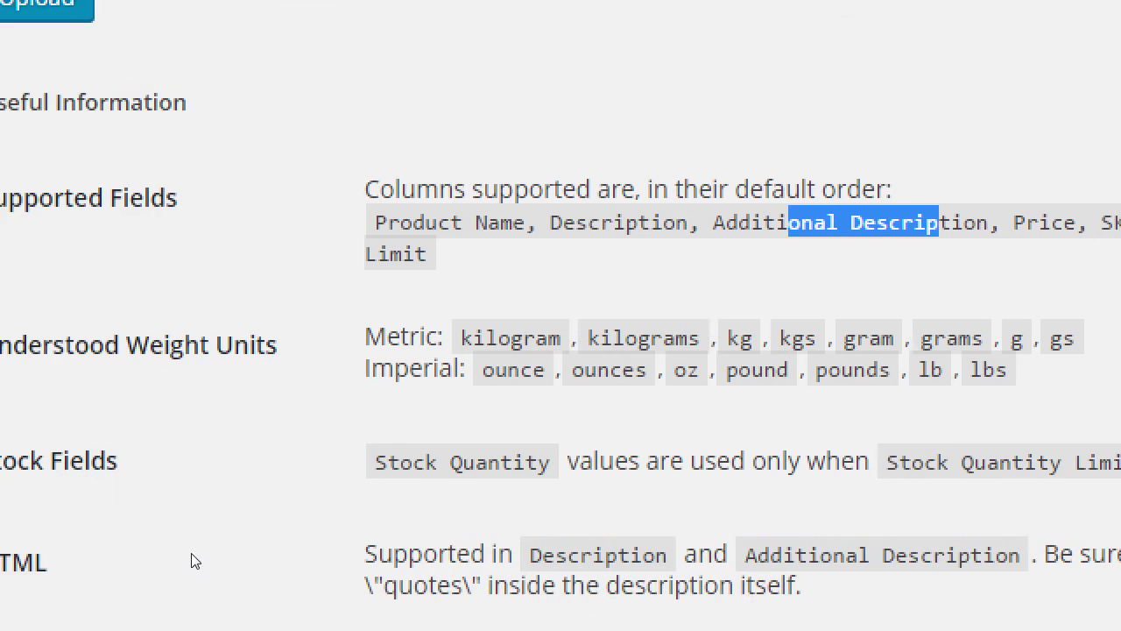
Examine the banana row of the example CSV file, including its price, SKU, weight and stock values.
{"action": "scroll", "coordinate": [194, 562], "scroll_direction": "down", "scroll_amount": 3}
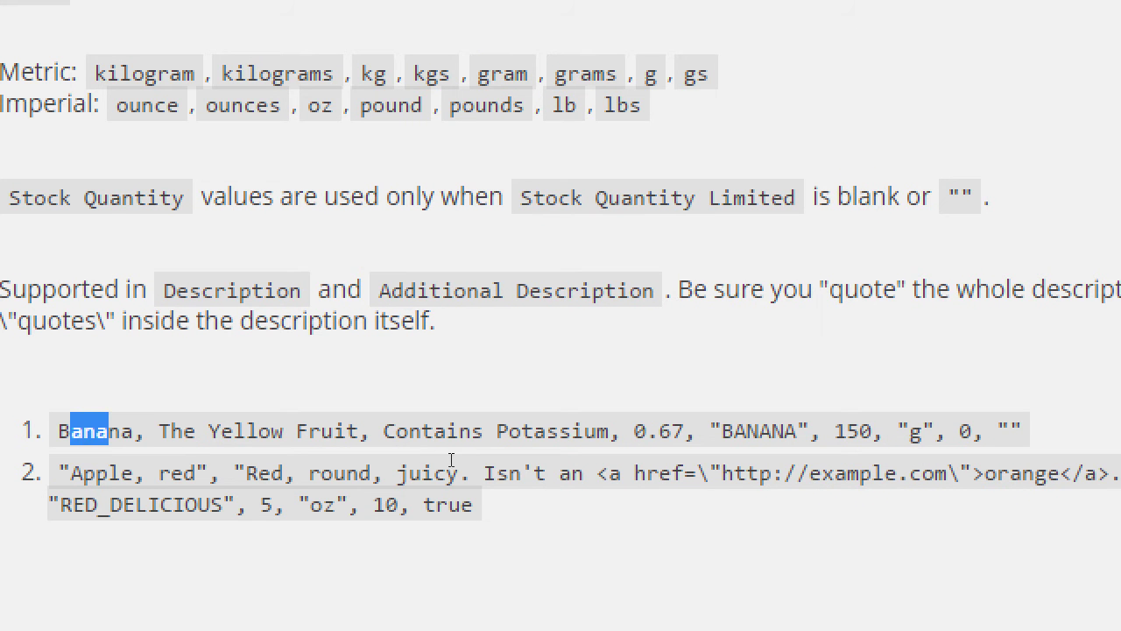
{"action": "left_click_drag", "start_coordinate": [447, 430], "coordinate": [698, 455]}
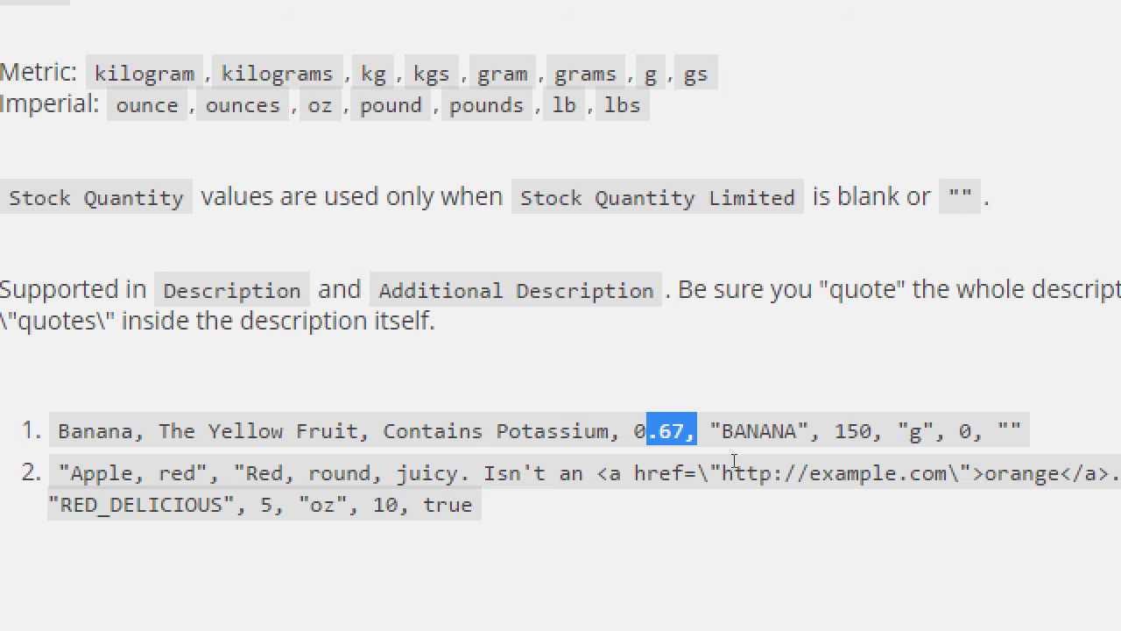
{"action": "double_click", "coordinate": [740, 459]}
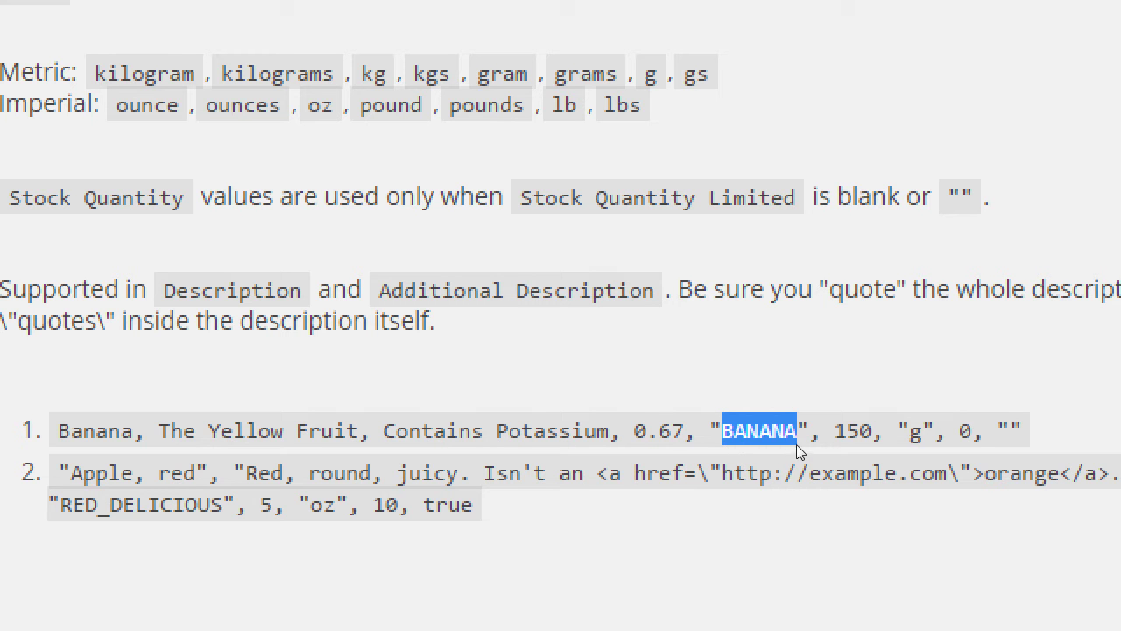
{"action": "left_click", "coordinate": [782, 464]}
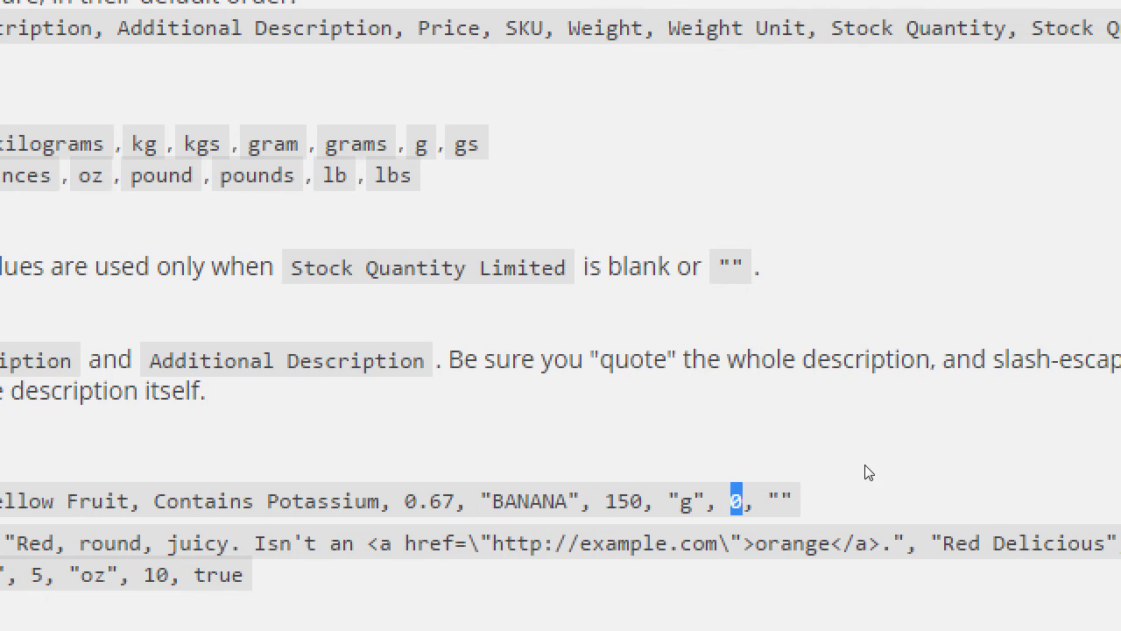
{"action": "left_click", "coordinate": [967, 463]}
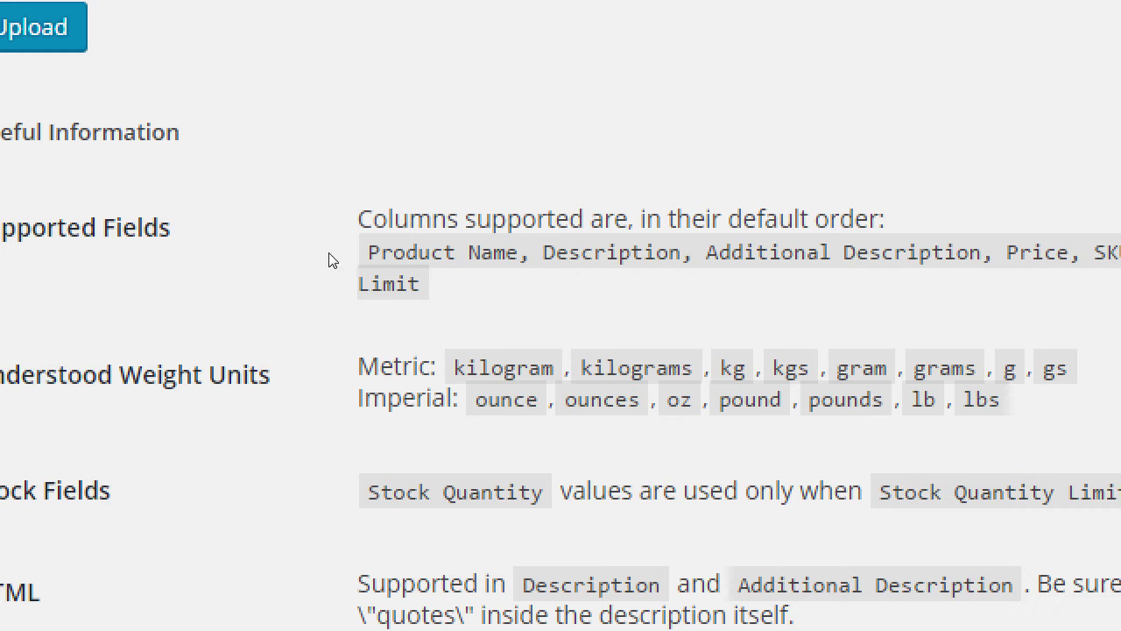
Compare the supported column fields with the 'Apple, red' row of the example CSV file, including its quoted description.
{"action": "double_click", "coordinate": [370, 234]}
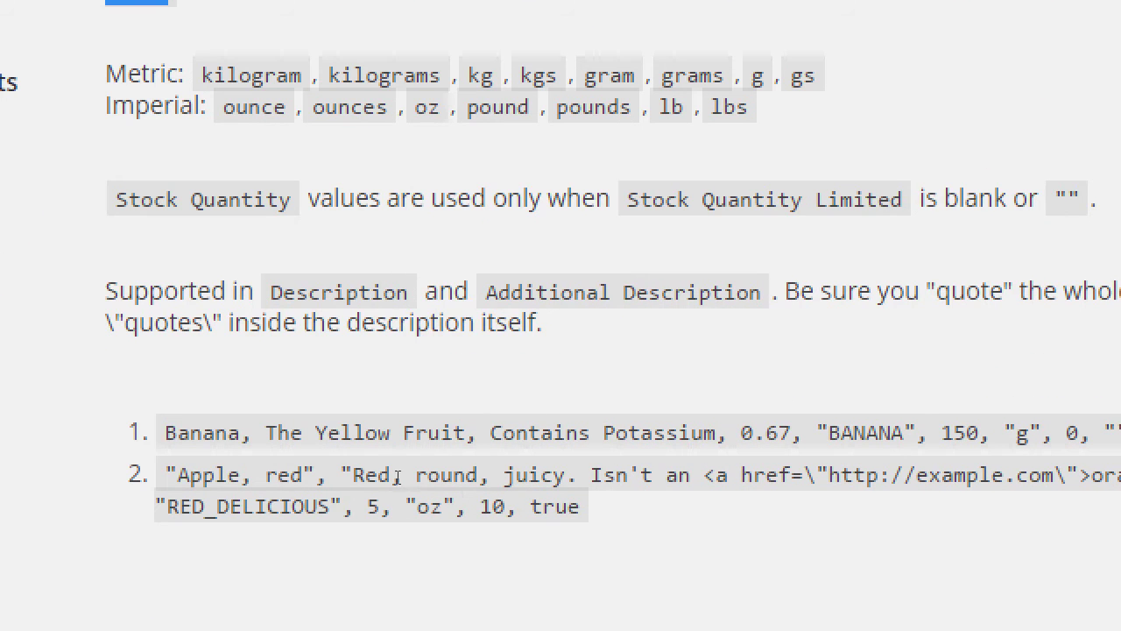
{"action": "key", "text": "shift+Right"}
{"action": "key", "text": "shift+Right"}
{"action": "key", "text": "shift+Right"}
{"action": "key", "text": "shift+Right"}
{"action": "key", "text": "shift+Right"}
{"action": "key", "text": "shift+Right"}
{"action": "key", "text": "shift+Right"}
{"action": "key", "text": "shift+Right"}
{"action": "key", "text": "shift+Right"}
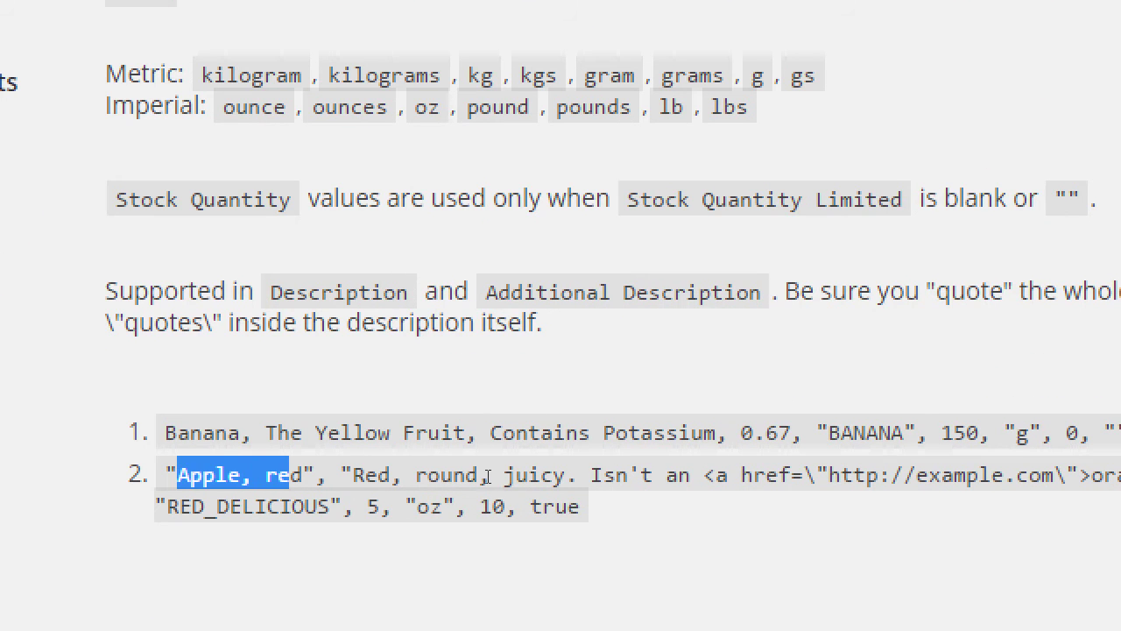
{"action": "left_click_drag", "start_coordinate": [378, 475], "coordinate": [162, 475]}
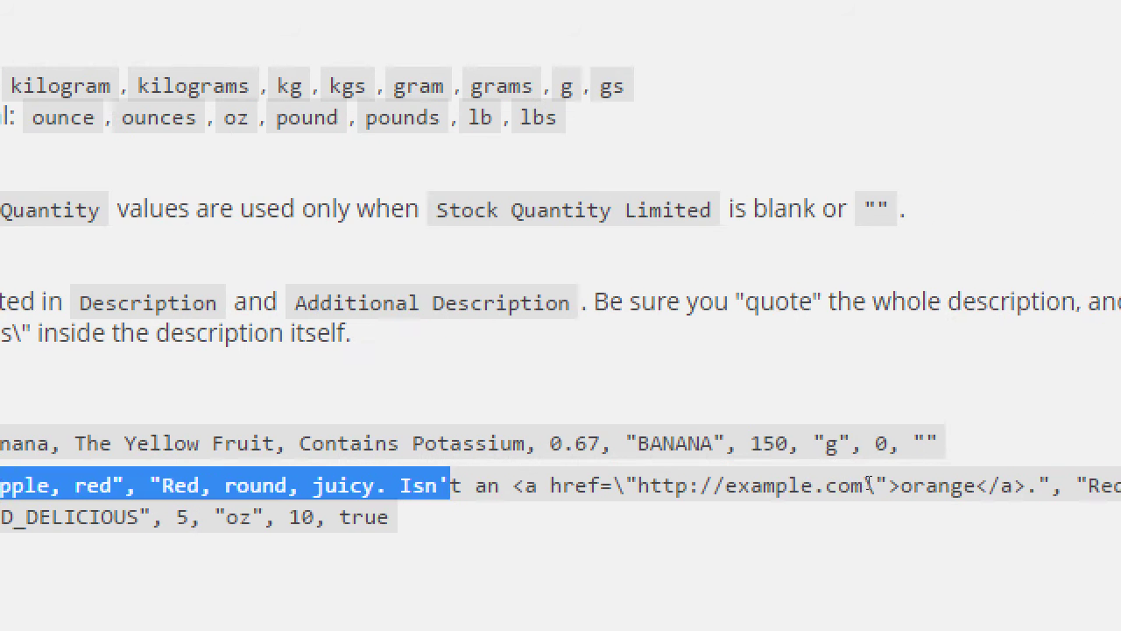
{"action": "left_click", "coordinate": [1058, 474]}
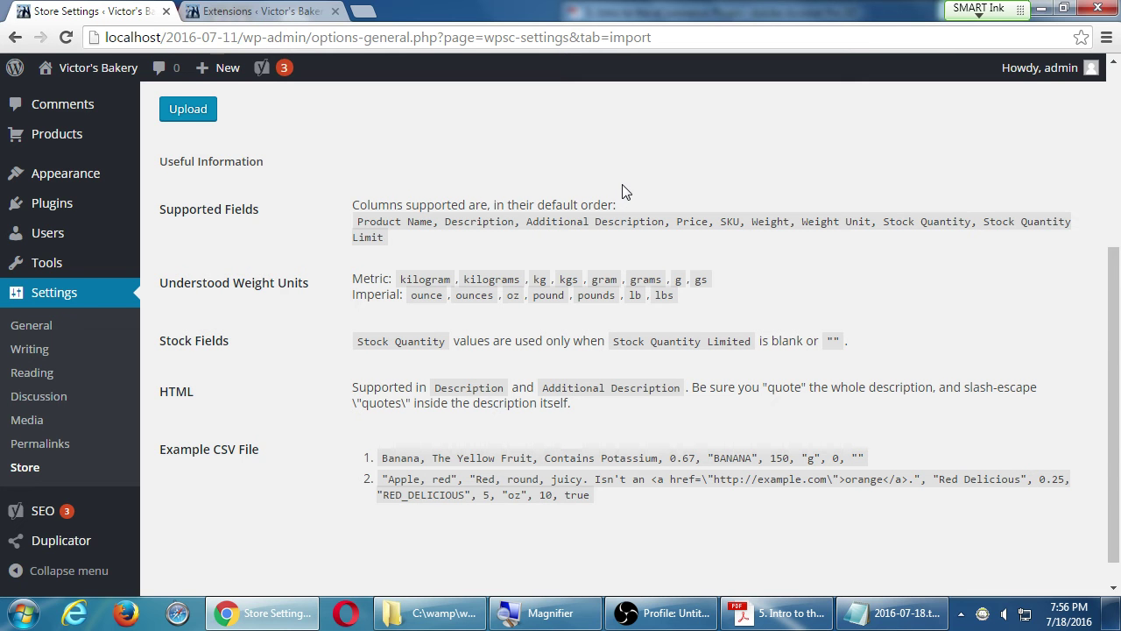
Switch to the Notepad notes and add the line "You can have more than one eComm plugin Installed, but" at the end.
{"action": "left_click", "coordinate": [893, 616]}
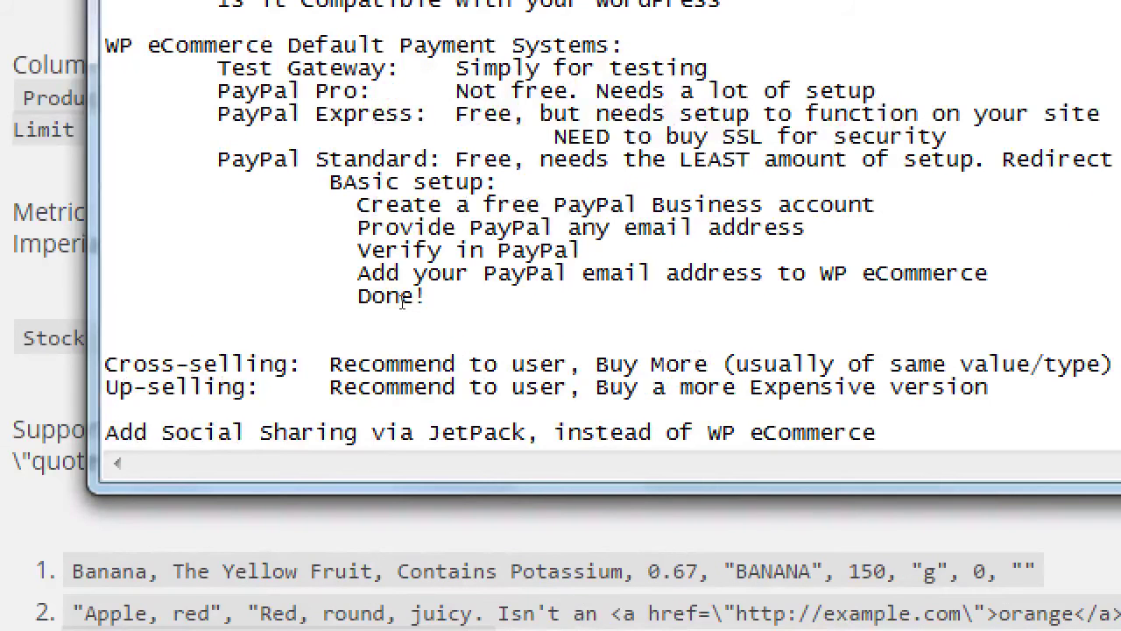
{"action": "scroll", "coordinate": [402, 301], "scroll_direction": "down", "scroll_amount": 2}
{"action": "type", "text": "Wh"}
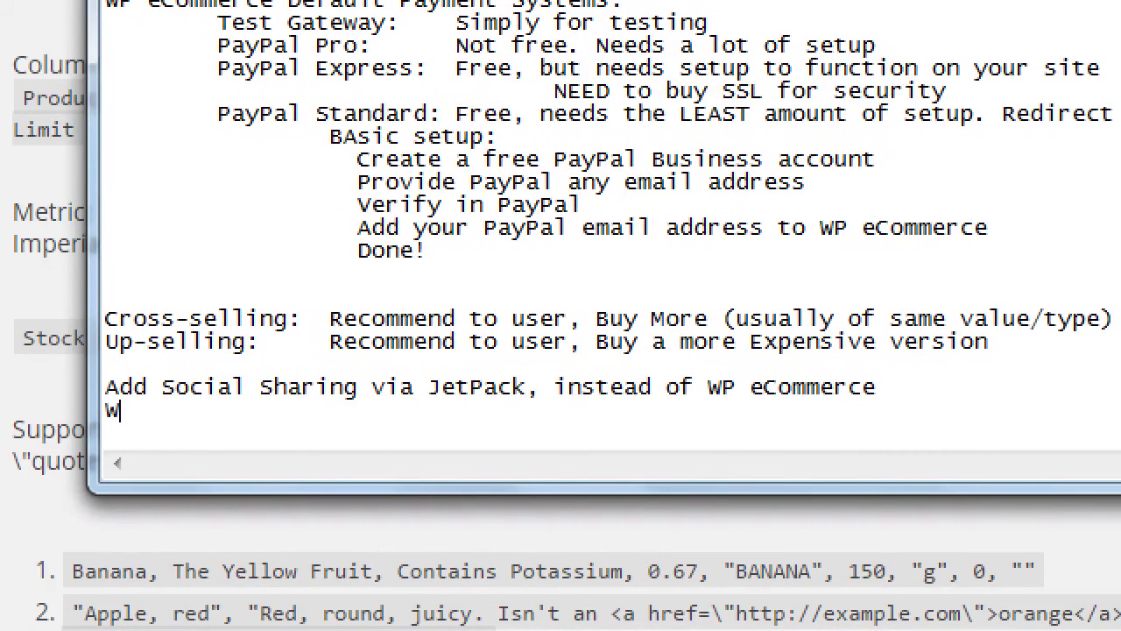
{"action": "key", "text": "BackSpace"}
{"action": "key", "text": "BackSpace"}
{"action": "type", "text": "You can have "}
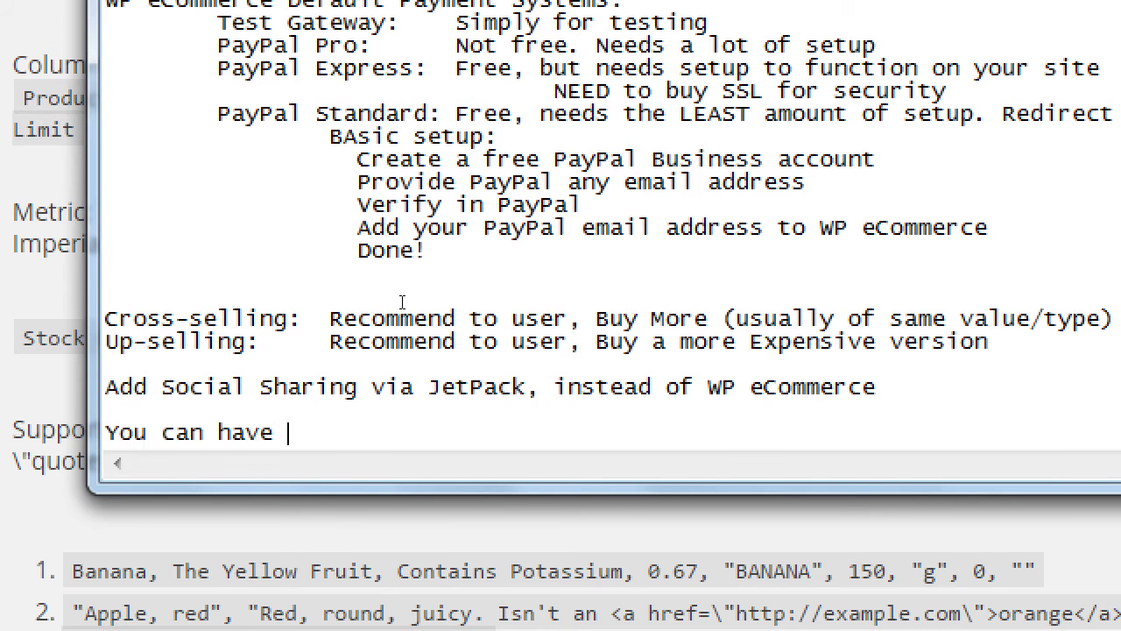
{"action": "type", "text": "more than one e"}
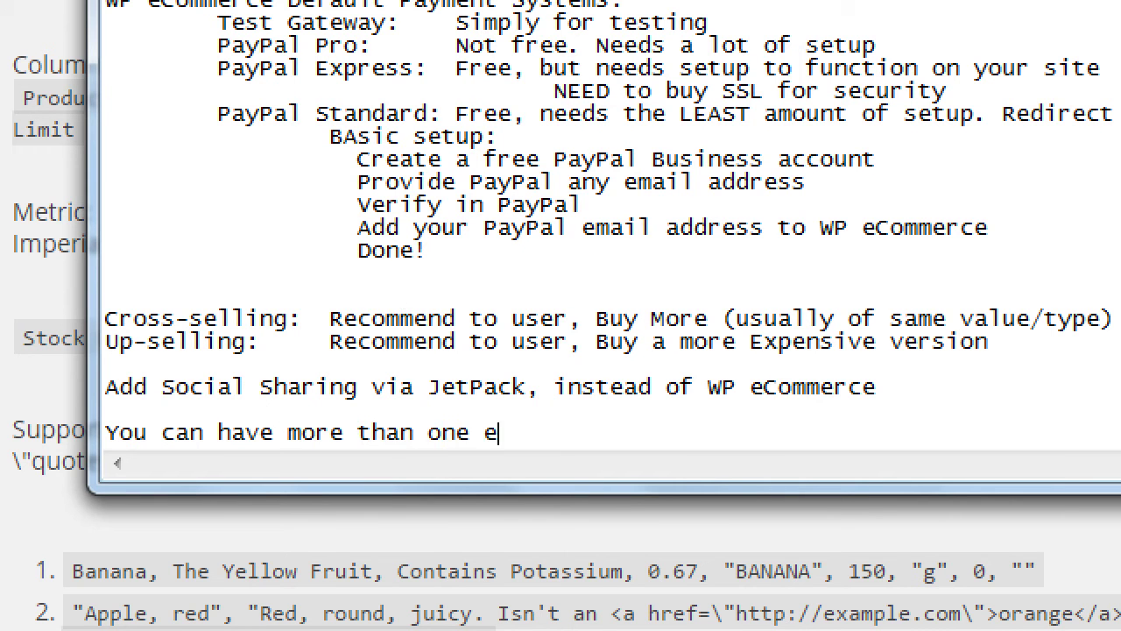
{"action": "type", "text": "Comm p"}
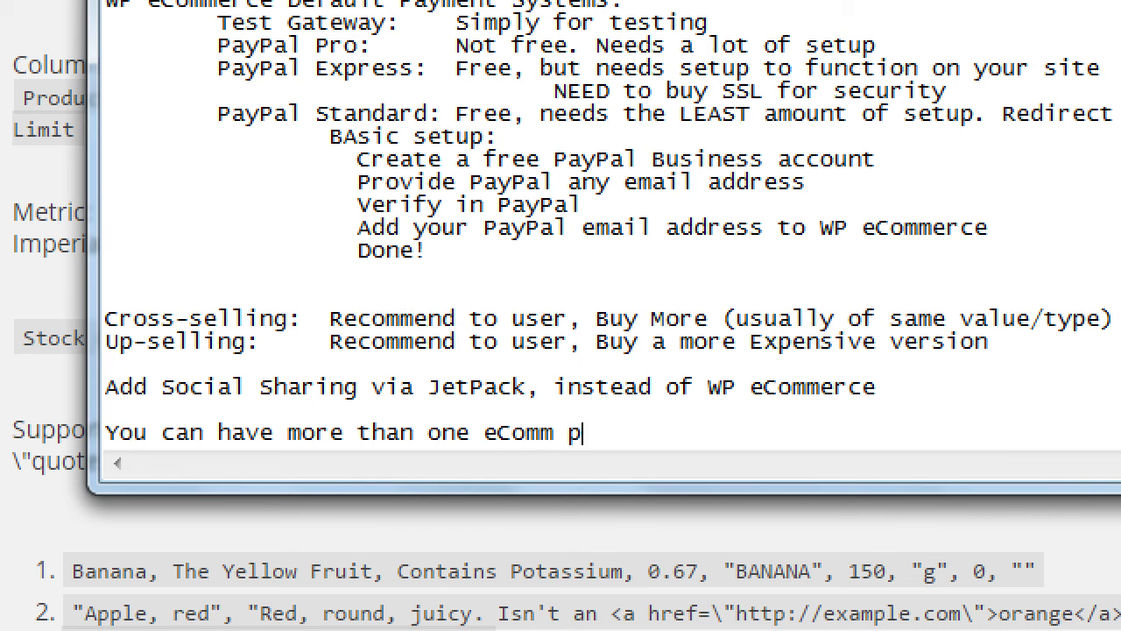
{"action": "type", "text": "lugin Ins"}
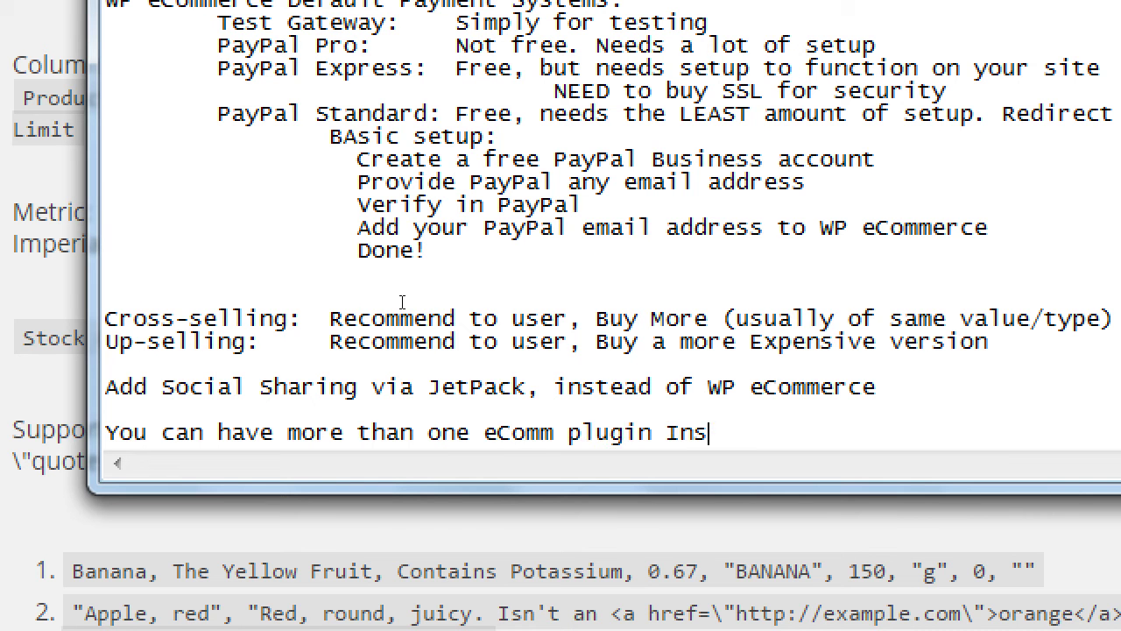
{"action": "type", "text": "talled, but"}
{"action": "key", "text": "Return"}
Complete the plugin note with a second line reading "should only have one ACTIVE!".
{"action": "type", "text": "sh"}
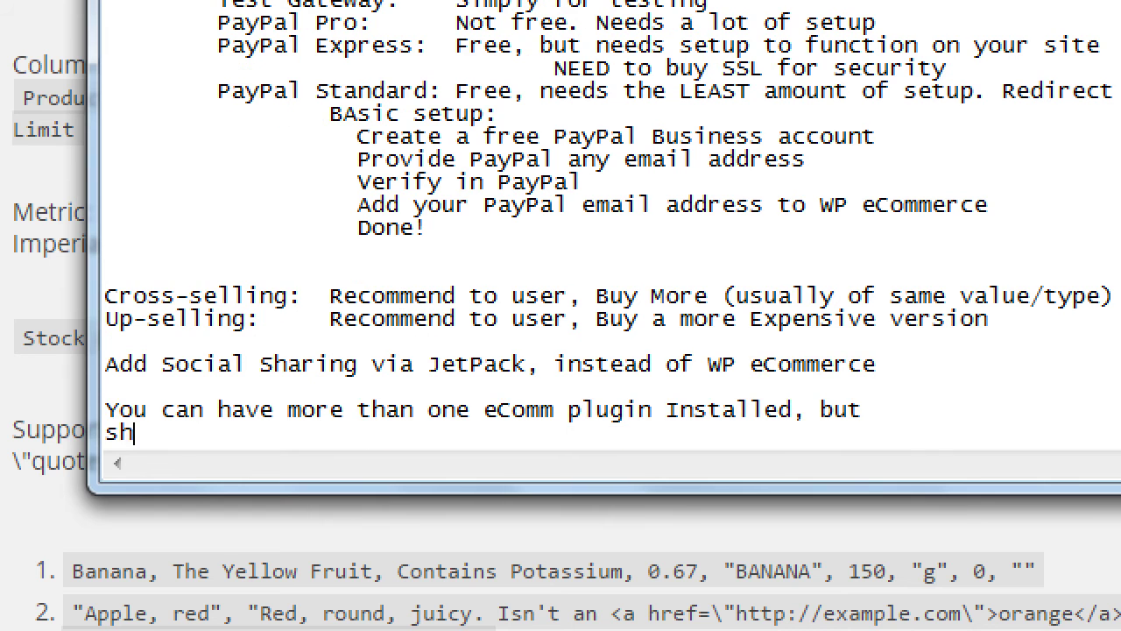
{"action": "type", "text": "ould only have o"}
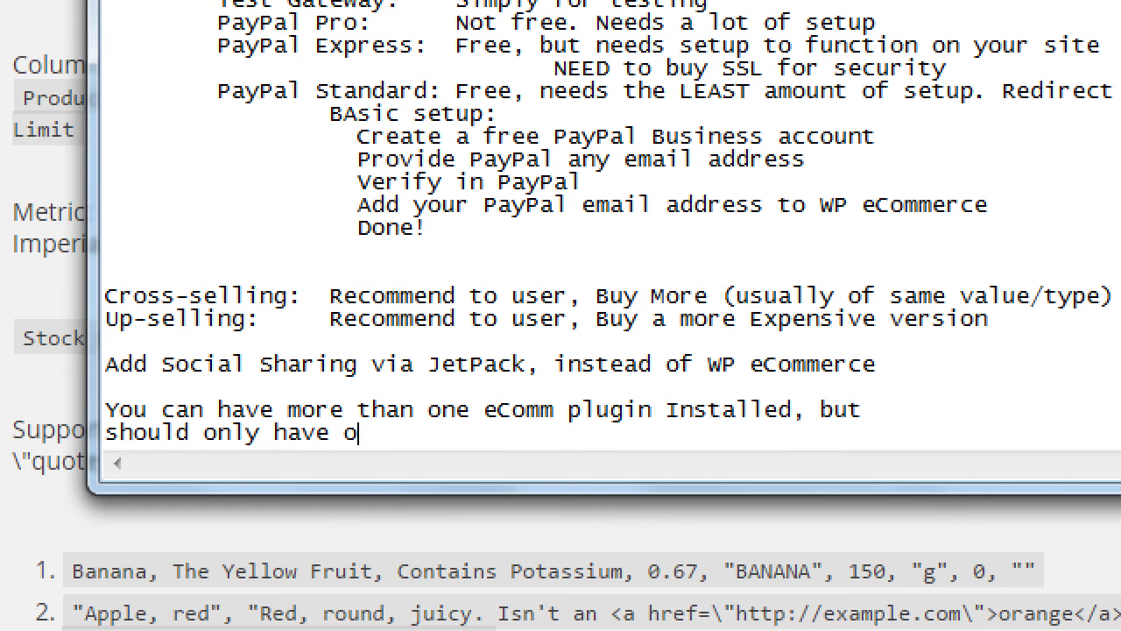
{"action": "type", "text": "ne ACTGIVE"}
{"action": "key", "text": "BackSpace"}
{"action": "key", "text": "BackSpace"}
{"action": "key", "text": "BackSpace"}
{"action": "key", "text": "BackSpace"}
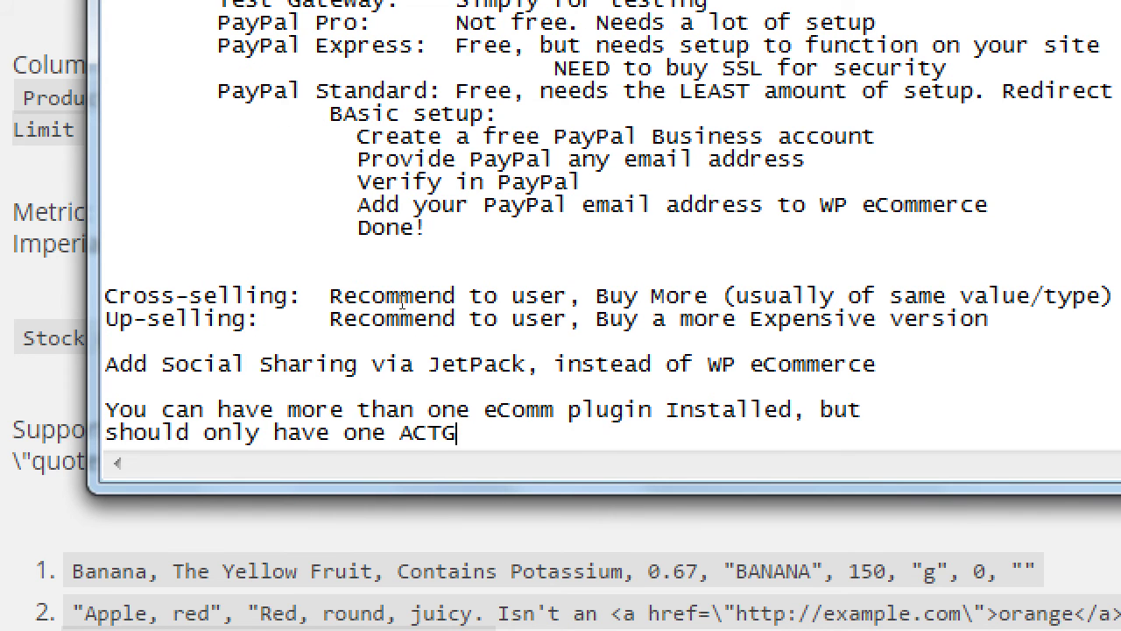
{"action": "type", "text": "IVE"}
{"action": "key", "text": "BackSpace"}
{"action": "key", "text": "BackSpace"}
{"action": "key", "text": "BackSpace"}
{"action": "type", "text": "ive"}
{"action": "key", "text": "BackSpace"}
{"action": "key", "text": "BackSpace"}
{"action": "key", "text": "BackSpace"}
{"action": "type", "text": "IVE!"}
{"action": "key", "text": "Return"}
Add an indented note under it reading "Figure which works best for you, and stick with it.".
{"action": "key", "text": "Tab"}
{"action": "type", "text": "Do"}
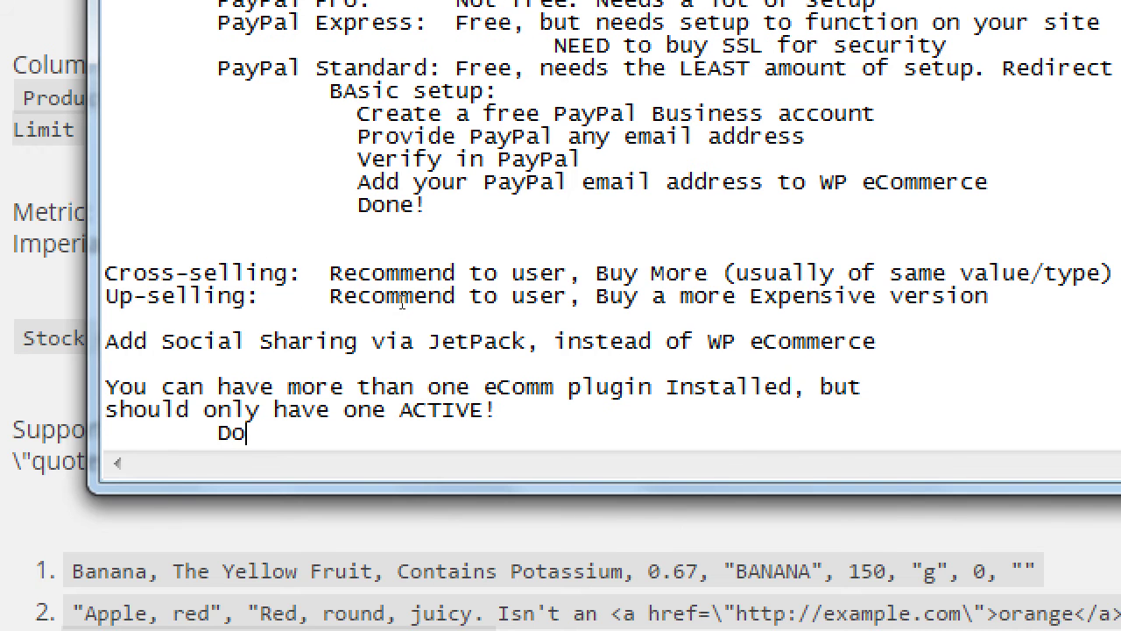
{"action": "key", "text": "BackSpace"}
{"action": "key", "text": "BackSpace"}
{"action": "type", "text": "Figure which"}
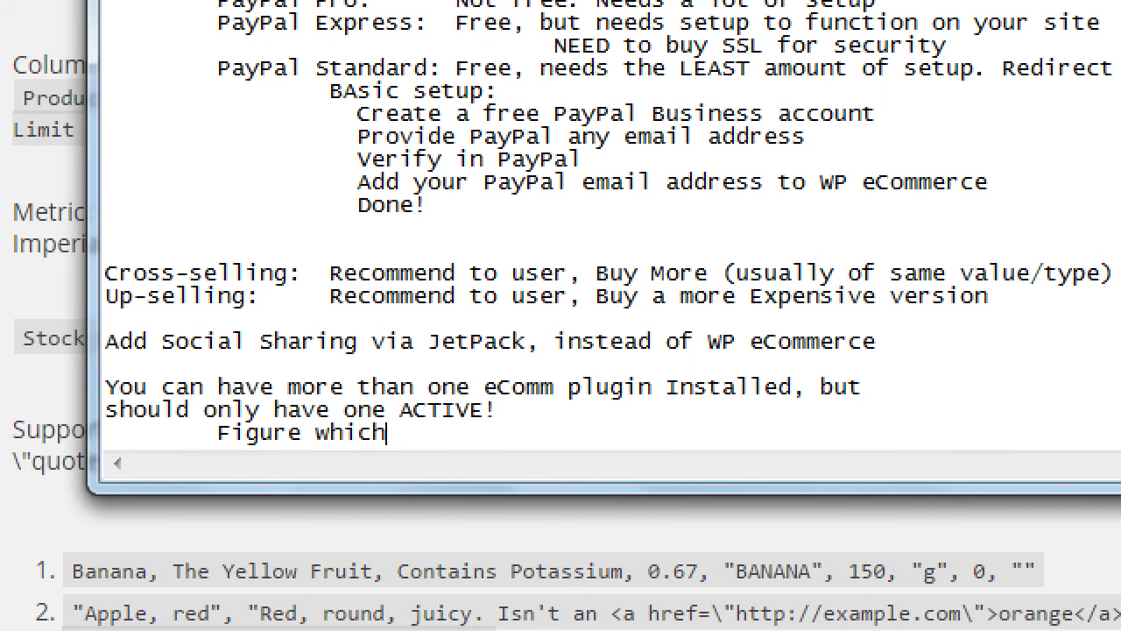
{"action": "type", "text": " works best for y"}
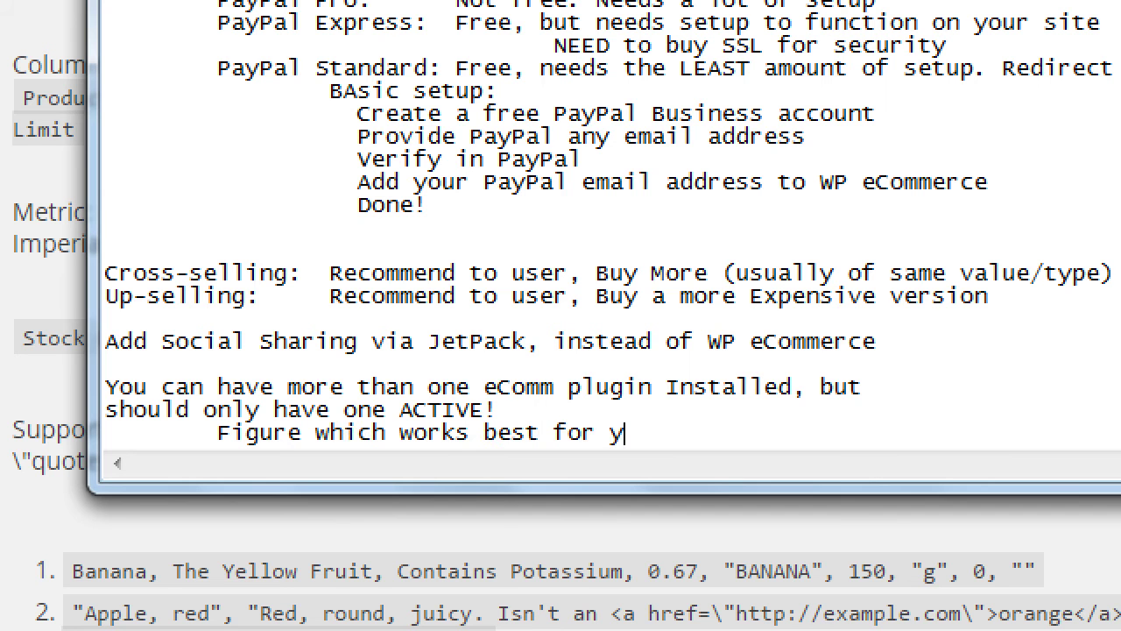
{"action": "type", "text": "ou, and stick "}
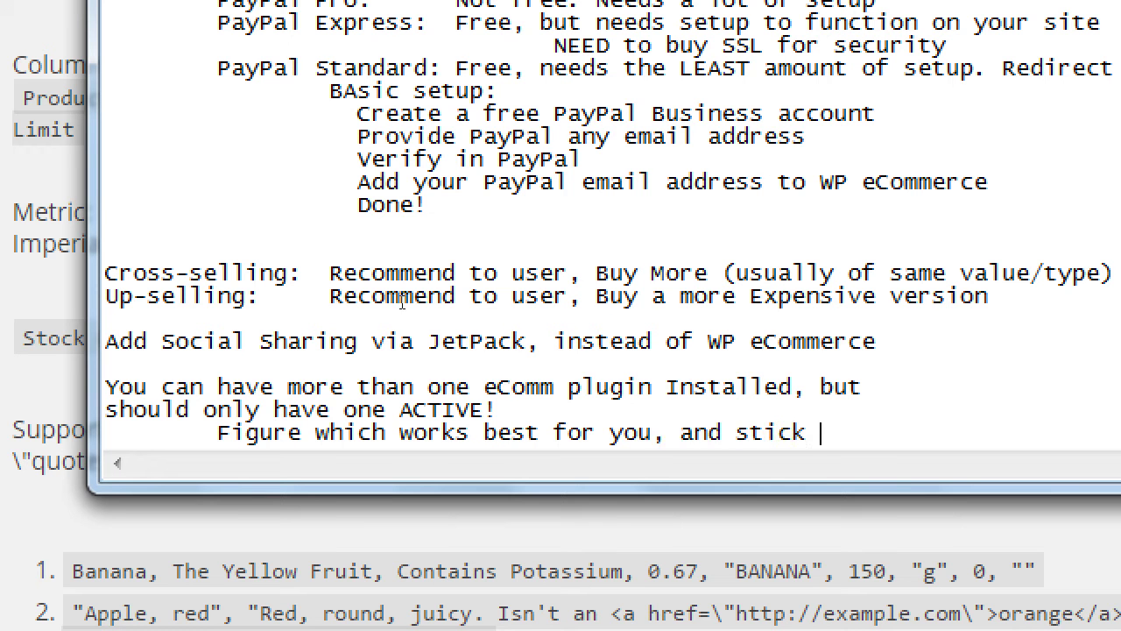
{"action": "type", "text": "with it."}
{"action": "key", "text": "Return"}
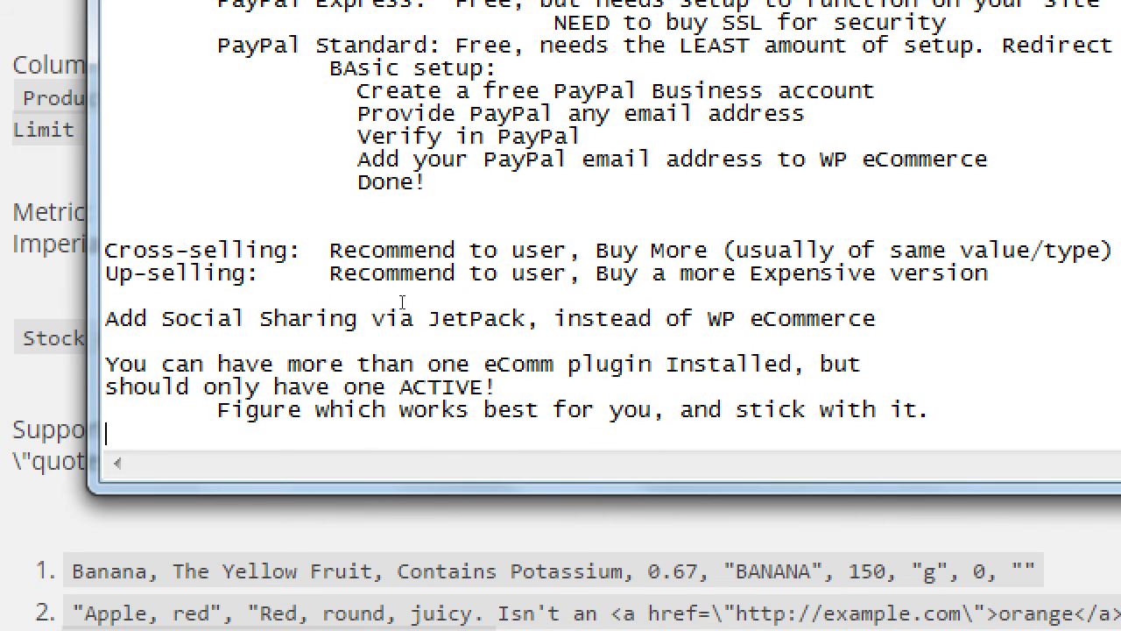
Add another indented note reading "Importing/Exporting is challenging".
{"action": "key", "text": "Tab"}
{"action": "type", "text": "Importing/"}
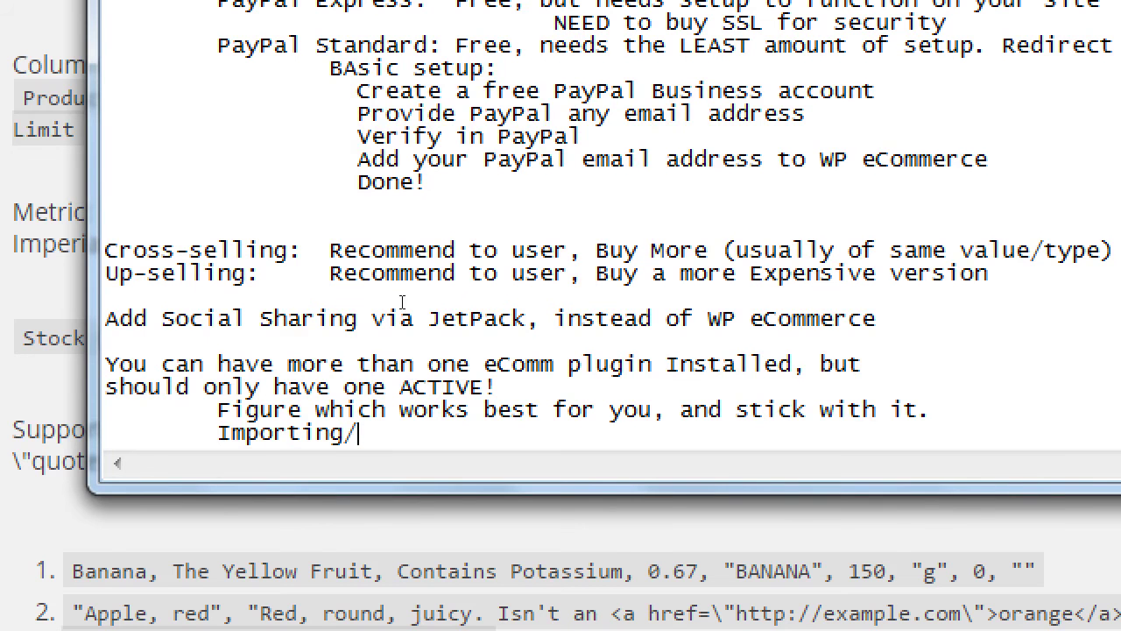
{"action": "type", "text": "Exp"}
{"action": "key", "text": "BackSpace"}
{"action": "type", "text": "porting is challenging"}
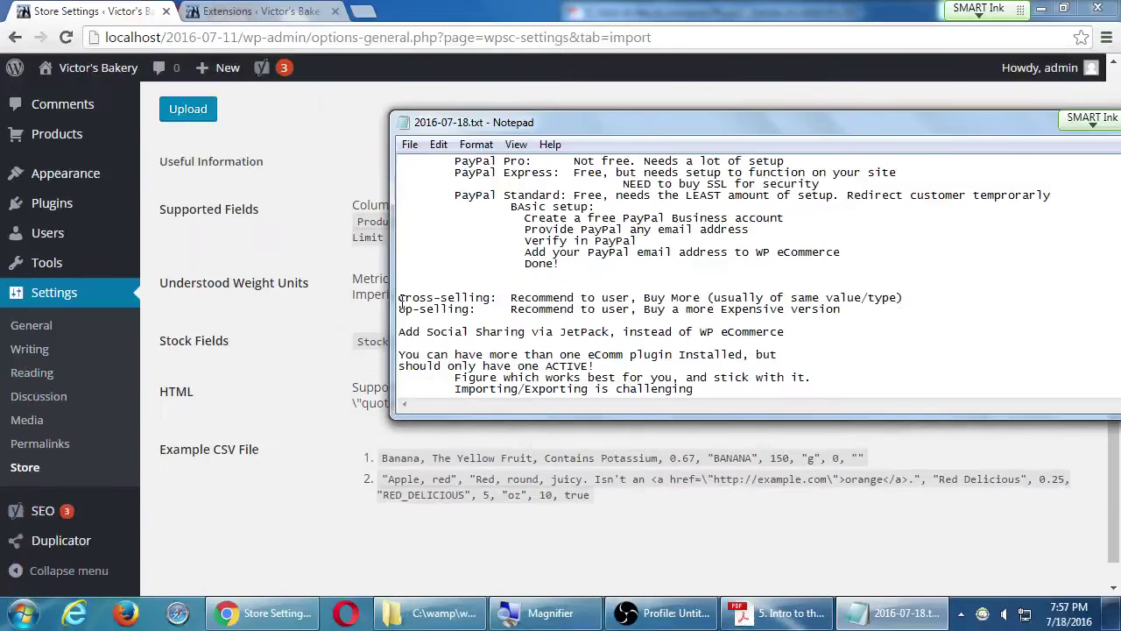
Return to the browser, open the store's Presentation settings and set the button type to Add To Cart.
{"action": "left_click", "coordinate": [258, 167]}
{"action": "scroll", "coordinate": [303, 140], "scroll_direction": "up", "scroll_amount": 2}
{"action": "scroll", "coordinate": [303, 140], "scroll_direction": "up", "scroll_amount": 2}
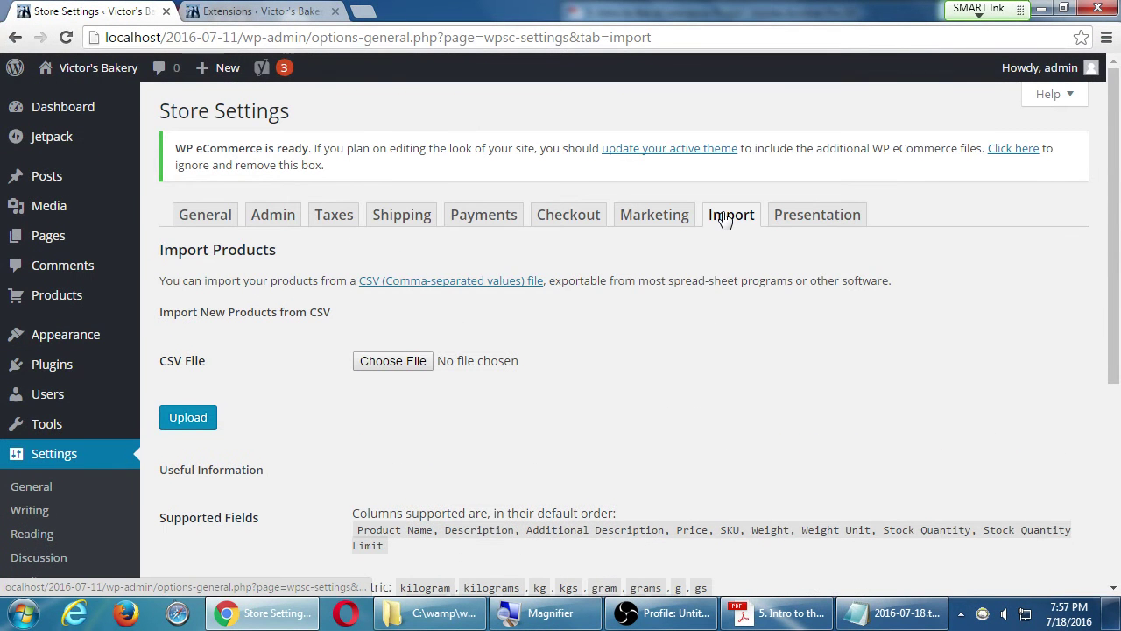
{"action": "left_click", "coordinate": [789, 217]}
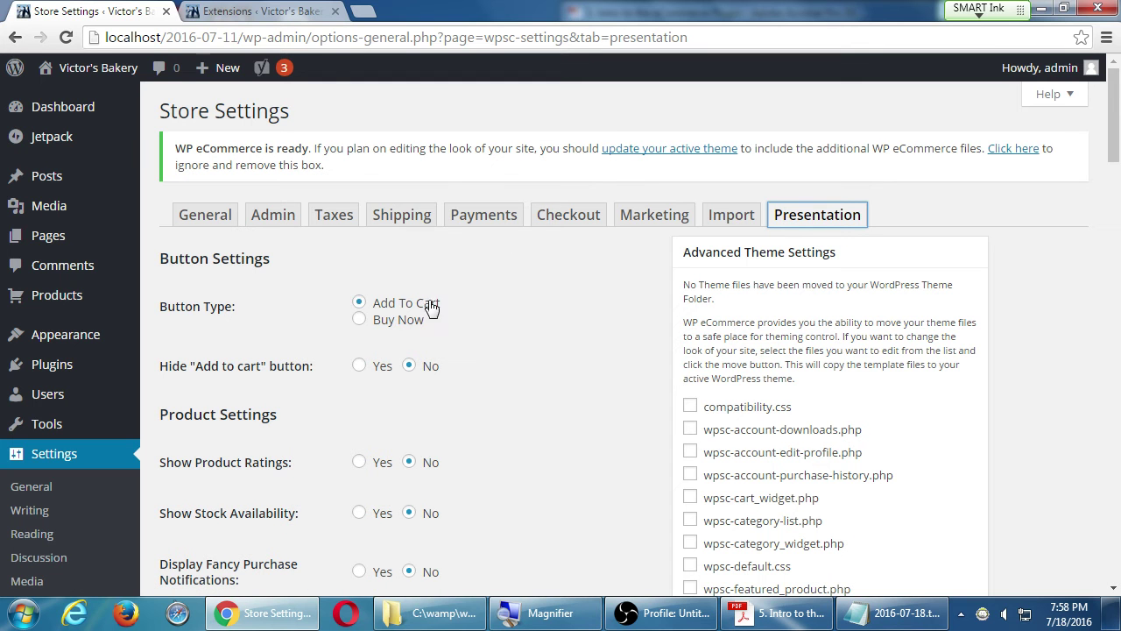
{"action": "left_click", "coordinate": [375, 321]}
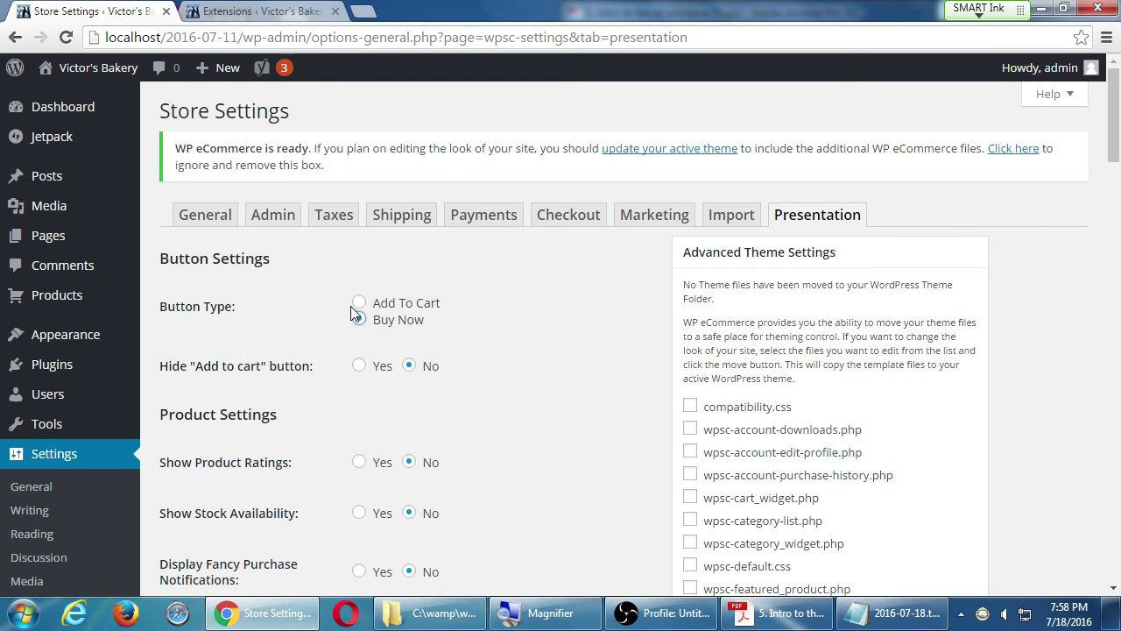
{"action": "left_click", "coordinate": [359, 307]}
In Product Settings, set product ratings to Yes, stock availability to No and fancy purchase notifications to Yes.
{"action": "scroll", "coordinate": [526, 385], "scroll_direction": "down", "scroll_amount": 2}
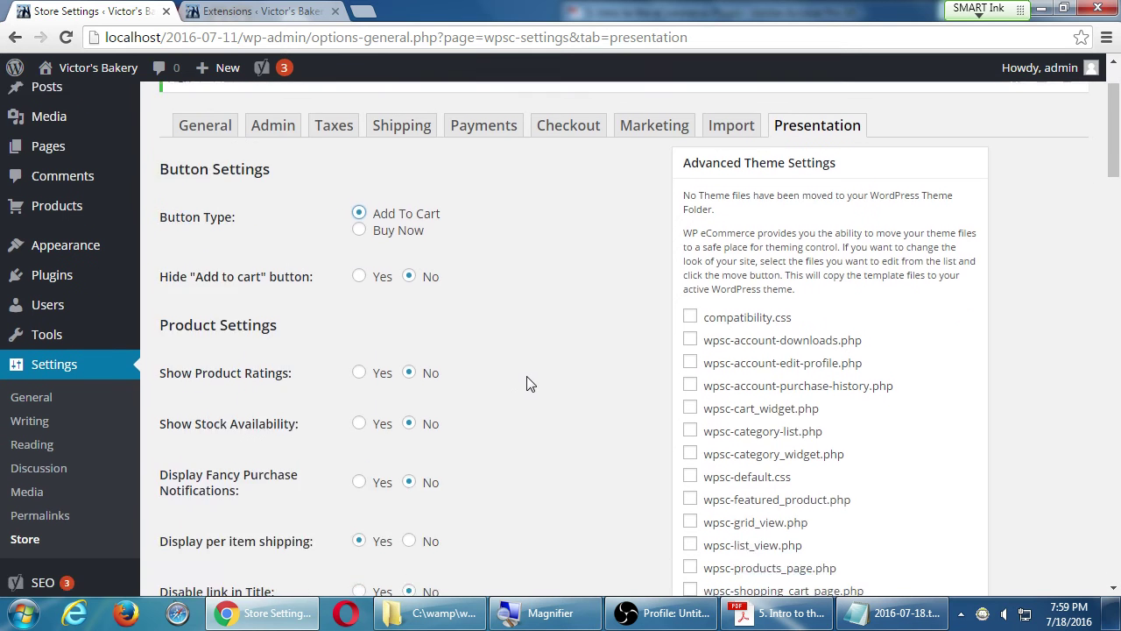
{"action": "scroll", "coordinate": [528, 384], "scroll_direction": "down", "scroll_amount": 3}
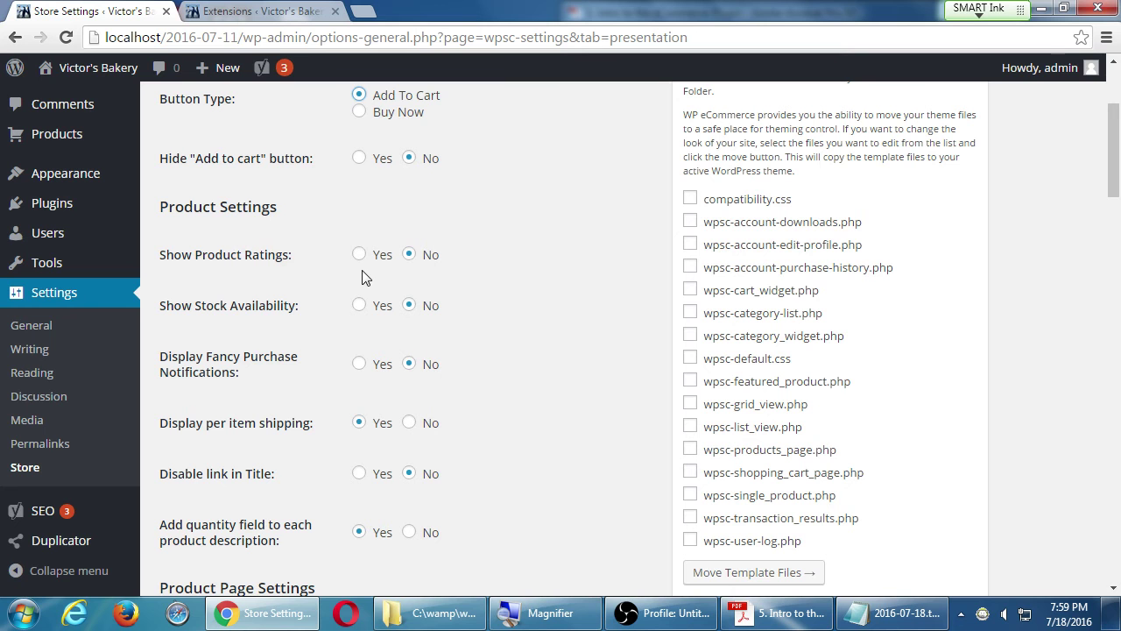
{"action": "left_click", "coordinate": [360, 256]}
{"action": "left_click", "coordinate": [363, 306]}
{"action": "left_click", "coordinate": [410, 305]}
{"action": "left_click", "coordinate": [359, 364]}
Review the per-item shipping and title link options, and try the product quantity field at No before restoring Yes.
{"action": "scroll", "coordinate": [306, 383], "scroll_direction": "down", "scroll_amount": 1}
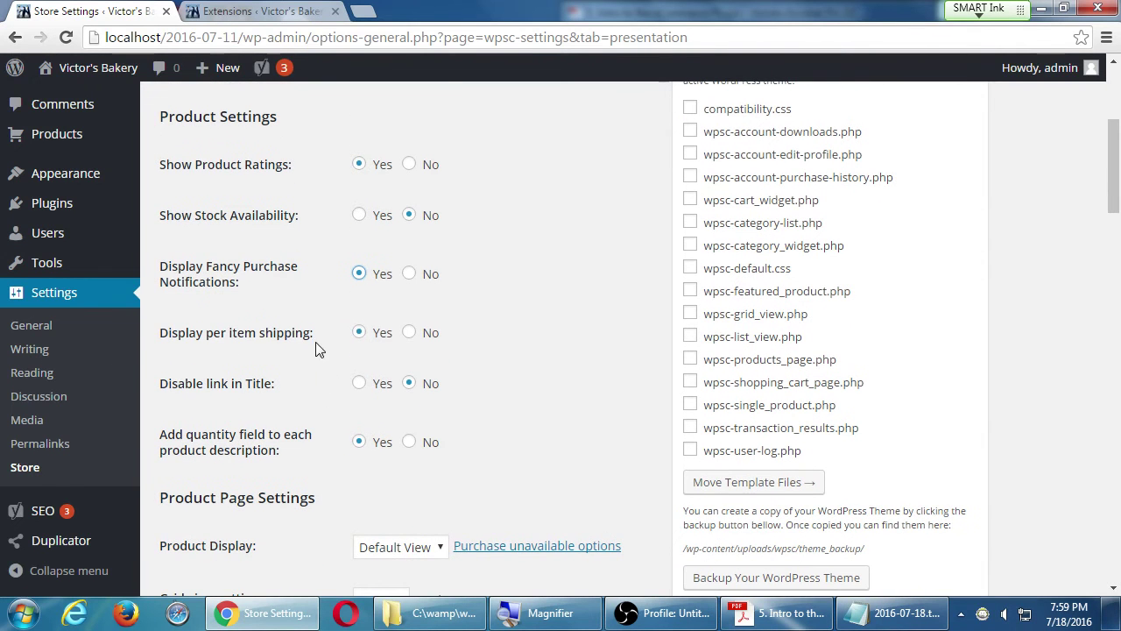
{"action": "left_click_drag", "start_coordinate": [204, 333], "coordinate": [272, 333]}
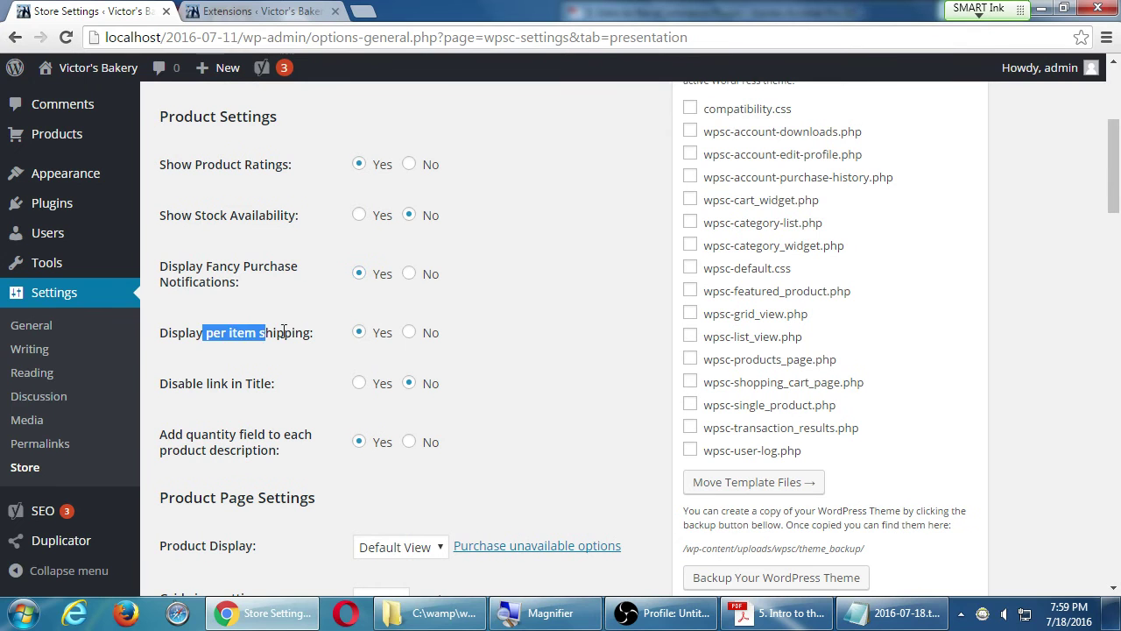
{"action": "left_click", "coordinate": [272, 333]}
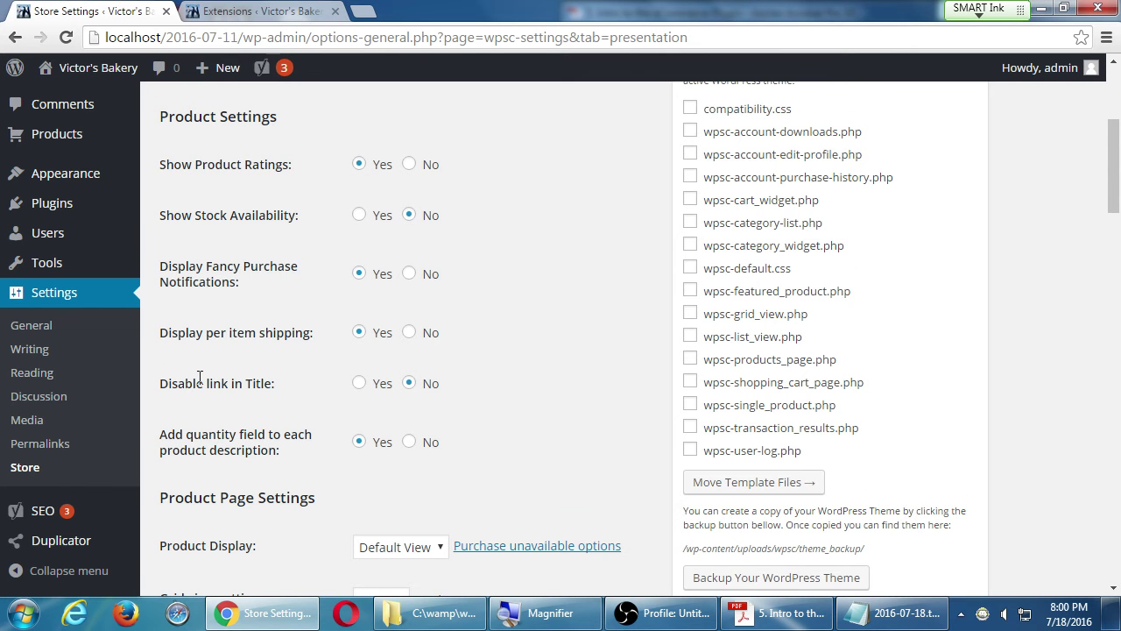
{"action": "scroll", "coordinate": [199, 378], "scroll_direction": "down", "scroll_amount": 1}
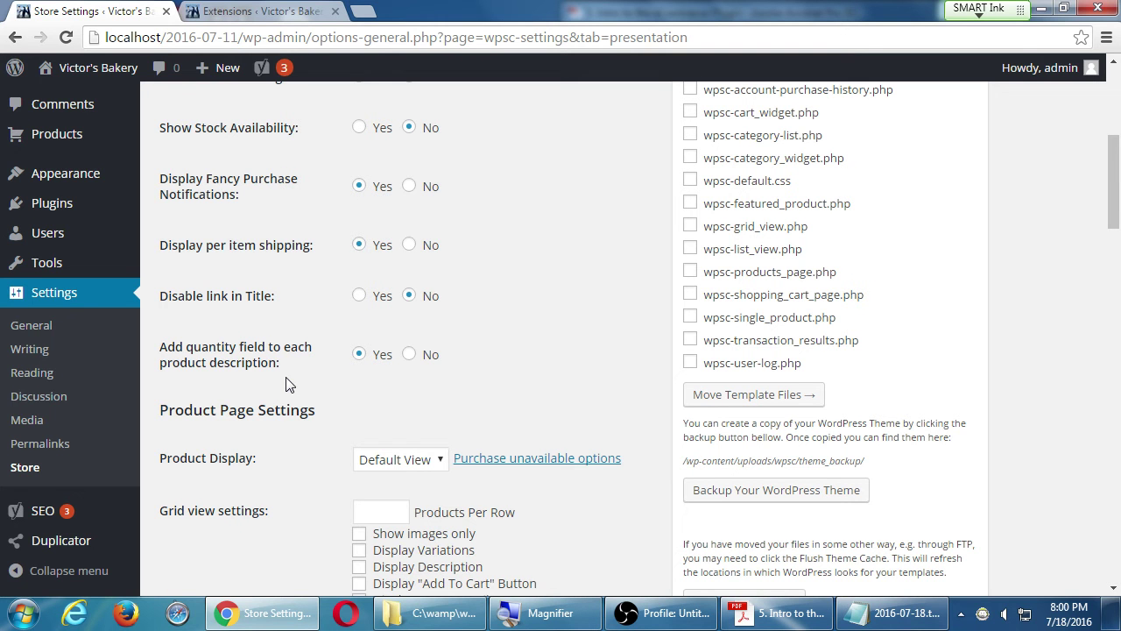
{"action": "left_click", "coordinate": [408, 354]}
{"action": "left_click", "coordinate": [359, 355]}
Check the view options offered for Product Display in Product Page Settings.
{"action": "scroll", "coordinate": [360, 371], "scroll_direction": "down", "scroll_amount": 2}
{"action": "left_click_drag", "start_coordinate": [208, 282], "coordinate": [287, 276]}
{"action": "left_click", "coordinate": [306, 275]}
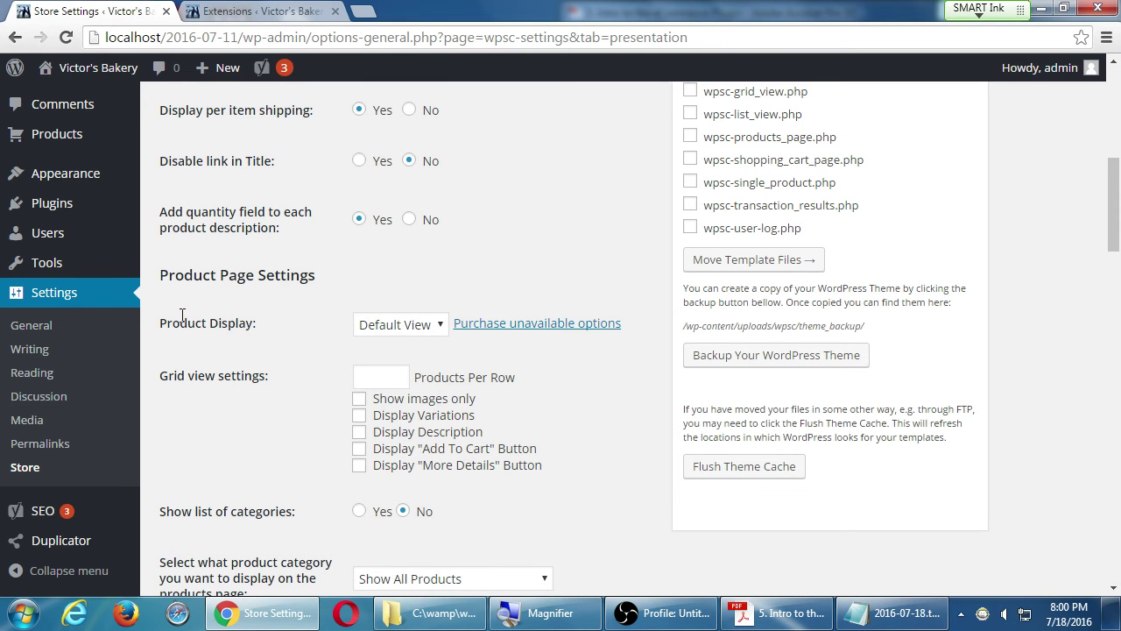
{"action": "left_click", "coordinate": [388, 326]}
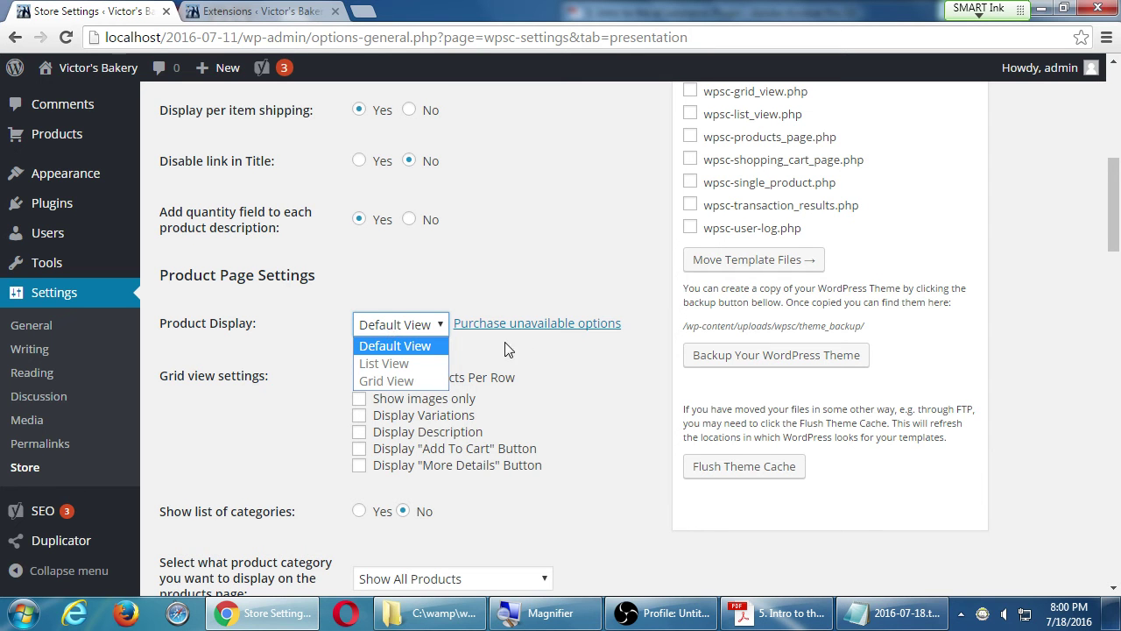
{"action": "left_click", "coordinate": [297, 343]}
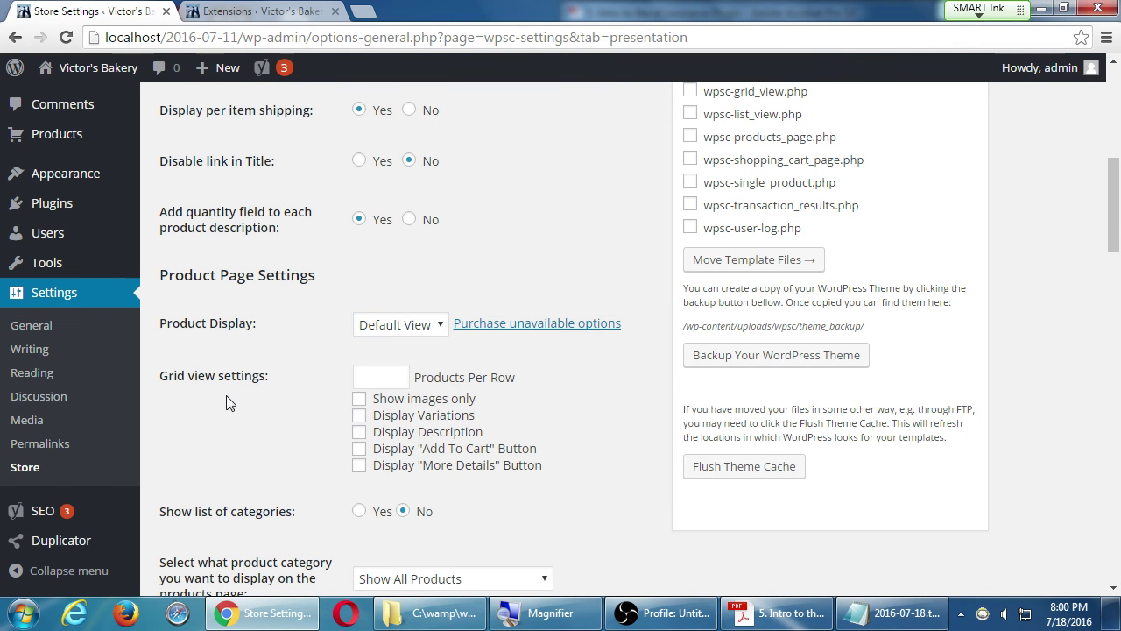
Set the products page to sort products by Name and check the sort order options.
{"action": "scroll", "coordinate": [251, 408], "scroll_direction": "down", "scroll_amount": 3}
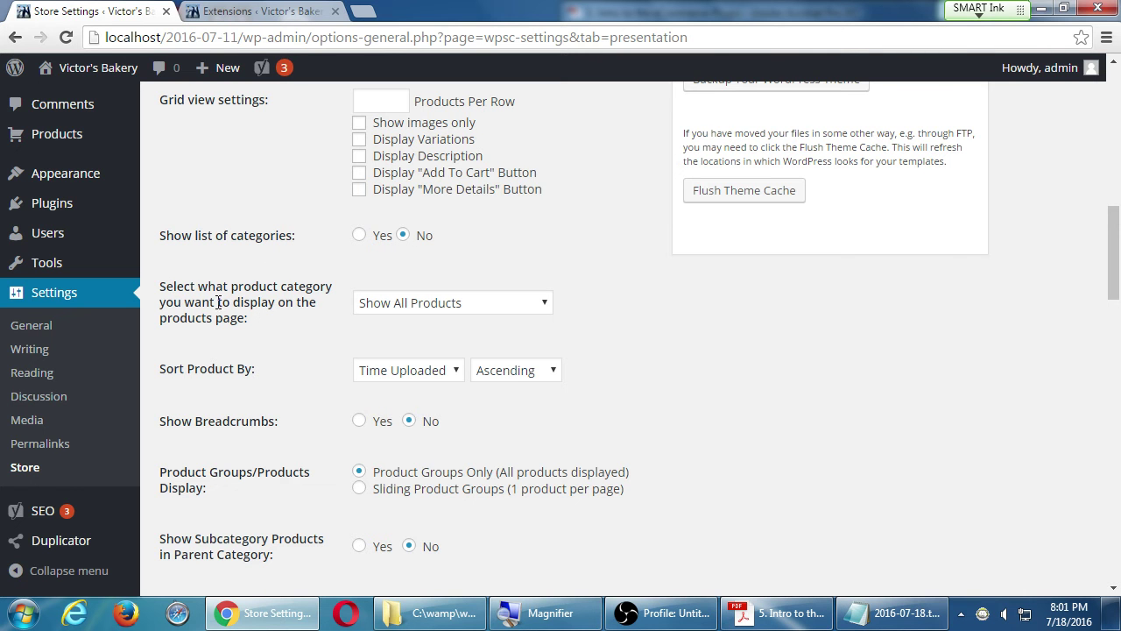
{"action": "left_click_drag", "start_coordinate": [184, 287], "coordinate": [222, 302]}
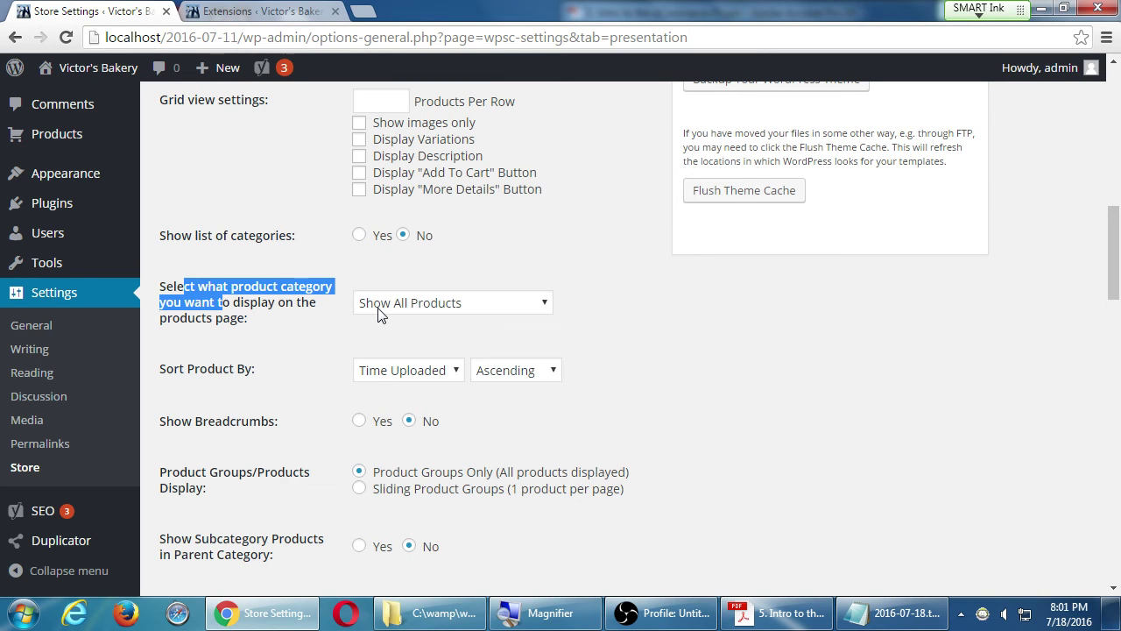
{"action": "left_click", "coordinate": [235, 325]}
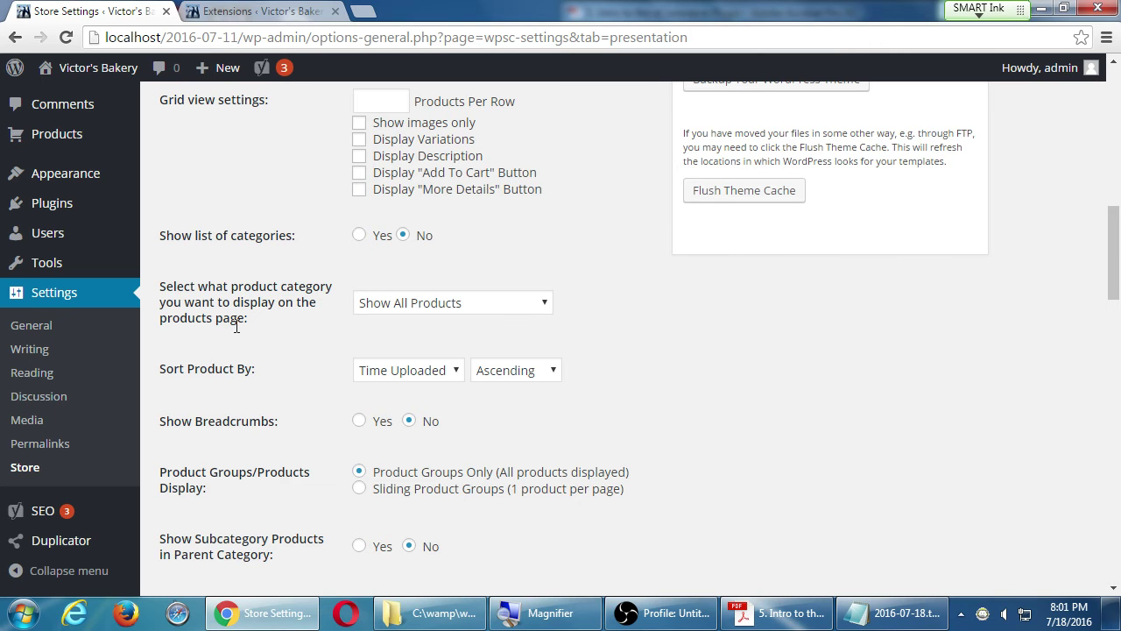
{"action": "left_click", "coordinate": [400, 372]}
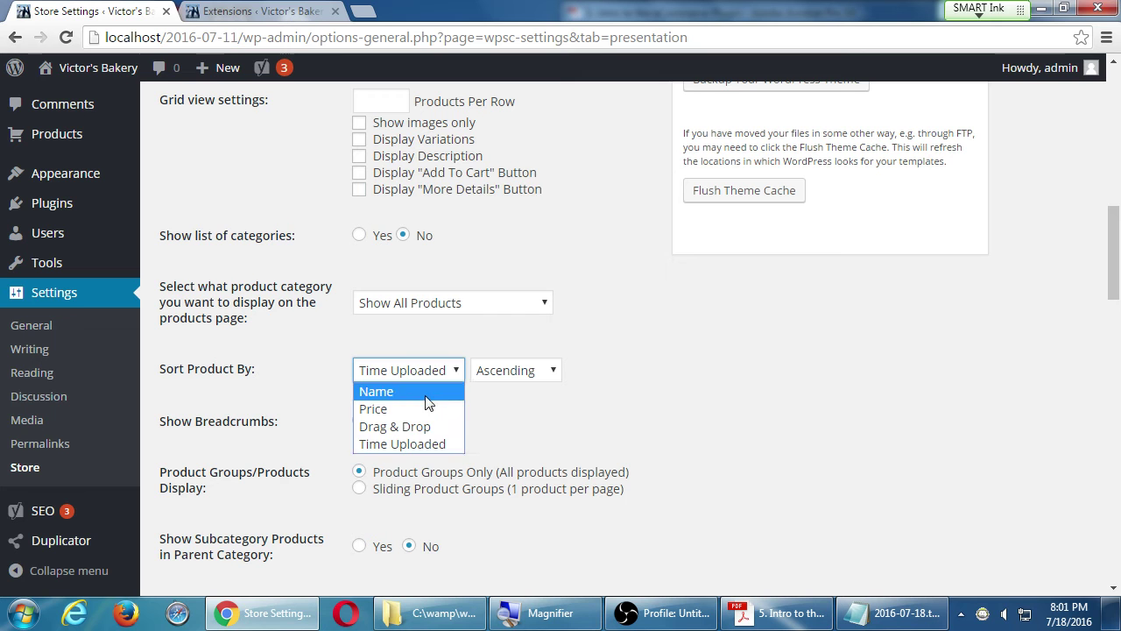
{"action": "left_click", "coordinate": [426, 393]}
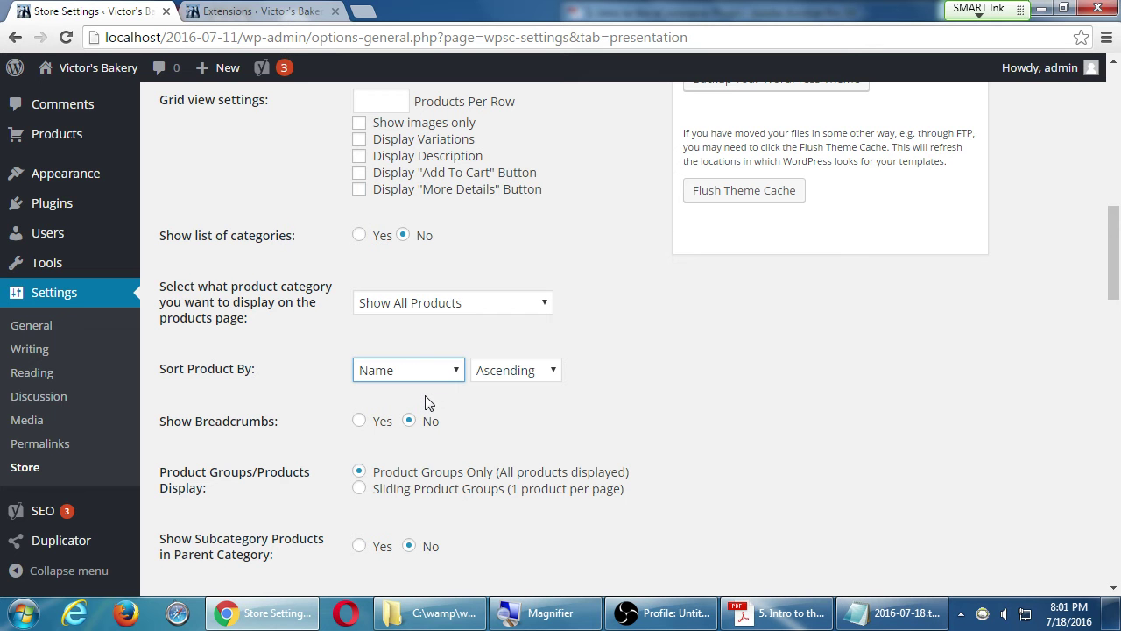
{"action": "left_click", "coordinate": [502, 375]}
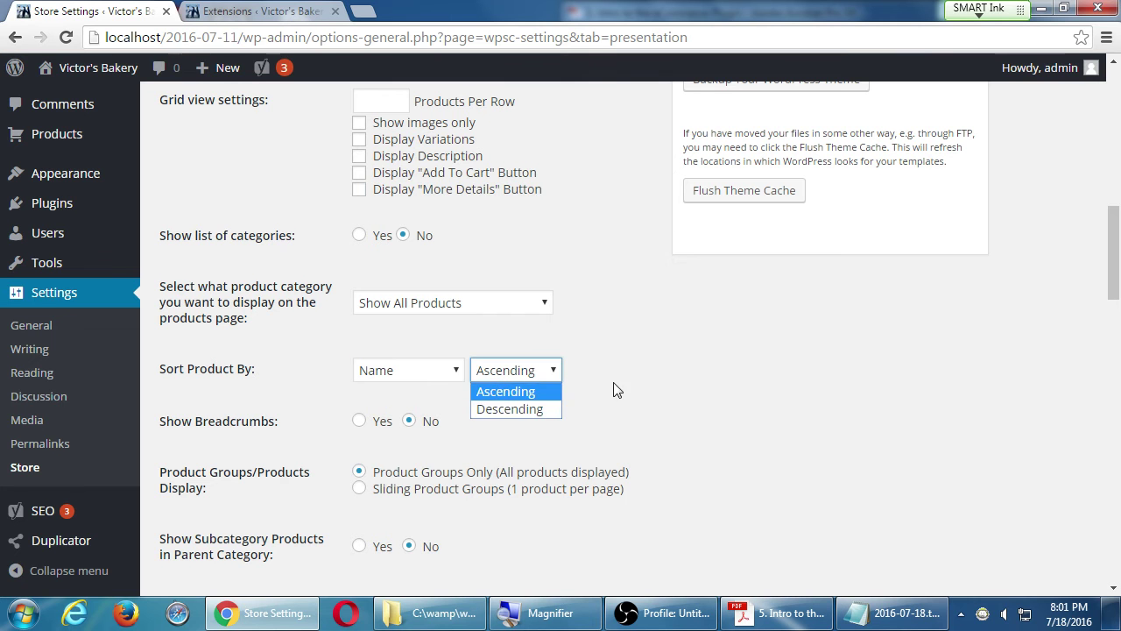
{"action": "left_click", "coordinate": [652, 384]}
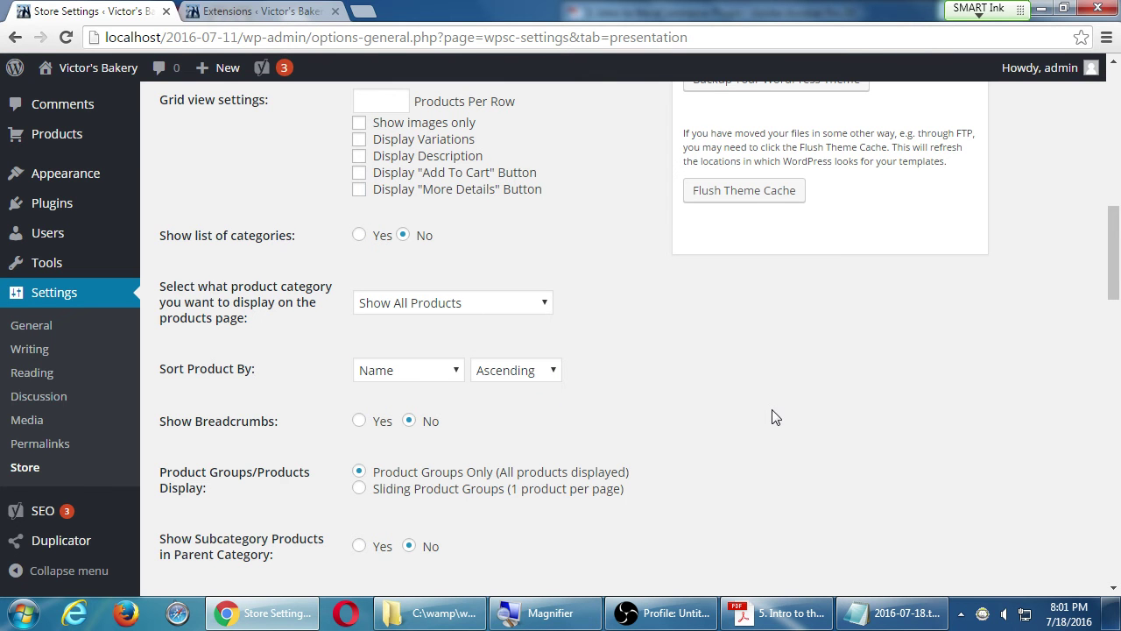
Review the product groups and page title options, and set Display Featured Product above Product Pages to Yes.
{"action": "scroll", "coordinate": [783, 406], "scroll_direction": "down", "scroll_amount": 1}
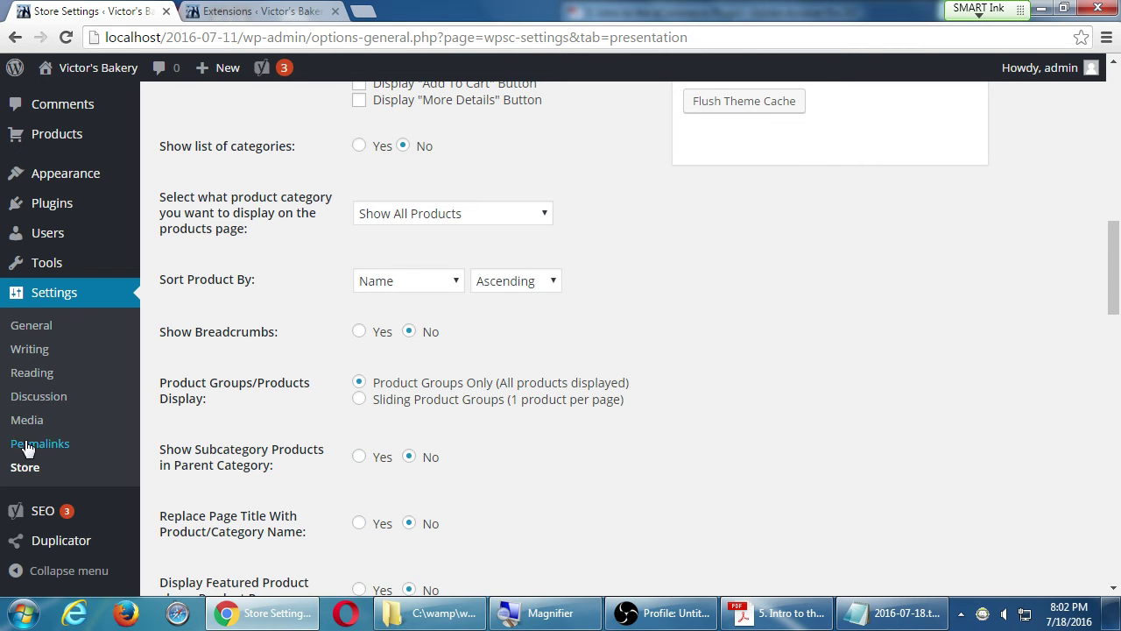
{"action": "left_click_drag", "start_coordinate": [171, 383], "coordinate": [209, 398]}
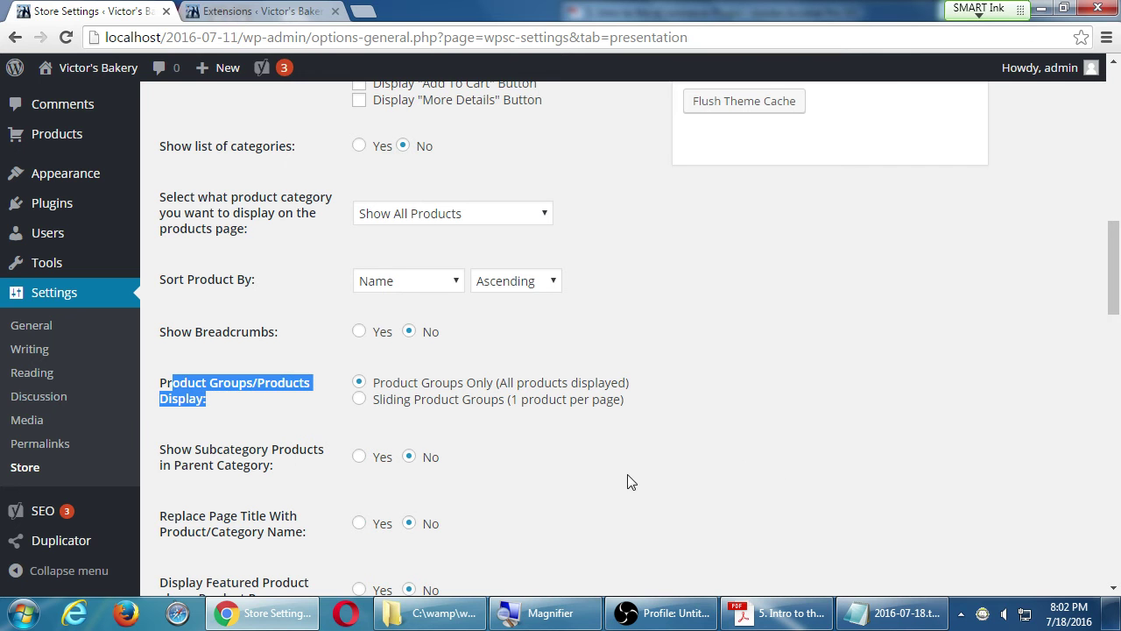
{"action": "left_click", "coordinate": [955, 439]}
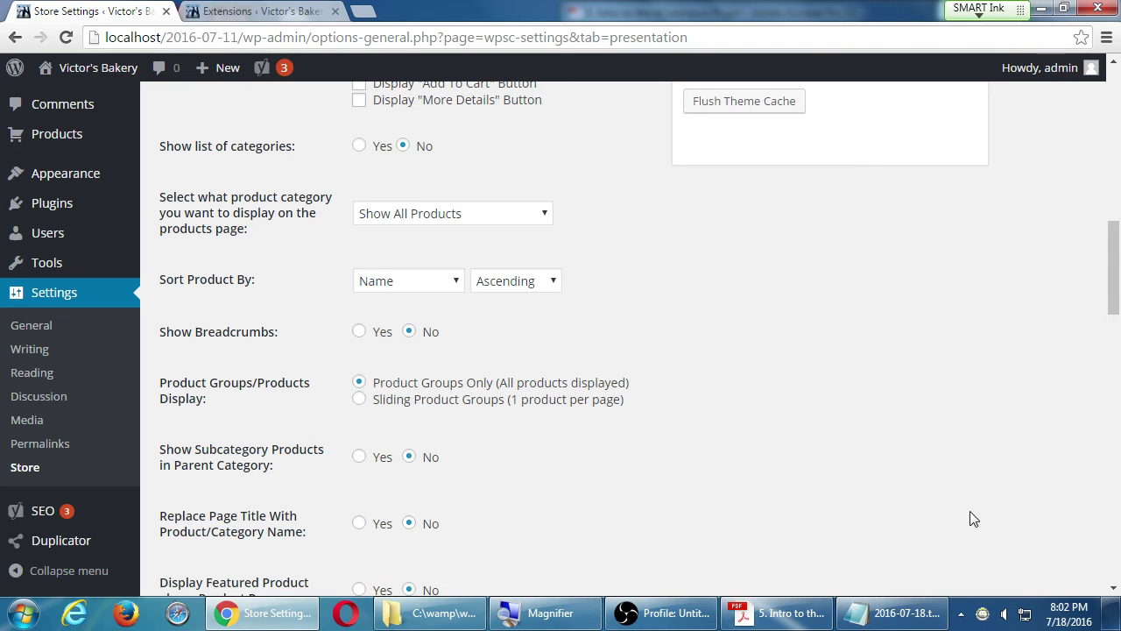
{"action": "scroll", "coordinate": [1035, 465], "scroll_direction": "down", "scroll_amount": 1}
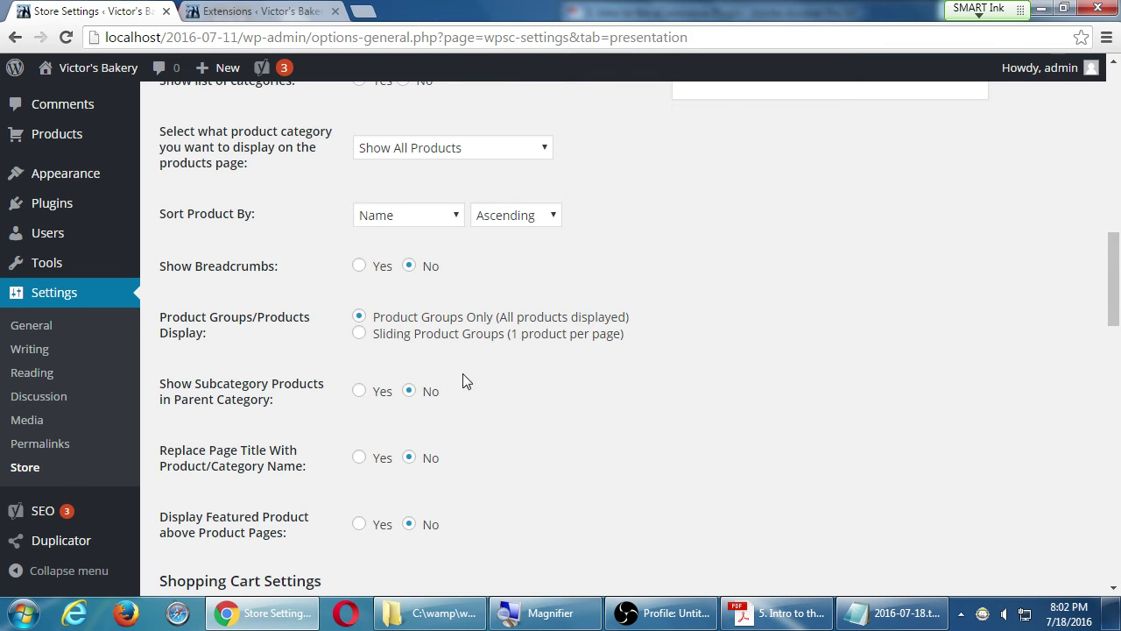
{"action": "scroll", "coordinate": [1119, 423], "scroll_direction": "down", "scroll_amount": 2}
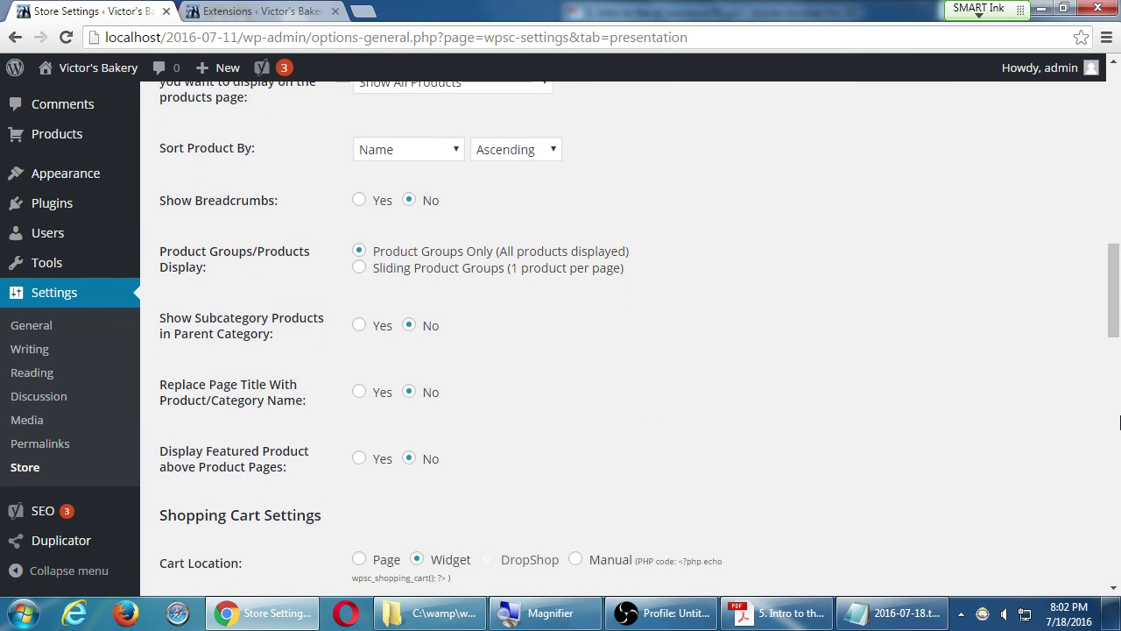
{"action": "left_click_drag", "start_coordinate": [185, 338], "coordinate": [239, 354]}
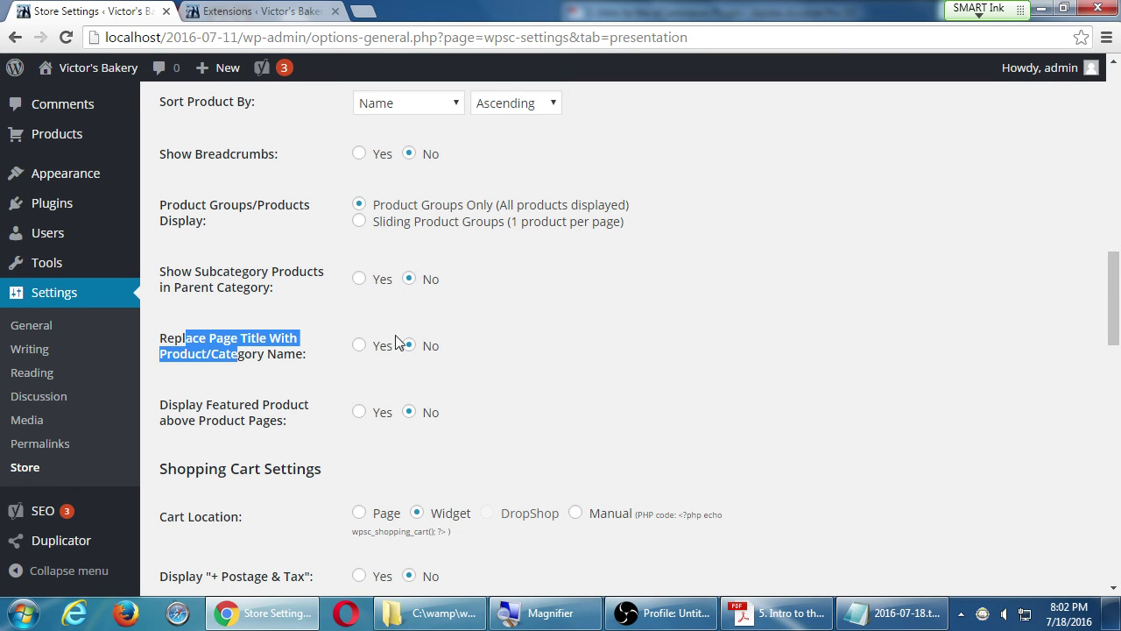
{"action": "left_click", "coordinate": [1025, 394]}
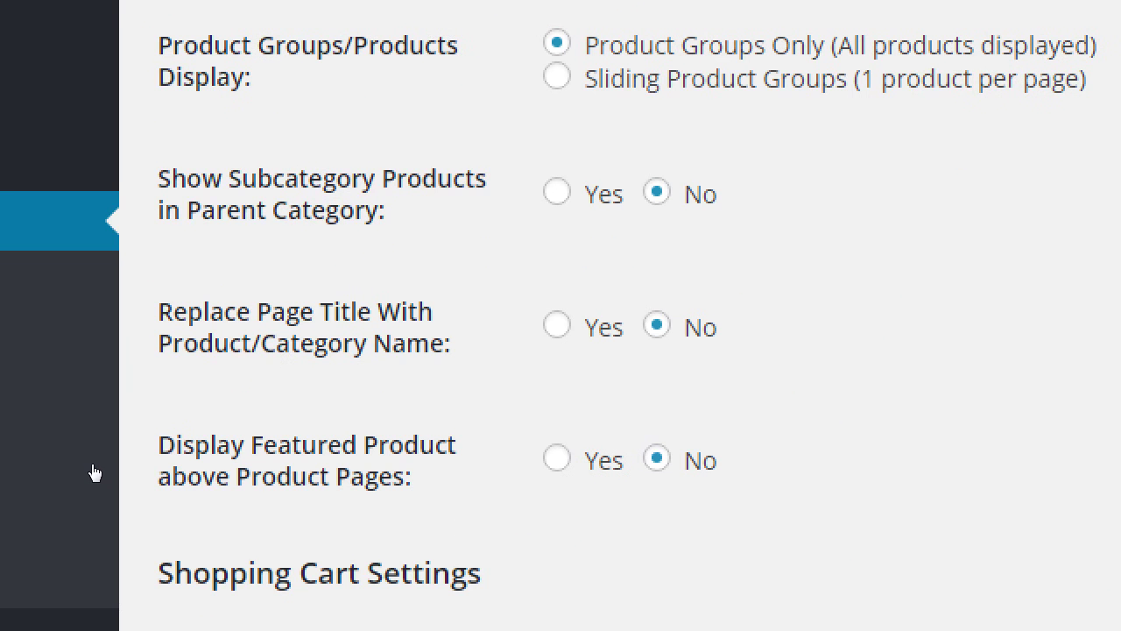
{"action": "left_click", "coordinate": [356, 417]}
Examine the Shopping Cart, Product Category and Thumbnail Settings.
{"action": "scroll", "coordinate": [283, 446], "scroll_direction": "down", "scroll_amount": 3}
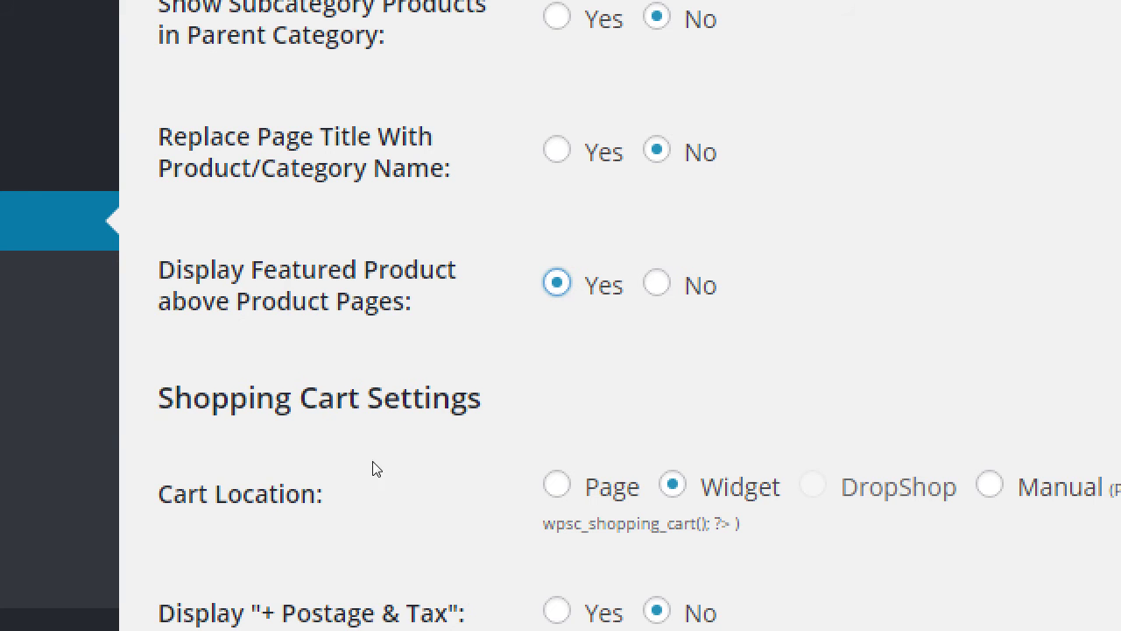
{"action": "scroll", "coordinate": [379, 450], "scroll_direction": "down", "scroll_amount": 3}
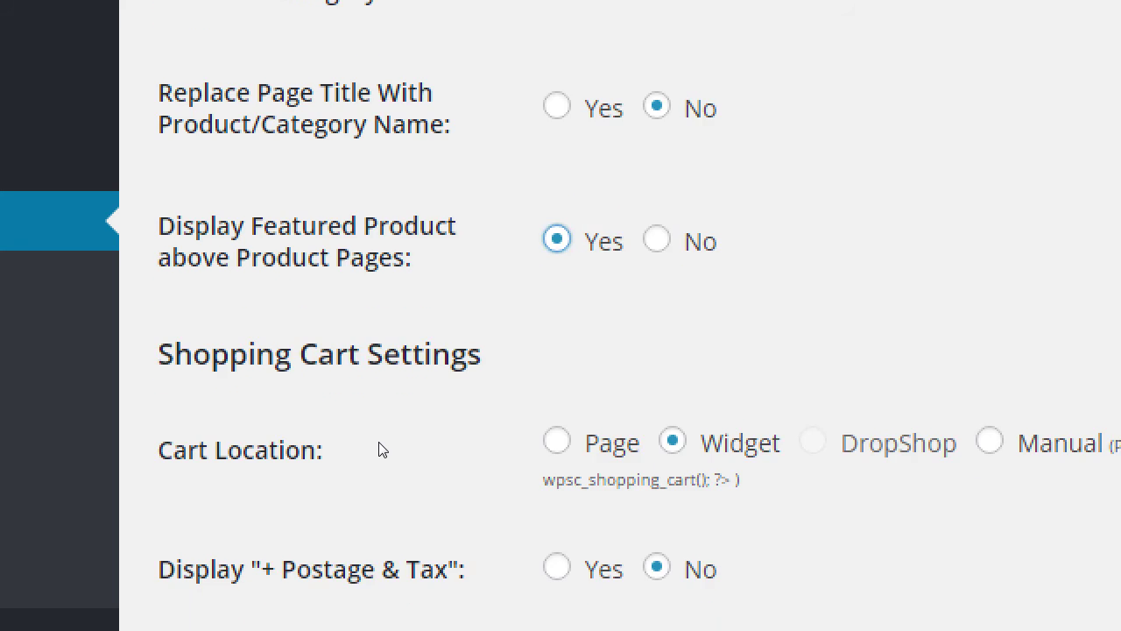
{"action": "scroll", "coordinate": [379, 449], "scroll_direction": "down", "scroll_amount": 1}
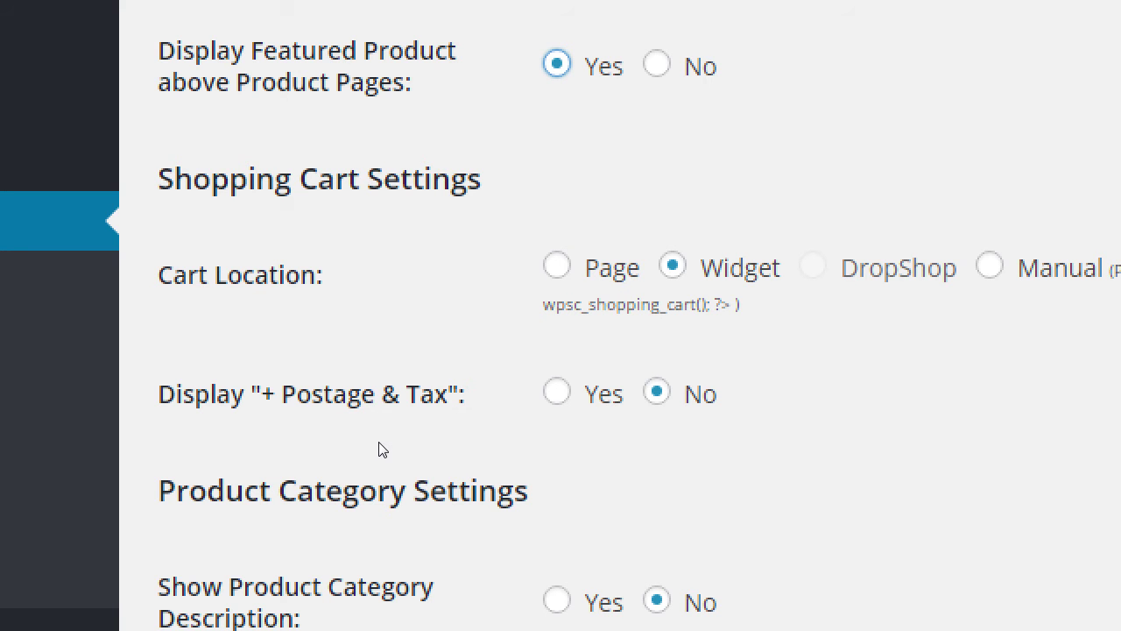
{"action": "scroll", "coordinate": [377, 449], "scroll_direction": "down", "scroll_amount": 2}
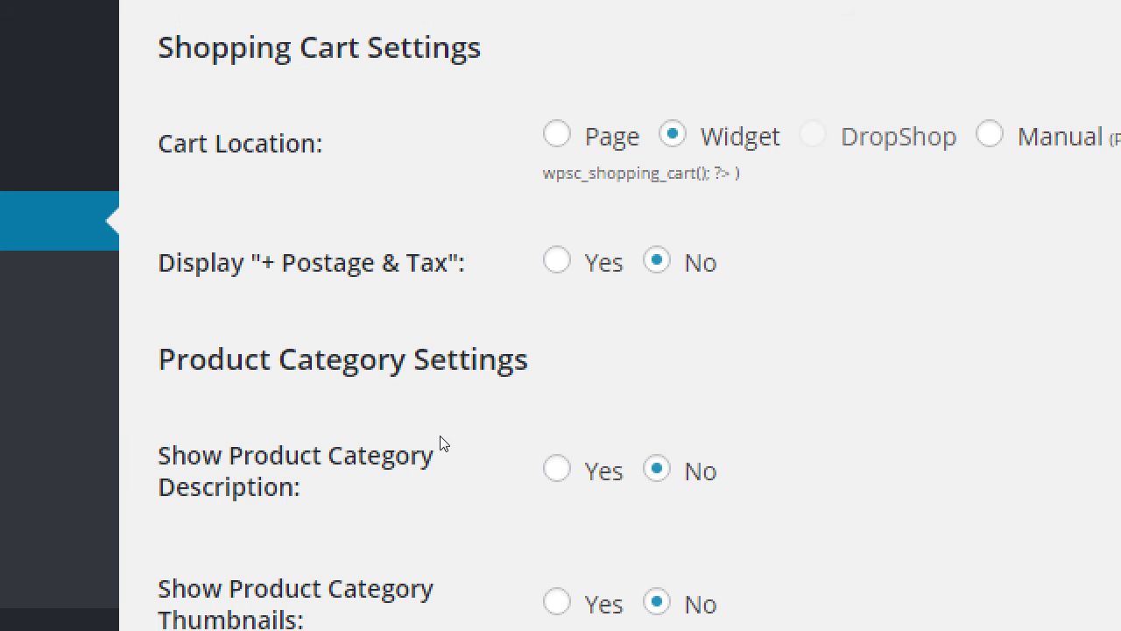
{"action": "scroll", "coordinate": [528, 462], "scroll_direction": "down", "scroll_amount": 2}
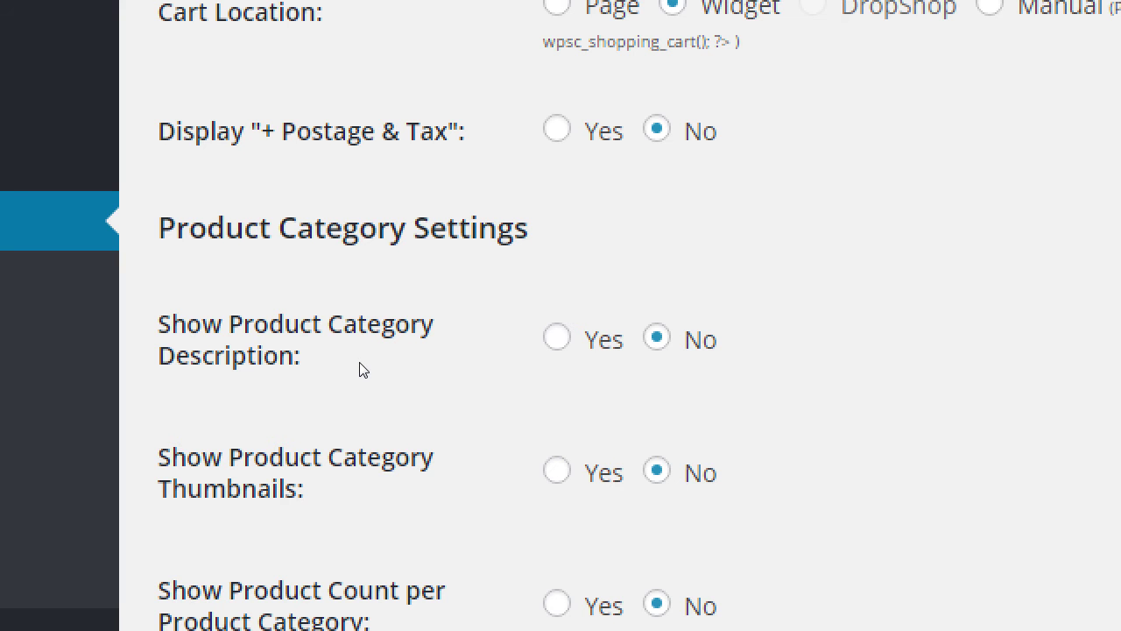
{"action": "scroll", "coordinate": [360, 364], "scroll_direction": "down", "scroll_amount": 2}
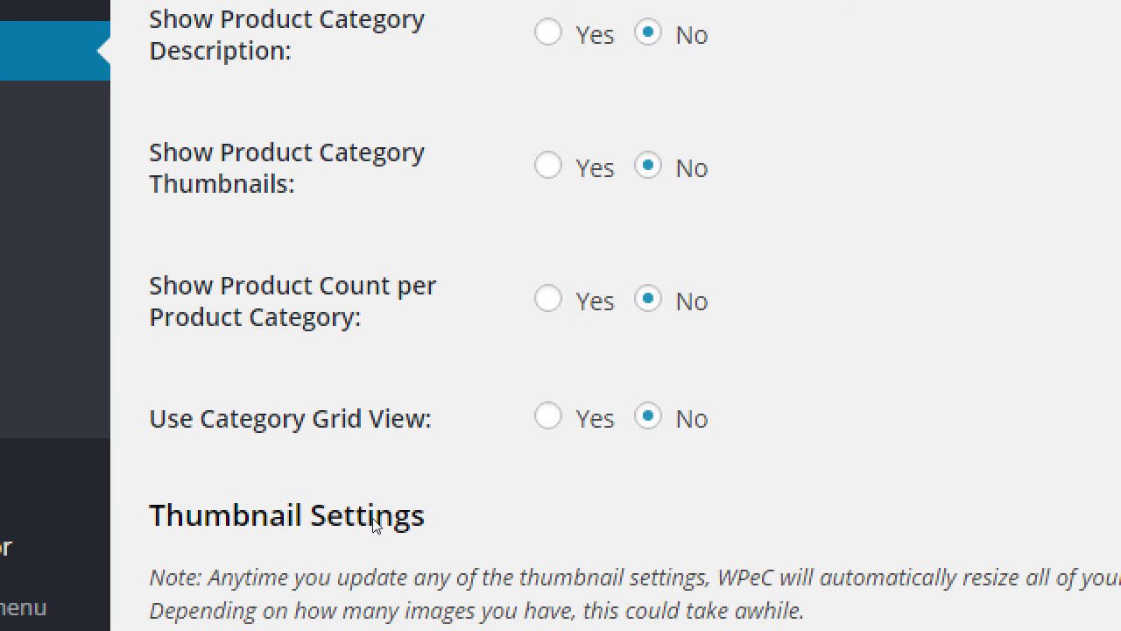
{"action": "scroll", "coordinate": [518, 571], "scroll_direction": "down", "scroll_amount": 1}
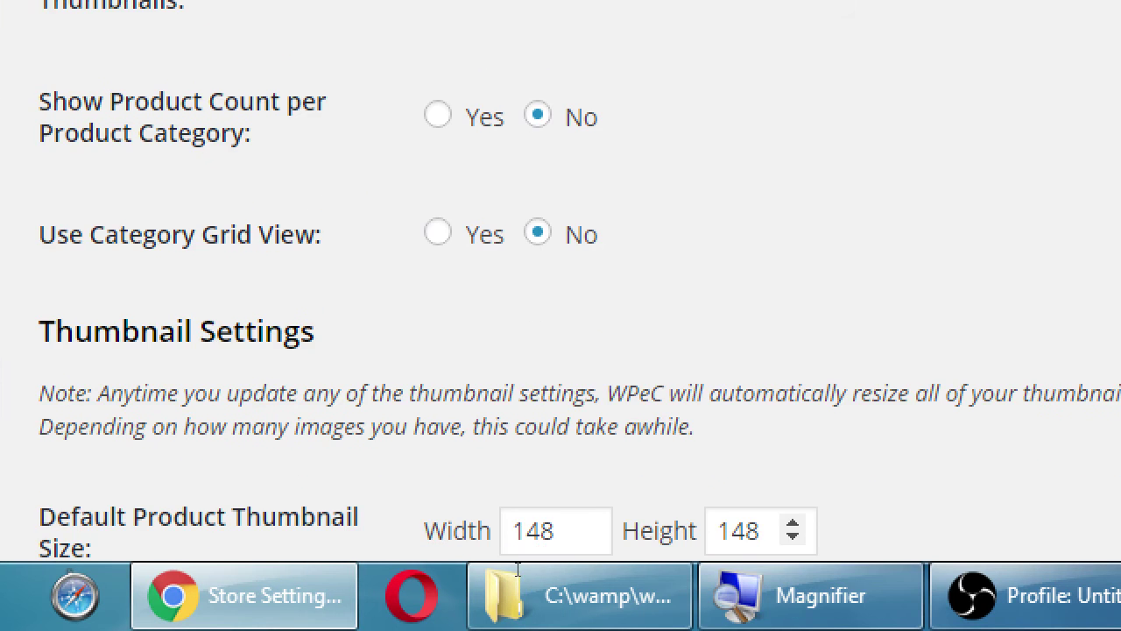
{"action": "scroll", "coordinate": [781, 491], "scroll_direction": "down", "scroll_amount": 3}
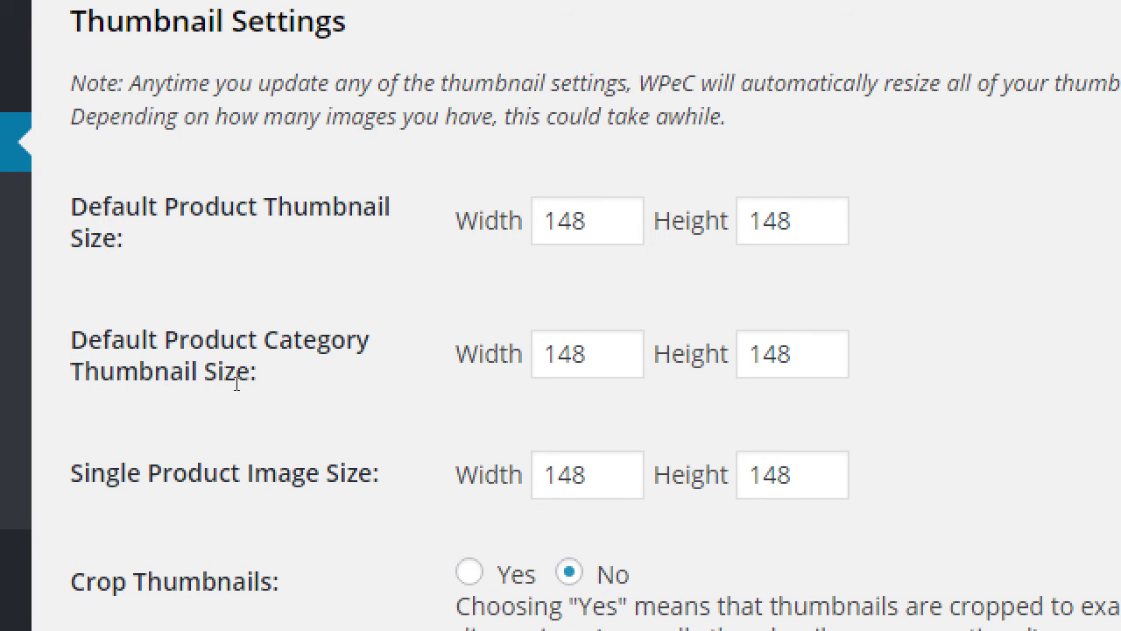
Try the Crop Thumbnails option at Yes and restore it to No.
{"action": "scroll", "coordinate": [233, 380], "scroll_direction": "down", "scroll_amount": 2}
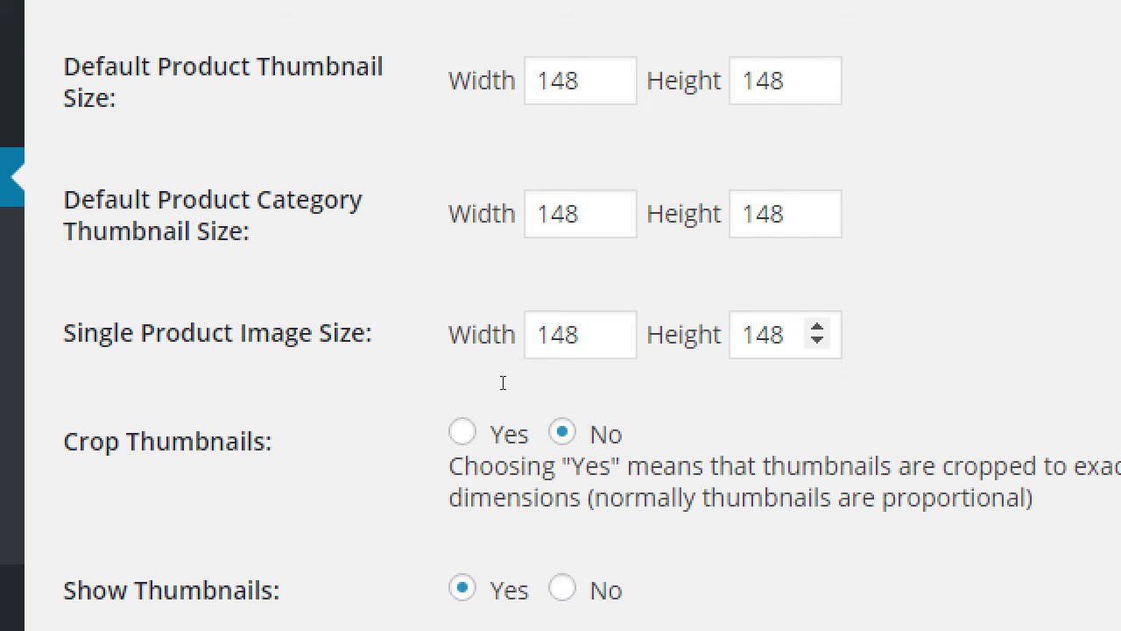
{"action": "left_click", "coordinate": [359, 425]}
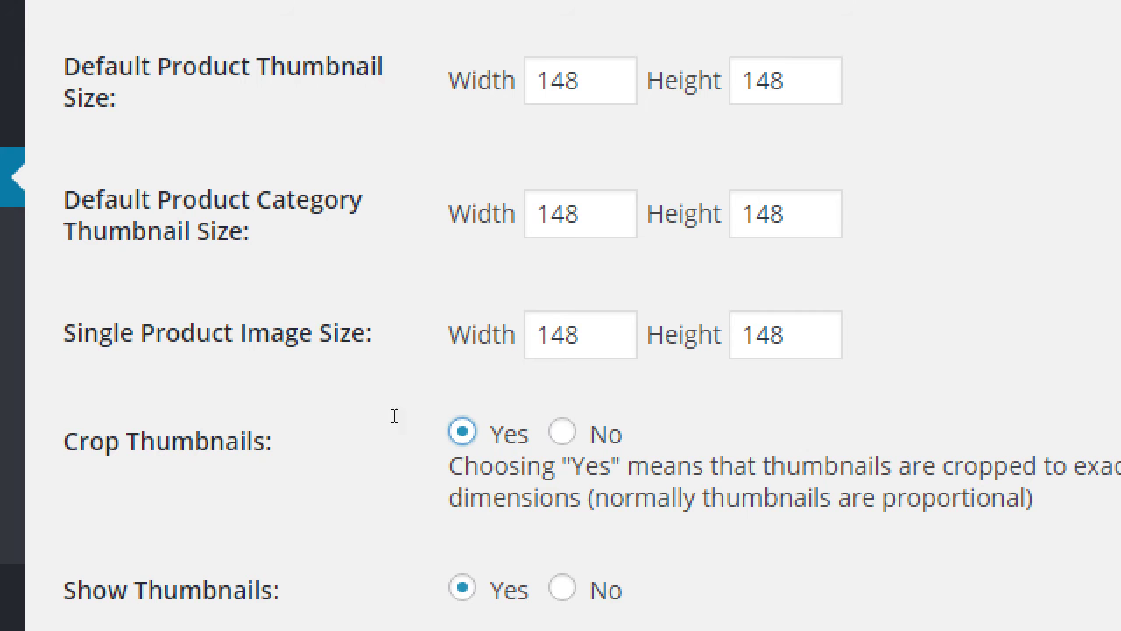
{"action": "key", "text": "Right"}
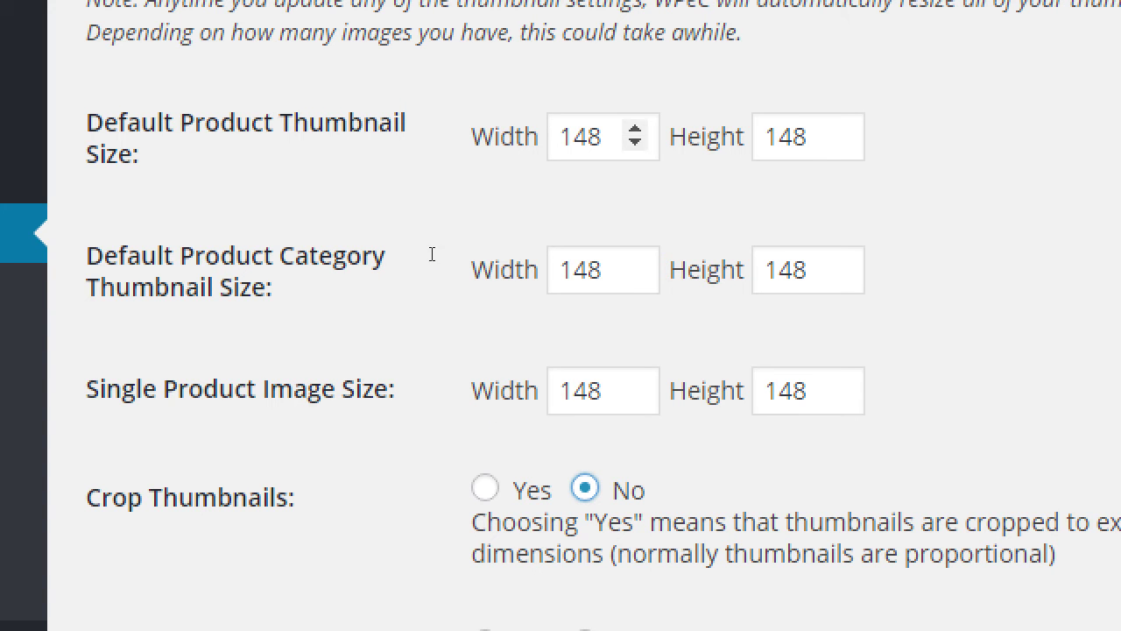
Set the default product thumbnail size to a width of 300 and a height of 200.
{"action": "key", "text": "Tab"}
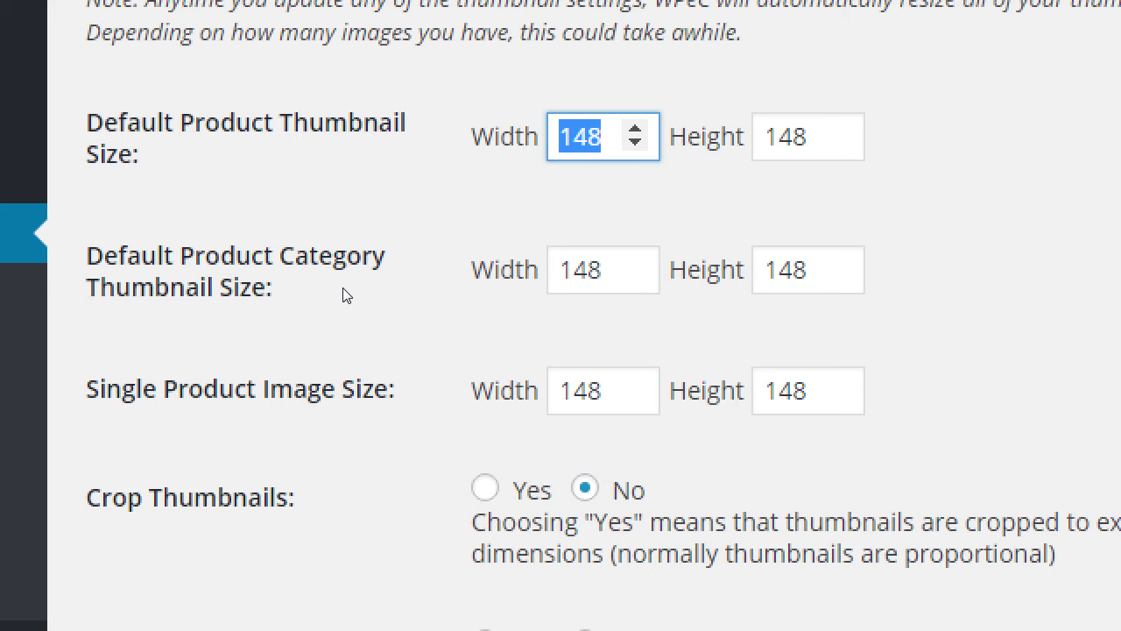
{"action": "type", "text": "2"}
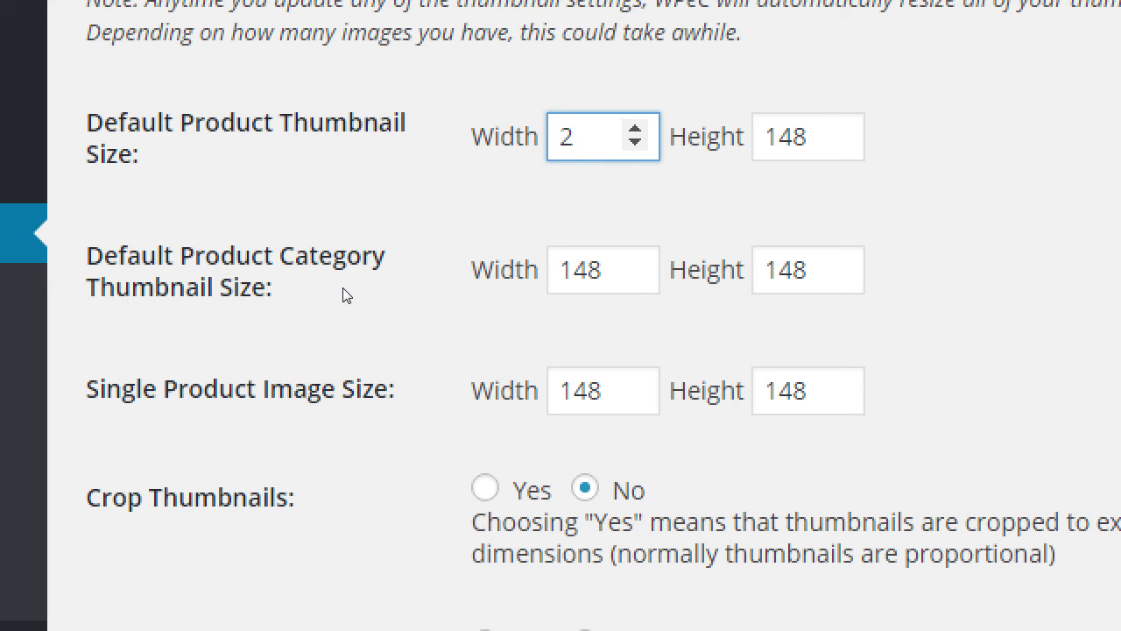
{"action": "type", "text": "300"}
{"action": "key", "text": "Tab"}
{"action": "key", "text": "shift+Tab"}
{"action": "type", "text": "300"}
{"action": "key", "text": "Tab"}
{"action": "type", "text": "200"}
Set the single product image size to a width of 500 and a height of 300.
{"action": "key", "text": "Tab"}
{"action": "key", "text": "Tab"}
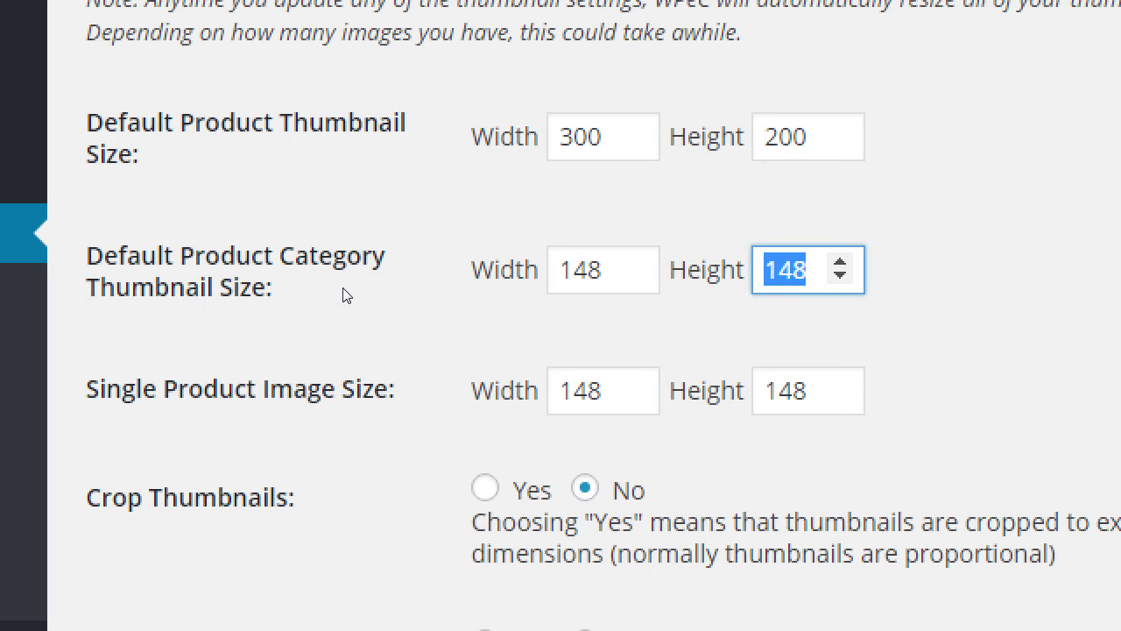
{"action": "key", "text": "Tab"}
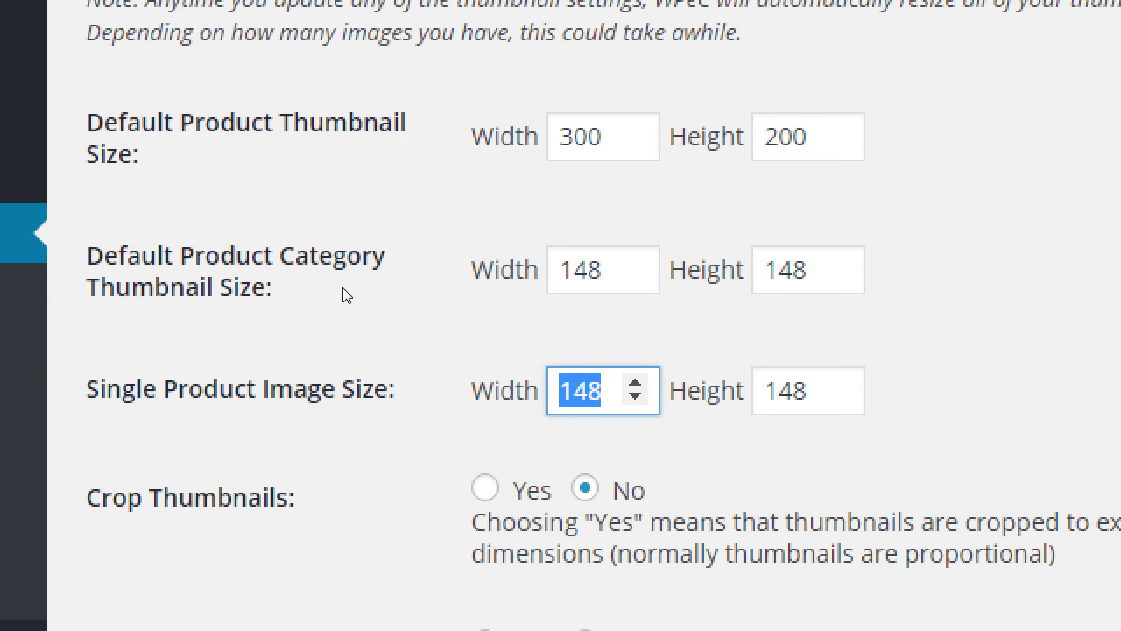
{"action": "type", "text": "500"}
{"action": "key", "text": "Tab"}
{"action": "type", "text": "3"}
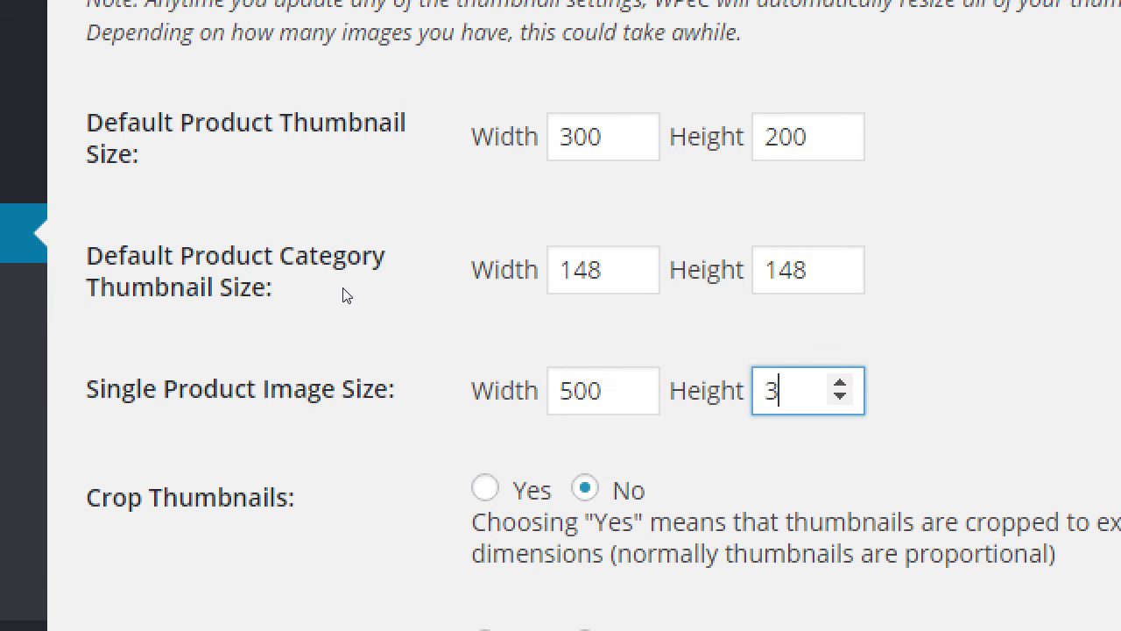
{"action": "type", "text": "00"}
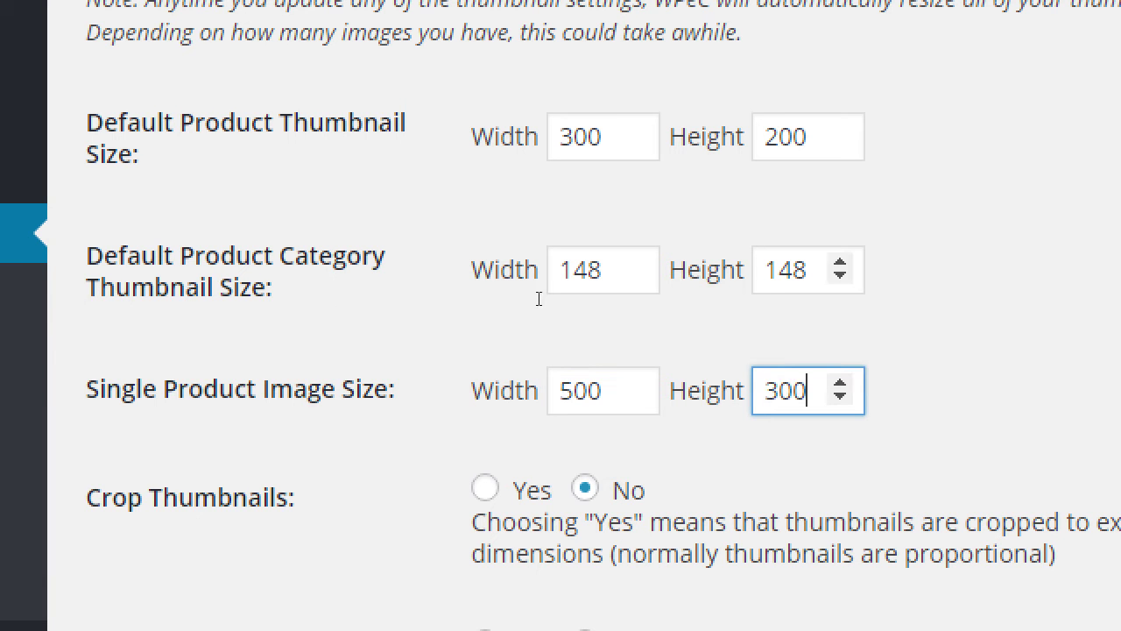
{"action": "left_click", "coordinate": [578, 296]}
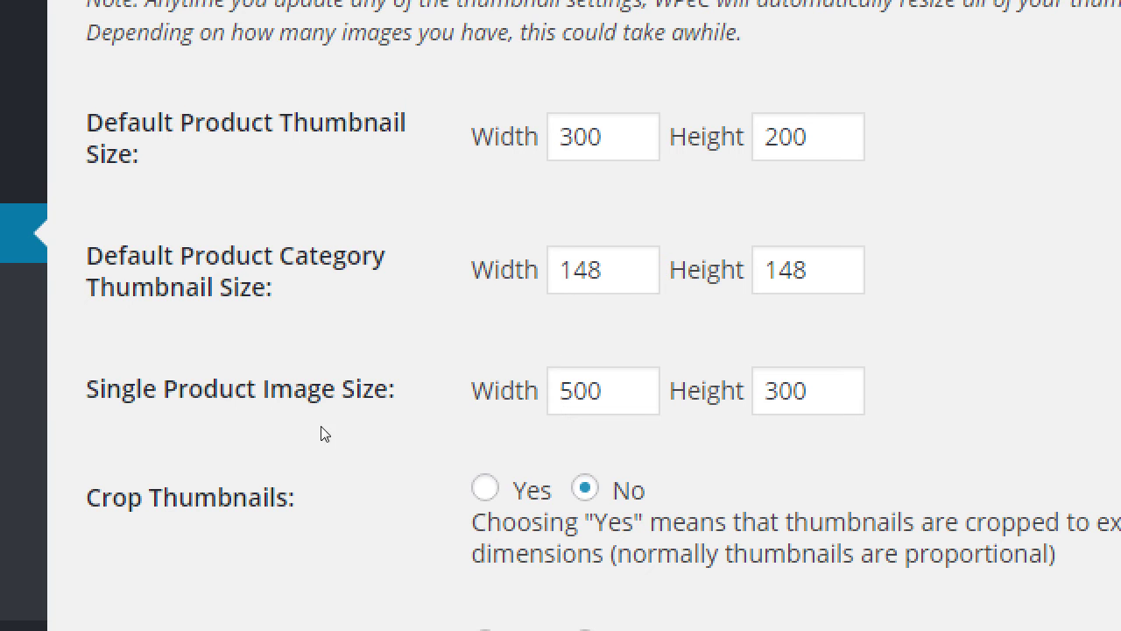
Go through the Crop Thumbnails, Show Thumbnails and Lightbox Effect options, keeping Crop Thumbnails at No.
{"action": "left_click", "coordinate": [361, 429]}
{"action": "key", "text": "Right"}
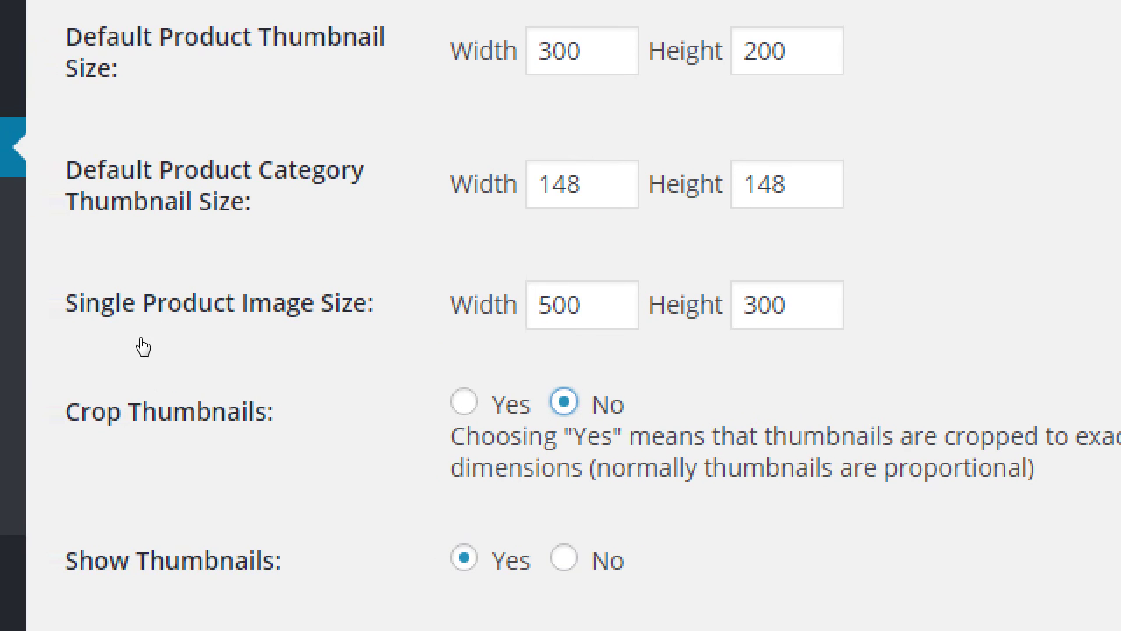
{"action": "scroll", "coordinate": [140, 508], "scroll_direction": "down", "scroll_amount": 1}
{"action": "scroll", "coordinate": [197, 496], "scroll_direction": "down", "scroll_amount": 1}
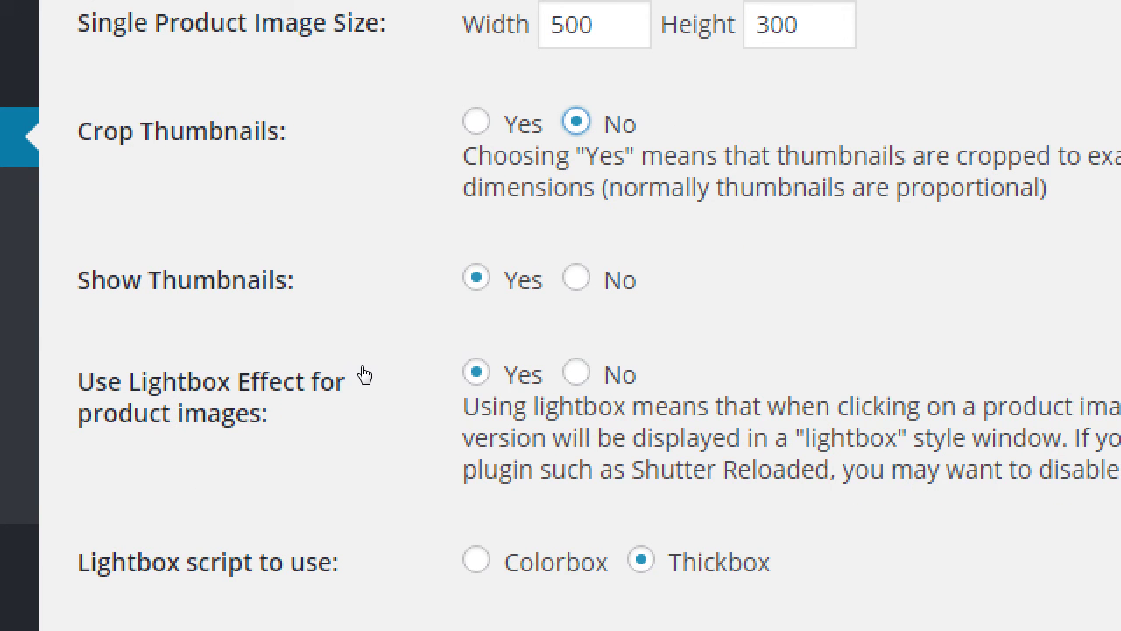
{"action": "key", "text": "Tab"}
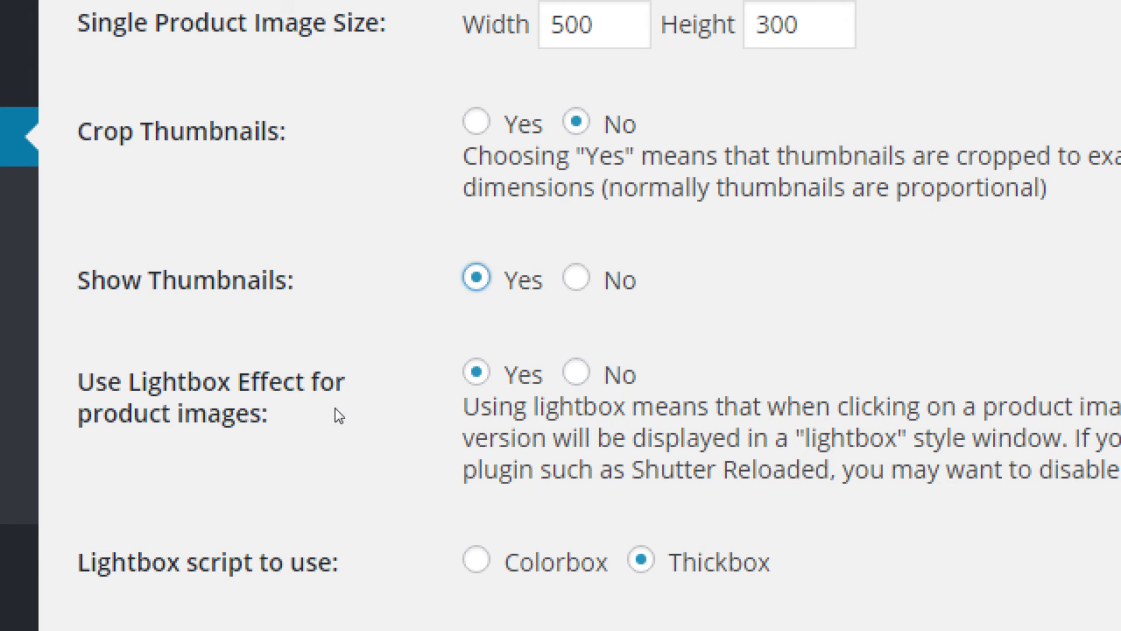
{"action": "key", "text": "Tab"}
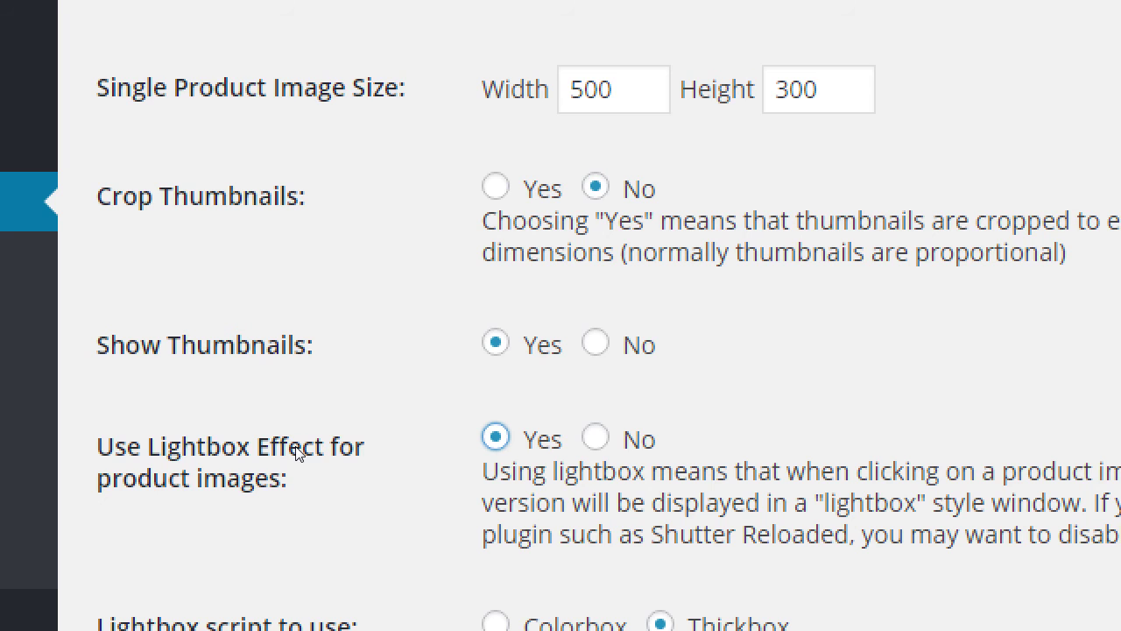
Set the lightbox script for product images to Colorbox.
{"action": "scroll", "coordinate": [298, 451], "scroll_direction": "down", "scroll_amount": 2}
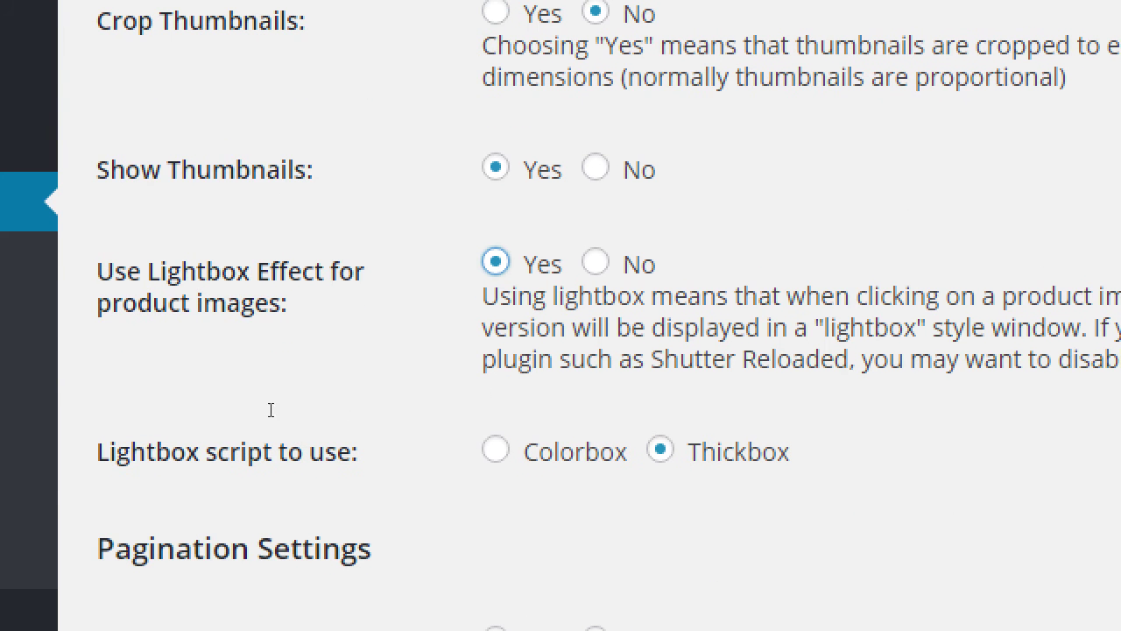
{"action": "left_click", "coordinate": [366, 422]}
{"action": "key", "text": "Tab"}
{"action": "key", "text": "Left"}
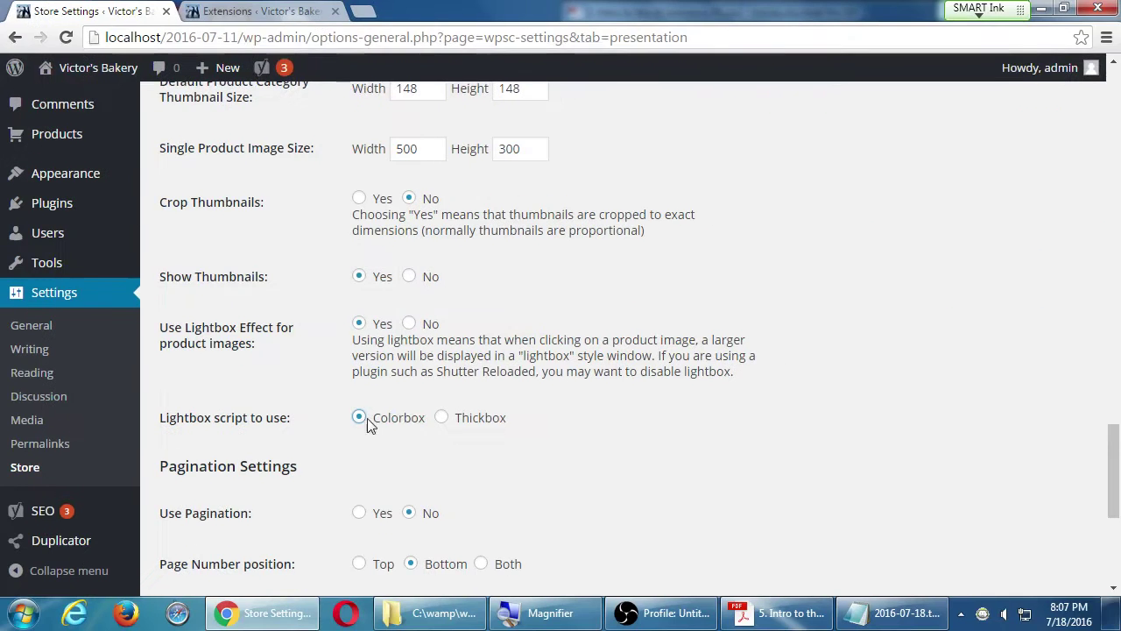
Enable pagination with 5 products per page and set the page number position to Both.
{"action": "scroll", "coordinate": [402, 419], "scroll_direction": "down", "scroll_amount": 1}
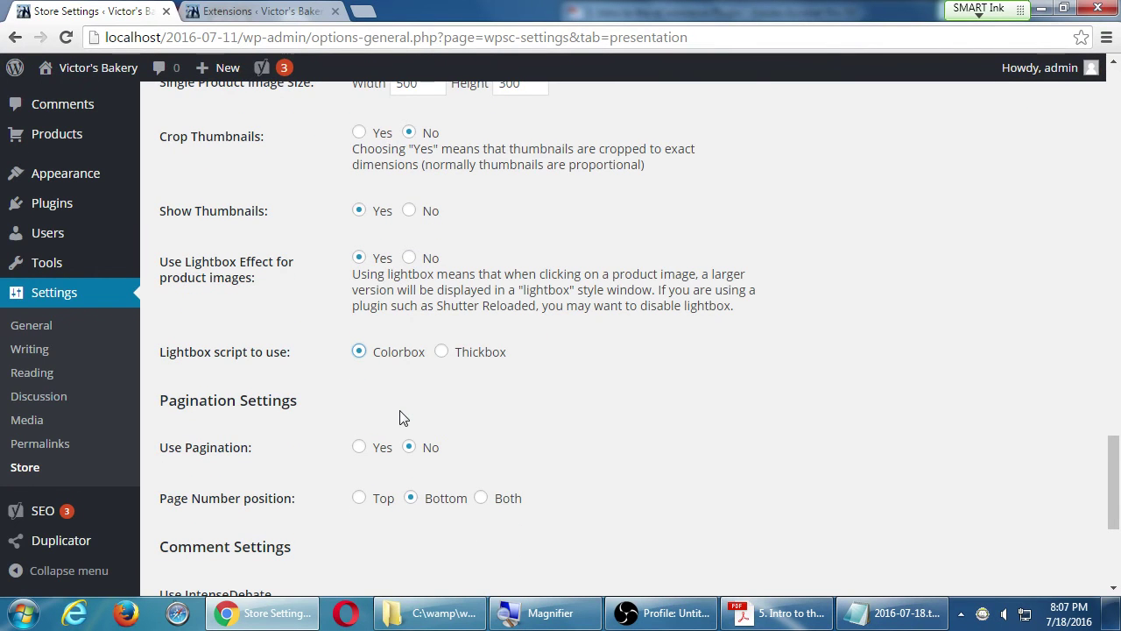
{"action": "scroll", "coordinate": [402, 419], "scroll_direction": "down", "scroll_amount": 1}
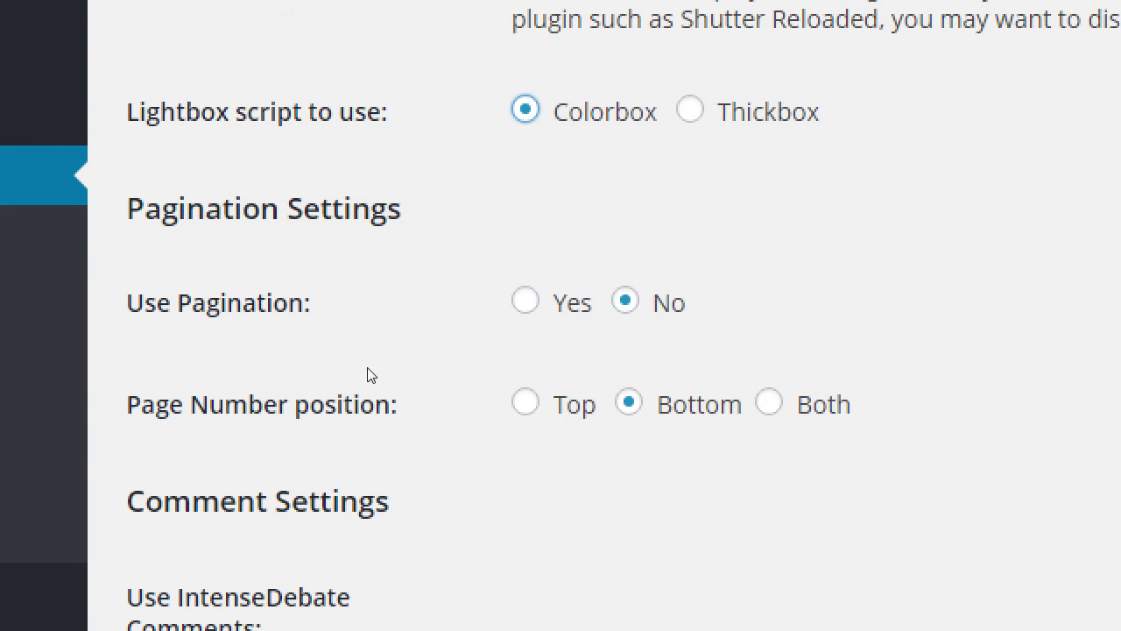
{"action": "left_click", "coordinate": [367, 365]}
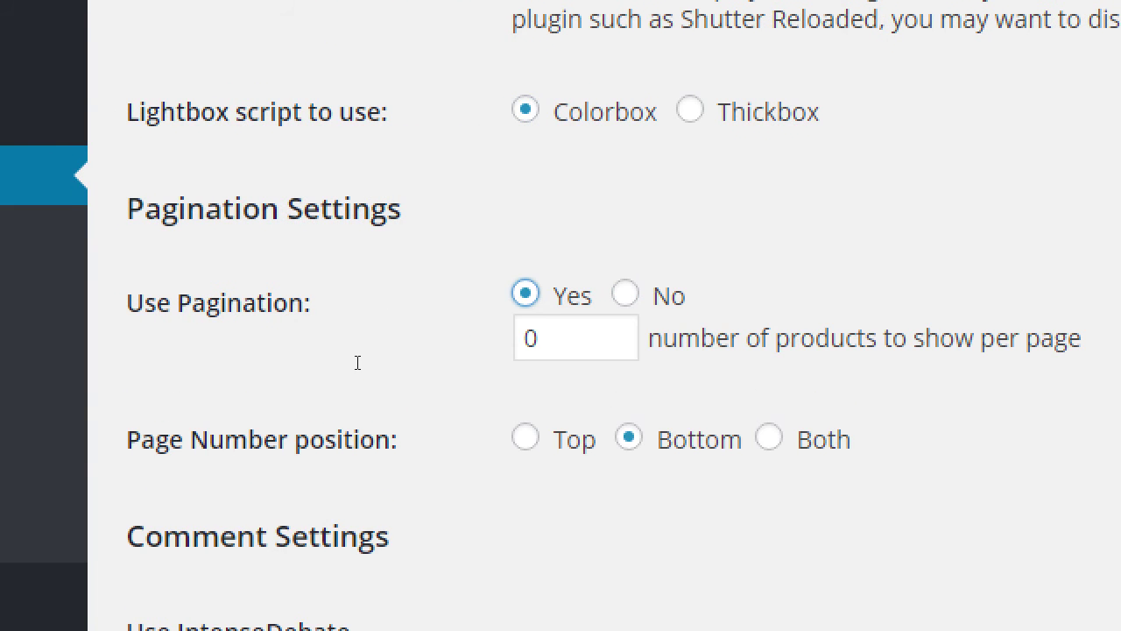
{"action": "key", "text": "Tab"}
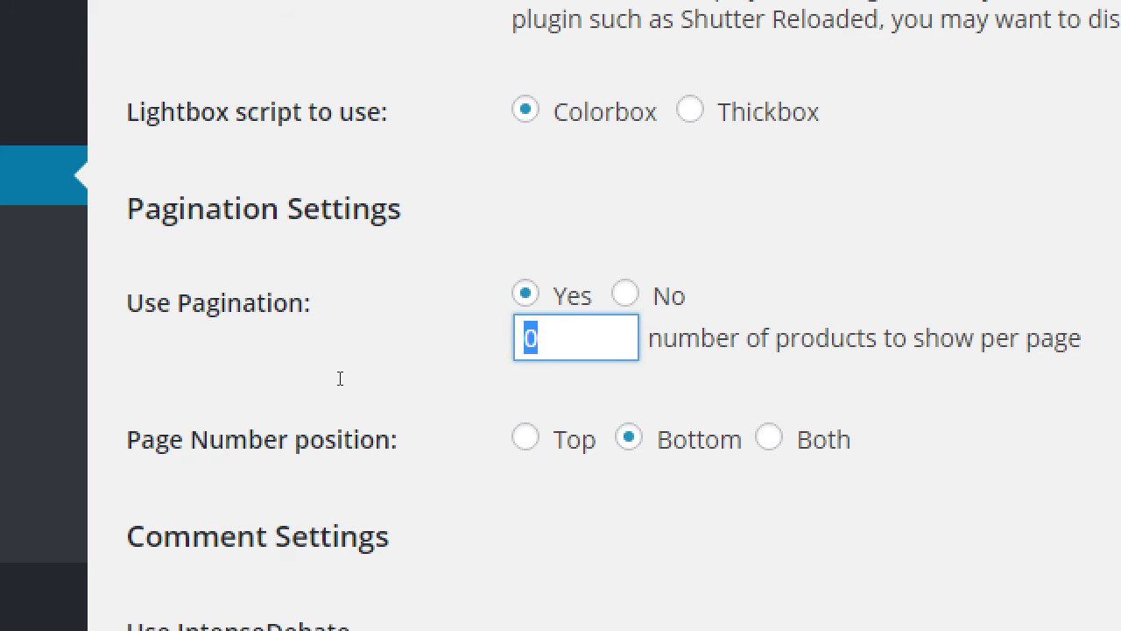
{"action": "type", "text": "5"}
{"action": "key", "text": "Tab"}
{"action": "key", "text": "Right"}
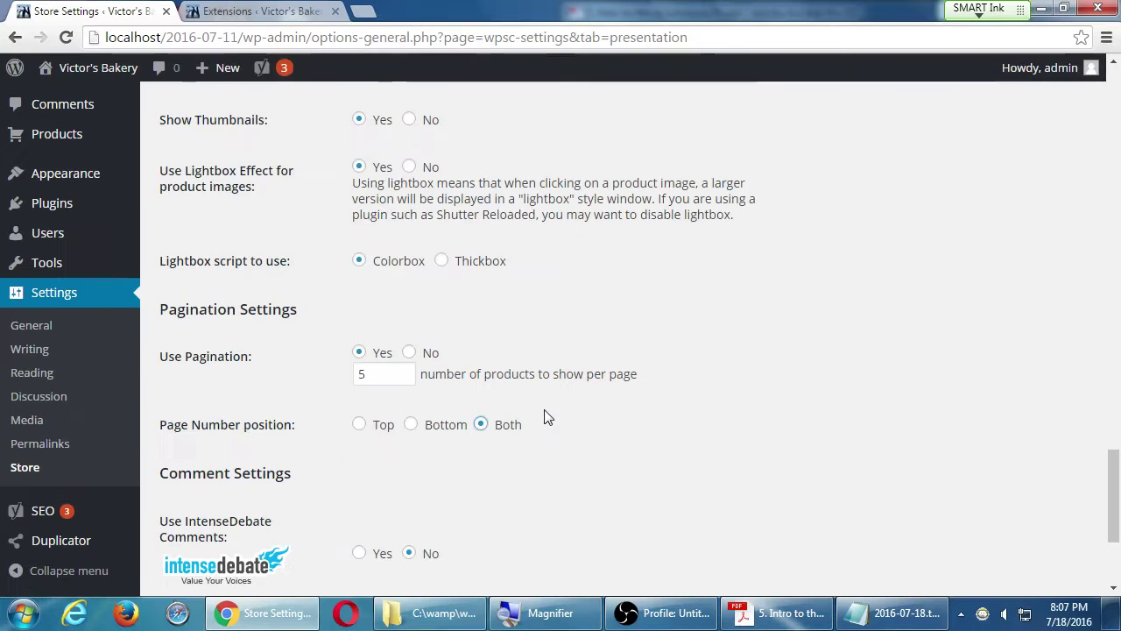
Save the presentation settings and review the saved options across the whole page.
{"action": "scroll", "coordinate": [552, 409], "scroll_direction": "down", "scroll_amount": 3}
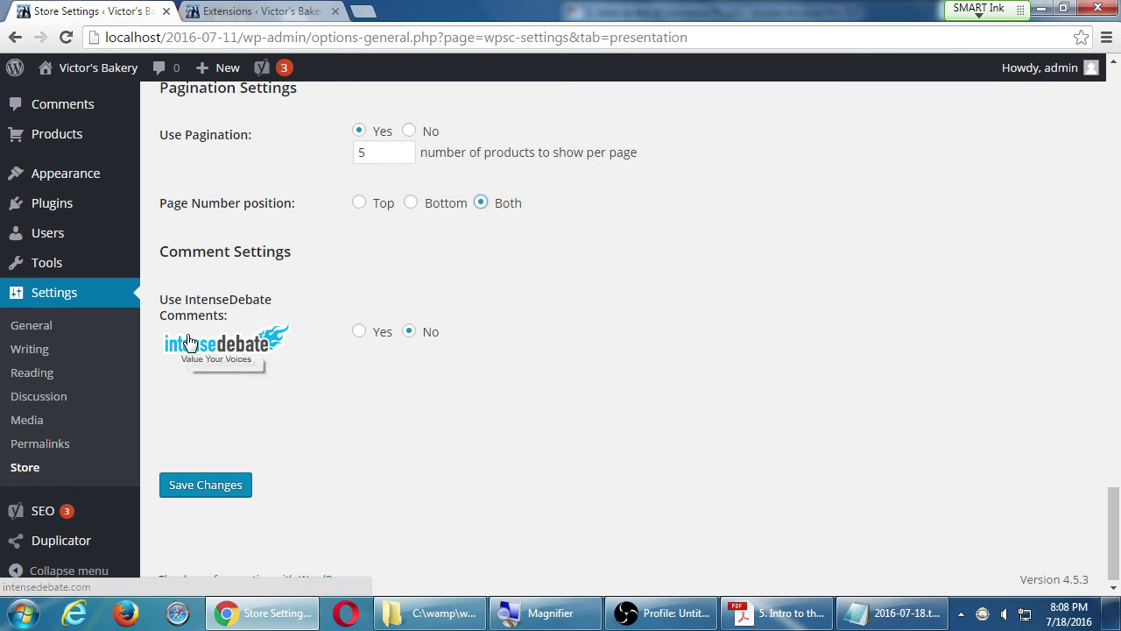
{"action": "left_click", "coordinate": [210, 484]}
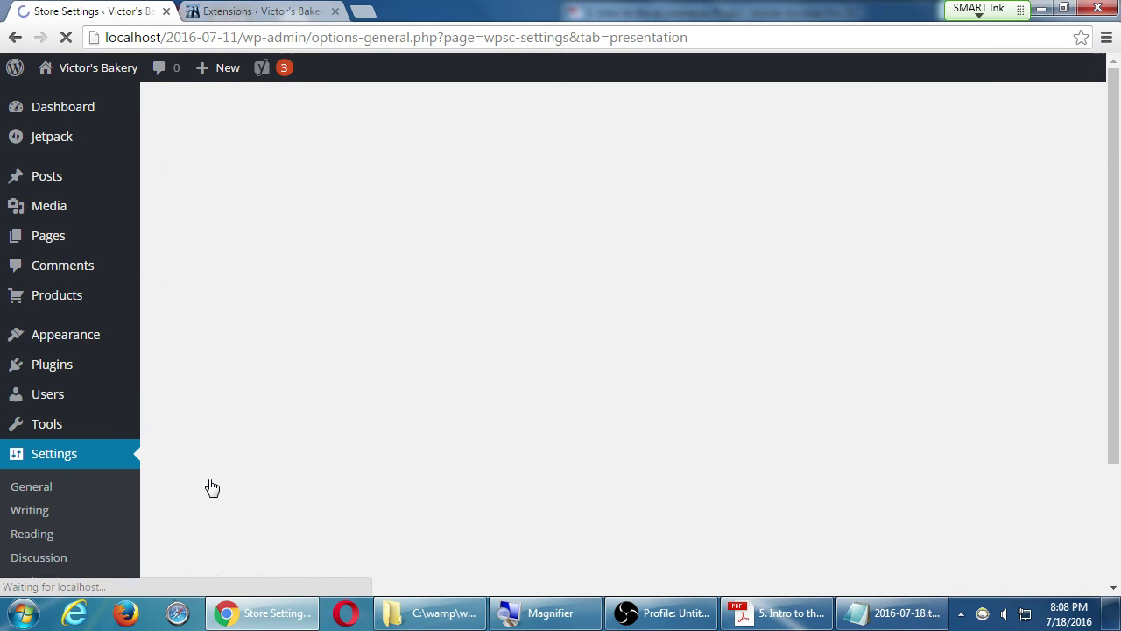
{"action": "scroll", "coordinate": [210, 480], "scroll_direction": "down", "scroll_amount": 10}
{"action": "scroll", "coordinate": [210, 480], "scroll_direction": "down", "scroll_amount": 20}
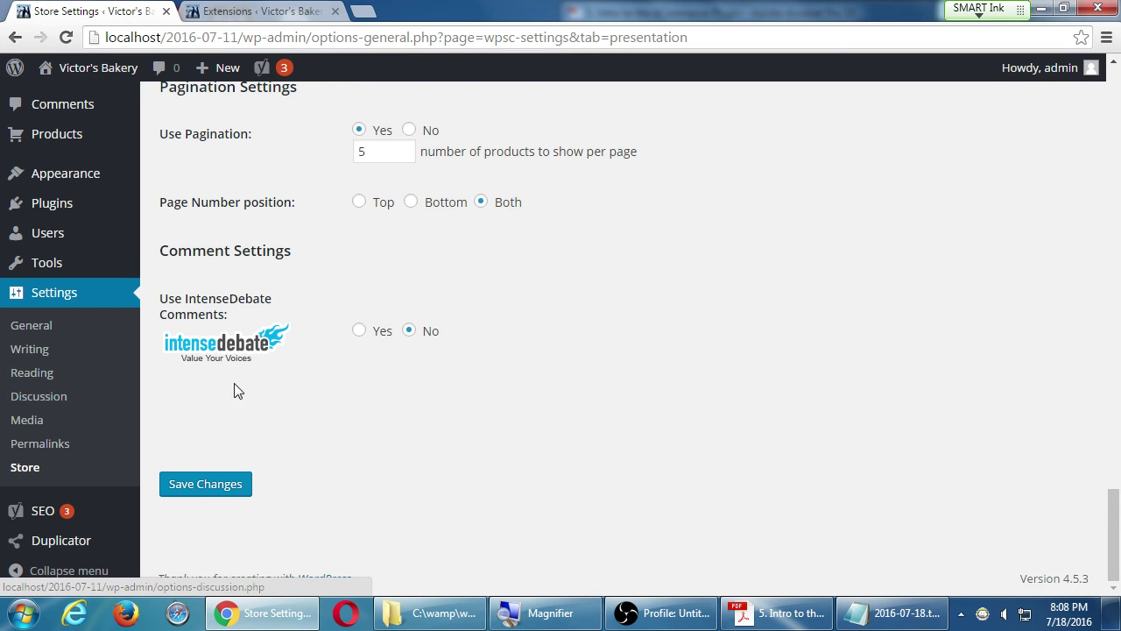
{"action": "scroll", "coordinate": [440, 415], "scroll_direction": "up", "scroll_amount": 10}
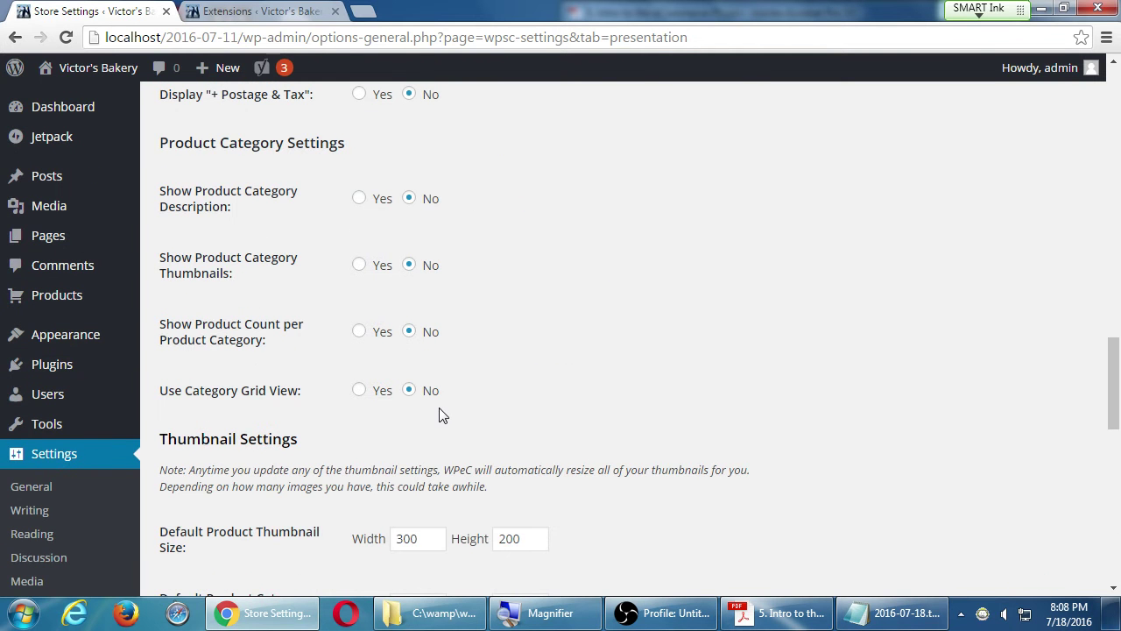
{"action": "scroll", "coordinate": [665, 396], "scroll_direction": "up", "scroll_amount": 10}
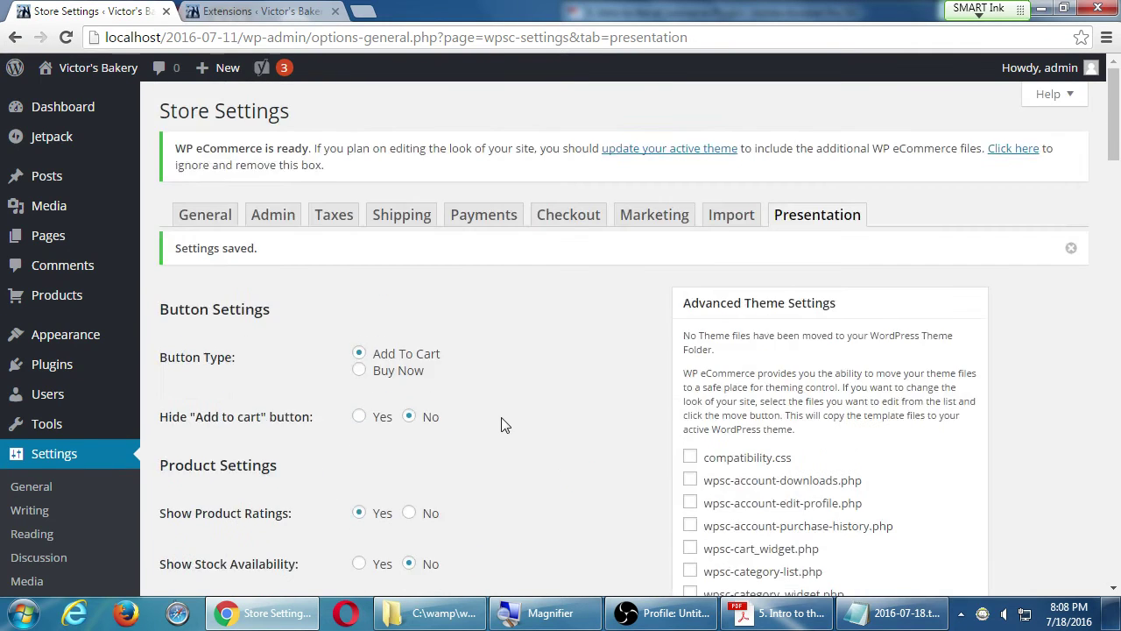
{"action": "scroll", "coordinate": [501, 416], "scroll_direction": "down", "scroll_amount": 20}
{"action": "scroll", "coordinate": [517, 425], "scroll_direction": "up", "scroll_amount": 10}
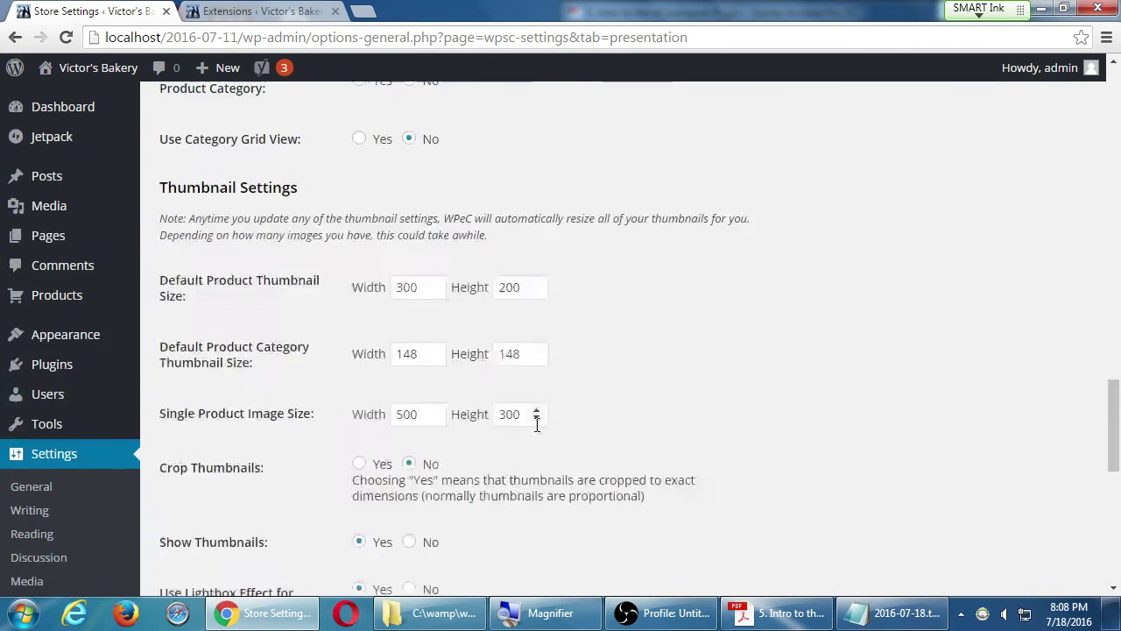
{"action": "scroll", "coordinate": [537, 425], "scroll_direction": "up", "scroll_amount": 15}
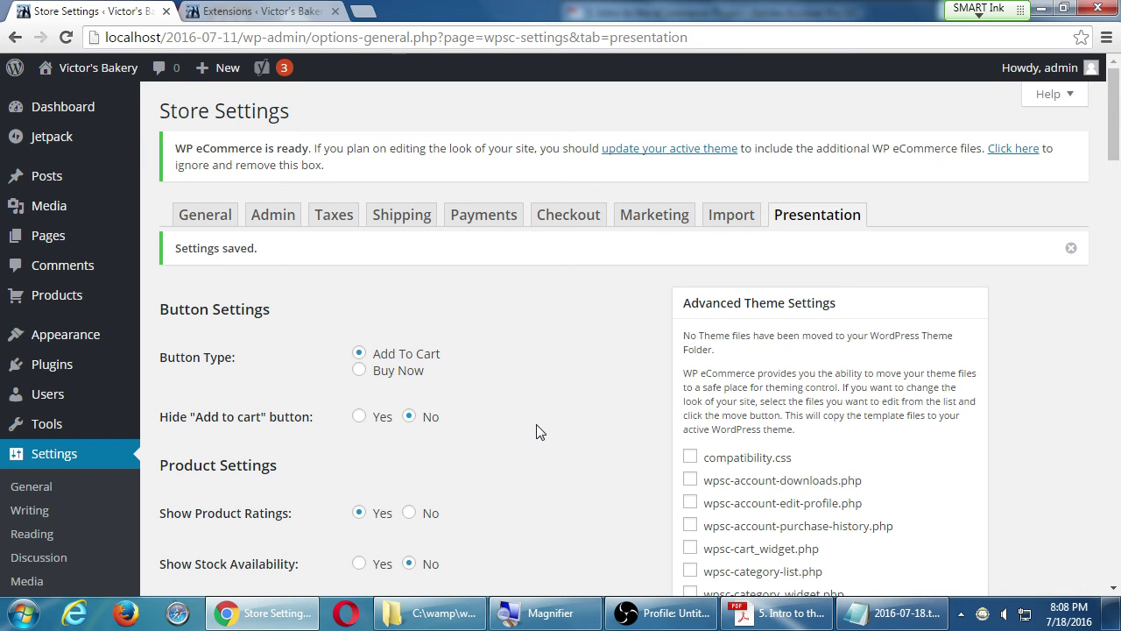
Examine the Advanced Theme Settings, including the movable template files, theme backup and theme cache options.
{"action": "mouse_move", "coordinate": [122, 298]}
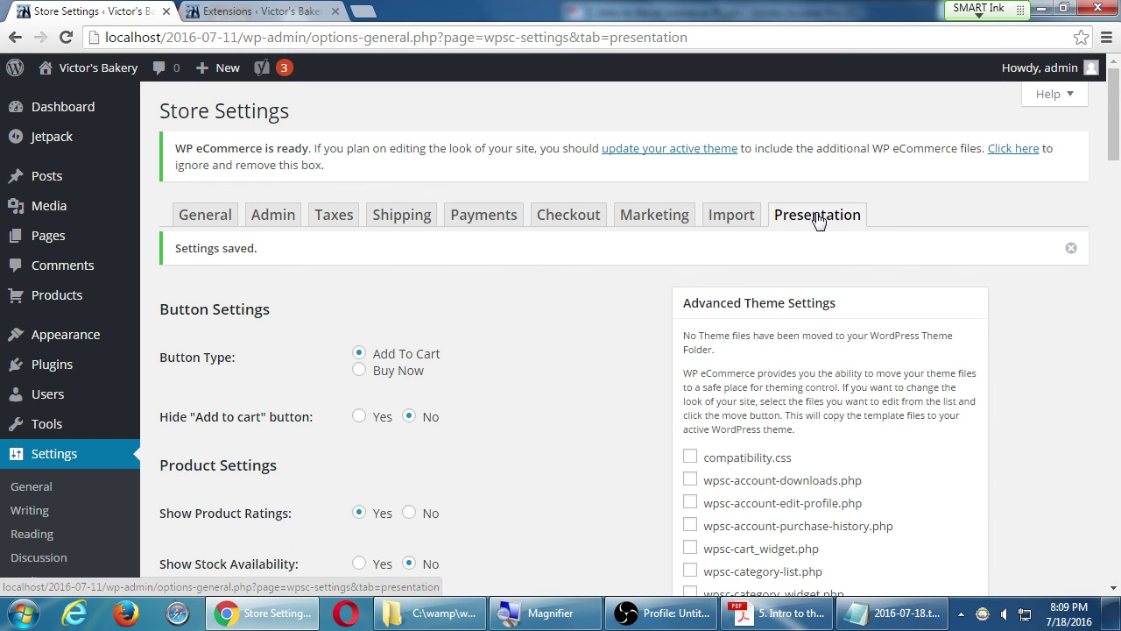
{"action": "scroll", "coordinate": [717, 307], "scroll_direction": "down", "scroll_amount": 2}
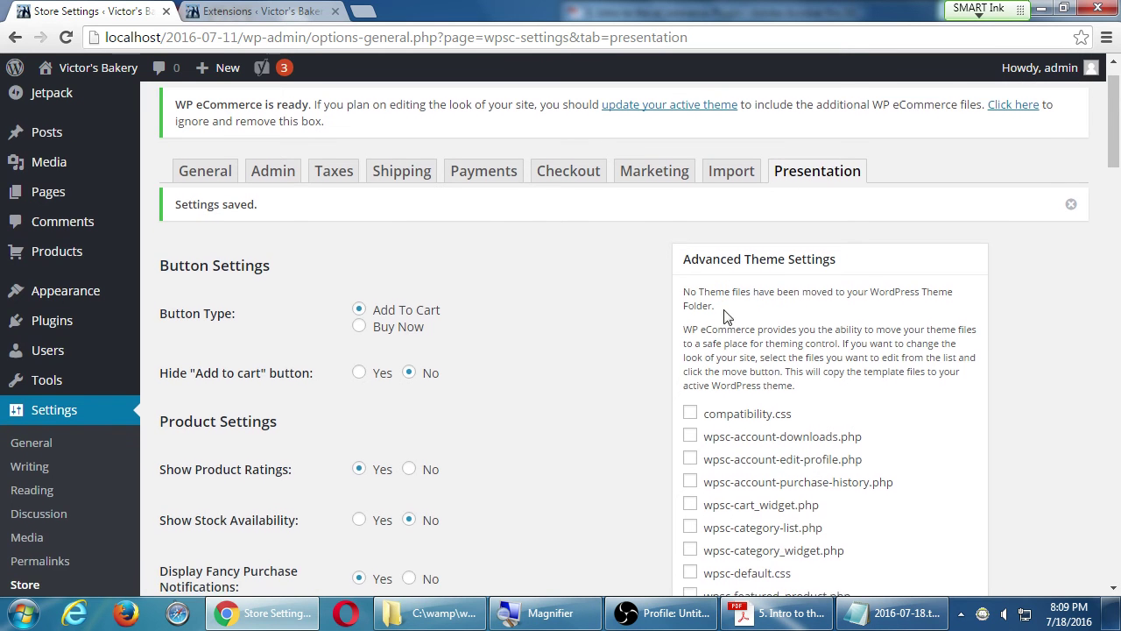
{"action": "scroll", "coordinate": [720, 319], "scroll_direction": "down", "scroll_amount": 2}
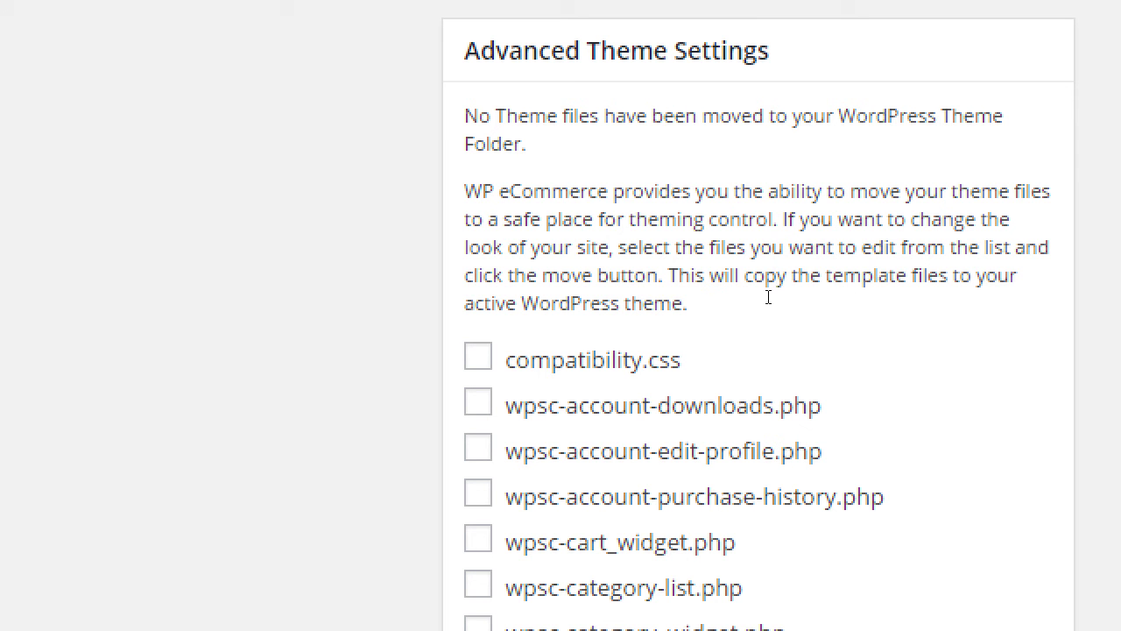
{"action": "scroll", "coordinate": [767, 299], "scroll_direction": "down", "scroll_amount": 10}
{"action": "scroll", "coordinate": [769, 303], "scroll_direction": "up", "scroll_amount": 5}
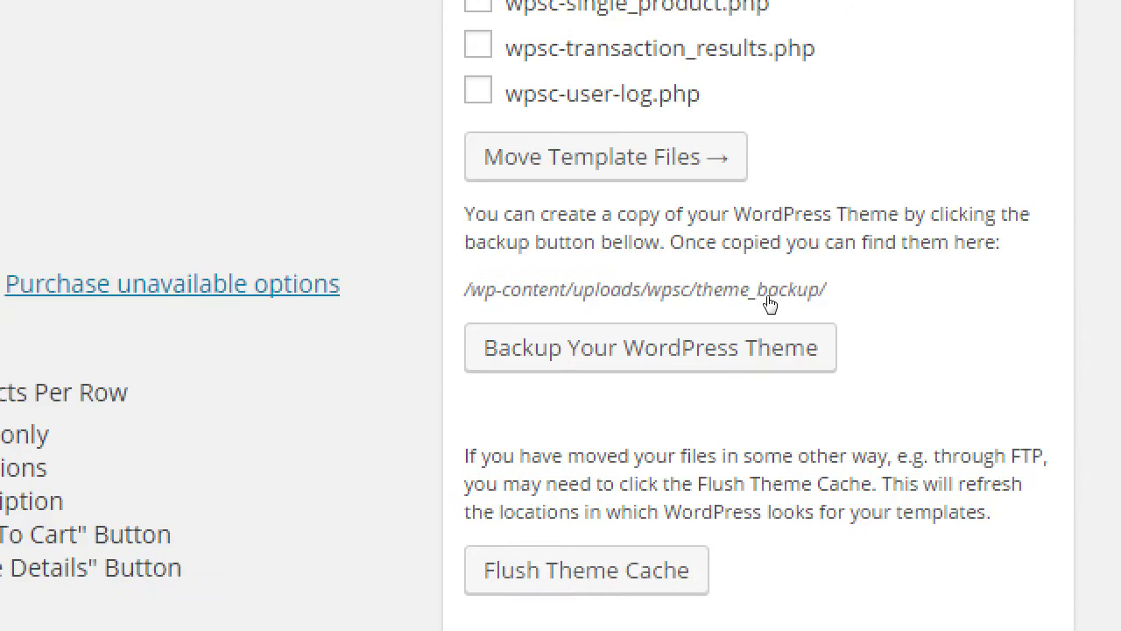
{"action": "scroll", "coordinate": [767, 303], "scroll_direction": "up", "scroll_amount": 4}
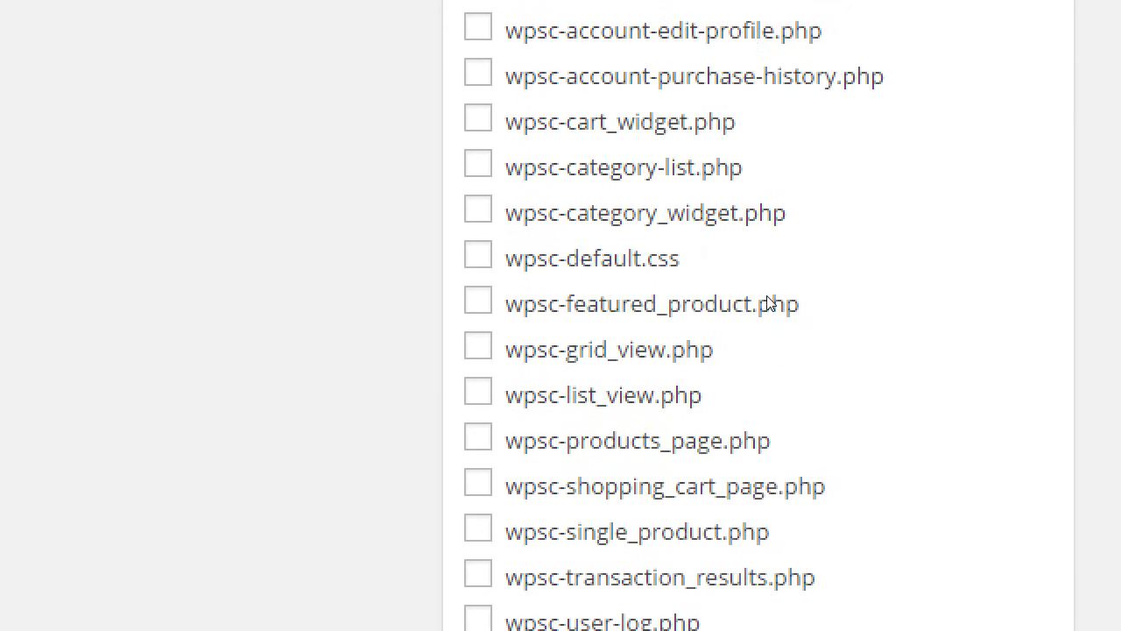
{"action": "scroll", "coordinate": [775, 298], "scroll_direction": "up", "scroll_amount": 1}
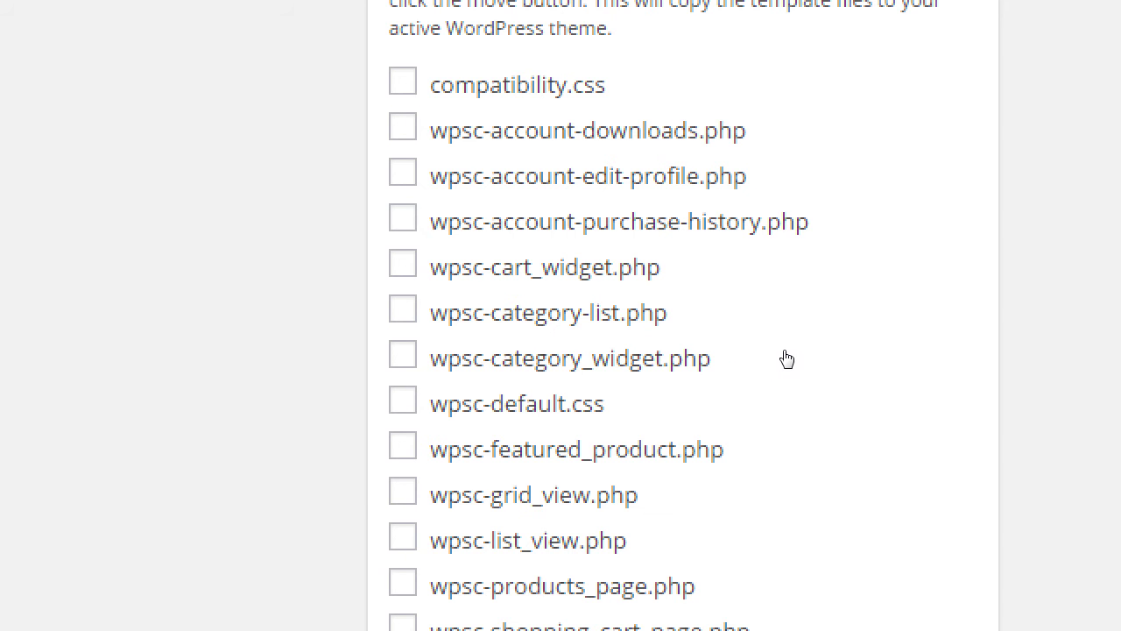
Try selecting wpsc-default.css in the list of movable template files and clear the selection again.
{"action": "key", "text": "space"}
{"action": "key", "text": "space"}
{"action": "scroll", "coordinate": [786, 359], "scroll_direction": "down", "scroll_amount": 3}
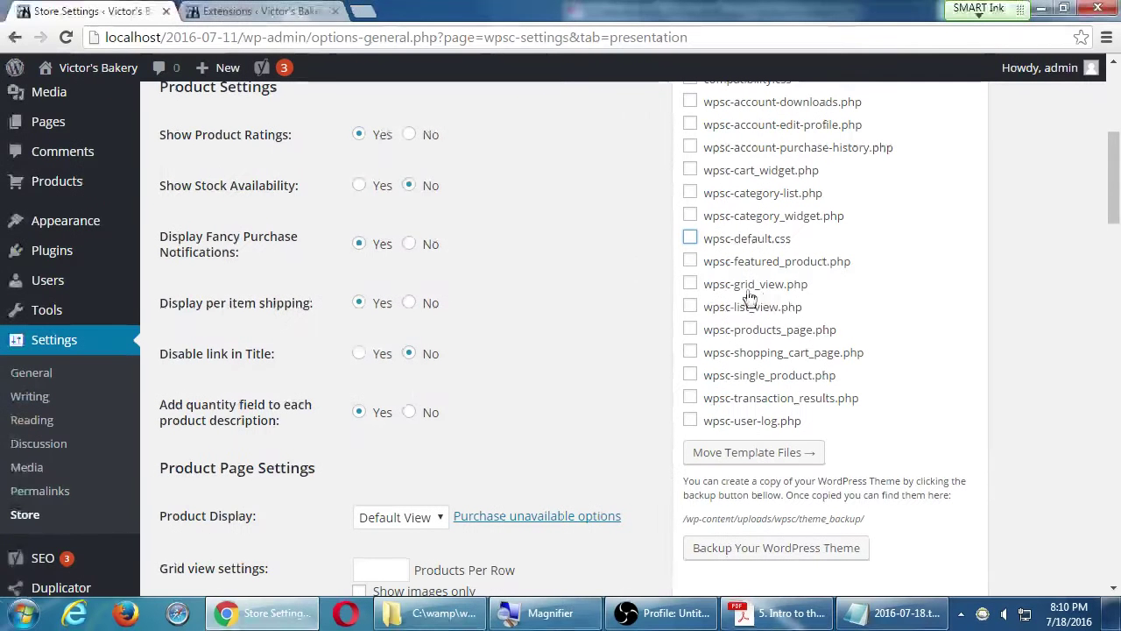
Open the theme editor in a new tab and look through the Twenty Sixteen stylesheet down to the main navigation rules.
{"action": "mouse_move", "coordinate": [61, 220]}
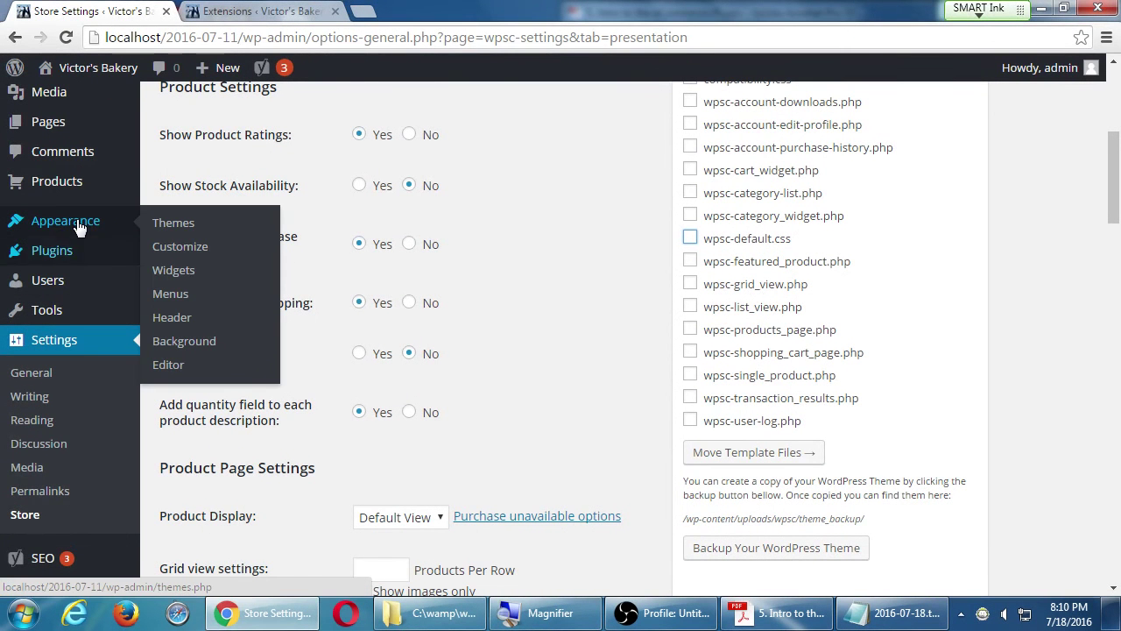
{"action": "middle_click", "coordinate": [166, 365]}
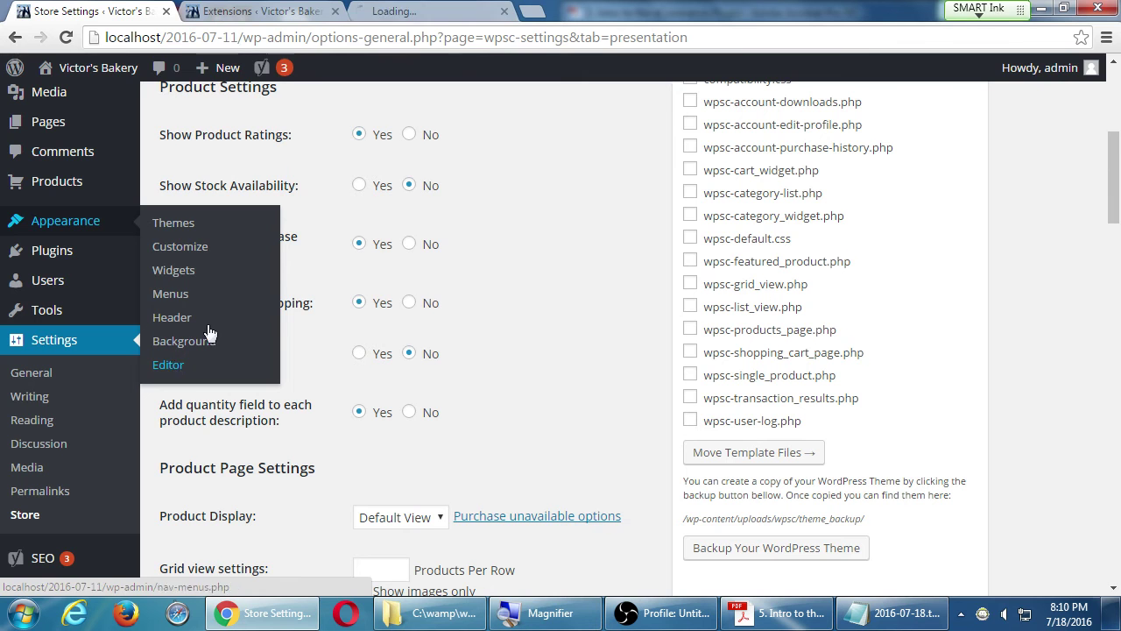
{"action": "left_click", "coordinate": [380, 7]}
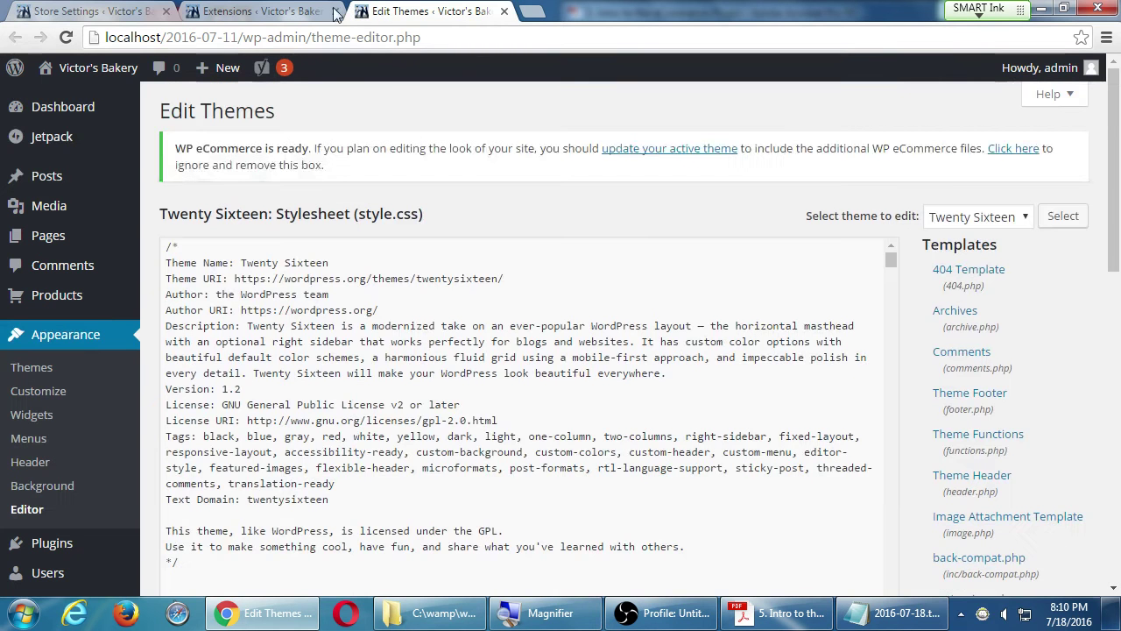
{"action": "scroll", "coordinate": [955, 279], "scroll_direction": "down", "scroll_amount": 1}
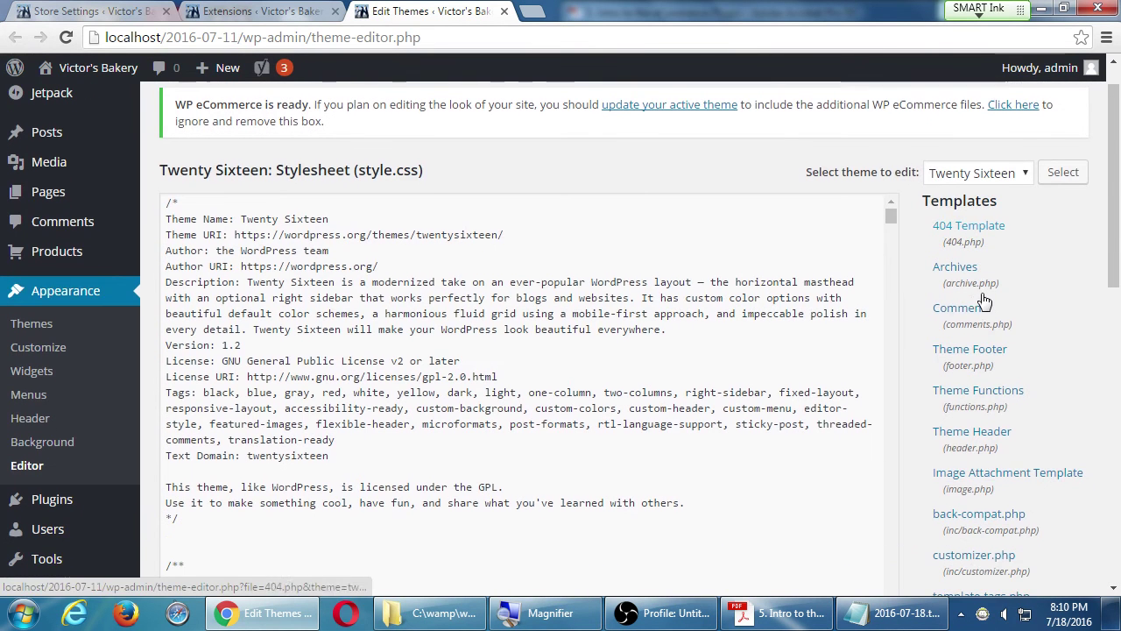
{"action": "scroll", "coordinate": [512, 428], "scroll_direction": "down", "scroll_amount": 1}
{"action": "scroll", "coordinate": [512, 428], "scroll_direction": "down", "scroll_amount": 15}
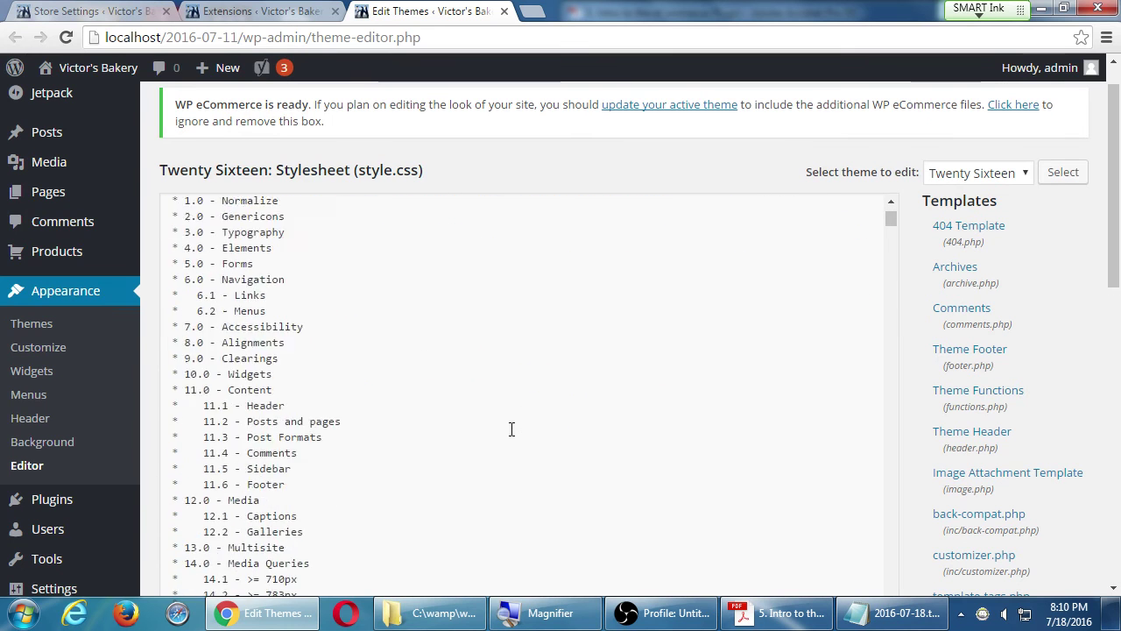
{"action": "scroll", "coordinate": [511, 428], "scroll_direction": "down", "scroll_amount": 20}
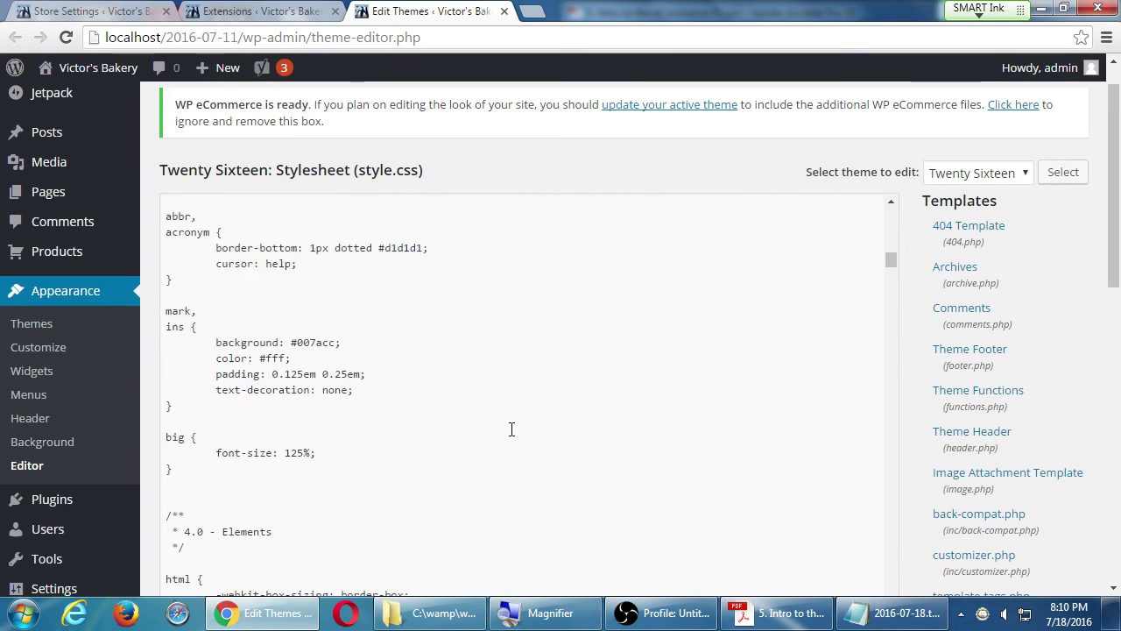
{"action": "scroll", "coordinate": [511, 428], "scroll_direction": "down", "scroll_amount": 18}
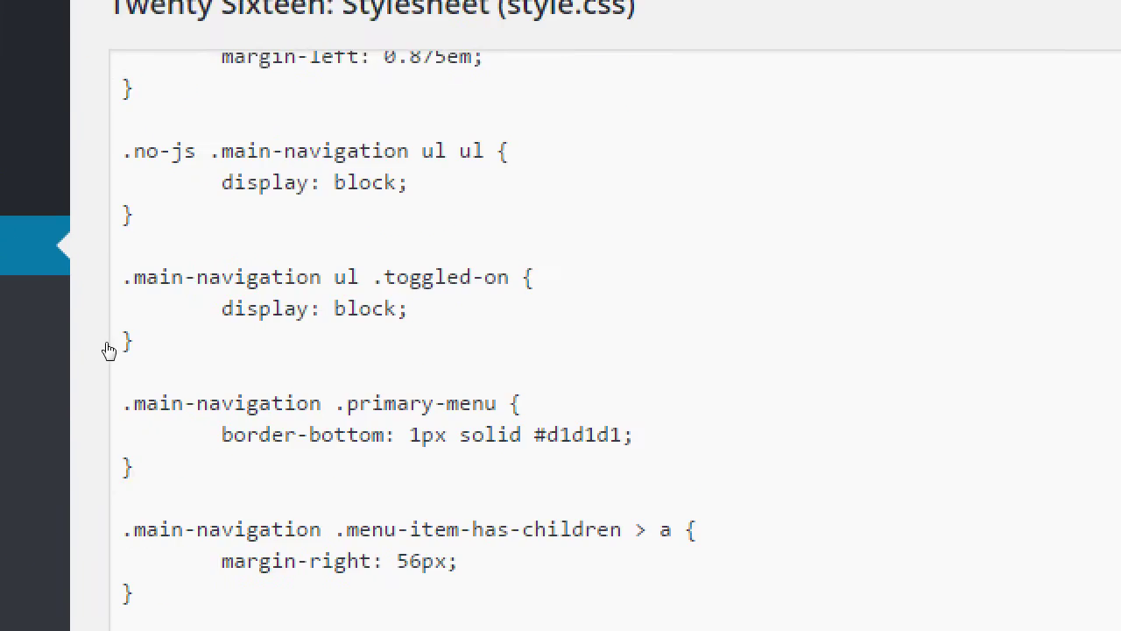
Examine the .main-navigation .primary-menu rule by highlighting its selector and the parts of its border-bottom declaration.
{"action": "left_click_drag", "start_coordinate": [326, 374], "coordinate": [451, 375]}
{"action": "left_click_drag", "start_coordinate": [550, 375], "coordinate": [626, 375]}
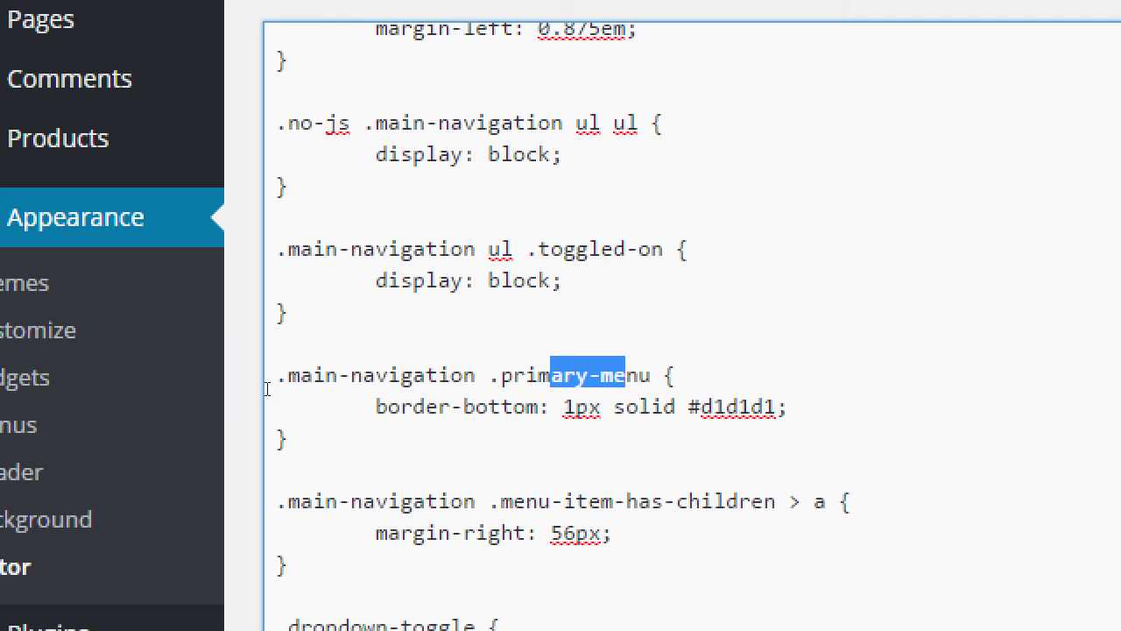
{"action": "left_click_drag", "start_coordinate": [413, 406], "coordinate": [526, 406]}
{"action": "double_click", "coordinate": [581, 407]}
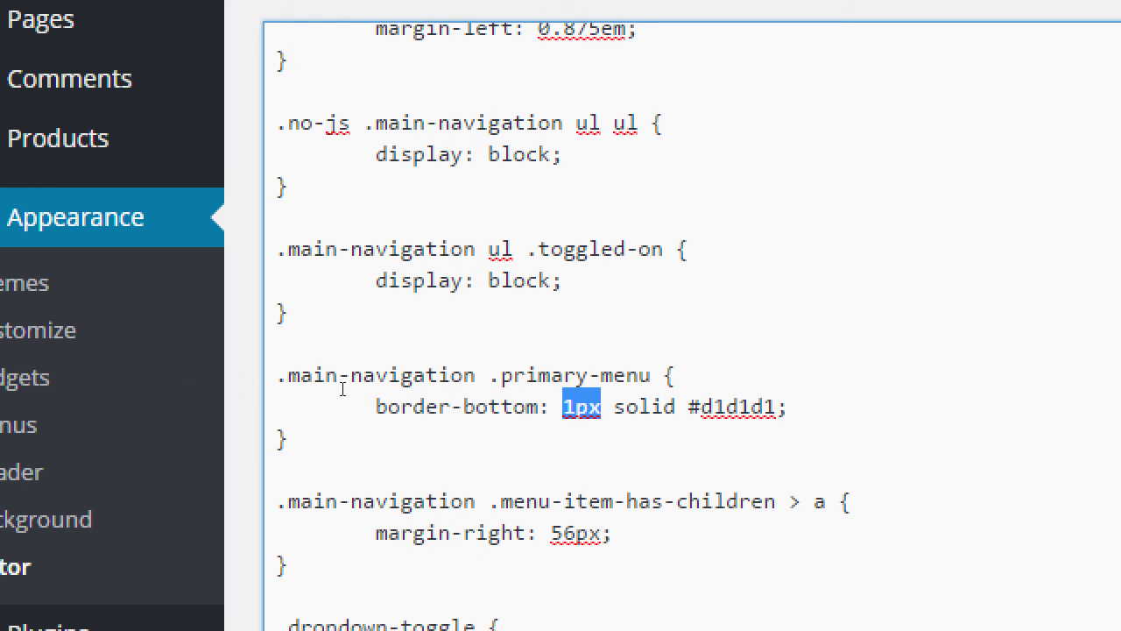
{"action": "double_click", "coordinate": [644, 407]}
{"action": "double_click", "coordinate": [738, 406]}
{"action": "scroll", "coordinate": [430, 451], "scroll_direction": "down", "scroll_amount": 1}
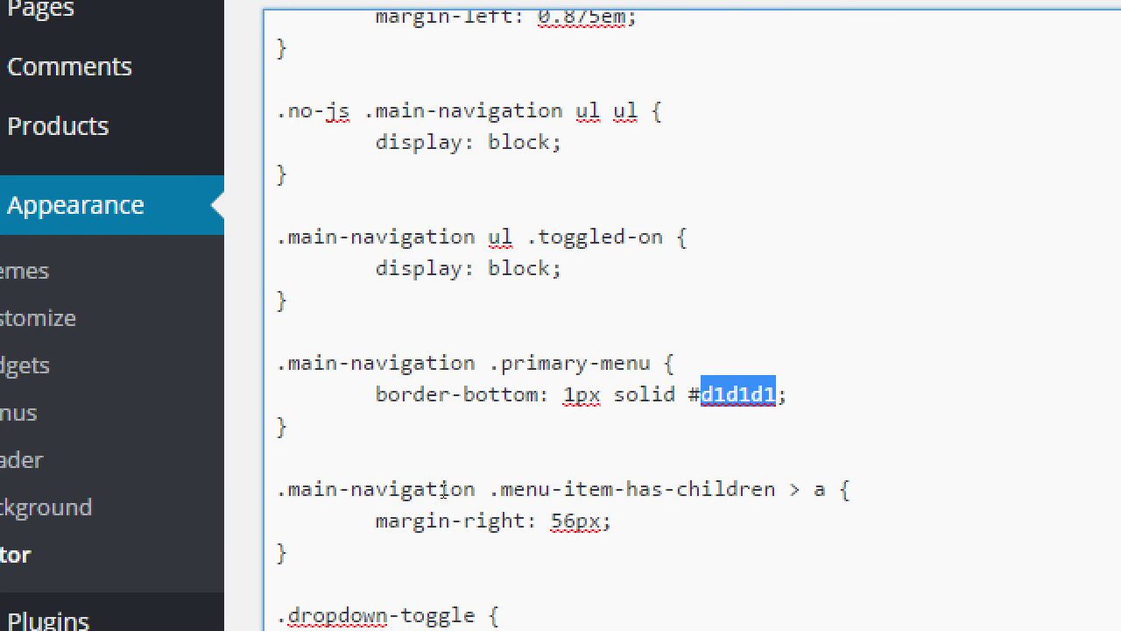
Set the border-bottom colour of the .main-navigation .primary-menu rule to #red and its width to 51px.
{"action": "type", "text": "redf"}
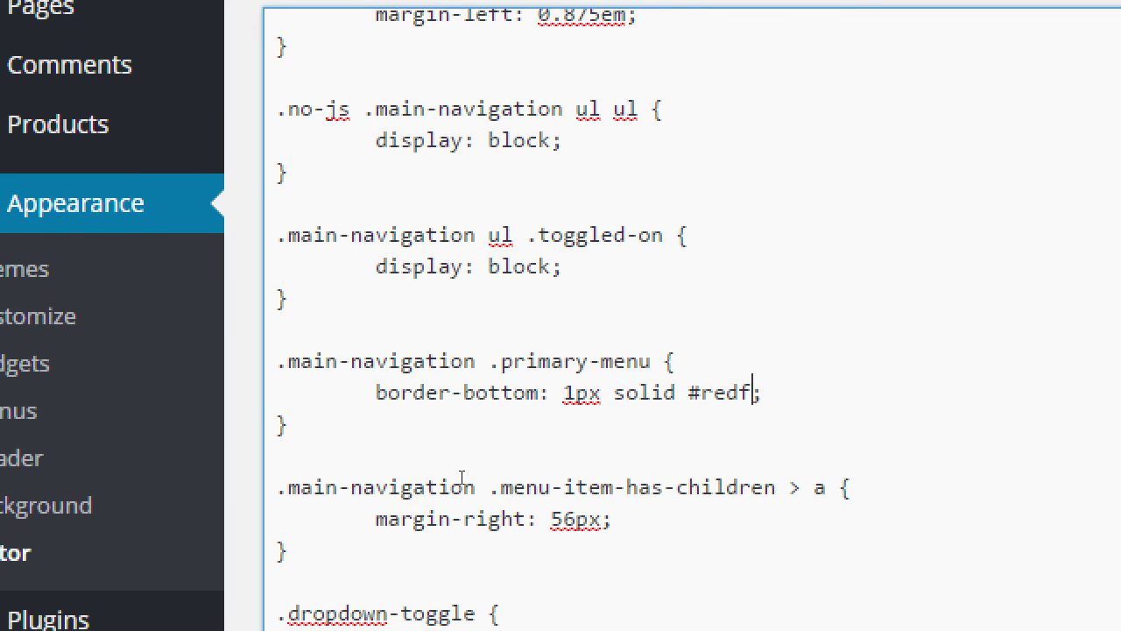
{"action": "key", "text": "BackSpace"}
{"action": "key", "text": "Left"}
{"action": "key", "text": "Left"}
{"action": "key", "text": "Left"}
{"action": "key", "text": "Left"}
{"action": "key", "text": "Left"}
{"action": "key", "text": "Left"}
{"action": "key", "text": "Left"}
{"action": "key", "text": "Left"}
{"action": "key", "text": "Left"}
{"action": "key", "text": "Left"}
{"action": "key", "text": "Left"}
{"action": "key", "text": "Left"}
{"action": "key", "text": "Left"}
{"action": "type", "text": "5"}
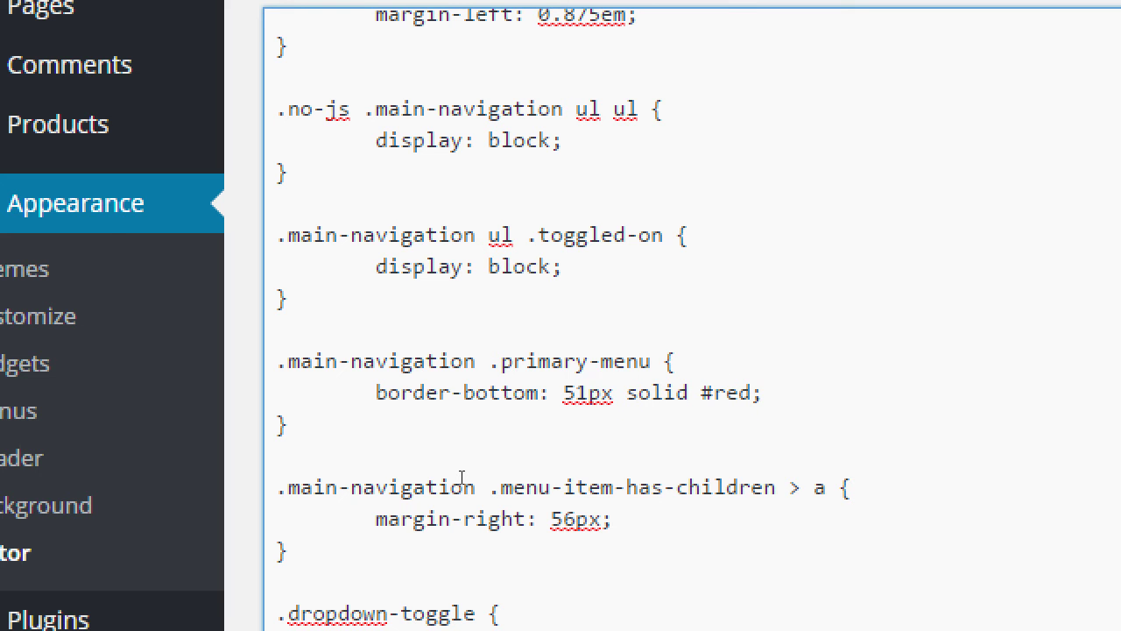
Replace the solid border style in the .primary-menu rule with dashed, correcting the misspelled word.
{"action": "key", "text": "Right"}
{"action": "key", "text": "Right"}
{"action": "key", "text": "Left"}
{"action": "key", "text": "shift+Right"}
{"action": "key", "text": "shift+Right"}
{"action": "key", "text": "shift+Right"}
{"action": "key", "text": "shift+Right"}
{"action": "key", "text": "shift+Right"}
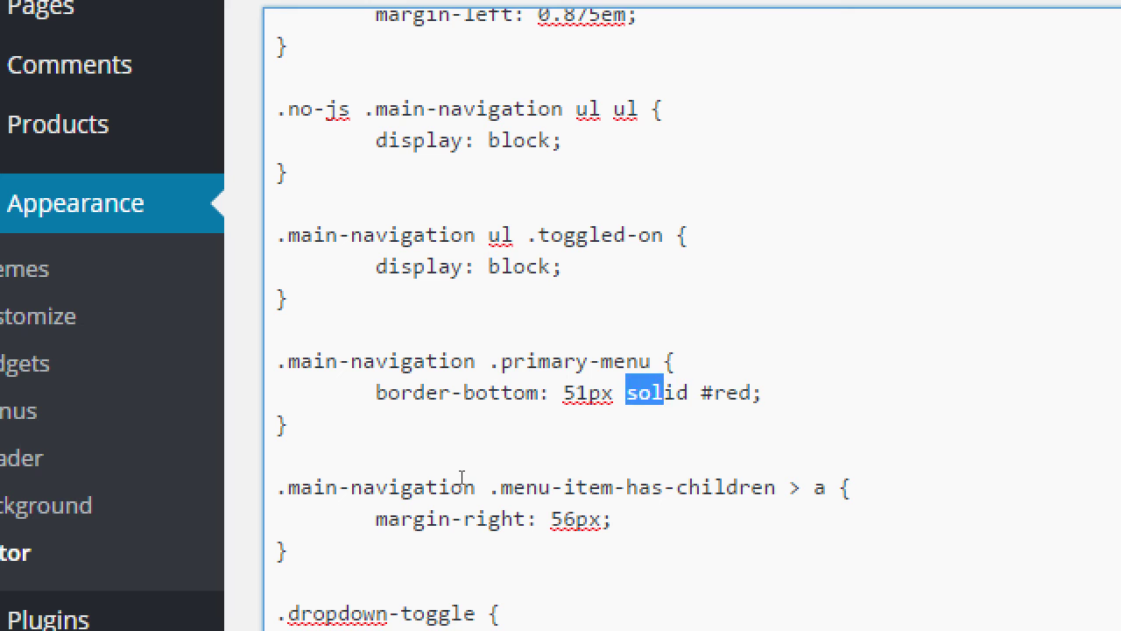
{"action": "type", "text": "dsa"}
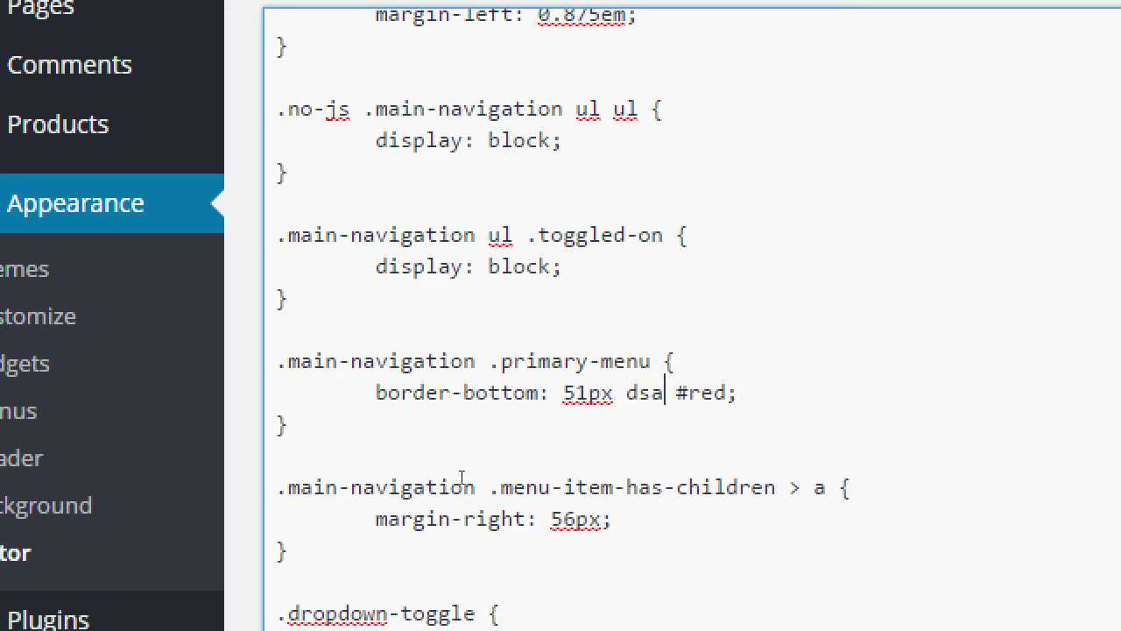
{"action": "type", "text": "hed"}
{"action": "key", "text": "shift+Left"}
{"action": "key", "text": "shift+Left"}
{"action": "key", "text": "shift+Left"}
{"action": "key", "text": "shift+Left"}
{"action": "key", "text": "shift+Left"}
{"action": "key", "text": "shift+Left"}
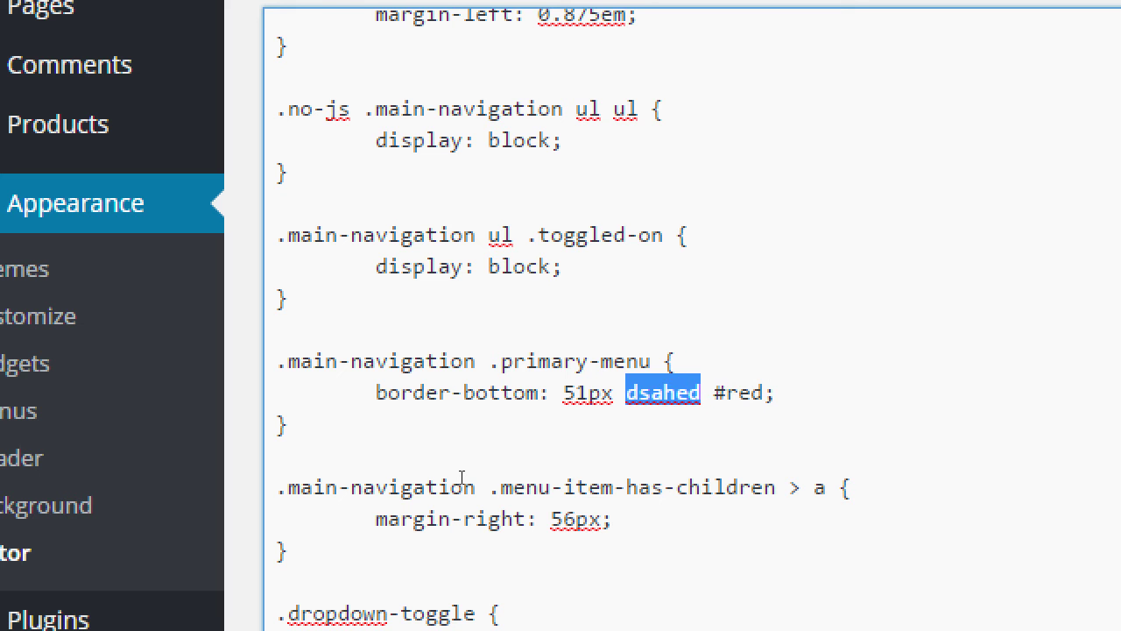
{"action": "type", "text": "das"}
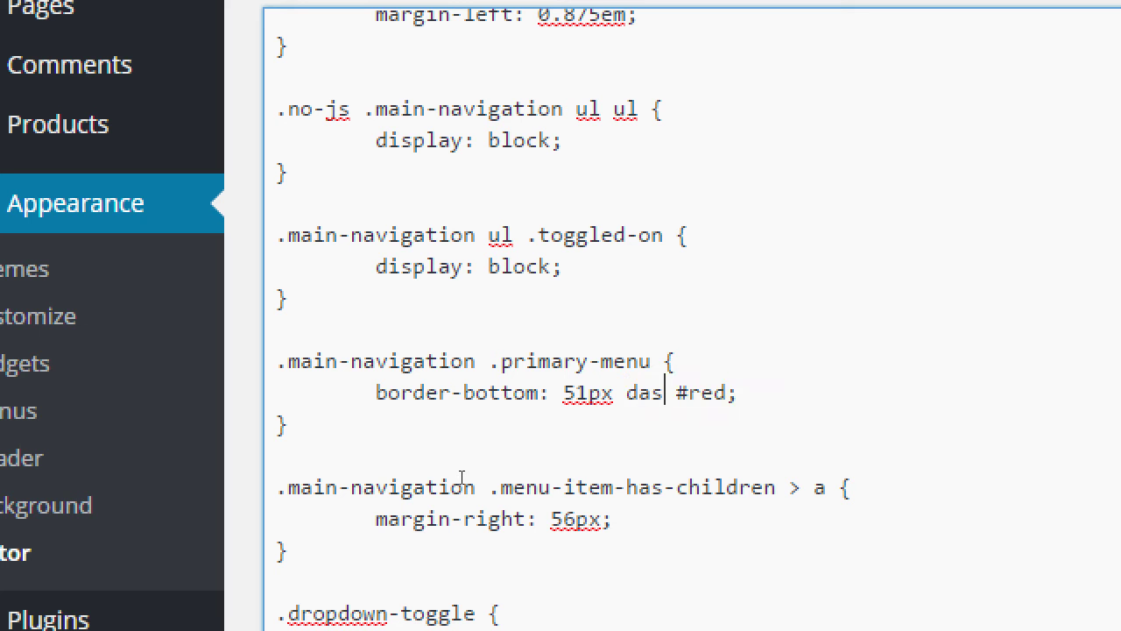
{"action": "type", "text": "hed"}
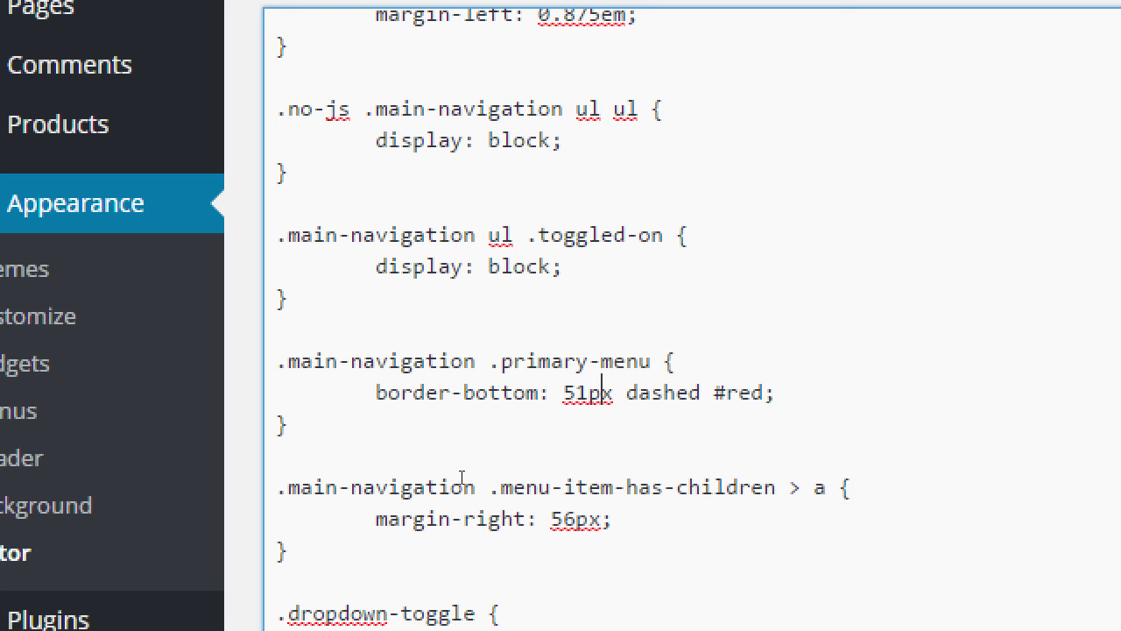
Correct the border-bottom width in the .primary-menu rule to 15px.
{"action": "key", "text": "Left"}
{"action": "key", "text": "Left"}
{"action": "key", "text": "BackSpace"}
{"action": "key", "text": "Right"}
{"action": "type", "text": "5"}
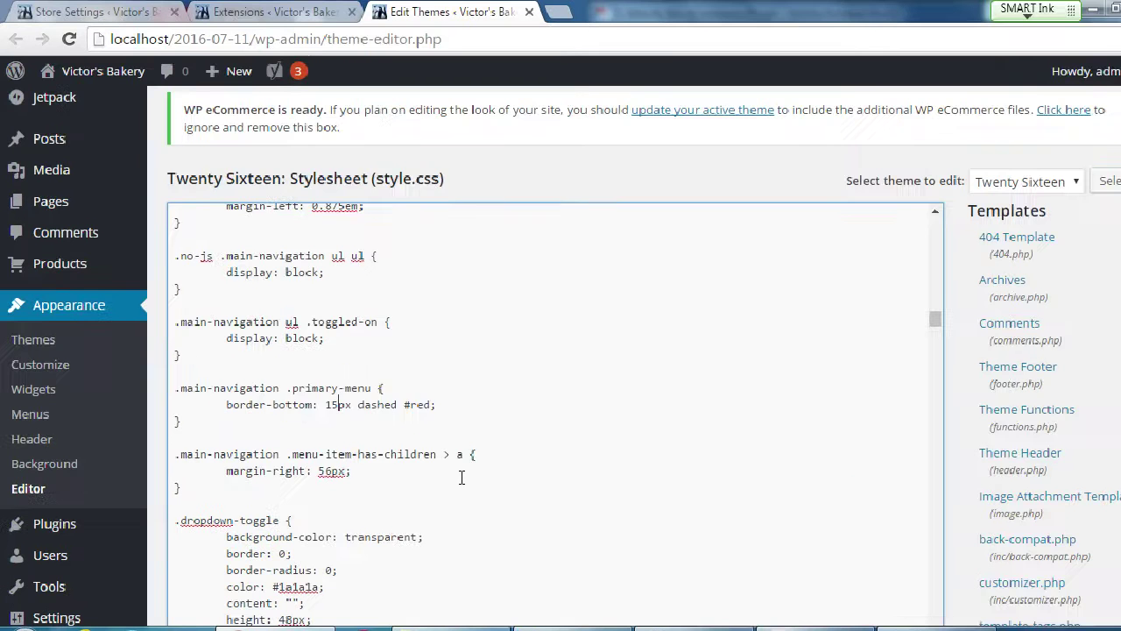
Return to the store's Presentation settings and move wpsc-user-log.php and wpsc-transaction_results.php into the active theme.
{"action": "left_click", "coordinate": [296, 8]}
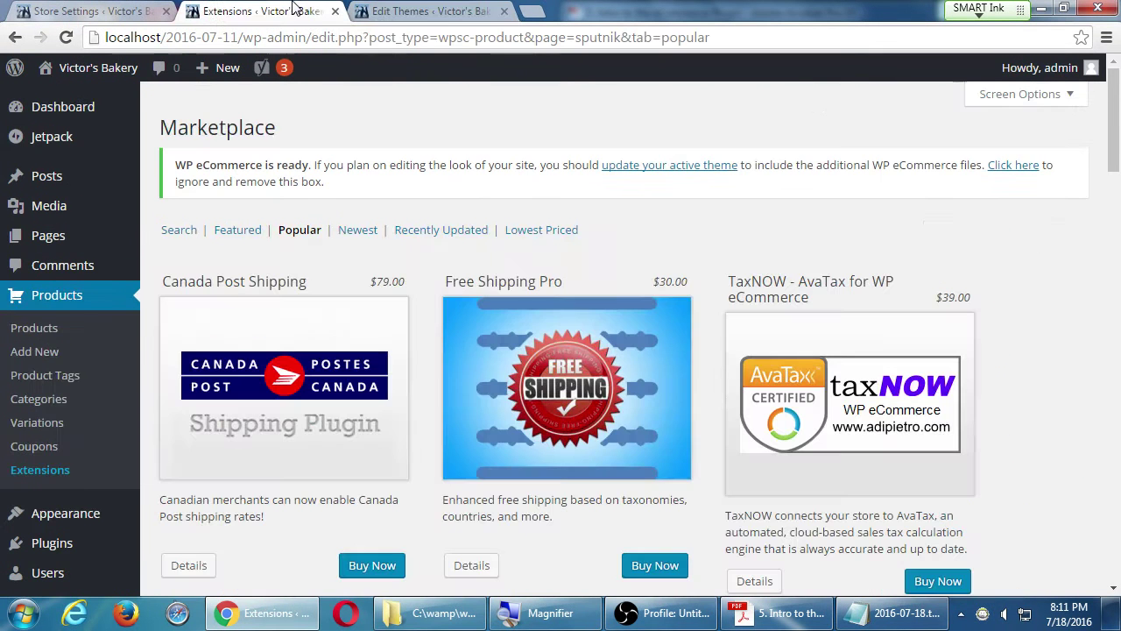
{"action": "left_click", "coordinate": [96, 9]}
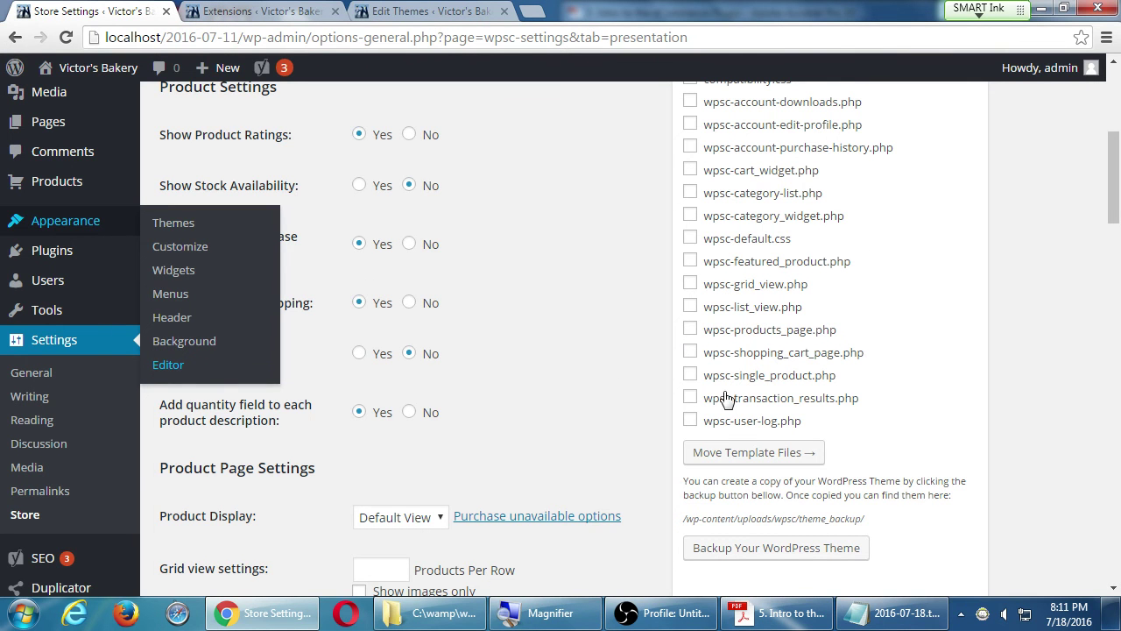
{"action": "left_click", "coordinate": [691, 420]}
{"action": "left_click", "coordinate": [690, 396]}
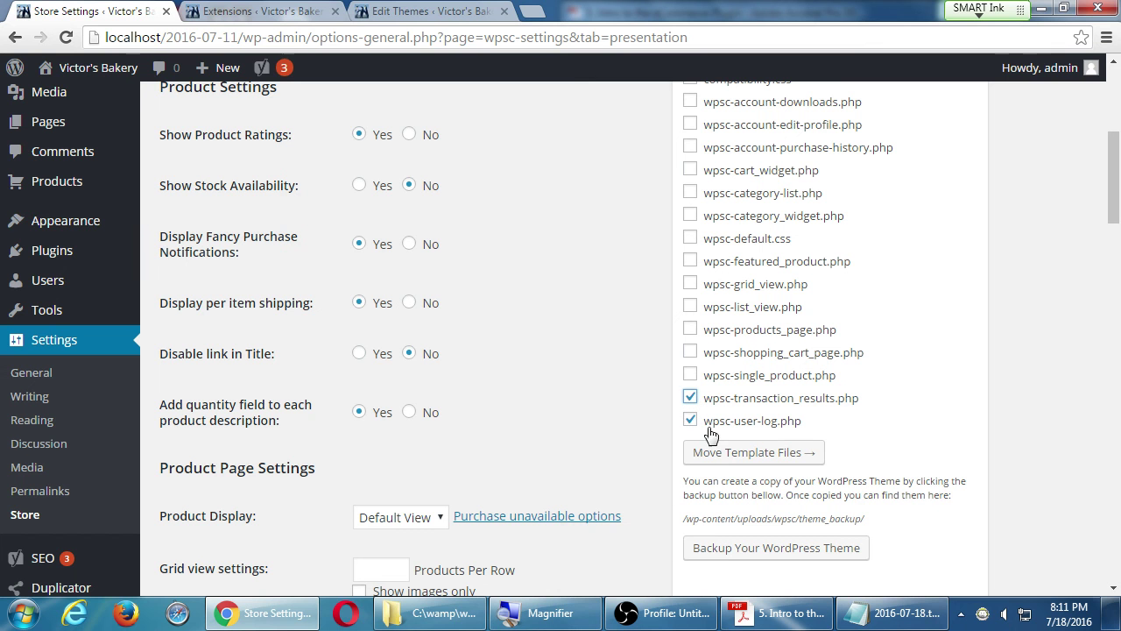
{"action": "left_click", "coordinate": [760, 453]}
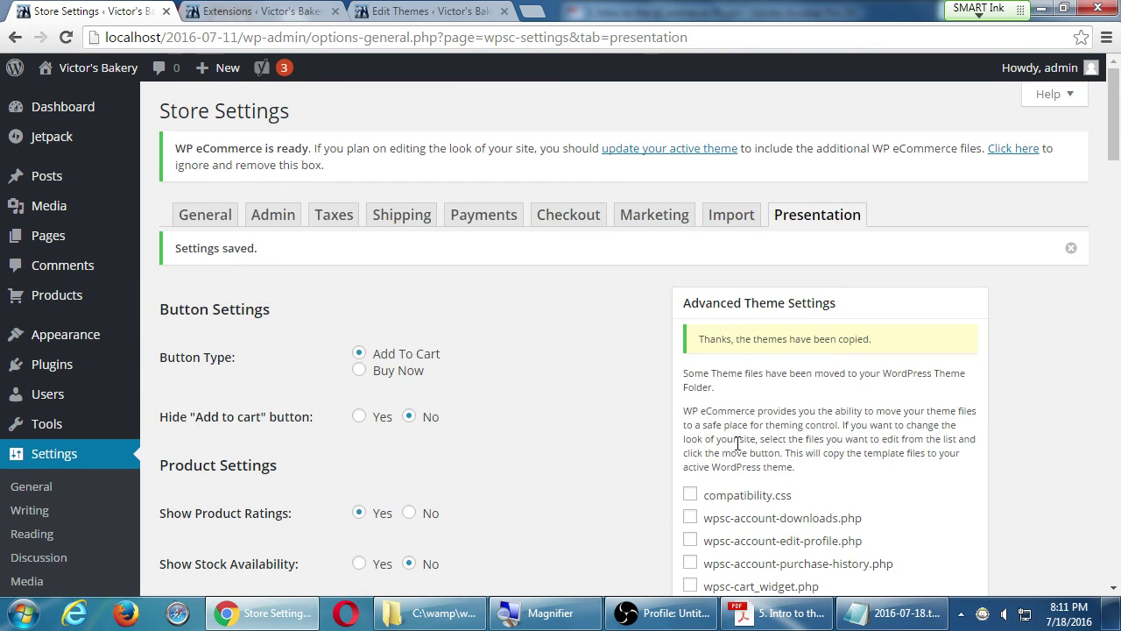
Reload the theme editor and open the wpsc-user-log.php template of the Twenty Sixteen theme.
{"action": "left_click", "coordinate": [412, 10]}
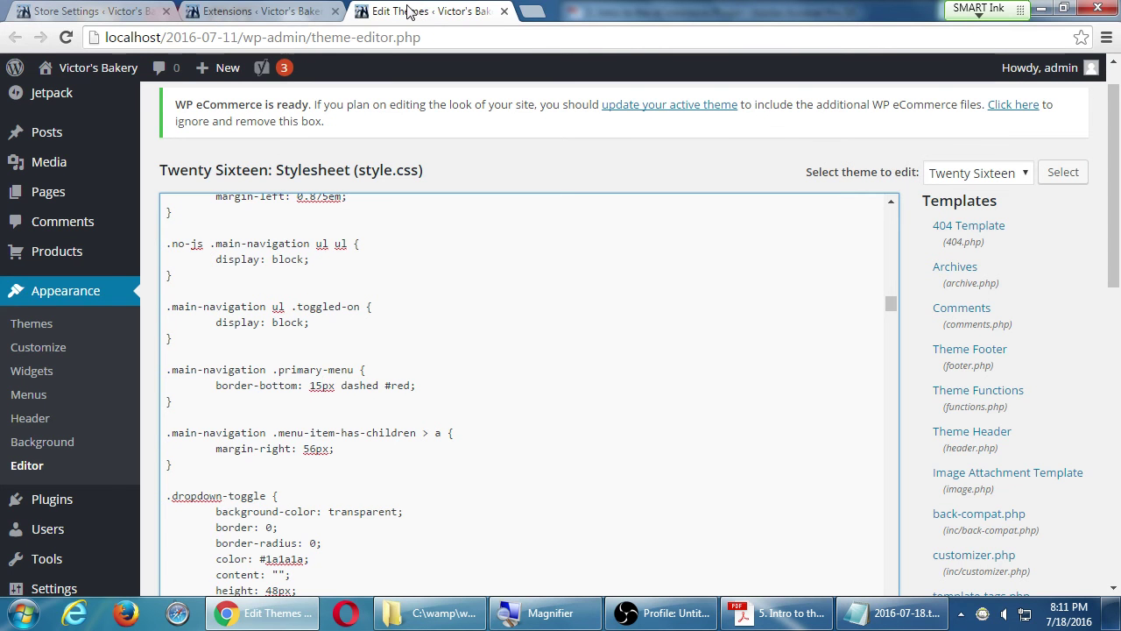
{"action": "key", "text": "F5"}
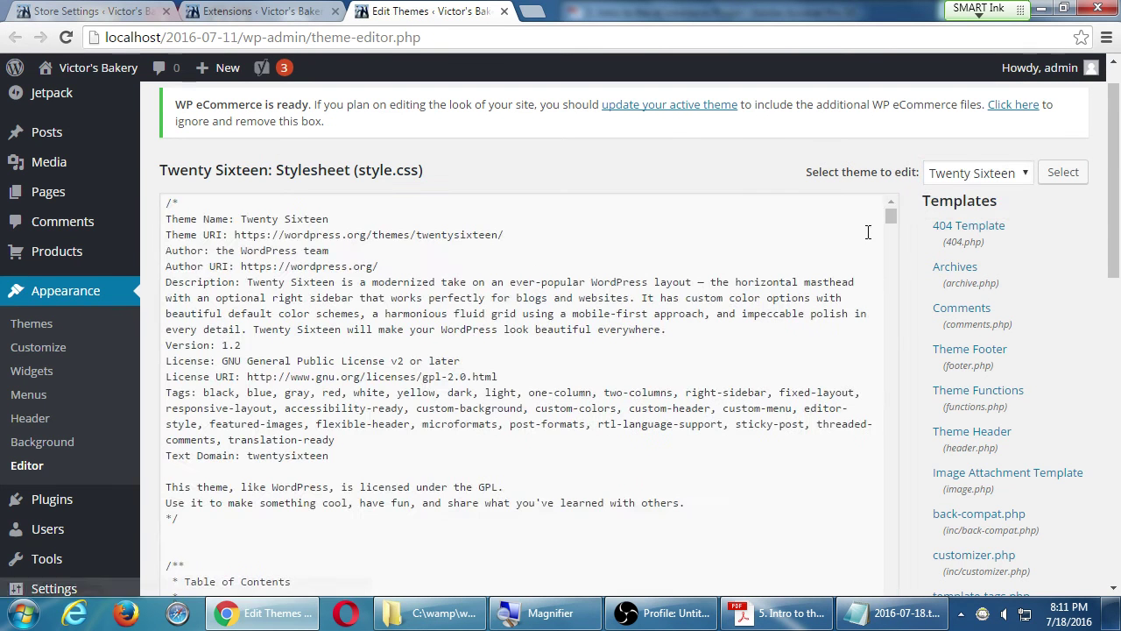
{"action": "left_click", "coordinate": [972, 177]}
{"action": "scroll", "coordinate": [1008, 445], "scroll_direction": "down", "scroll_amount": 10}
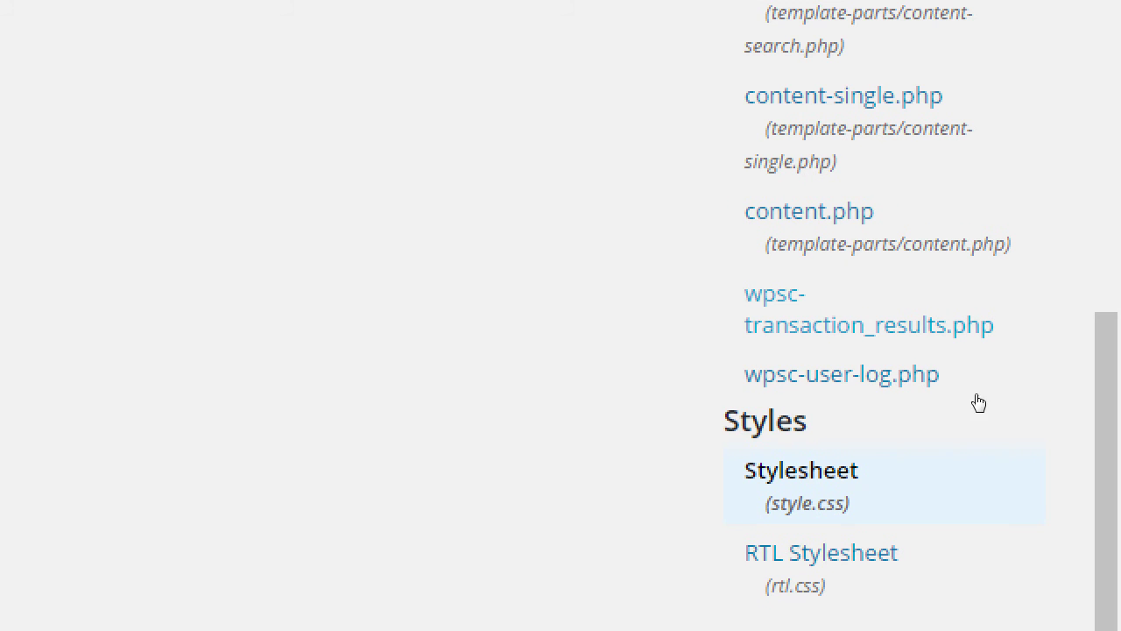
{"action": "left_click", "coordinate": [976, 423]}
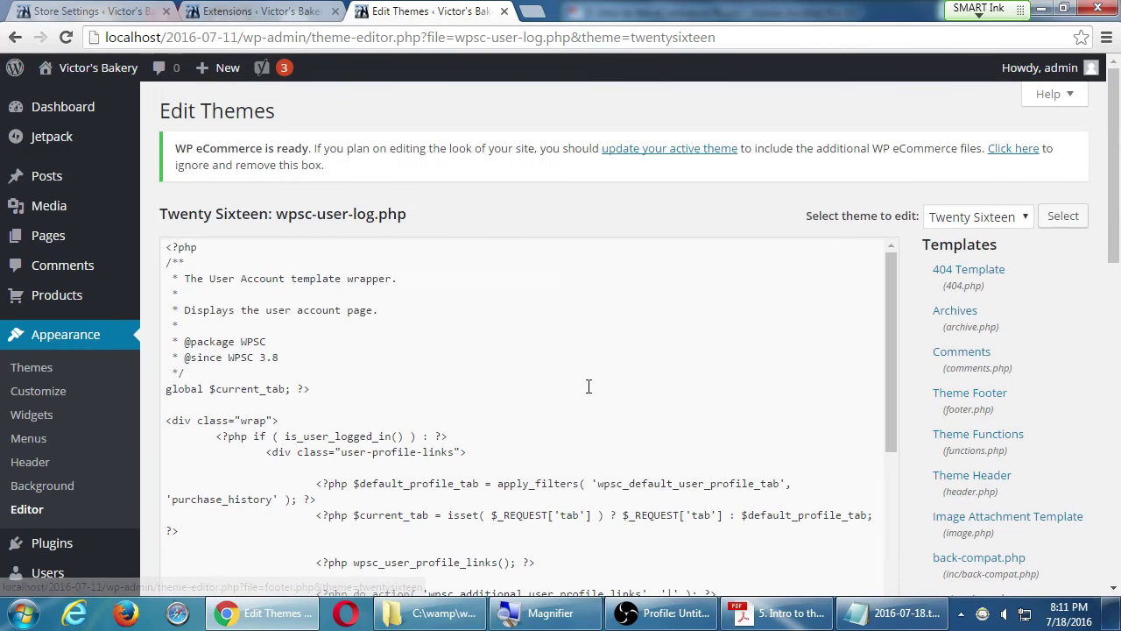
Examine the login form code in wpsc-user-log.php, highlighting the Username and Password labels.
{"action": "scroll", "coordinate": [587, 386], "scroll_direction": "down", "scroll_amount": 4}
{"action": "scroll", "coordinate": [587, 390], "scroll_direction": "down", "scroll_amount": 4}
{"action": "scroll", "coordinate": [587, 389], "scroll_direction": "down", "scroll_amount": 3}
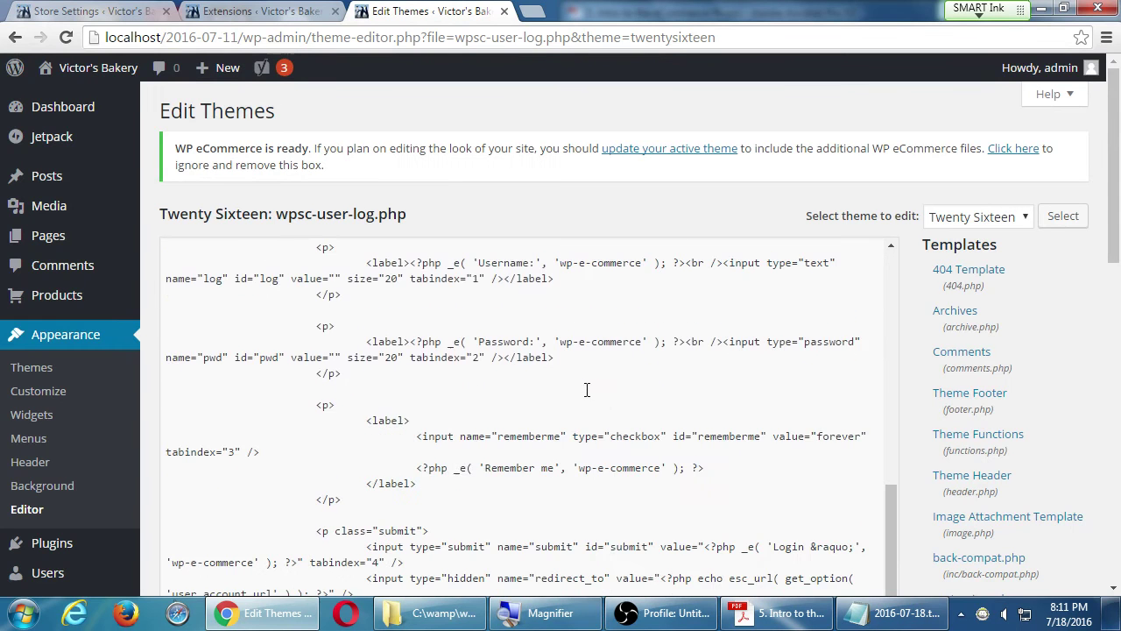
{"action": "scroll", "coordinate": [929, 431], "scroll_direction": "down", "scroll_amount": 2}
{"action": "scroll", "coordinate": [887, 407], "scroll_direction": "up", "scroll_amount": 1}
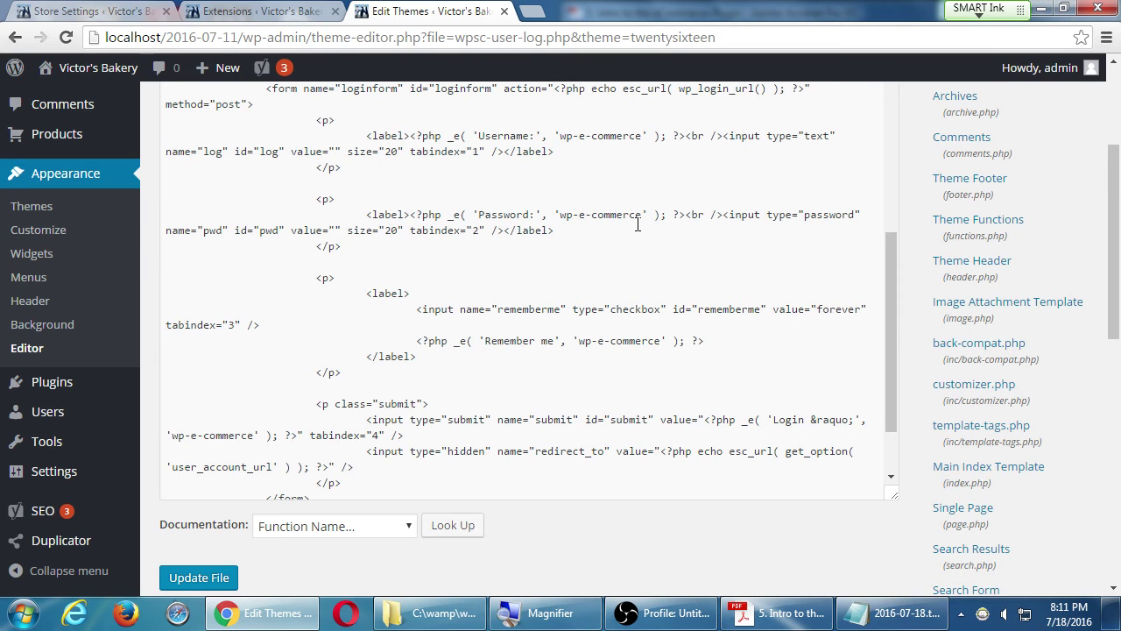
{"action": "scroll", "coordinate": [657, 239], "scroll_direction": "up", "scroll_amount": 1}
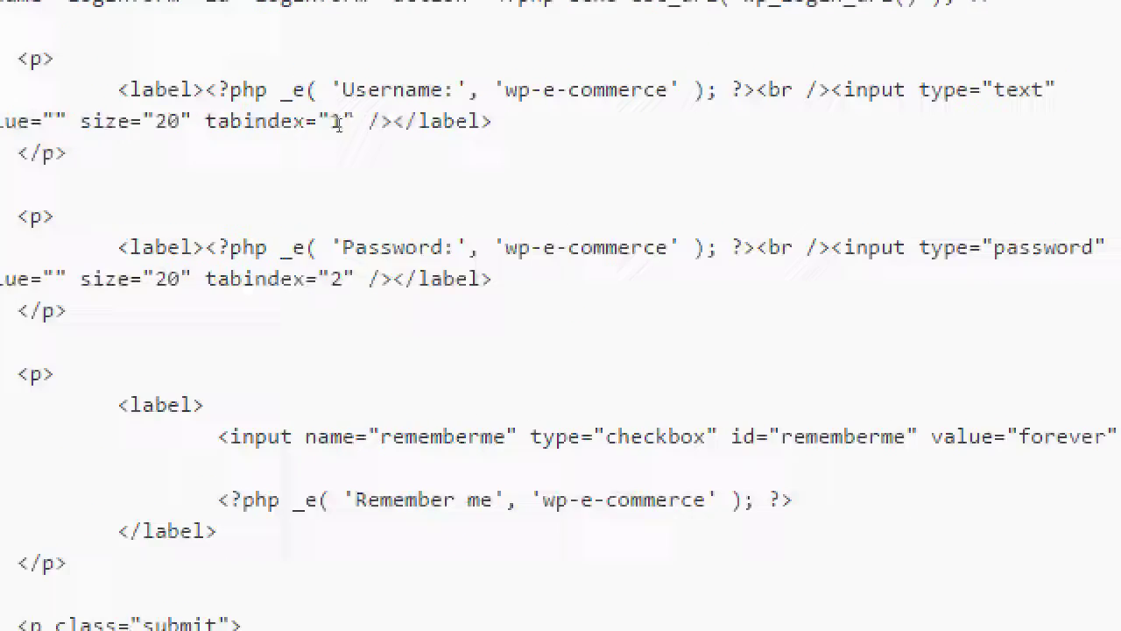
{"action": "left_click", "coordinate": [503, 150]}
{"action": "double_click", "coordinate": [531, 244]}
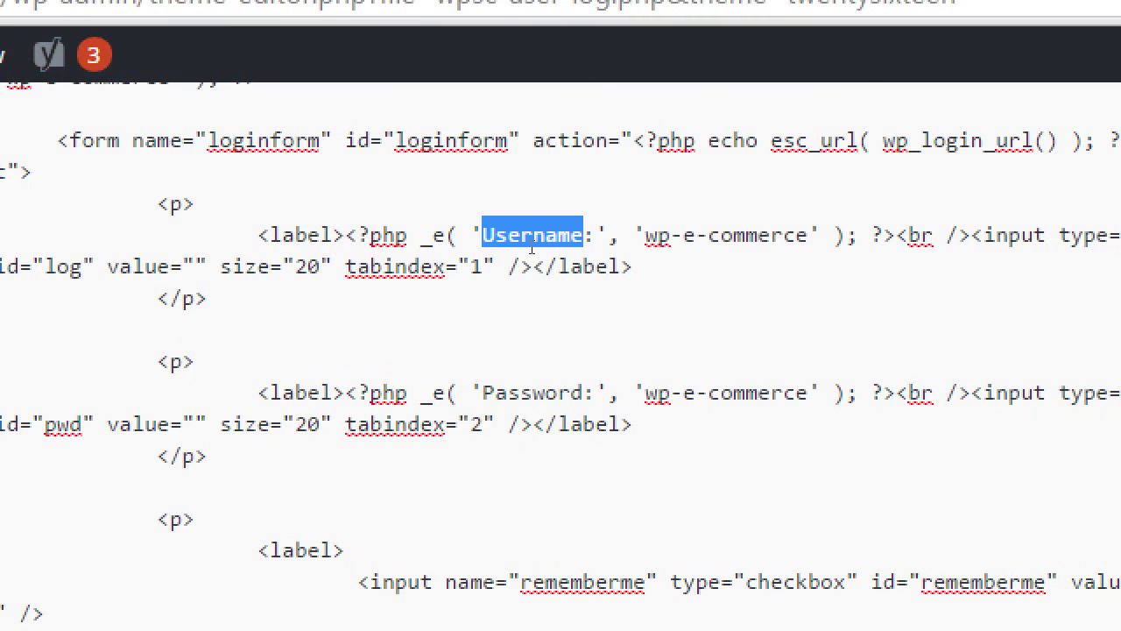
{"action": "double_click", "coordinate": [545, 393]}
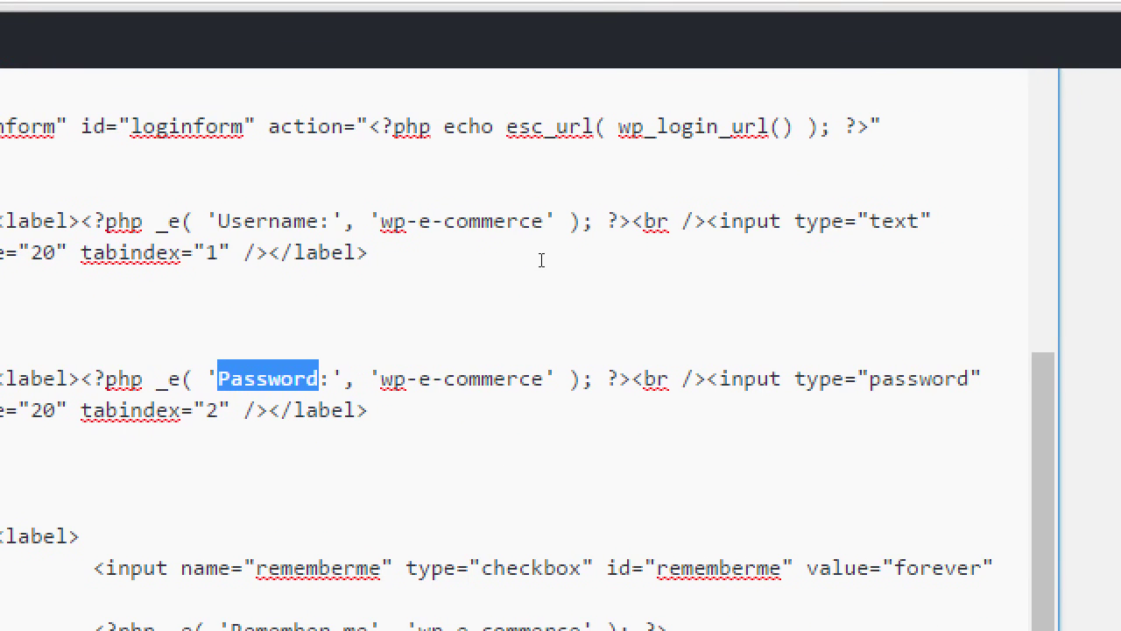
Add placeholder="Your Password" to the password input in wpsc-user-log.php and update the file.
{"action": "left_click", "coordinate": [230, 409]}
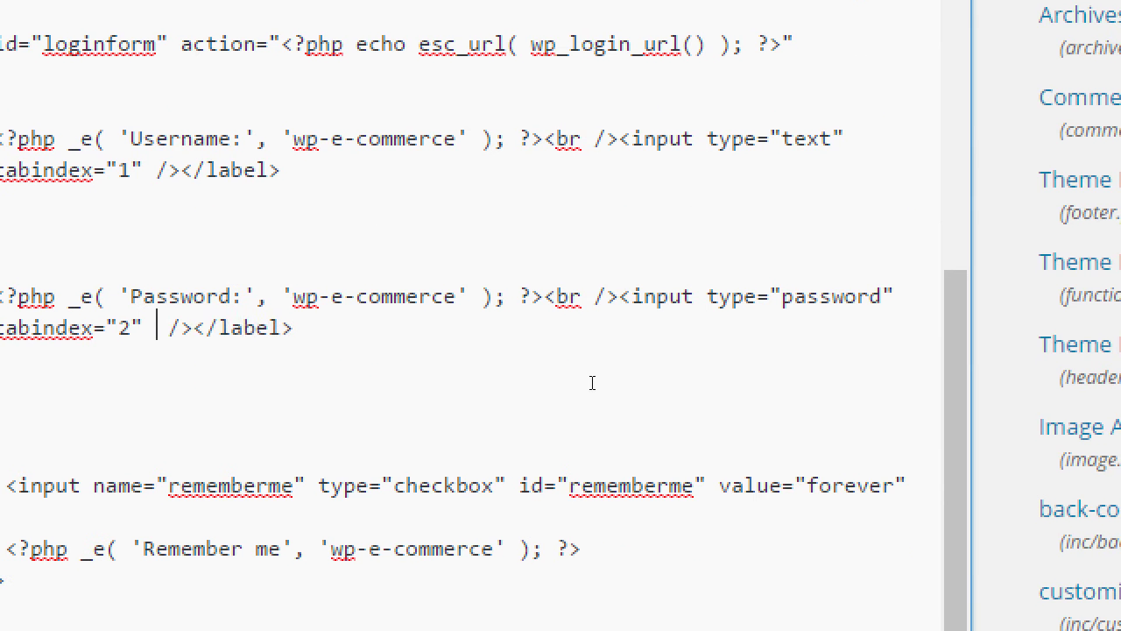
{"action": "type", "text": "placeholder=\"Your "}
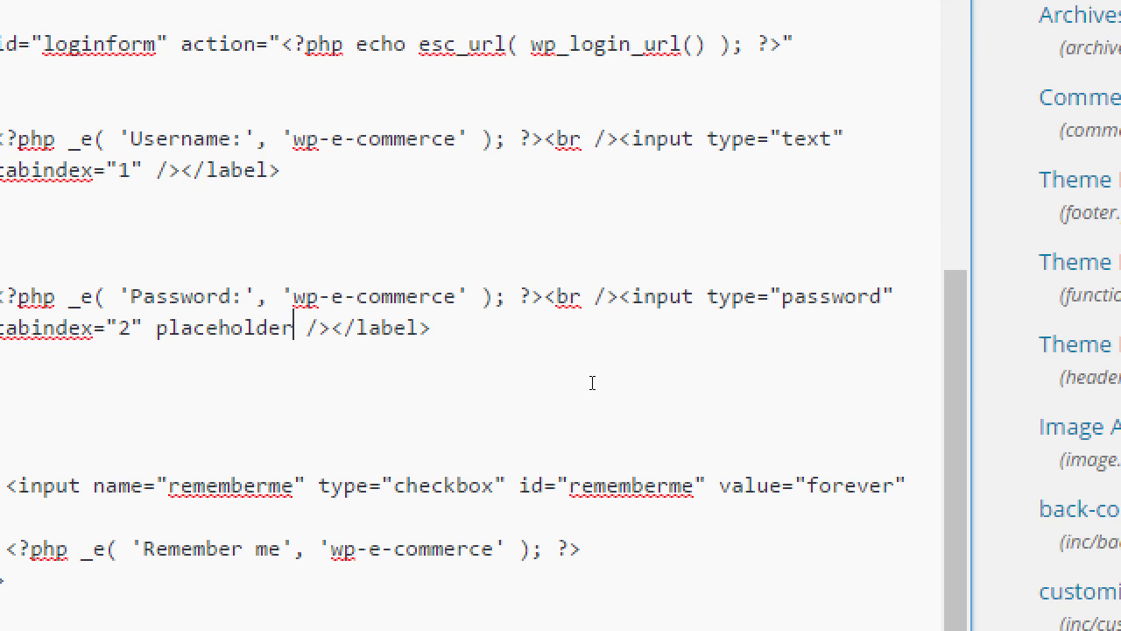
{"action": "type", "text": "\""}
{"action": "key", "text": "Left"}
{"action": "type", "text": "Your "}
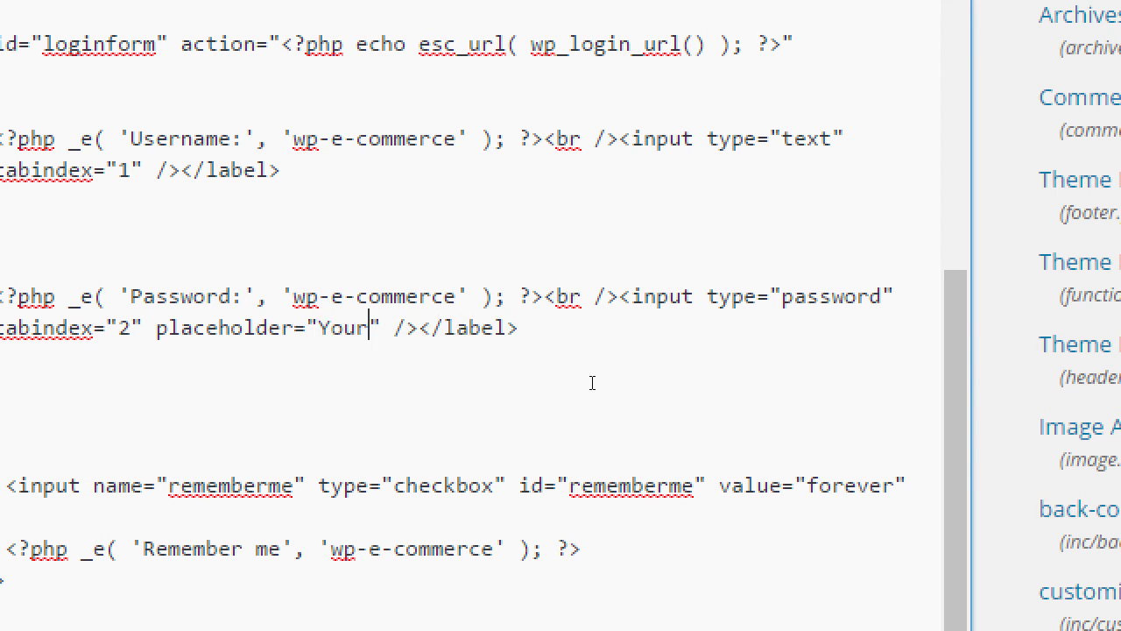
{"action": "type", "text": "Password"}
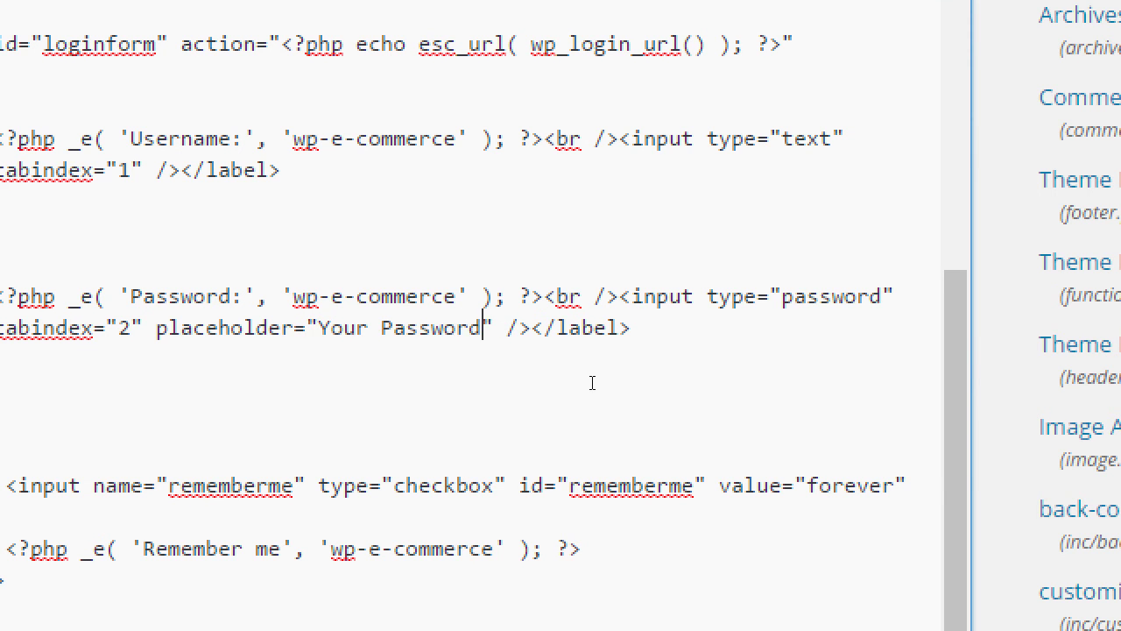
{"action": "key", "text": "super+minus"}
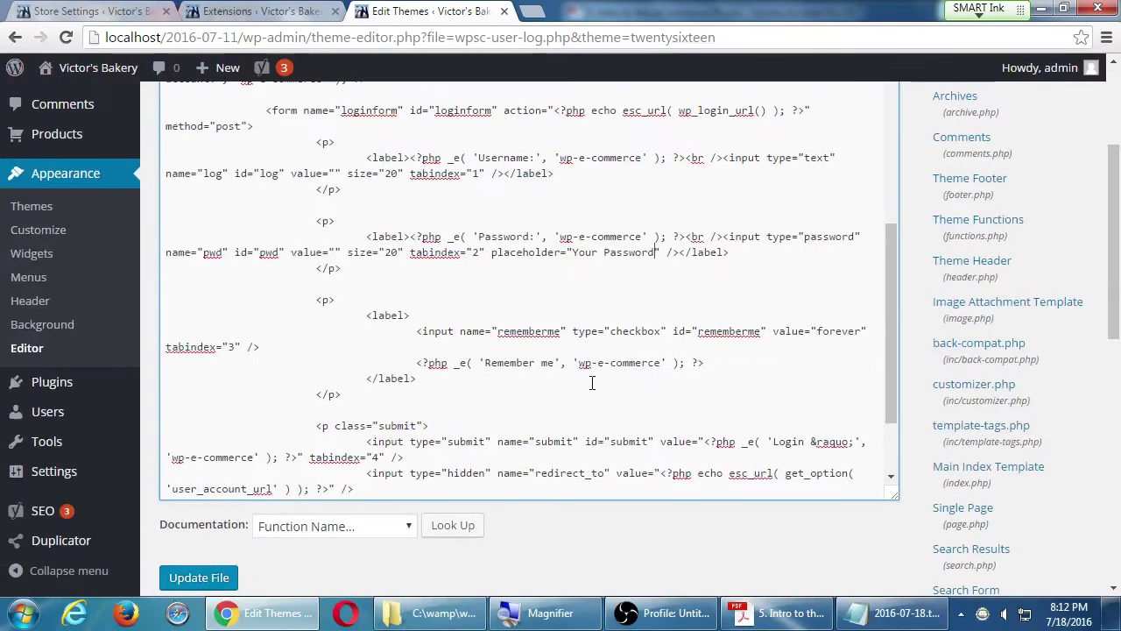
{"action": "left_click", "coordinate": [220, 578]}
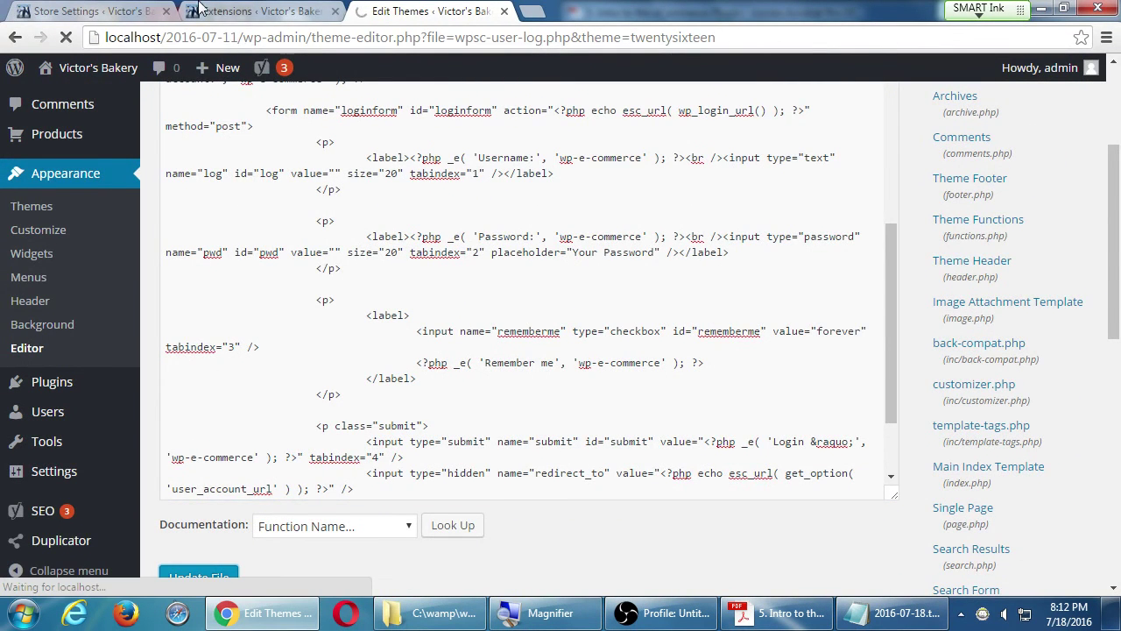
Return to the Store Settings and review the list of movable template files.
{"action": "left_click", "coordinate": [77, 9]}
{"action": "scroll", "coordinate": [896, 233], "scroll_direction": "down", "scroll_amount": 4}
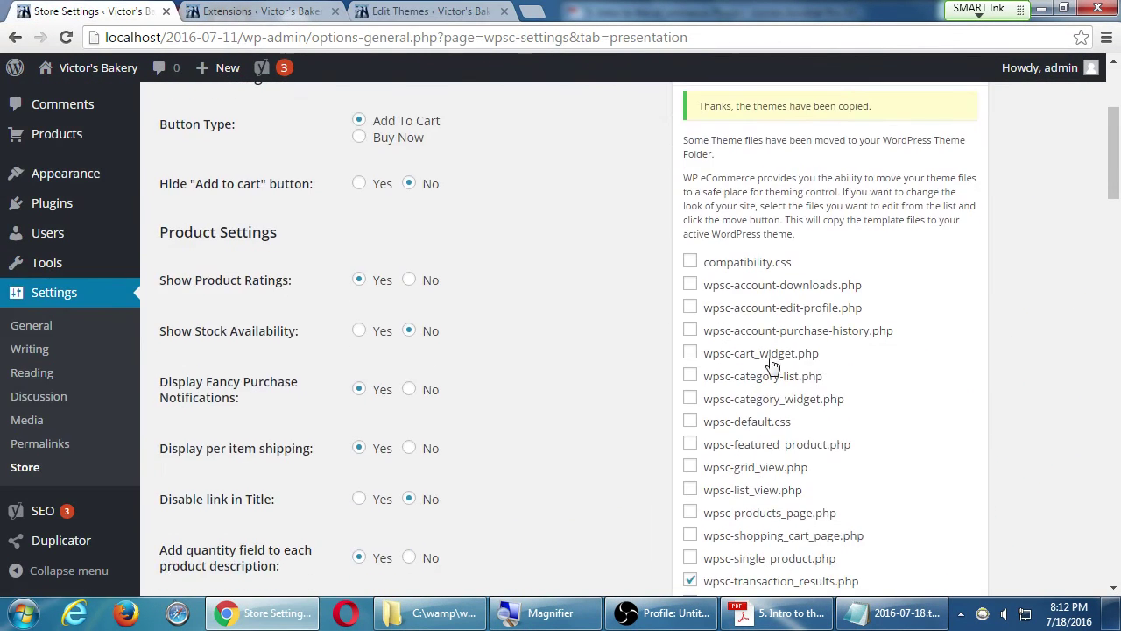
Back up the WordPress theme from the store's advanced theme settings.
{"action": "scroll", "coordinate": [759, 465], "scroll_direction": "down", "scroll_amount": 2}
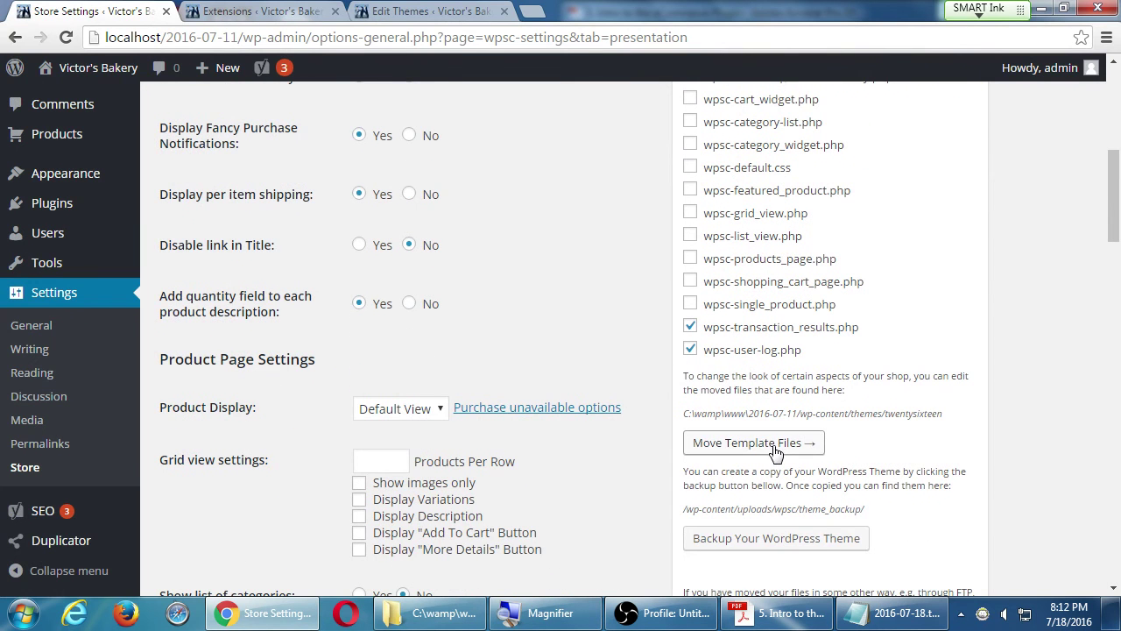
{"action": "scroll", "coordinate": [867, 534], "scroll_direction": "down", "scroll_amount": 2}
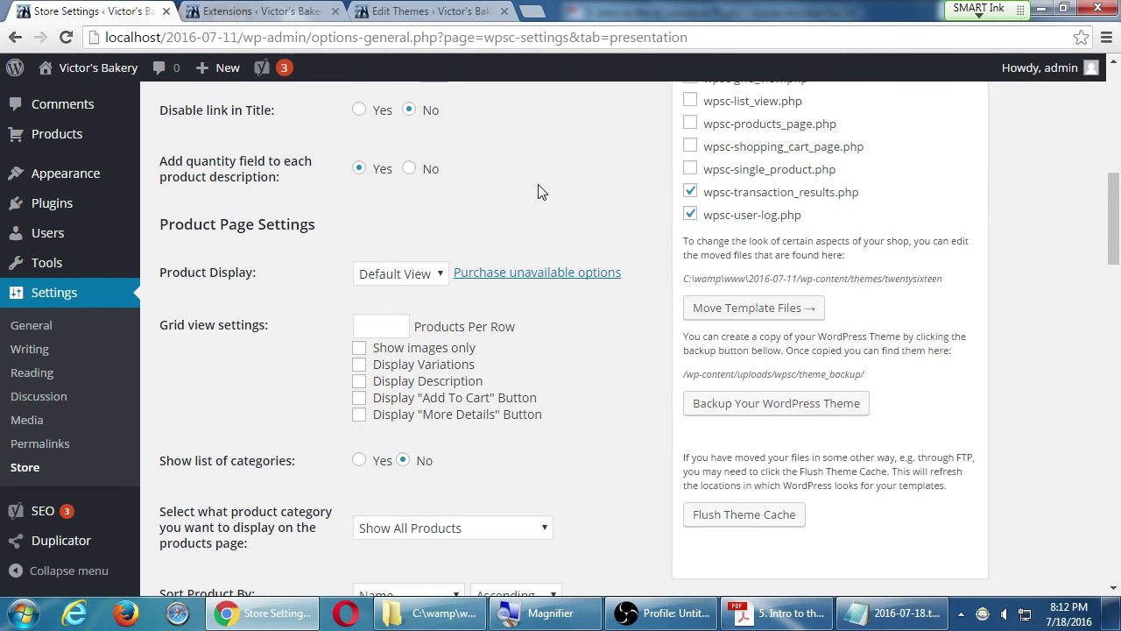
{"action": "left_click", "coordinate": [785, 409]}
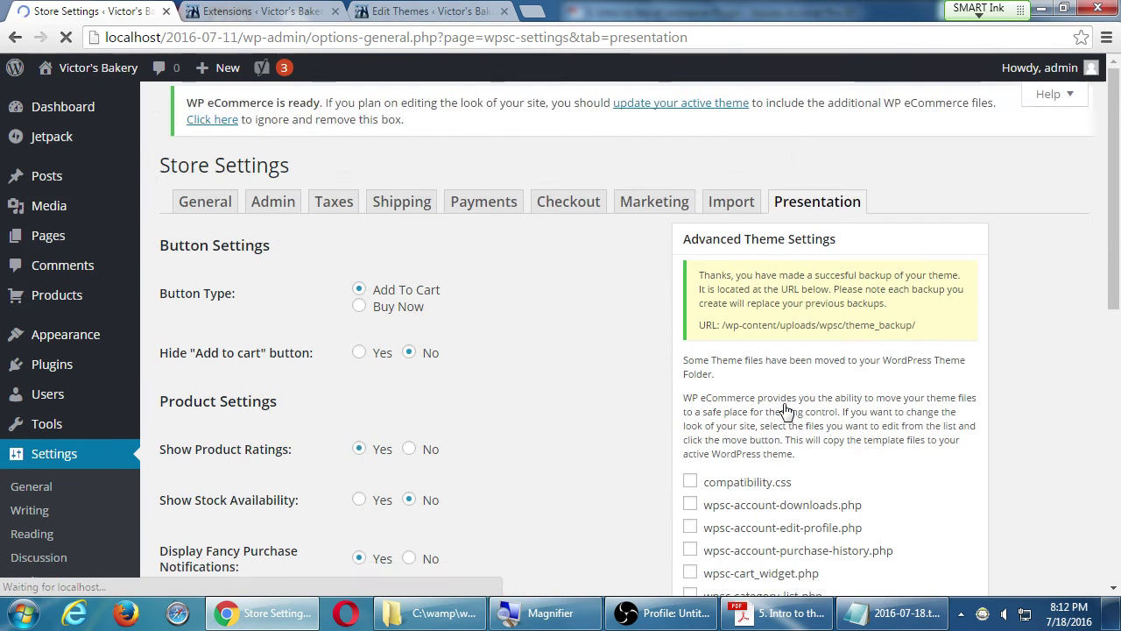
Examine the wpsc-user-log.php code and the Twenty Sixteen template file list in the theme editor.
{"action": "key", "text": "ctrl+3"}
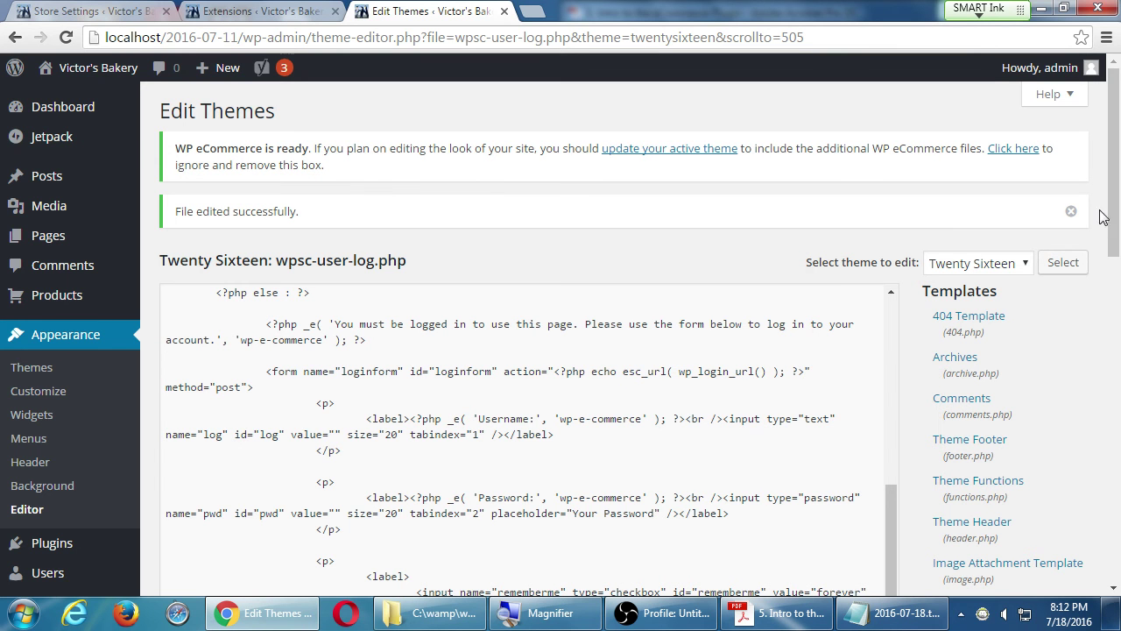
{"action": "scroll", "coordinate": [1064, 245], "scroll_direction": "down", "scroll_amount": 4}
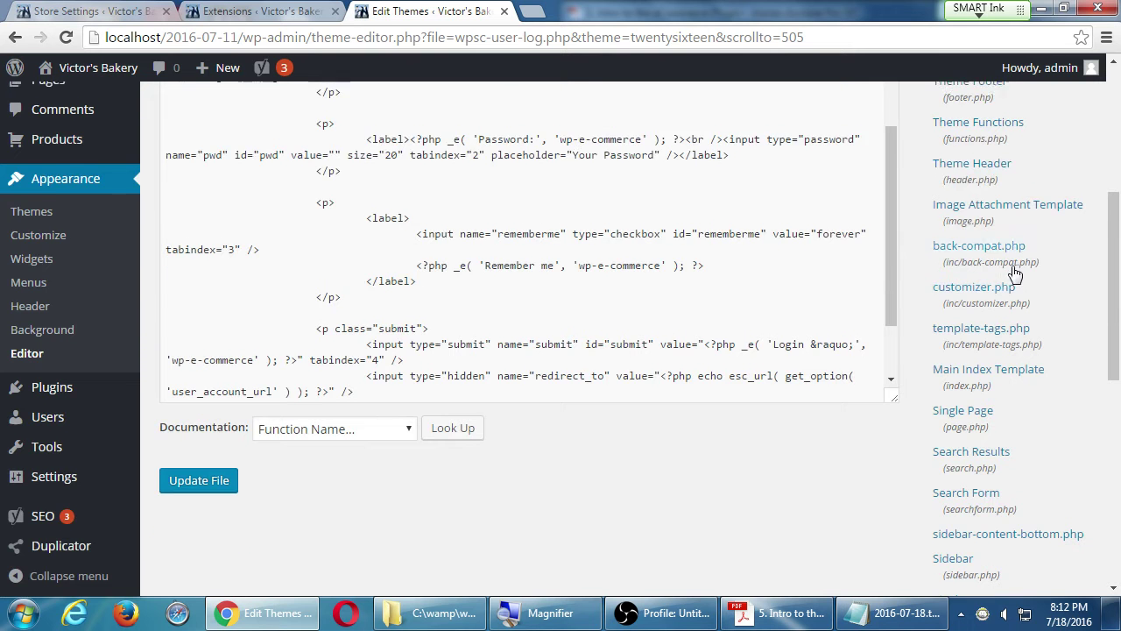
{"action": "scroll", "coordinate": [979, 219], "scroll_direction": "up", "scroll_amount": 3}
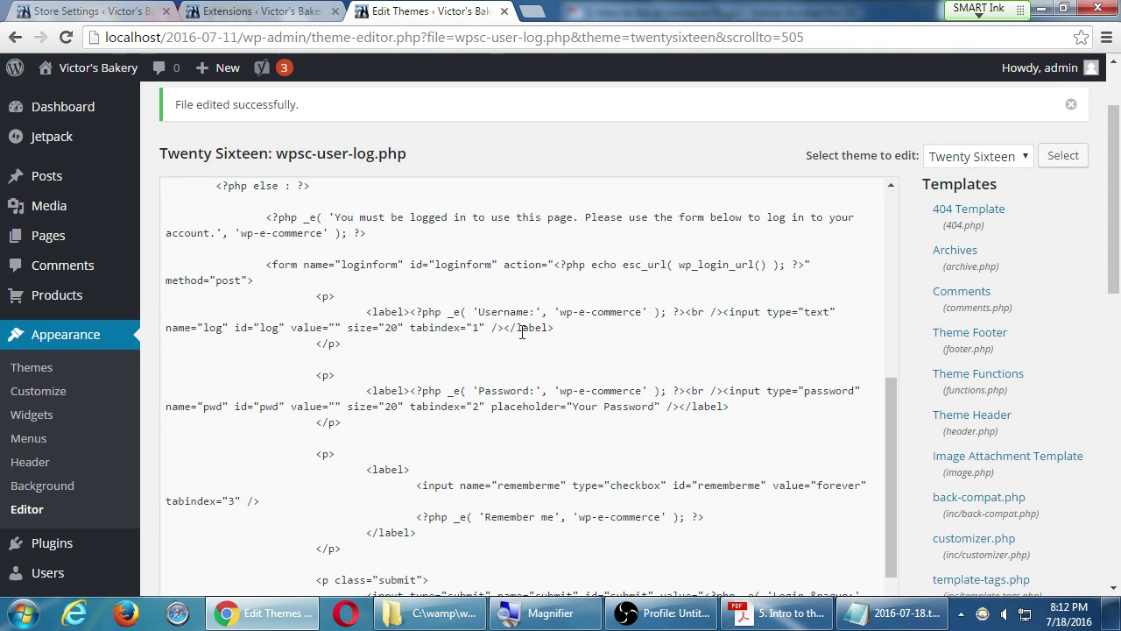
{"action": "scroll", "coordinate": [473, 456], "scroll_direction": "down", "scroll_amount": 10}
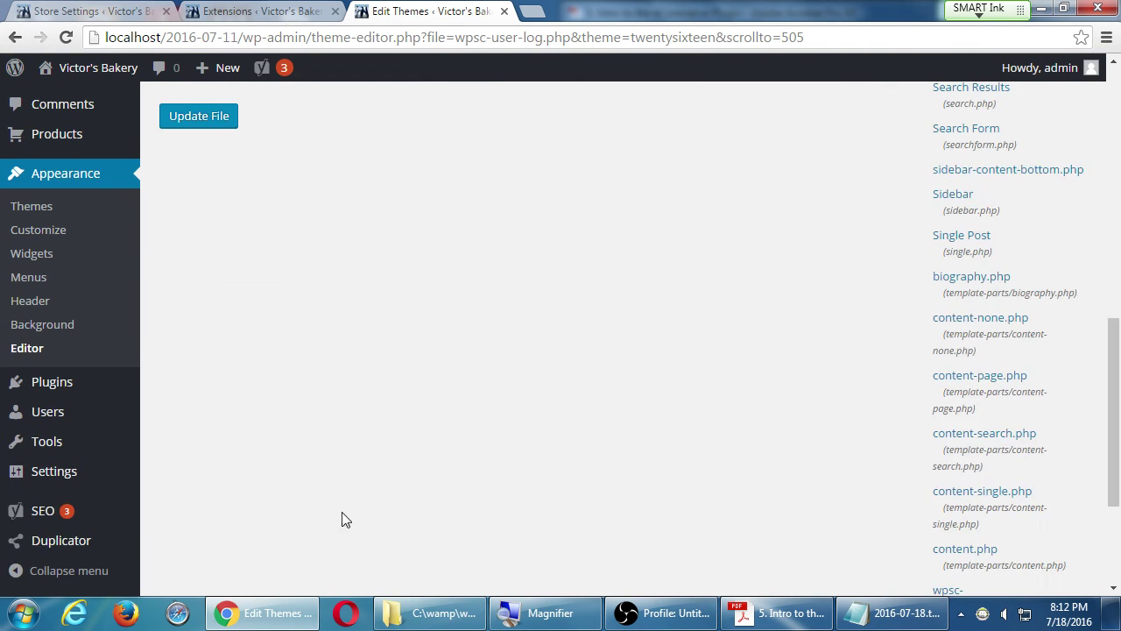
{"action": "scroll", "coordinate": [342, 517], "scroll_direction": "up", "scroll_amount": 3}
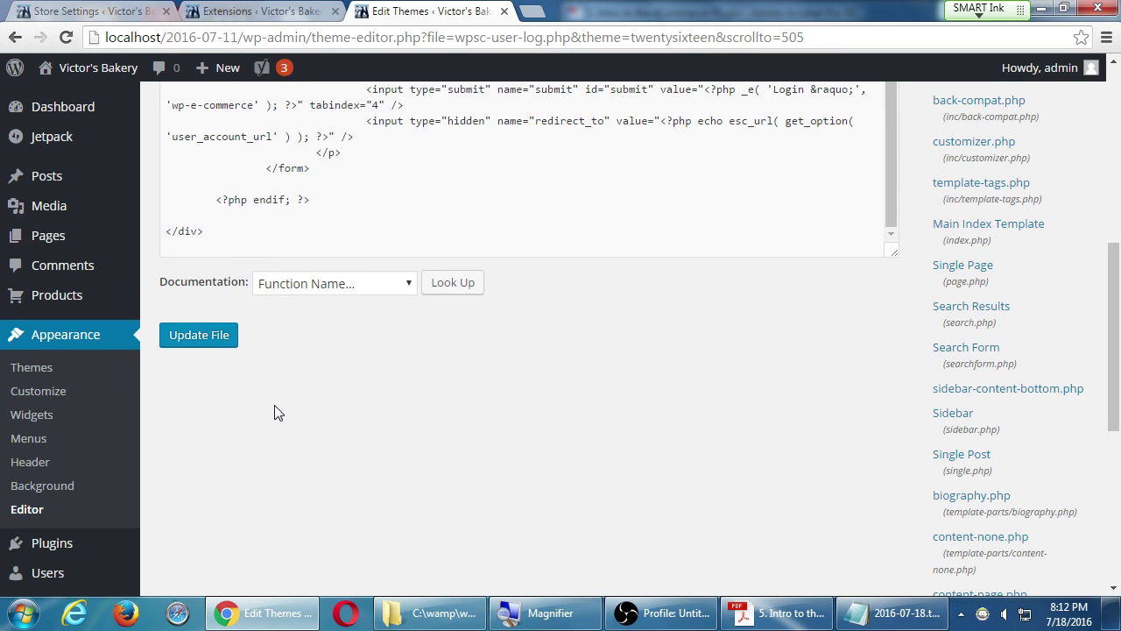
{"action": "scroll", "coordinate": [954, 474], "scroll_direction": "up", "scroll_amount": 4}
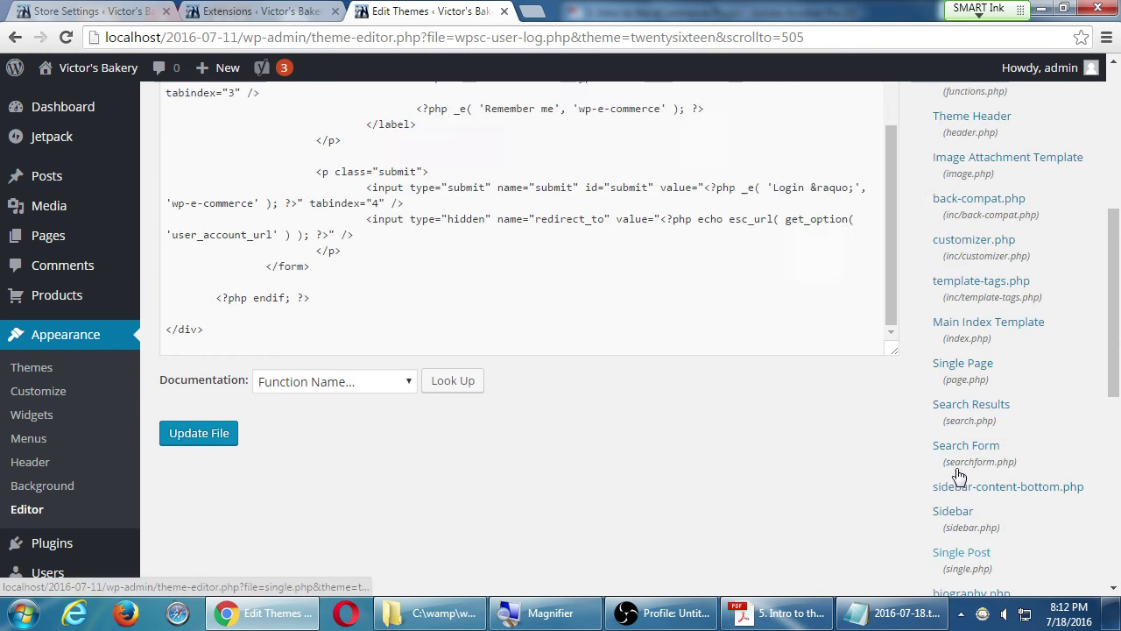
{"action": "scroll", "coordinate": [956, 469], "scroll_direction": "up", "scroll_amount": 1}
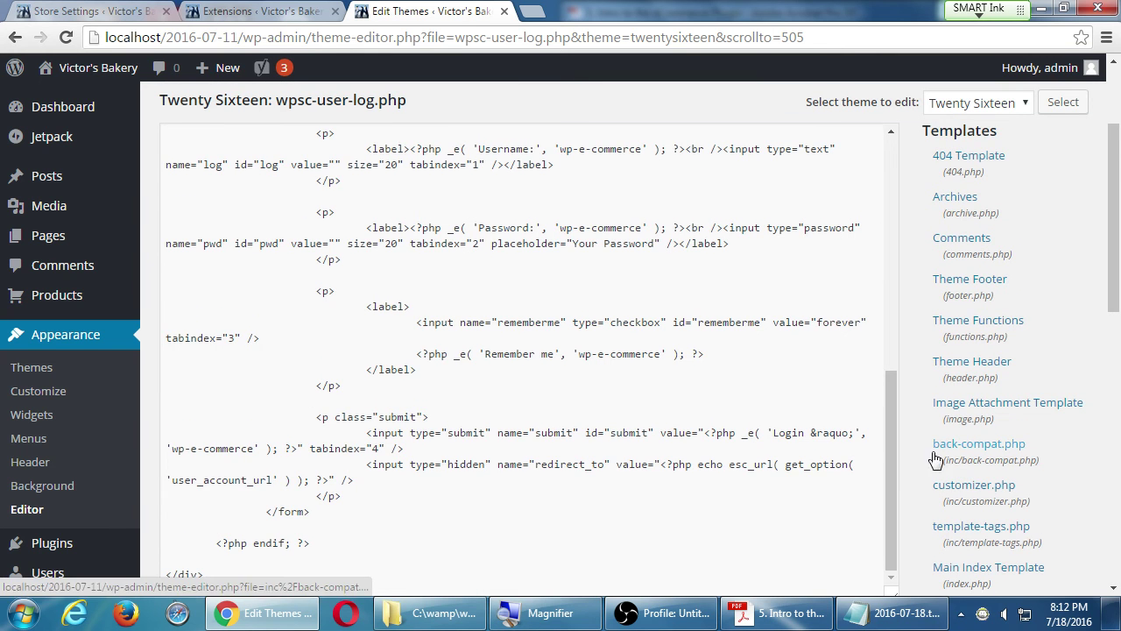
{"action": "scroll", "coordinate": [894, 189], "scroll_direction": "up", "scroll_amount": 7}
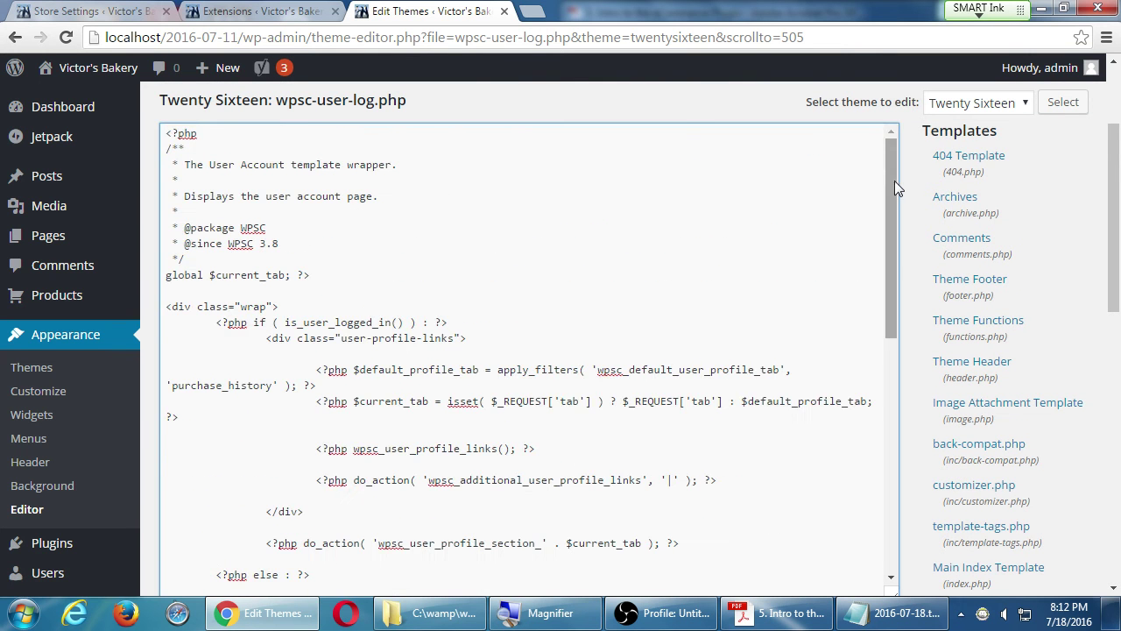
{"action": "left_click", "coordinate": [682, 128]}
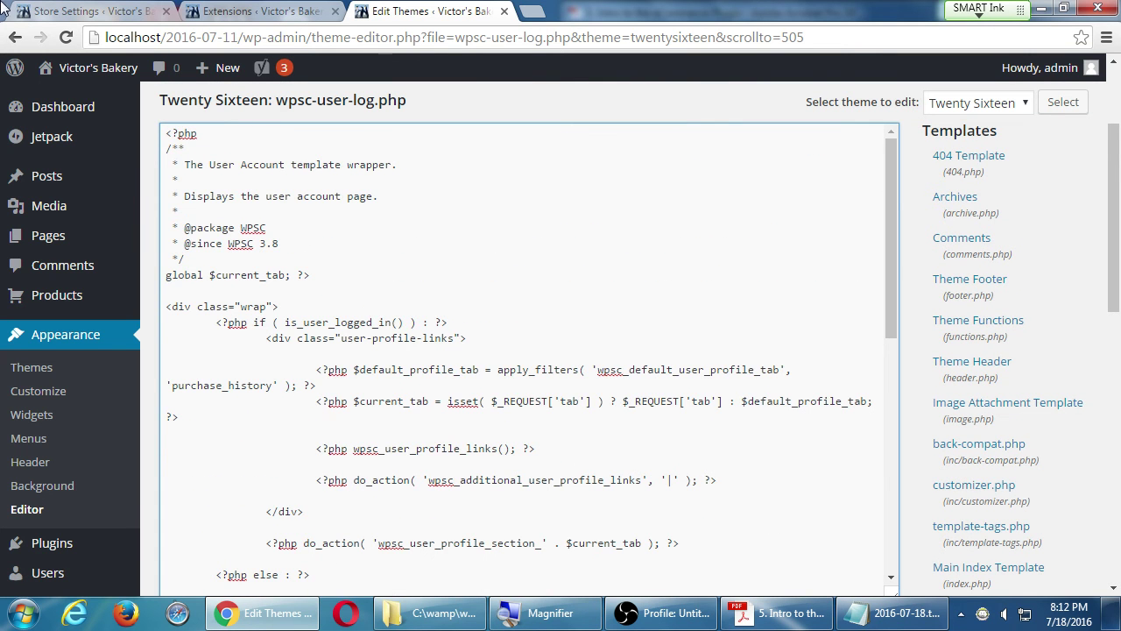
Return to the store's presentation settings and review the product options and the list of movable template files.
{"action": "left_click", "coordinate": [652, 613]}
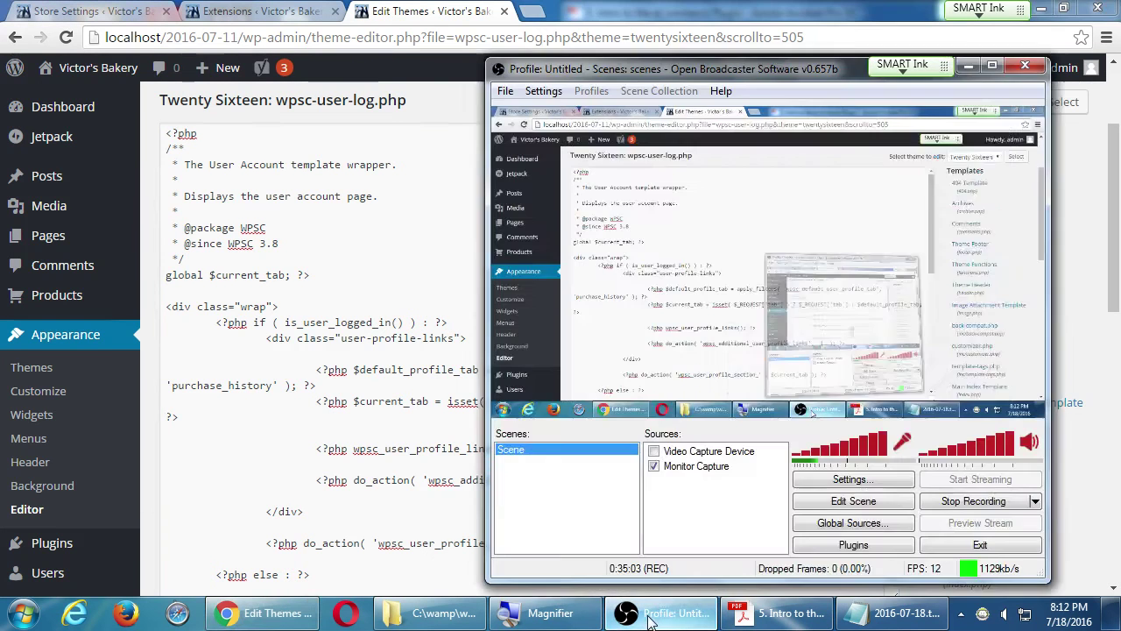
{"action": "left_click", "coordinate": [663, 613]}
{"action": "left_click", "coordinate": [156, 13]}
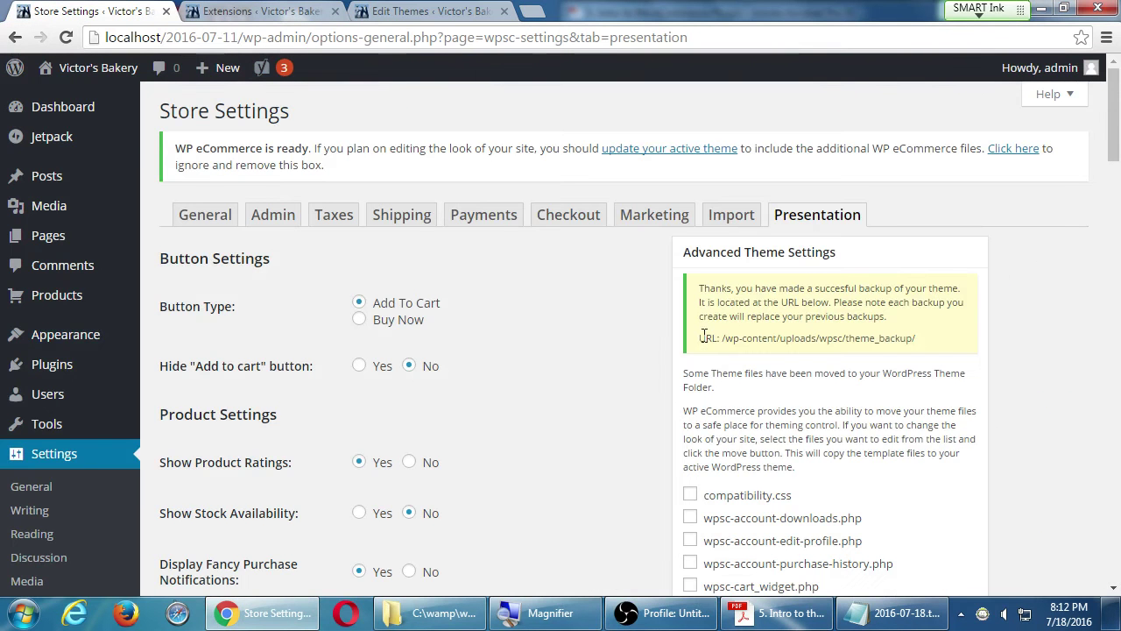
{"action": "scroll", "coordinate": [568, 368], "scroll_direction": "down", "scroll_amount": 2}
{"action": "scroll", "coordinate": [569, 366], "scroll_direction": "down", "scroll_amount": 8}
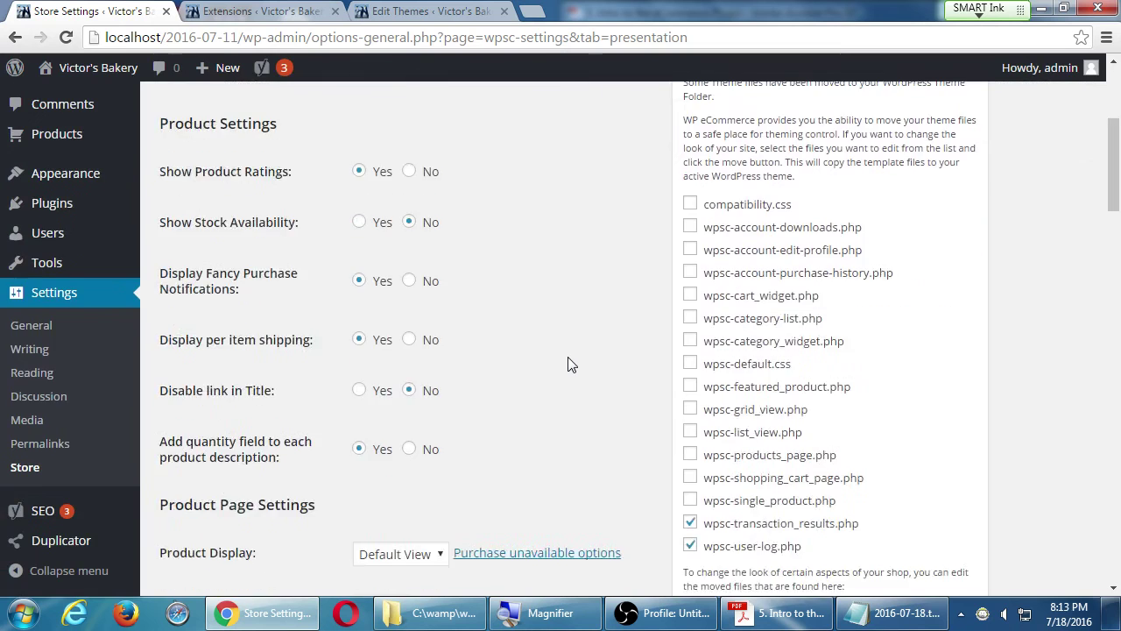
{"action": "scroll", "coordinate": [584, 355], "scroll_direction": "up", "scroll_amount": 8}
{"action": "scroll", "coordinate": [586, 357], "scroll_direction": "up", "scroll_amount": 1}
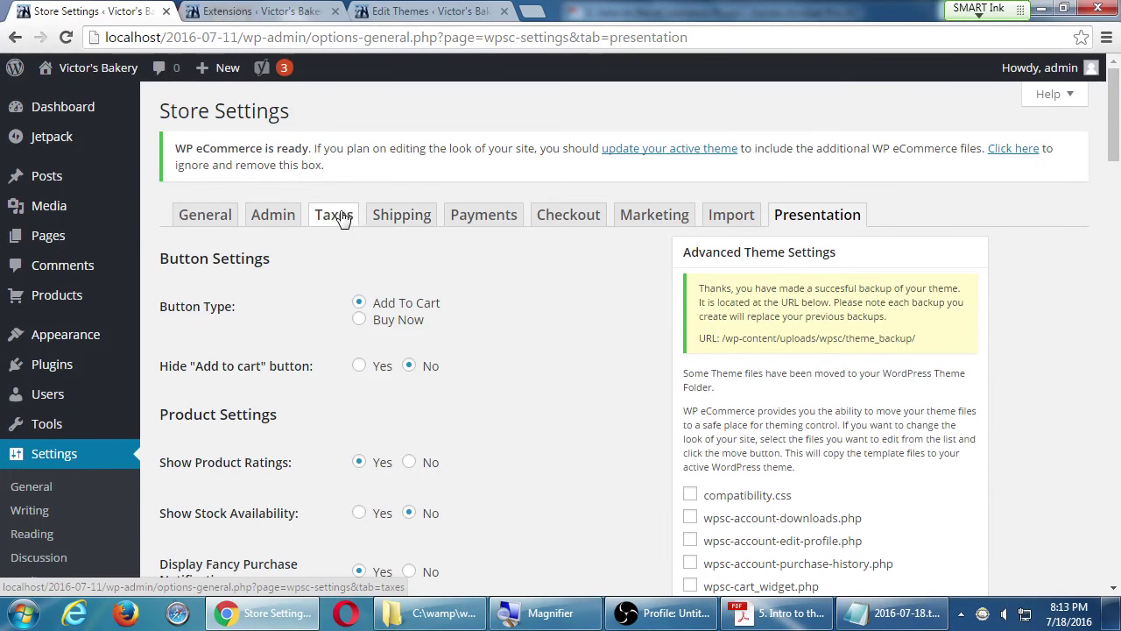
Turn tax on in the store's tax settings and save the changes.
{"action": "left_click", "coordinate": [321, 219]}
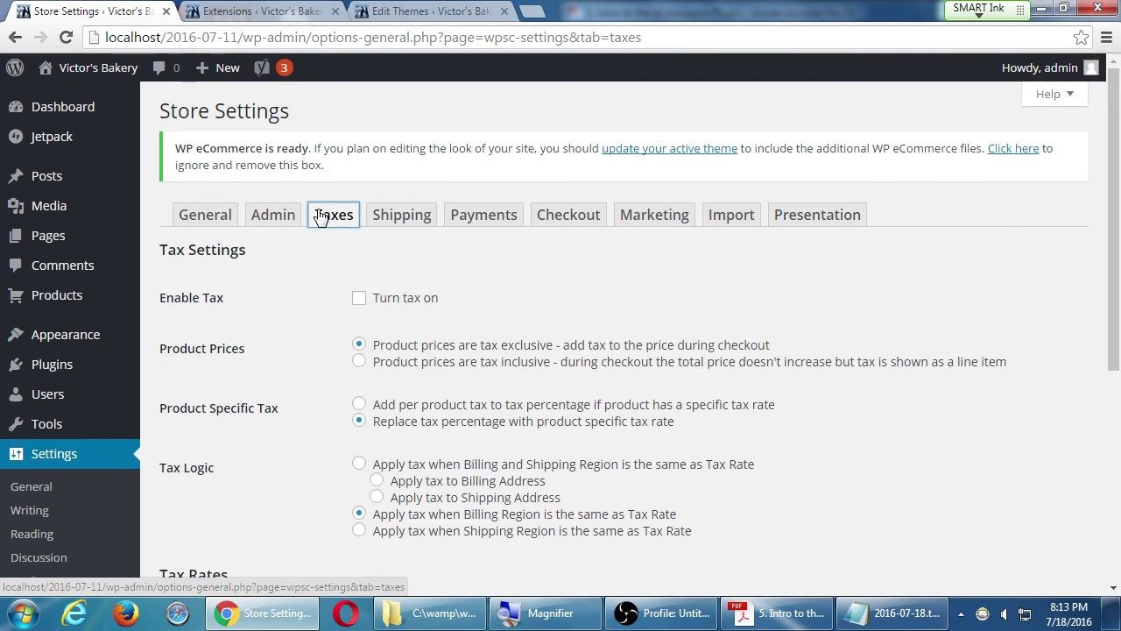
{"action": "scroll", "coordinate": [414, 209], "scroll_direction": "down", "scroll_amount": 3}
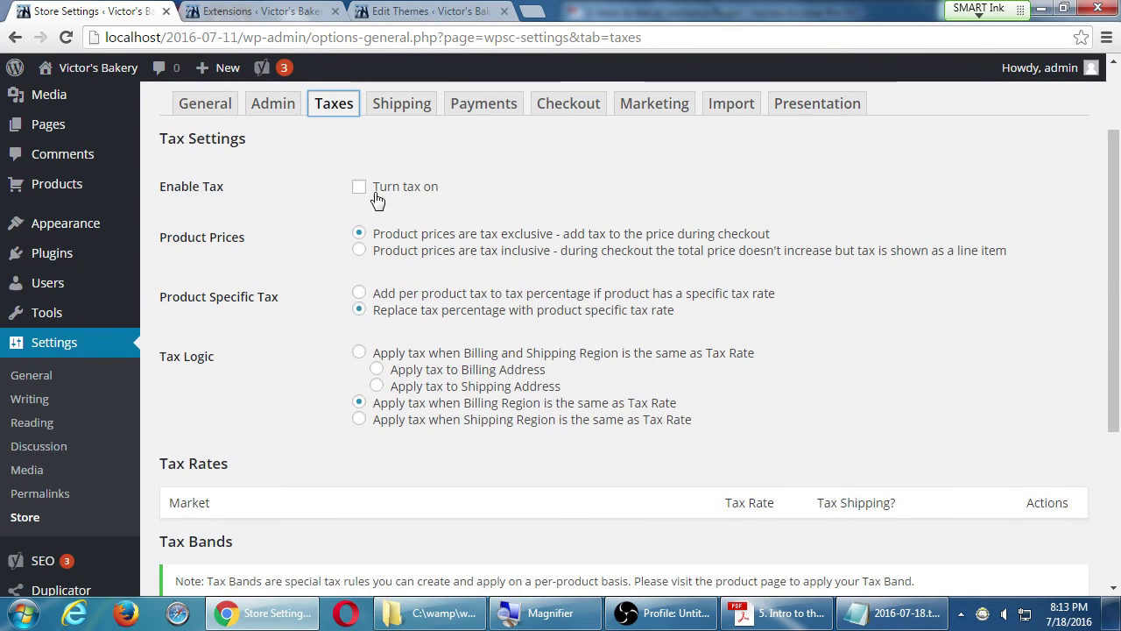
{"action": "scroll", "coordinate": [408, 254], "scroll_direction": "down", "scroll_amount": 3}
{"action": "scroll", "coordinate": [415, 281], "scroll_direction": "up", "scroll_amount": 4}
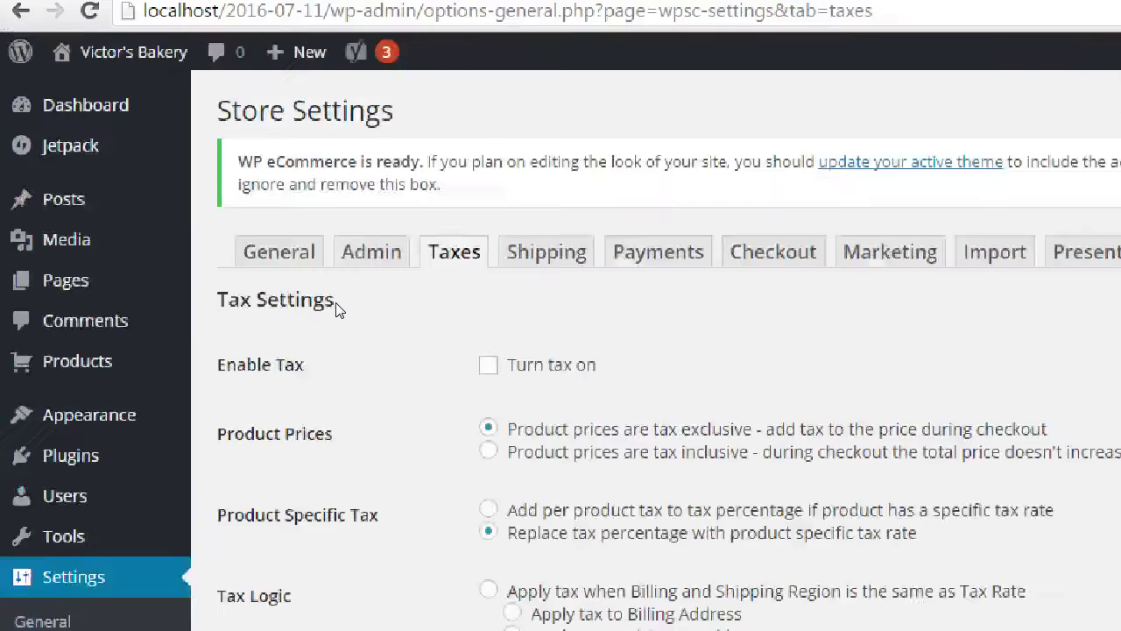
{"action": "scroll", "coordinate": [343, 264], "scroll_direction": "down", "scroll_amount": 1}
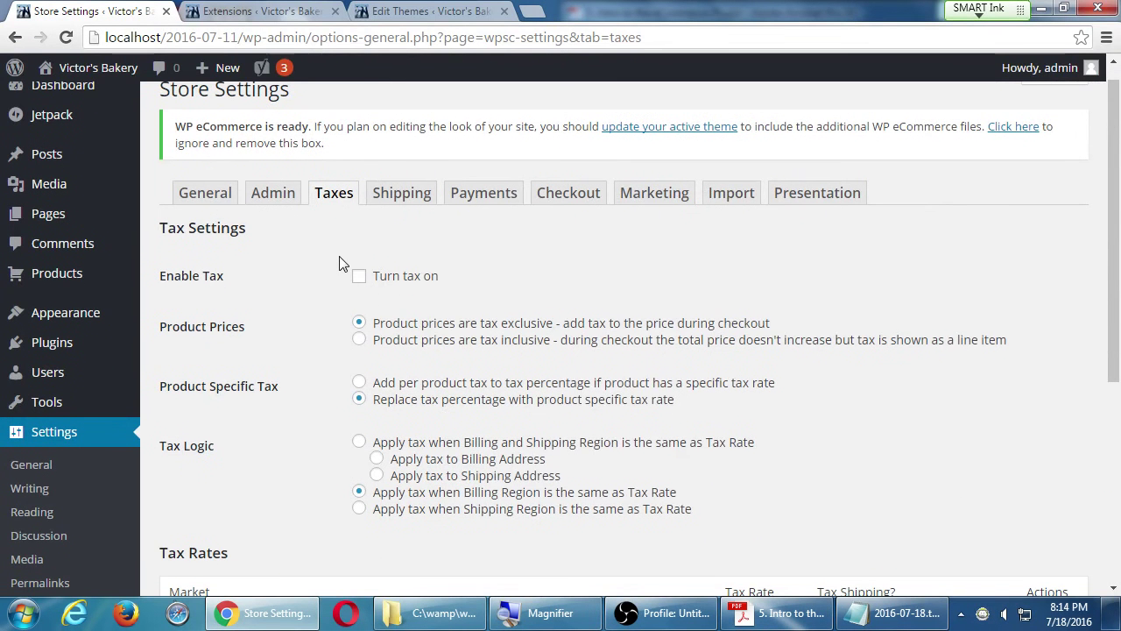
{"action": "left_click", "coordinate": [358, 279]}
{"action": "scroll", "coordinate": [364, 286], "scroll_direction": "down", "scroll_amount": 5}
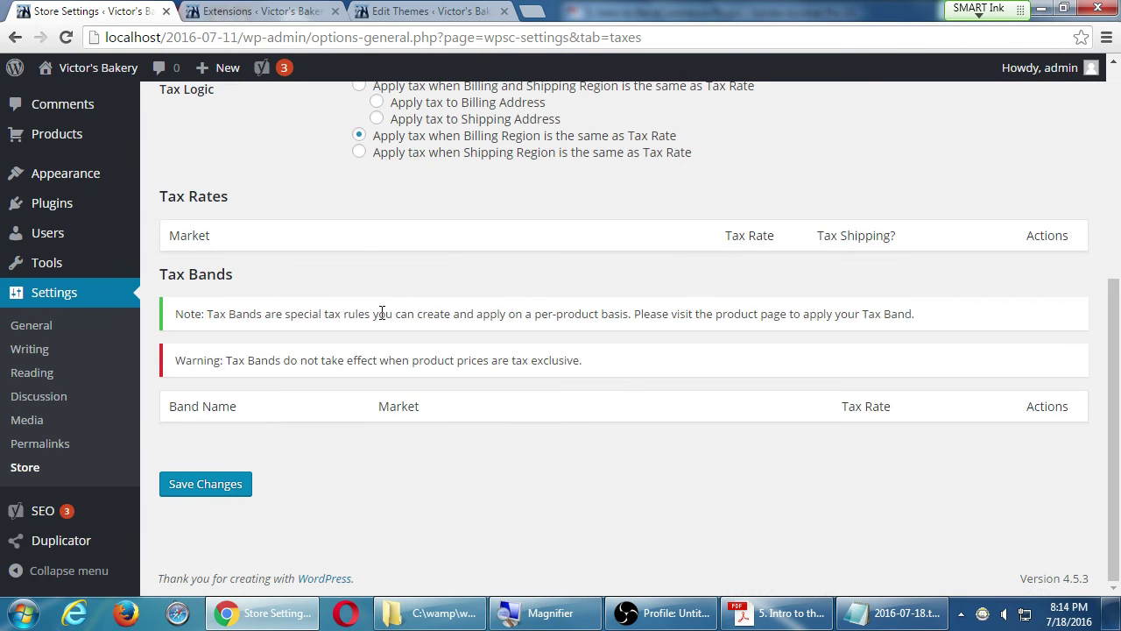
{"action": "left_click", "coordinate": [211, 484]}
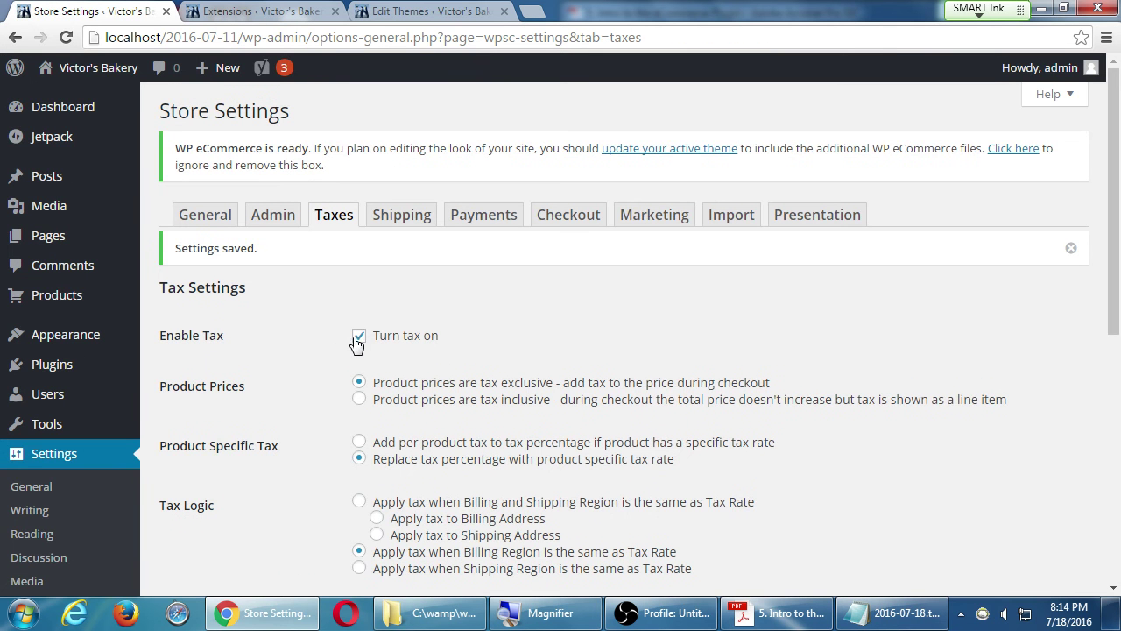
{"action": "scroll", "coordinate": [277, 451], "scroll_direction": "down", "scroll_amount": 10}
{"action": "left_click", "coordinate": [243, 477]}
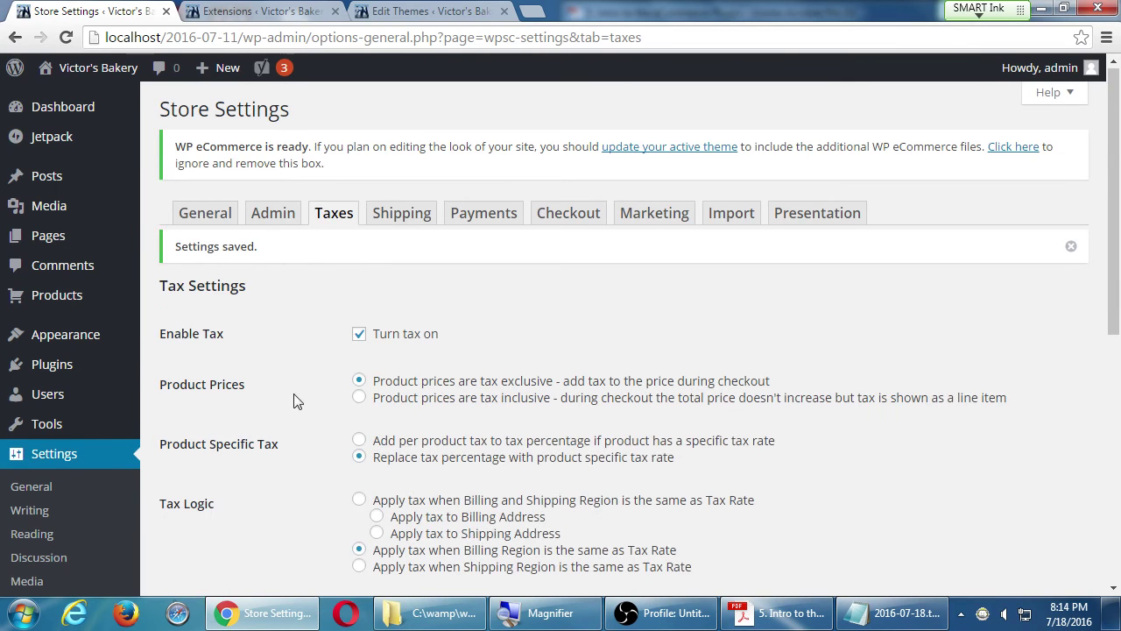
Magnify the tax settings, try the tax inclusive option for product prices, and restore tax exclusive.
{"action": "key", "text": "super"}
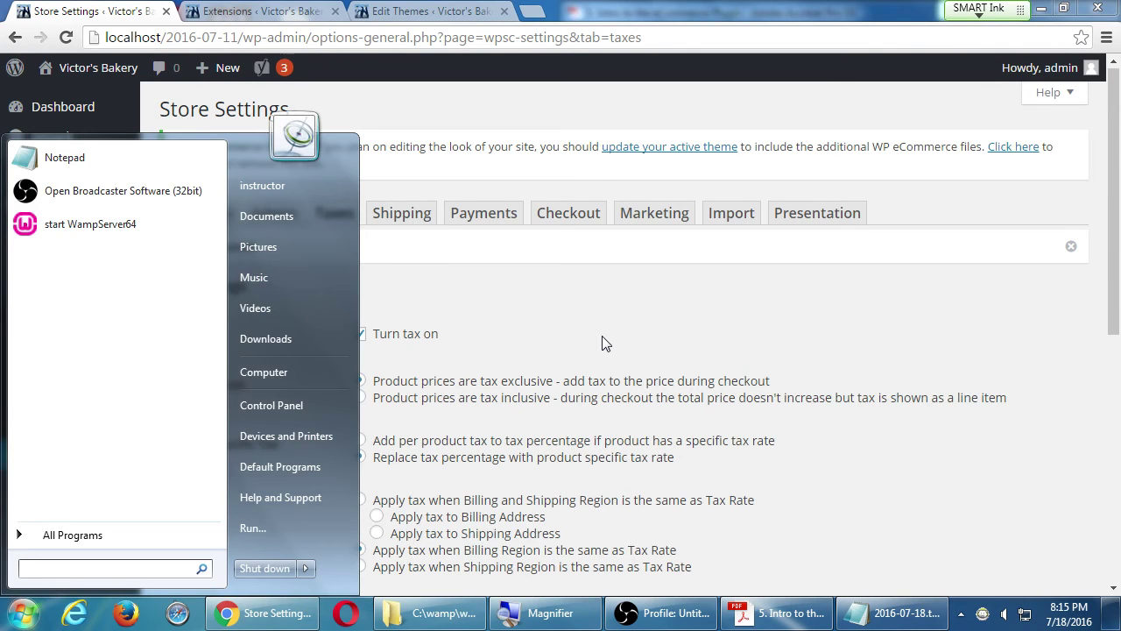
{"action": "key", "text": "super+plus"}
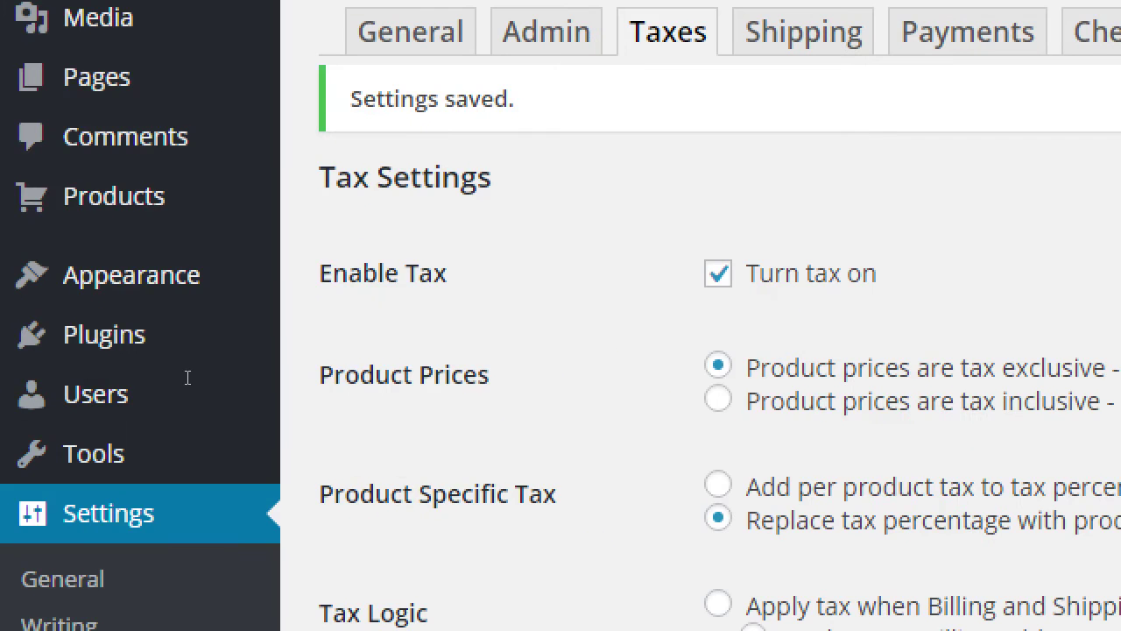
{"action": "left_click_drag", "start_coordinate": [185, 380], "coordinate": [223, 383]}
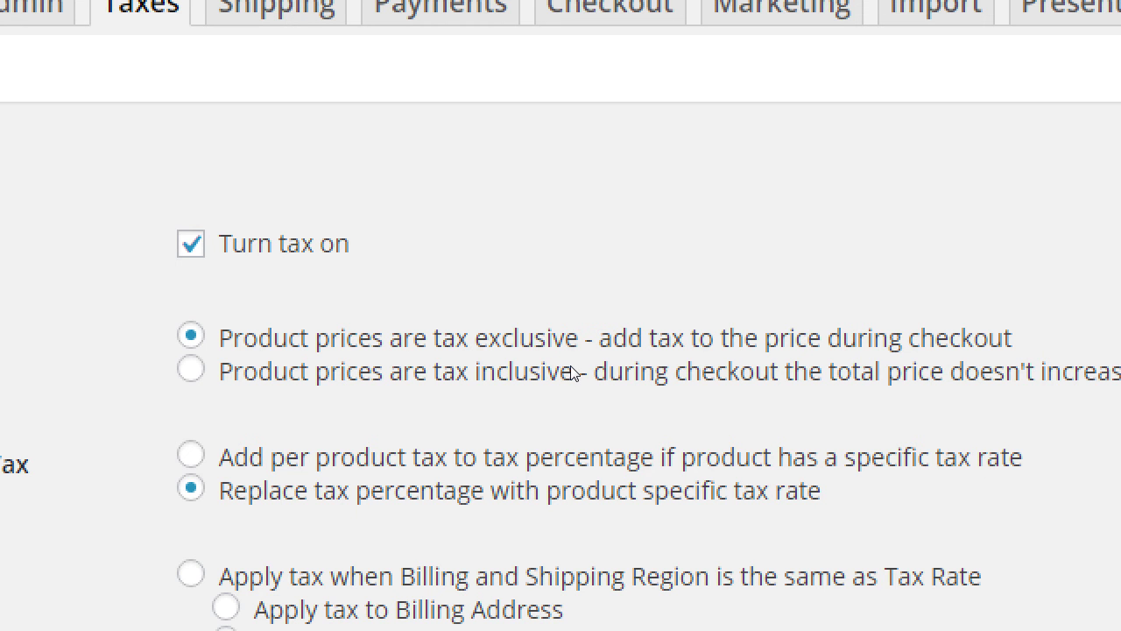
{"action": "left_click", "coordinate": [529, 372]}
{"action": "left_click", "coordinate": [522, 339]}
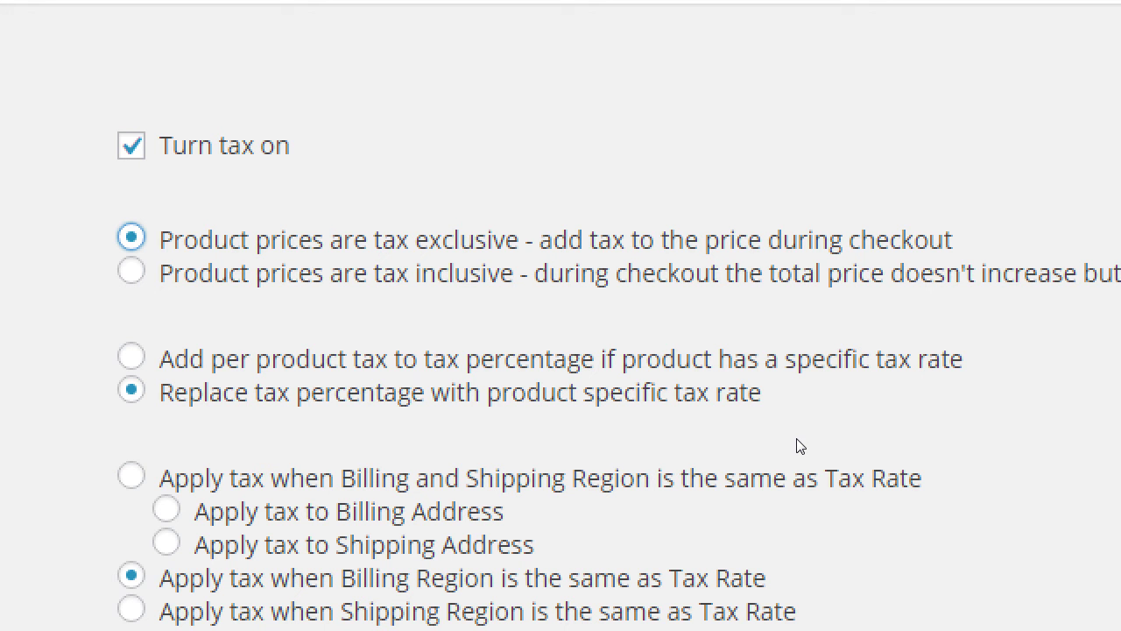
Try adding per product tax to the tax percentage, and restore replacing the percentage with the product specific rate.
{"action": "key", "text": "Tab"}
{"action": "key", "text": "Up"}
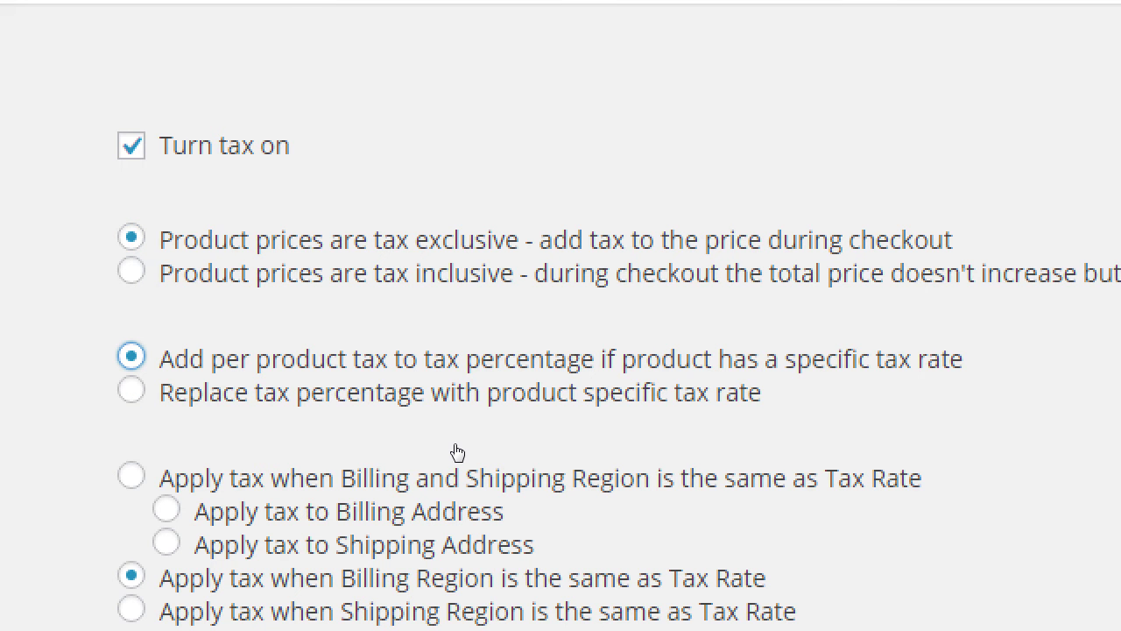
{"action": "key", "text": "Down"}
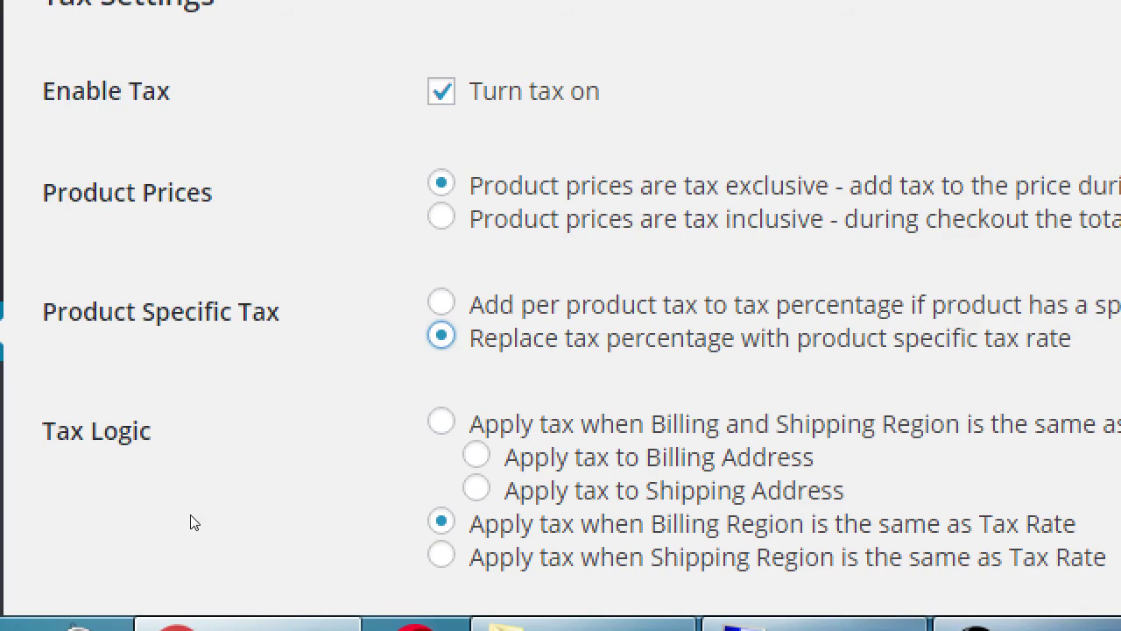
Review the tax logic options and the Tax Rates section of the tax settings.
{"action": "scroll", "coordinate": [618, 520], "scroll_direction": "down", "scroll_amount": 1}
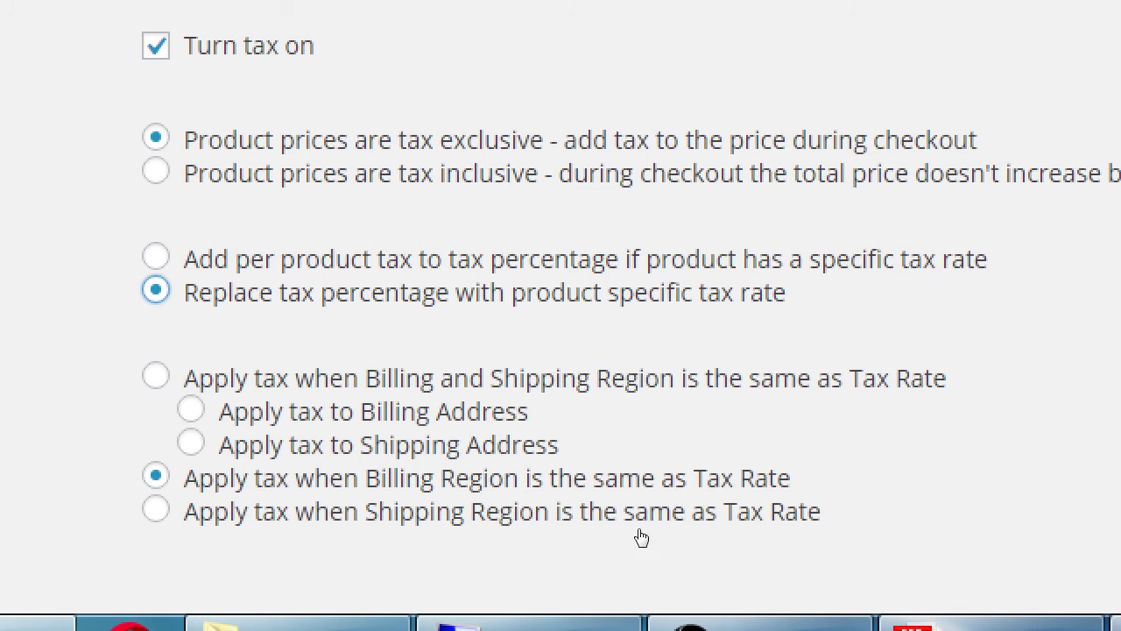
{"action": "scroll", "coordinate": [747, 534], "scroll_direction": "down", "scroll_amount": 2}
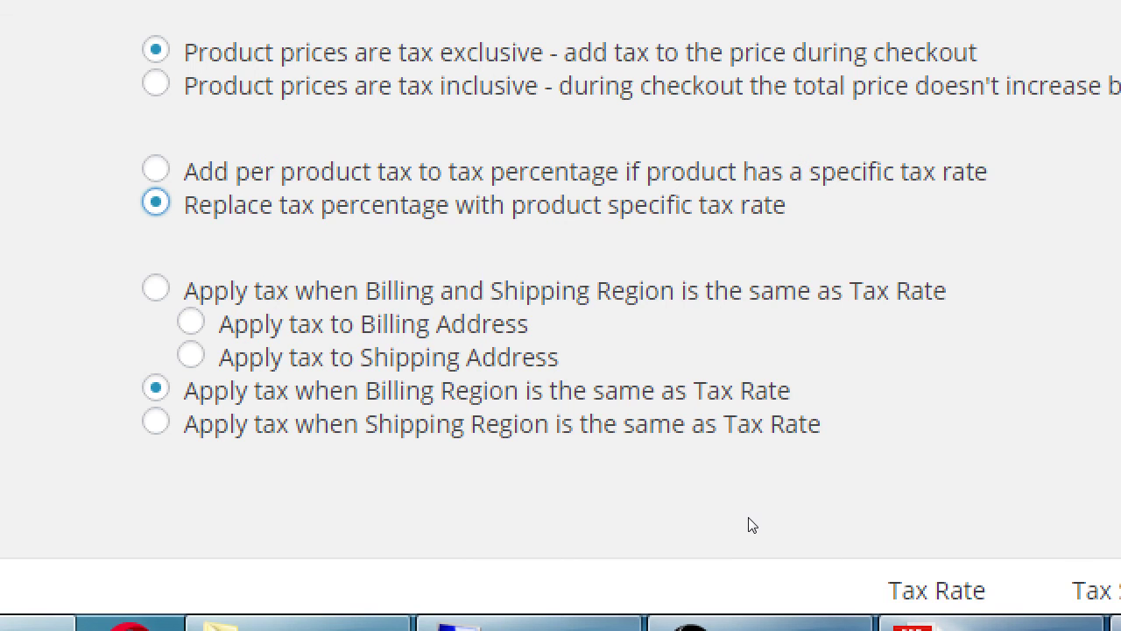
{"action": "scroll", "coordinate": [750, 526], "scroll_direction": "up", "scroll_amount": 1}
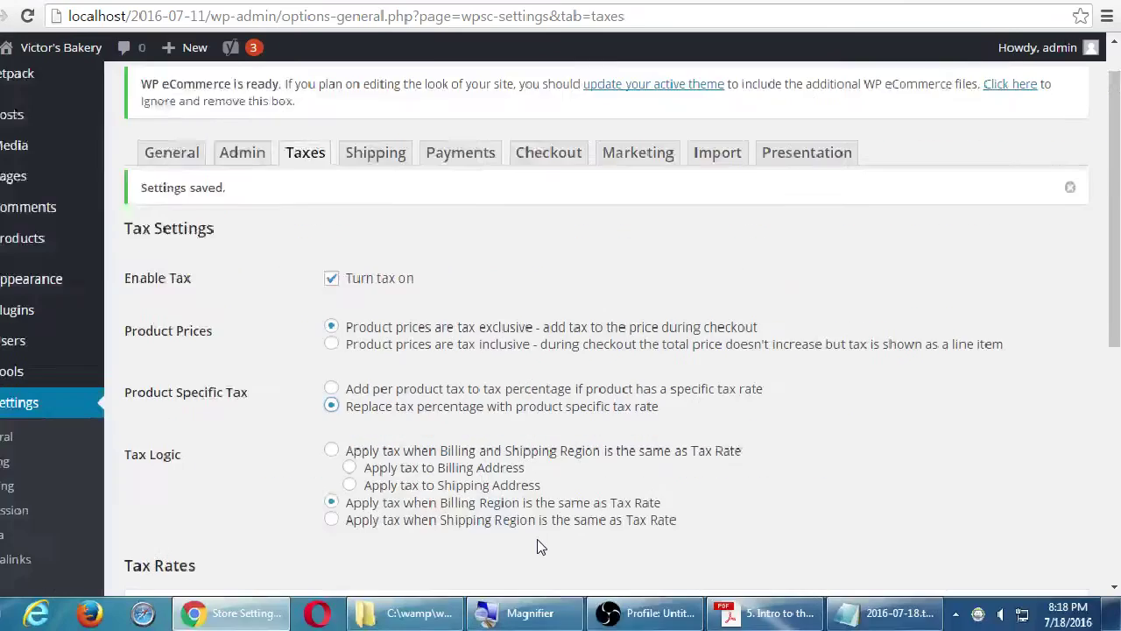
{"action": "scroll", "coordinate": [547, 455], "scroll_direction": "down", "scroll_amount": 2}
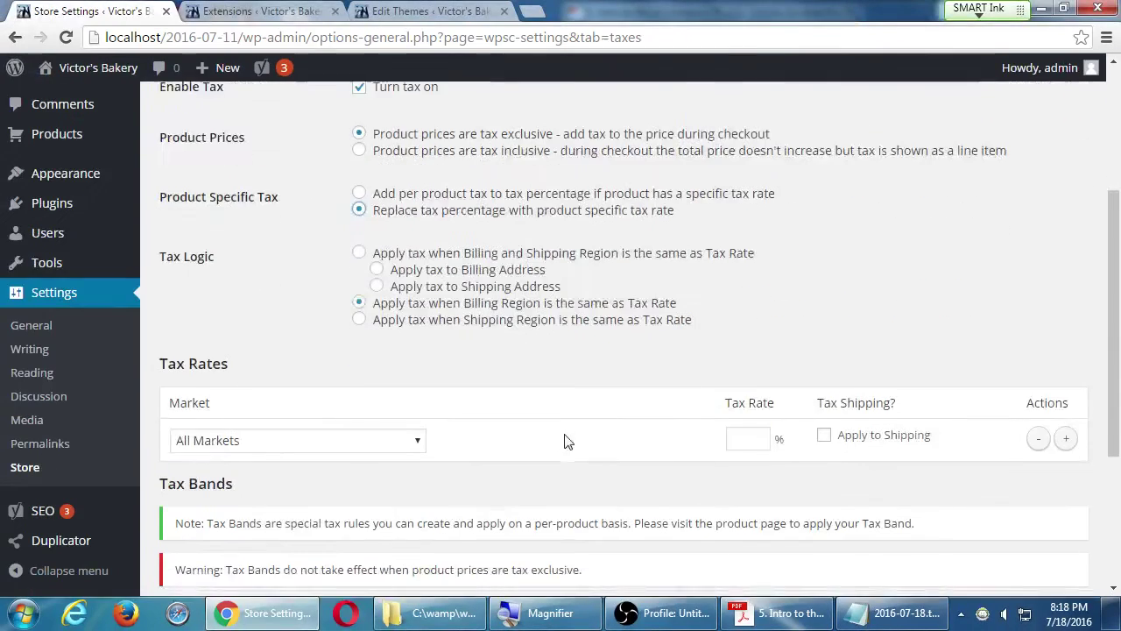
{"action": "scroll", "coordinate": [565, 440], "scroll_direction": "down", "scroll_amount": 3}
{"action": "double_click", "coordinate": [203, 146]}
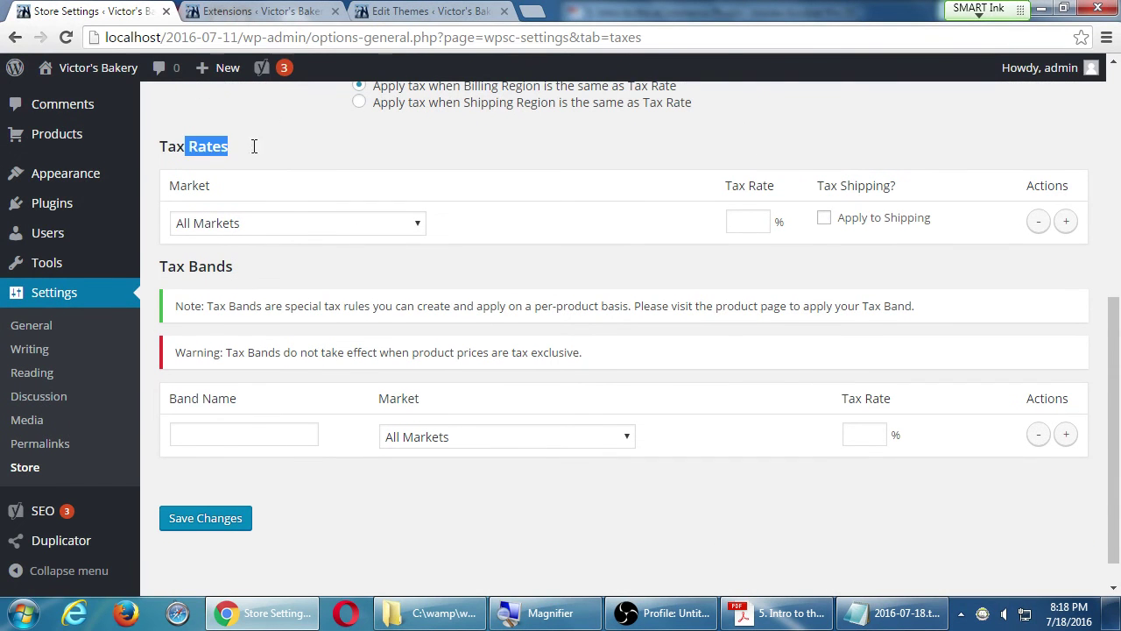
{"action": "left_click", "coordinate": [385, 308]}
Set up a tax rate of 8% for the USA market, California region.
{"action": "left_click", "coordinate": [306, 225]}
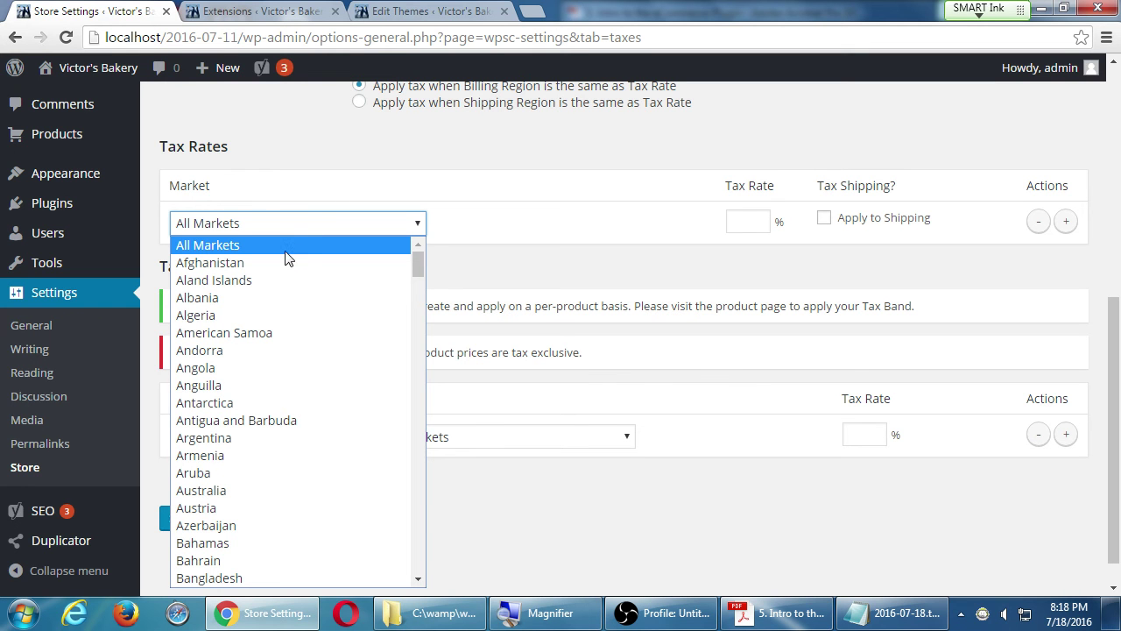
{"action": "type", "text": "usa"}
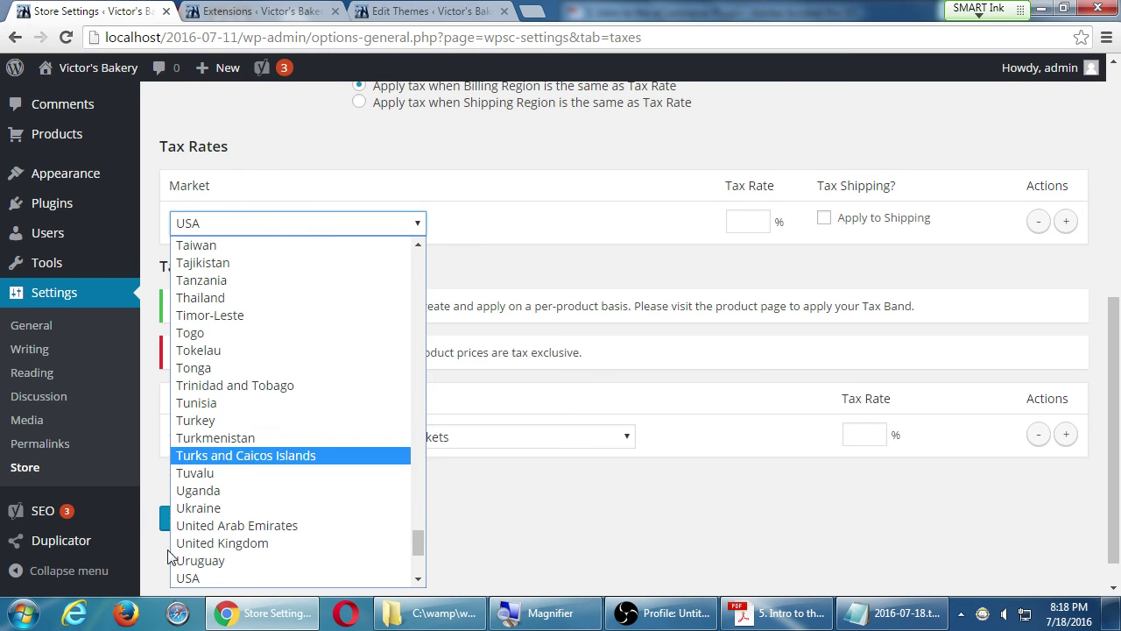
{"action": "left_click", "coordinate": [194, 580]}
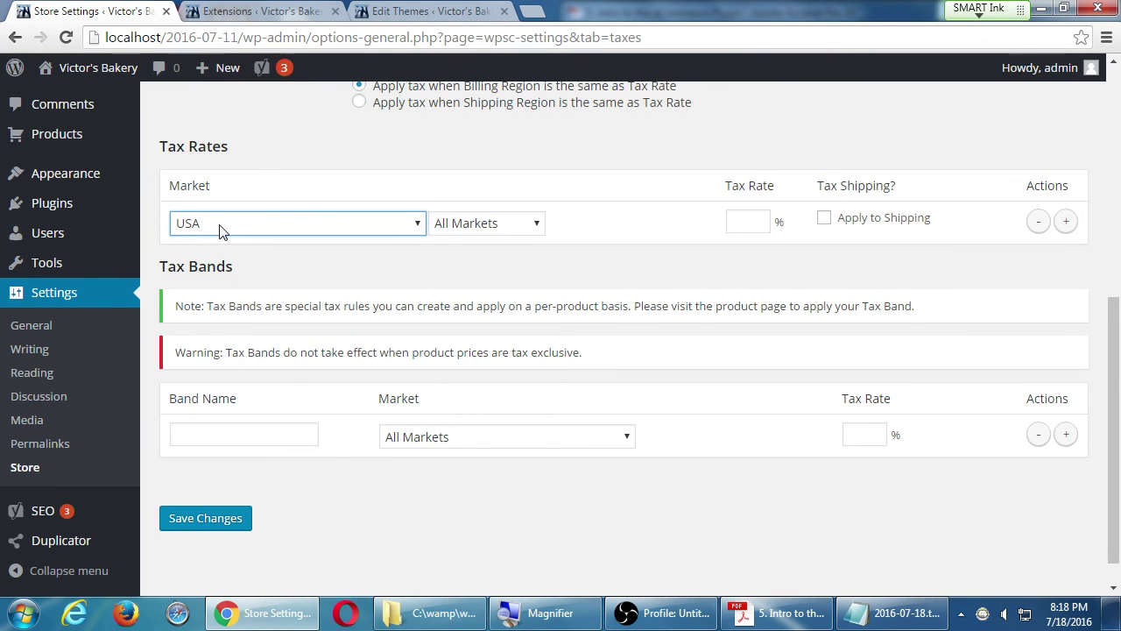
{"action": "left_click", "coordinate": [462, 226]}
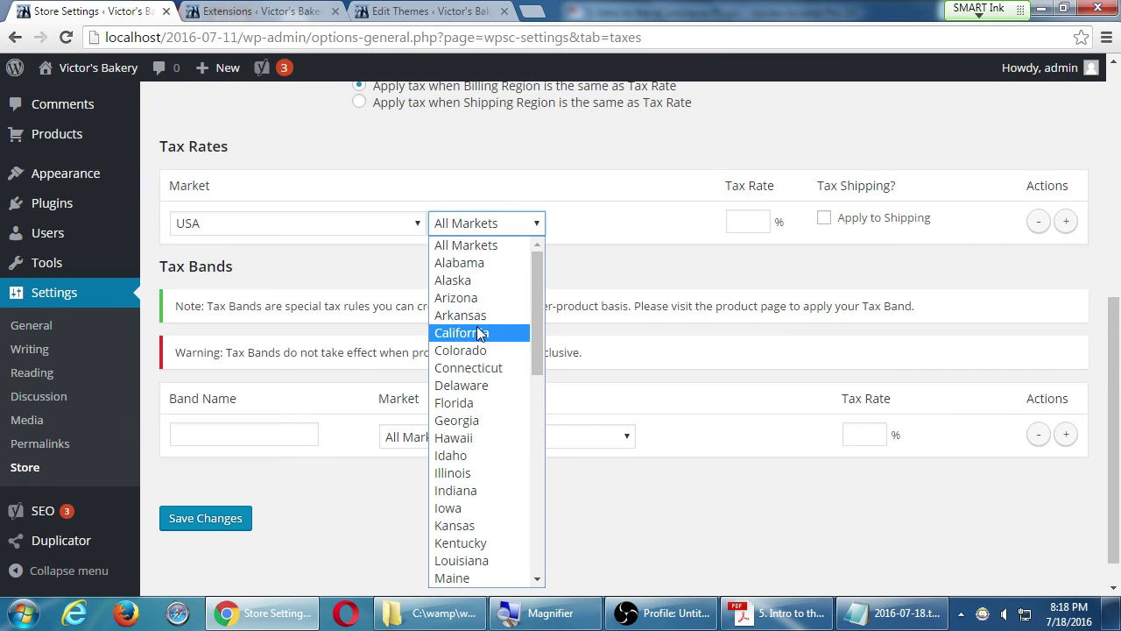
{"action": "left_click", "coordinate": [479, 331]}
{"action": "left_click", "coordinate": [739, 226]}
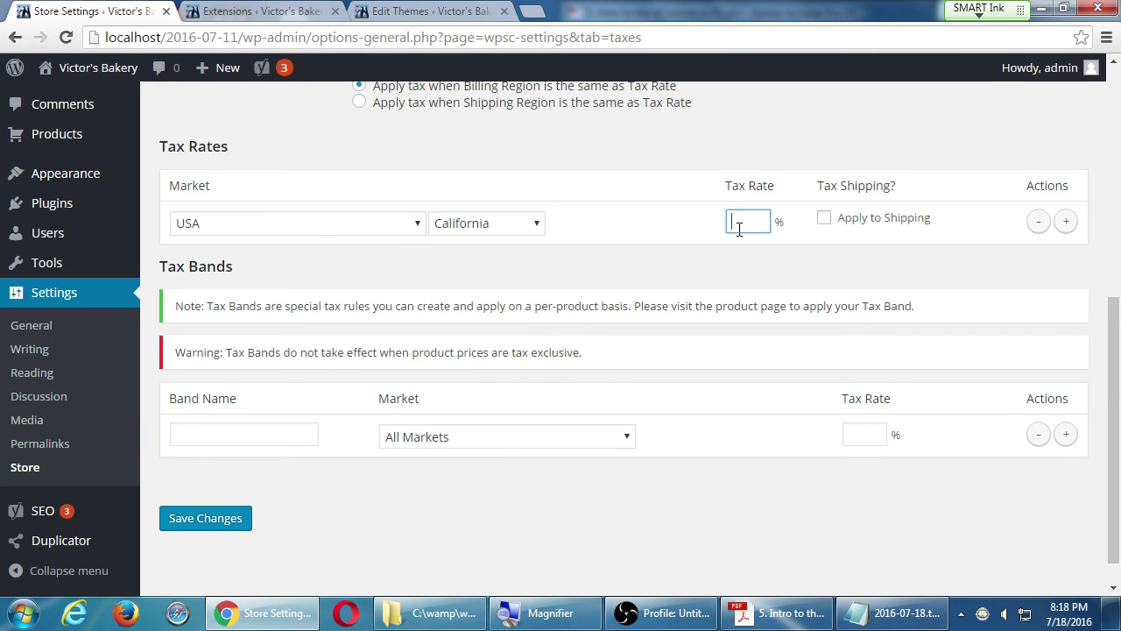
{"action": "type", "text": "8"}
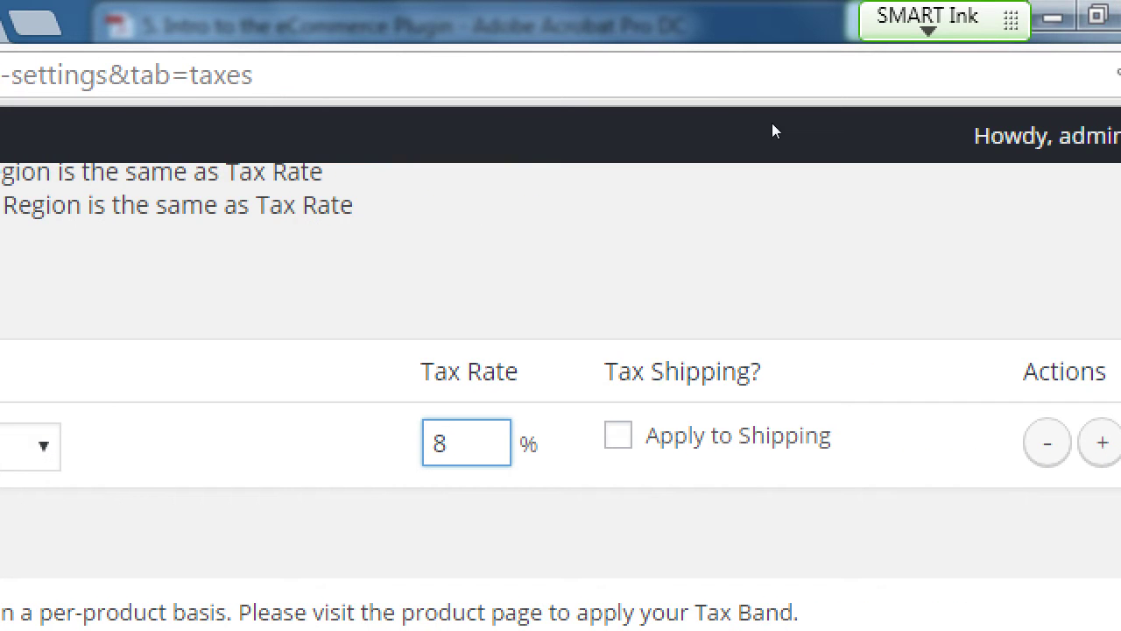
{"action": "key", "text": "Return"}
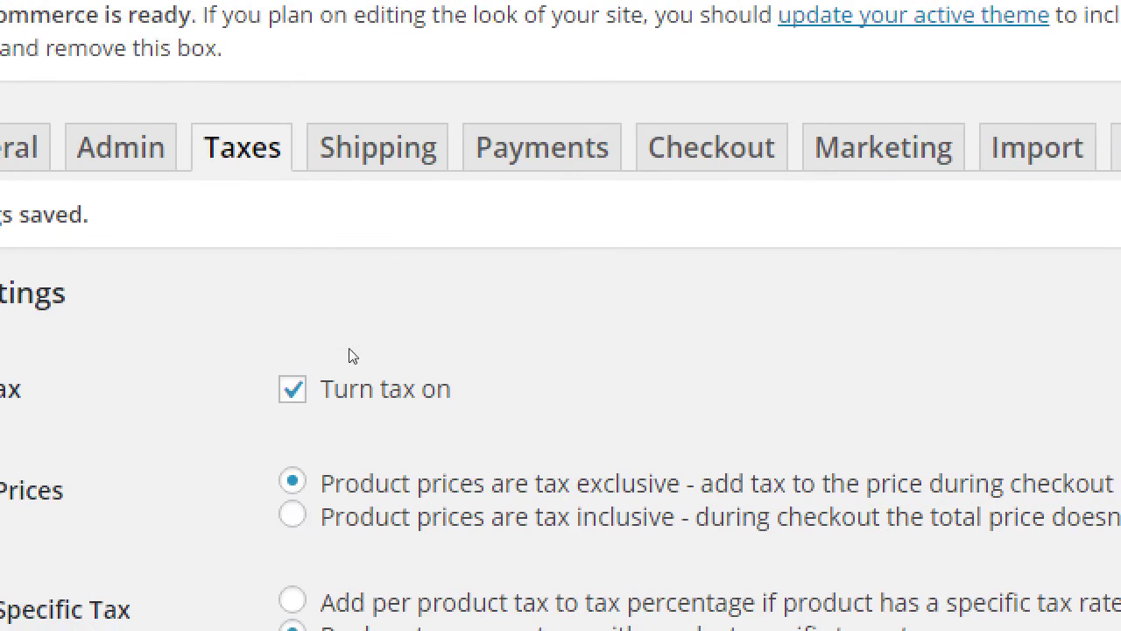
Try adding a second tax rate row, view the tax band market choices, and remove the extra row.
{"action": "scroll", "coordinate": [357, 346], "scroll_direction": "down", "scroll_amount": 10}
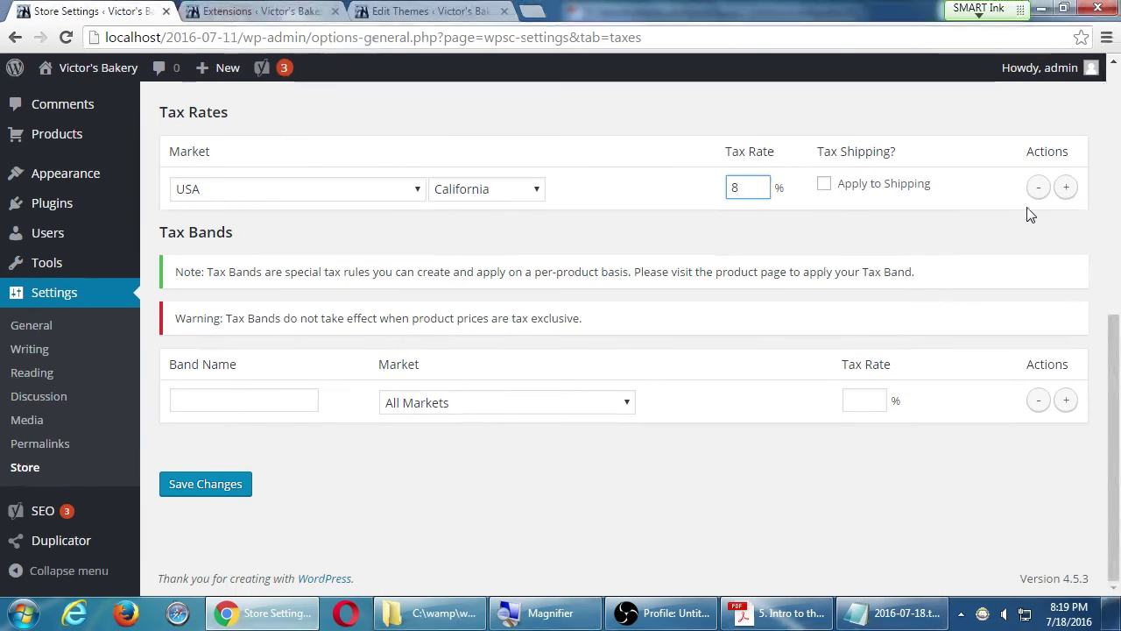
{"action": "left_click", "coordinate": [1066, 187]}
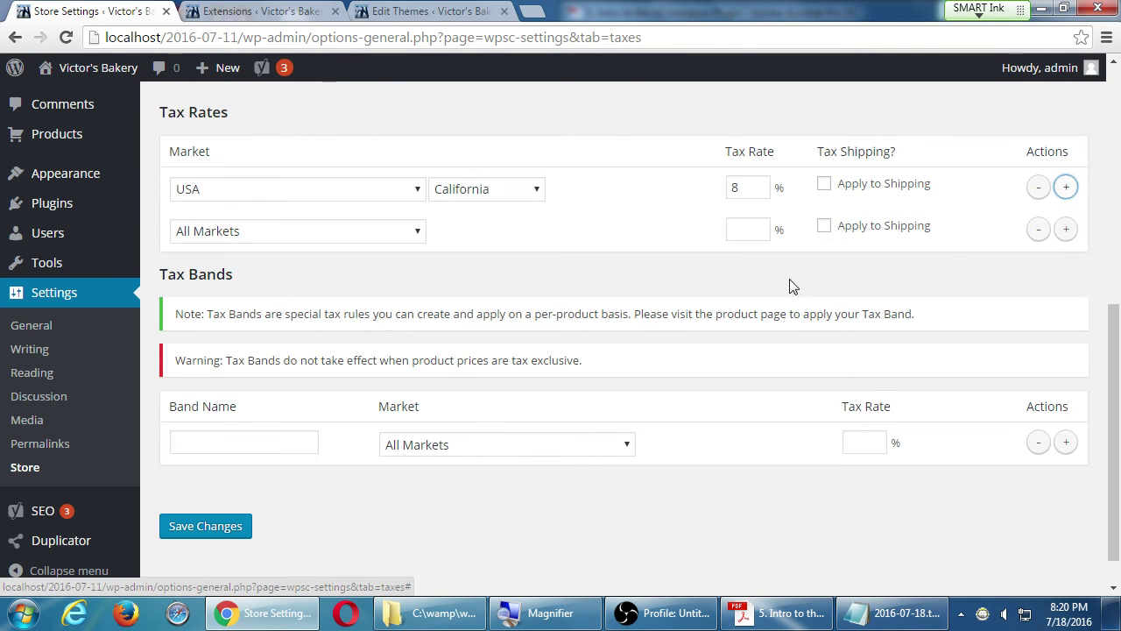
{"action": "left_click", "coordinate": [585, 444]}
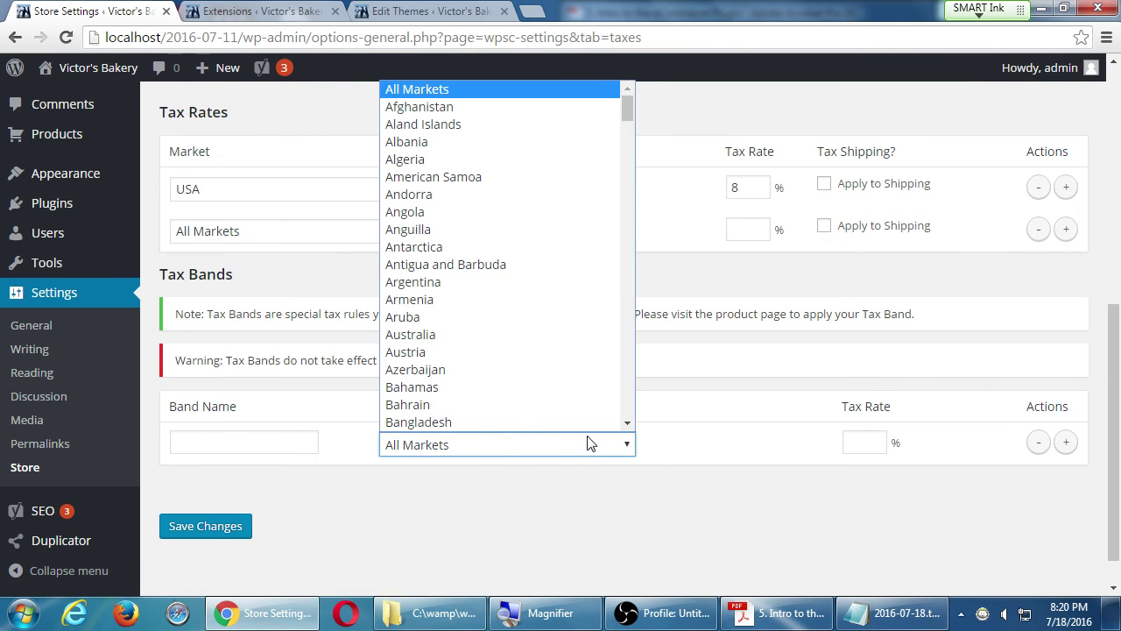
{"action": "left_click", "coordinate": [764, 484]}
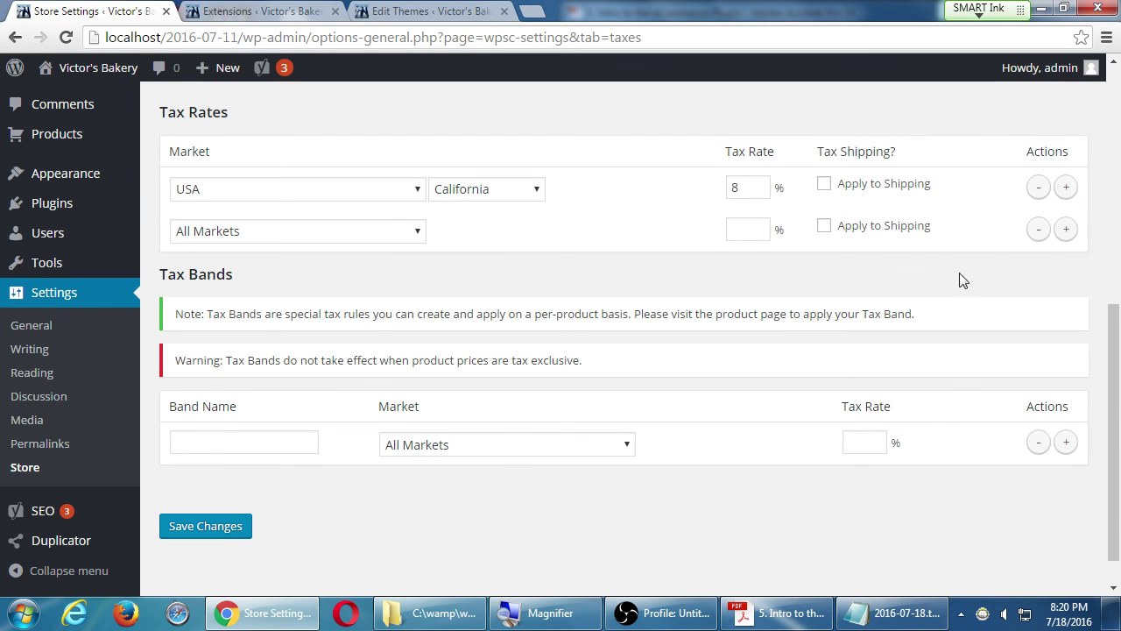
{"action": "left_click", "coordinate": [1036, 231]}
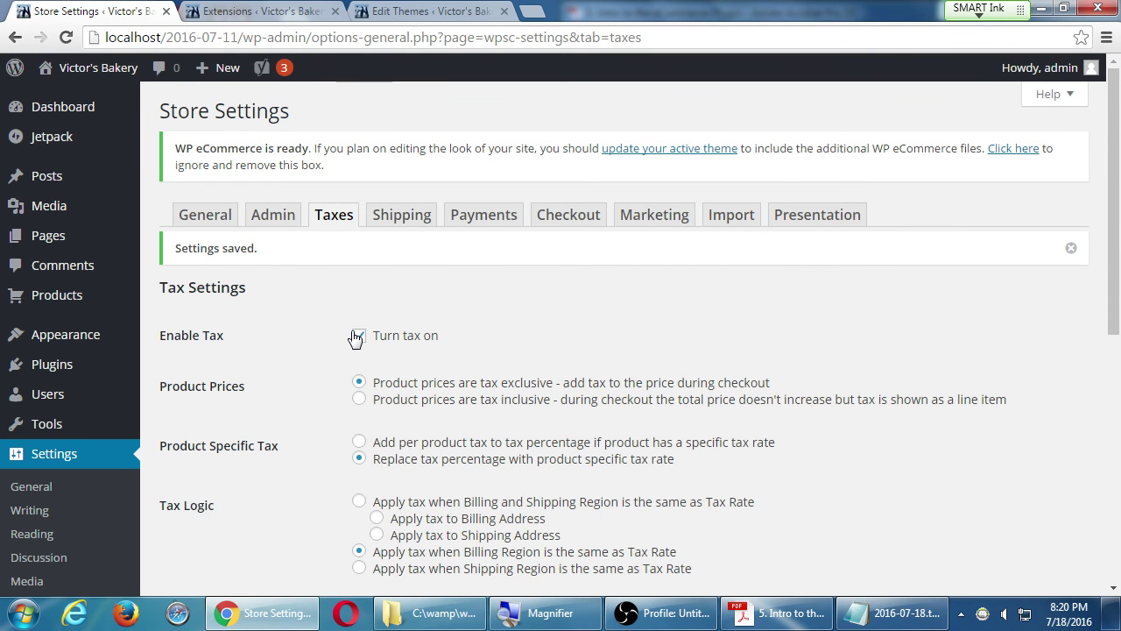
Save the store's tax settings with the California tax rate.
{"action": "scroll", "coordinate": [352, 338], "scroll_direction": "down", "scroll_amount": 5}
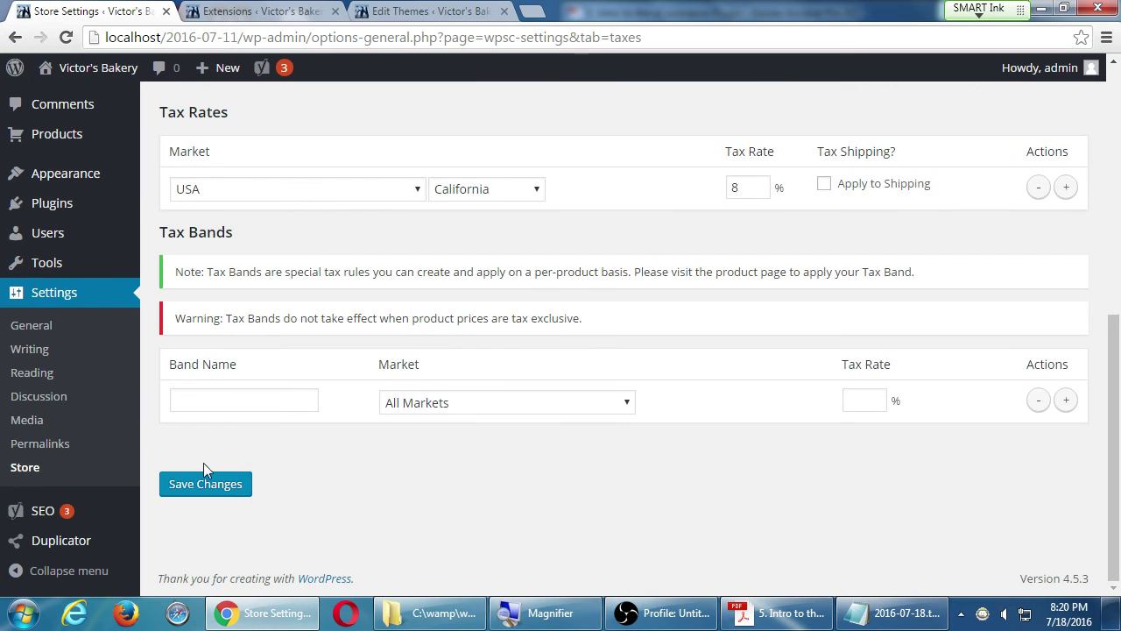
{"action": "left_click", "coordinate": [210, 484]}
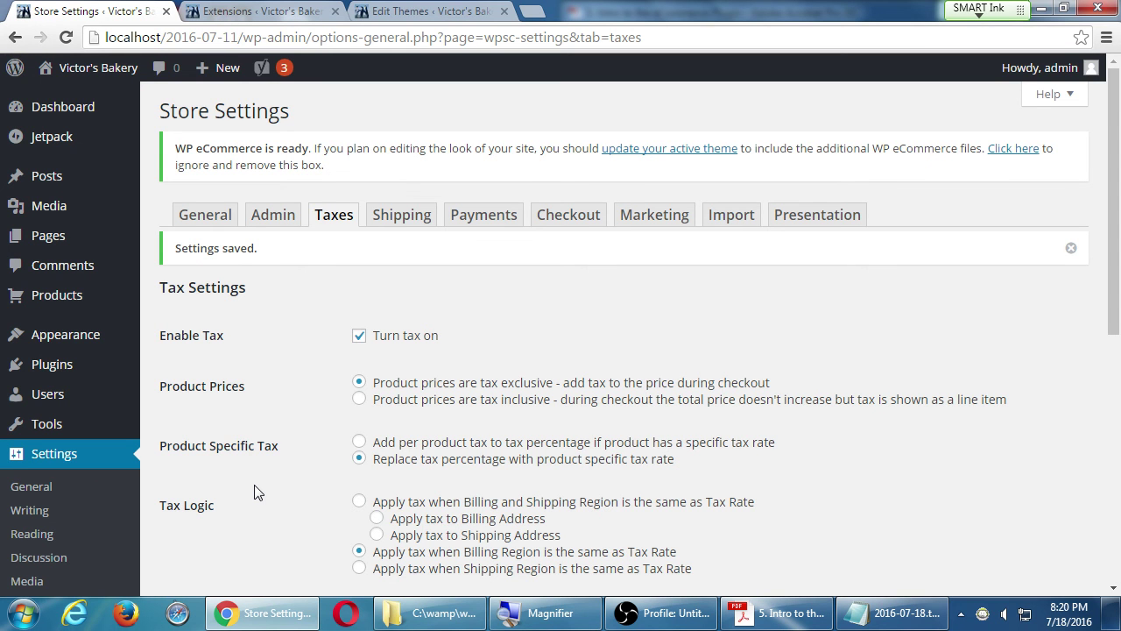
{"action": "scroll", "coordinate": [761, 522], "scroll_direction": "down", "scroll_amount": 6}
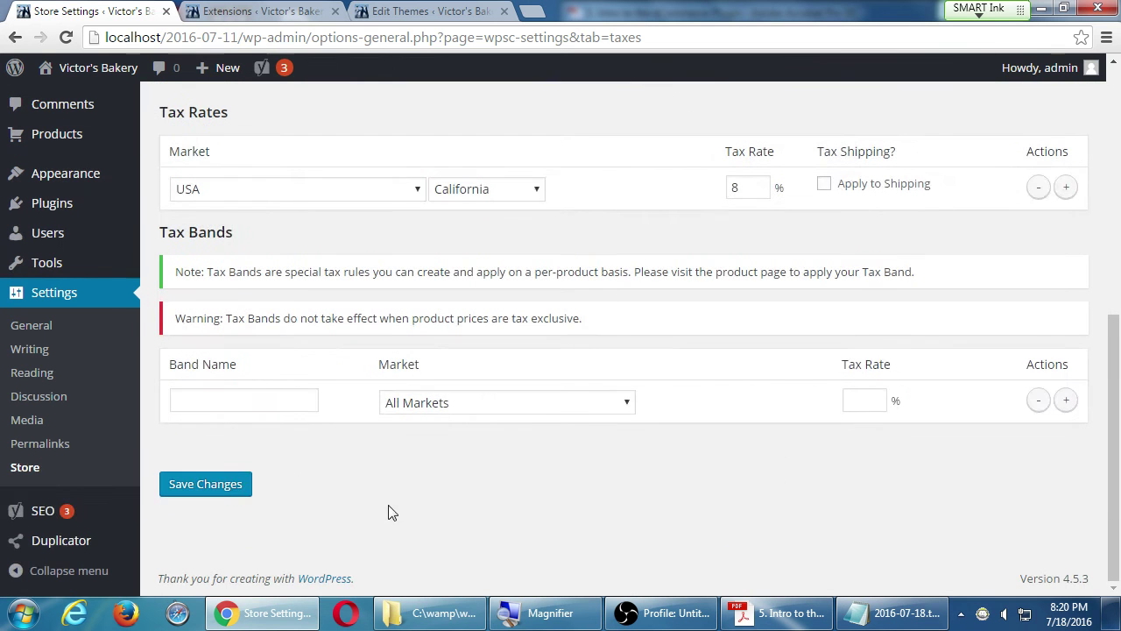
{"action": "left_click", "coordinate": [198, 487]}
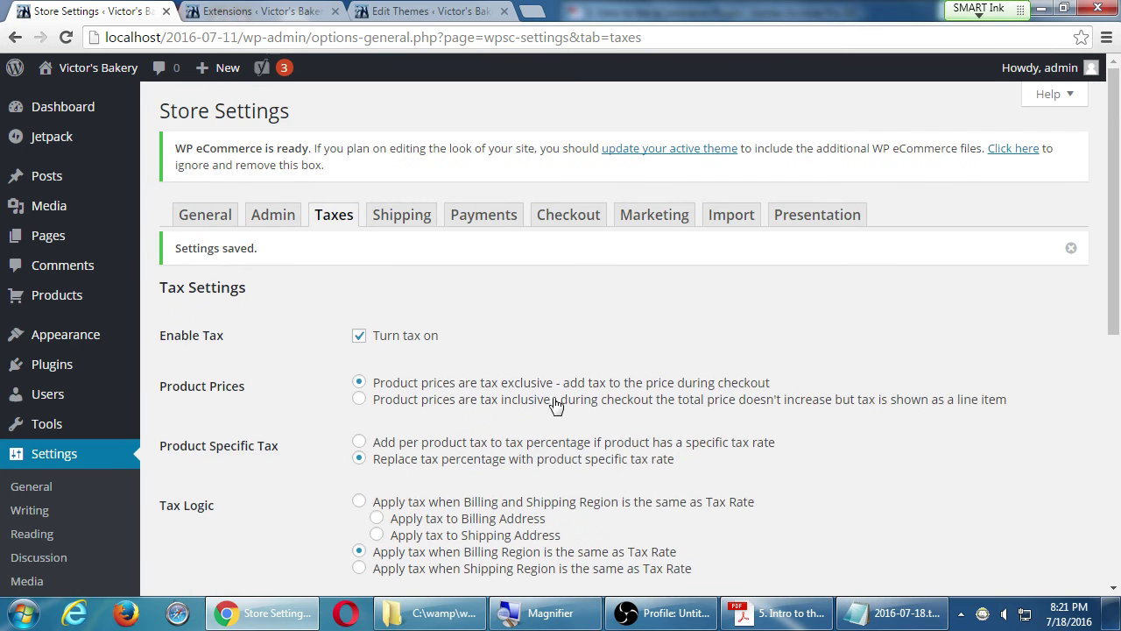
Open the store's shipping settings and enter San Diego as the shipping origin city and 91921 as the origin ZIP code.
{"action": "scroll", "coordinate": [568, 391], "scroll_direction": "down", "scroll_amount": 1}
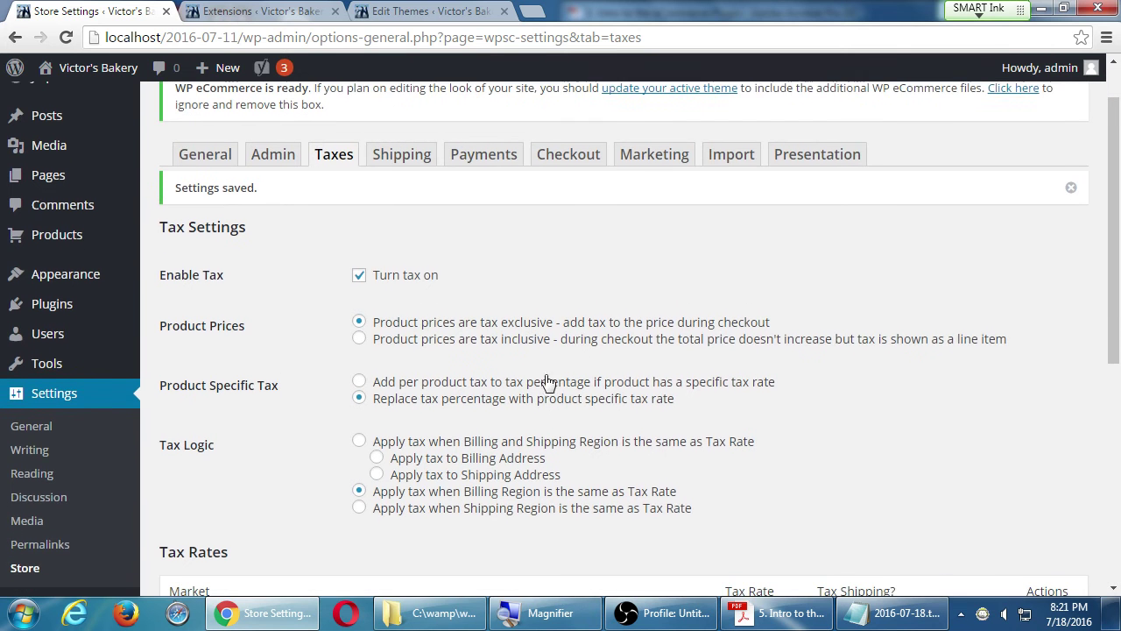
{"action": "scroll", "coordinate": [544, 382], "scroll_direction": "up", "scroll_amount": 1}
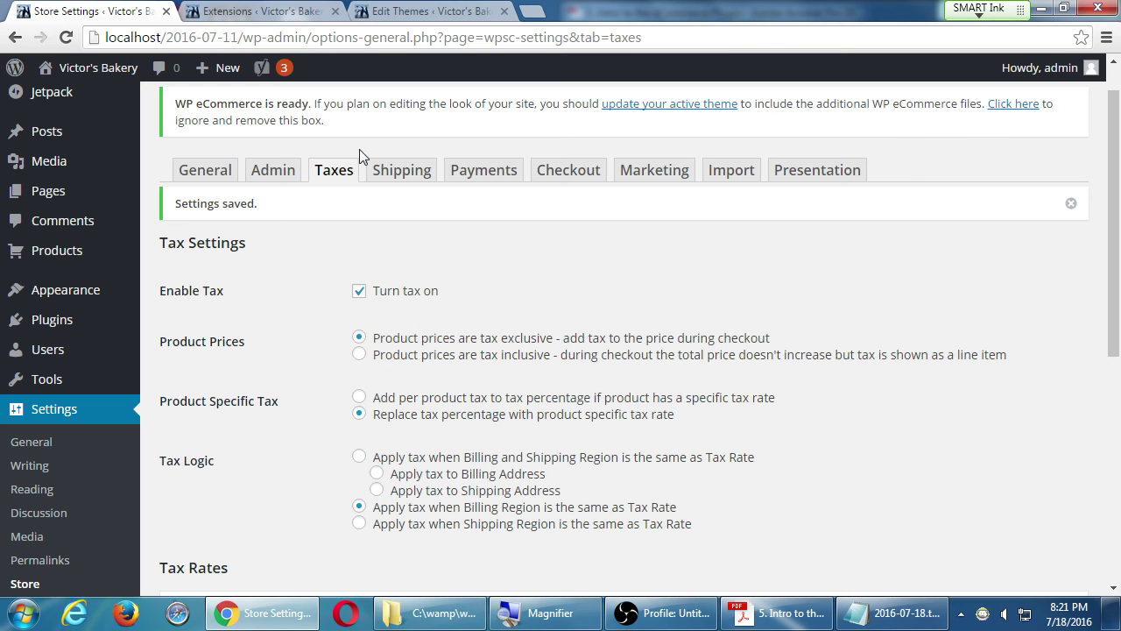
{"action": "left_click", "coordinate": [392, 173]}
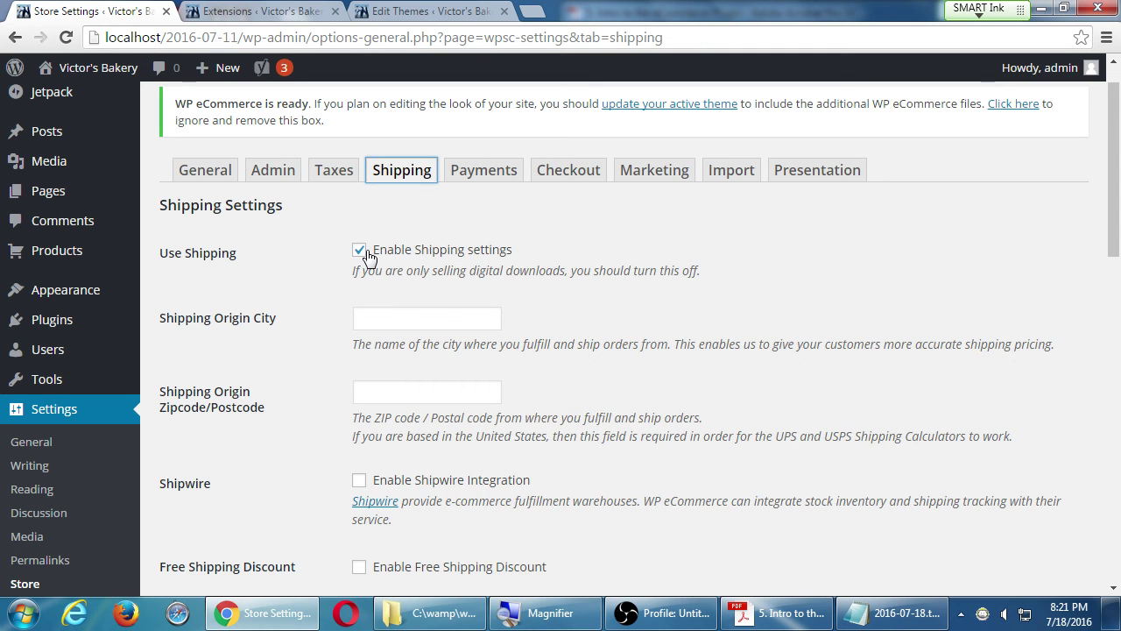
{"action": "left_click", "coordinate": [382, 320]}
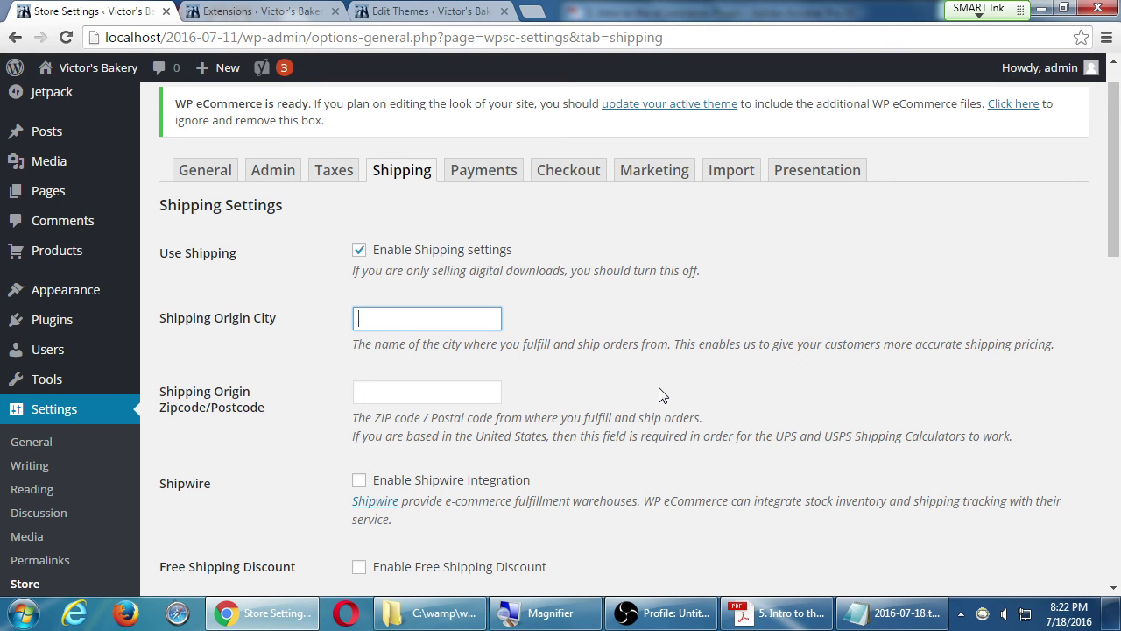
{"action": "type", "text": "San Diego"}
{"action": "key", "text": "Tab"}
{"action": "type", "text": "9192"}
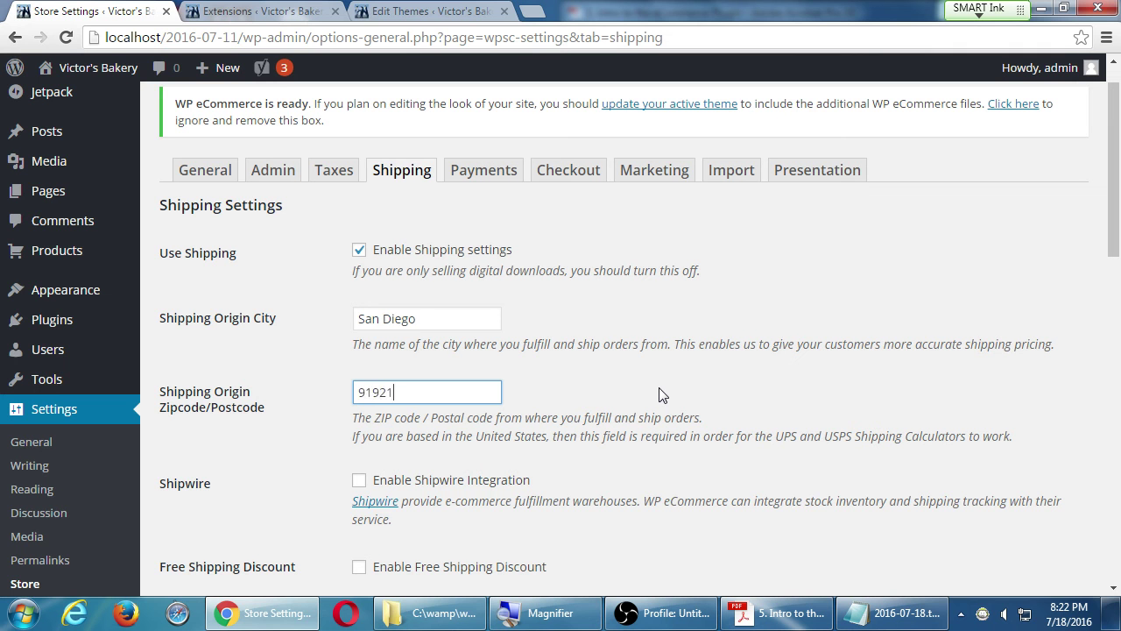
{"action": "key", "text": "Tab"}
Enable the free shipping discount in the shipping settings.
{"action": "scroll", "coordinate": [674, 306], "scroll_direction": "down", "scroll_amount": 1}
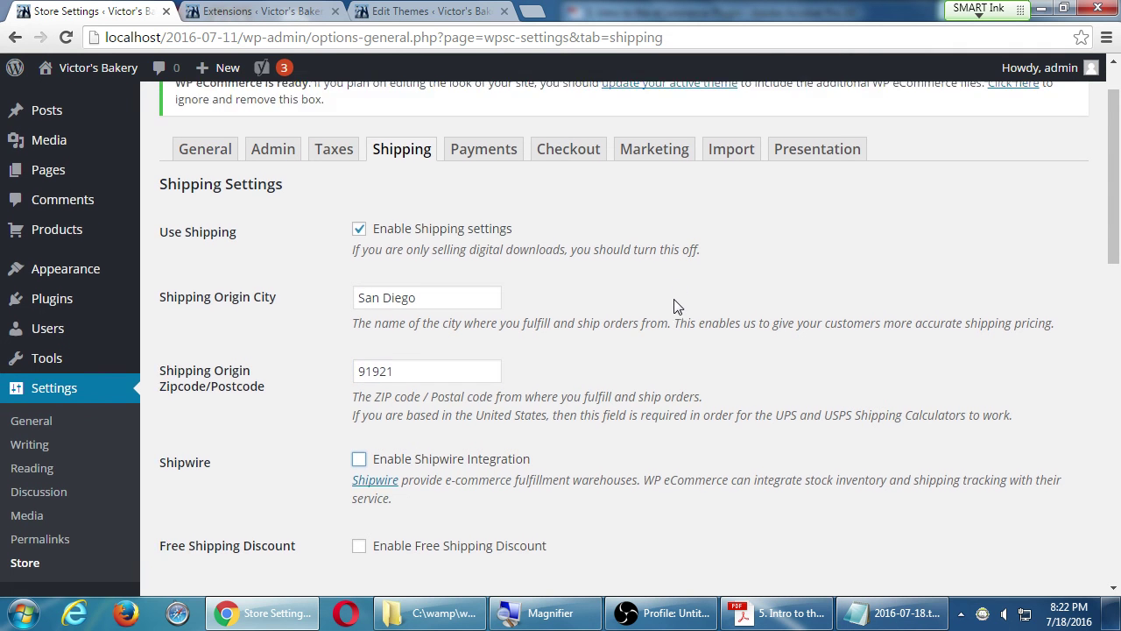
{"action": "scroll", "coordinate": [673, 300], "scroll_direction": "down", "scroll_amount": 1}
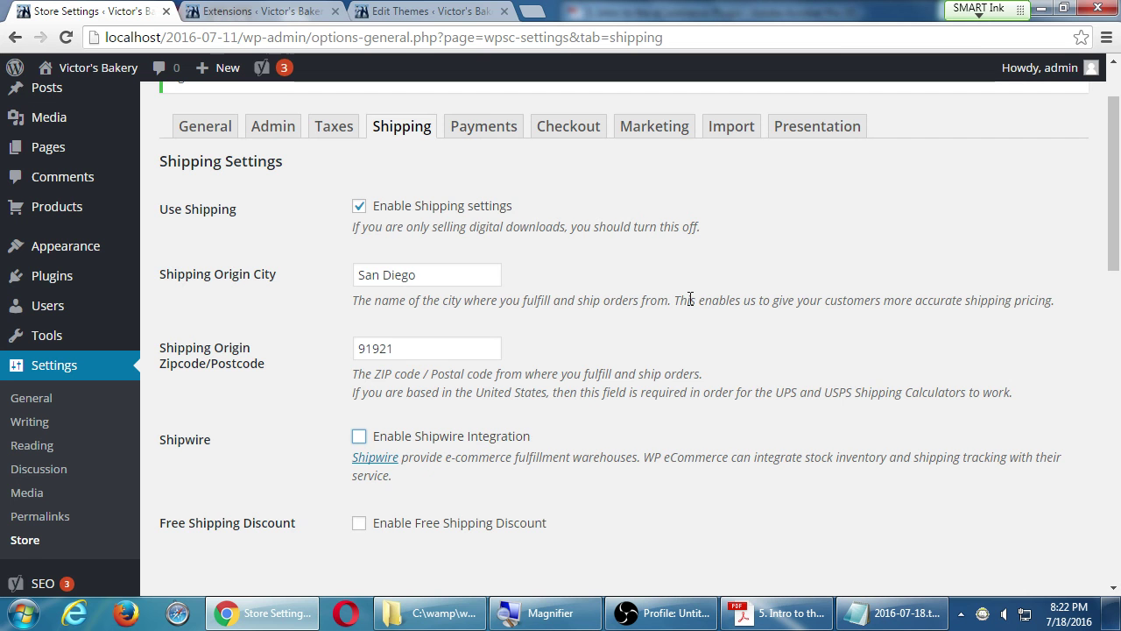
{"action": "scroll", "coordinate": [288, 450], "scroll_direction": "down", "scroll_amount": 1}
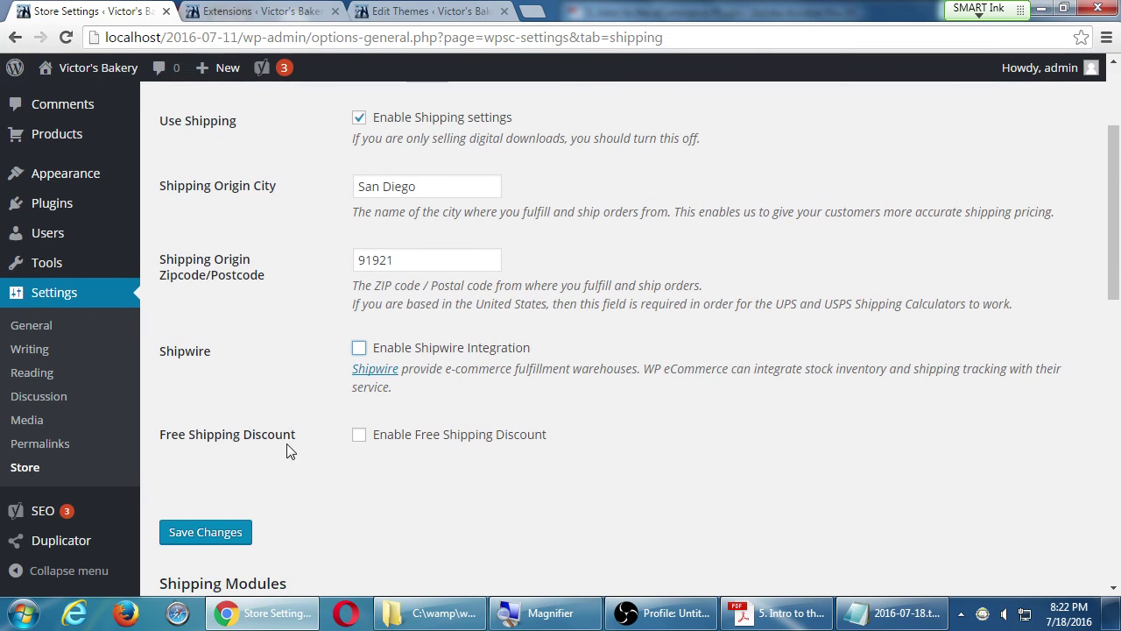
{"action": "scroll", "coordinate": [294, 444], "scroll_direction": "down", "scroll_amount": 1}
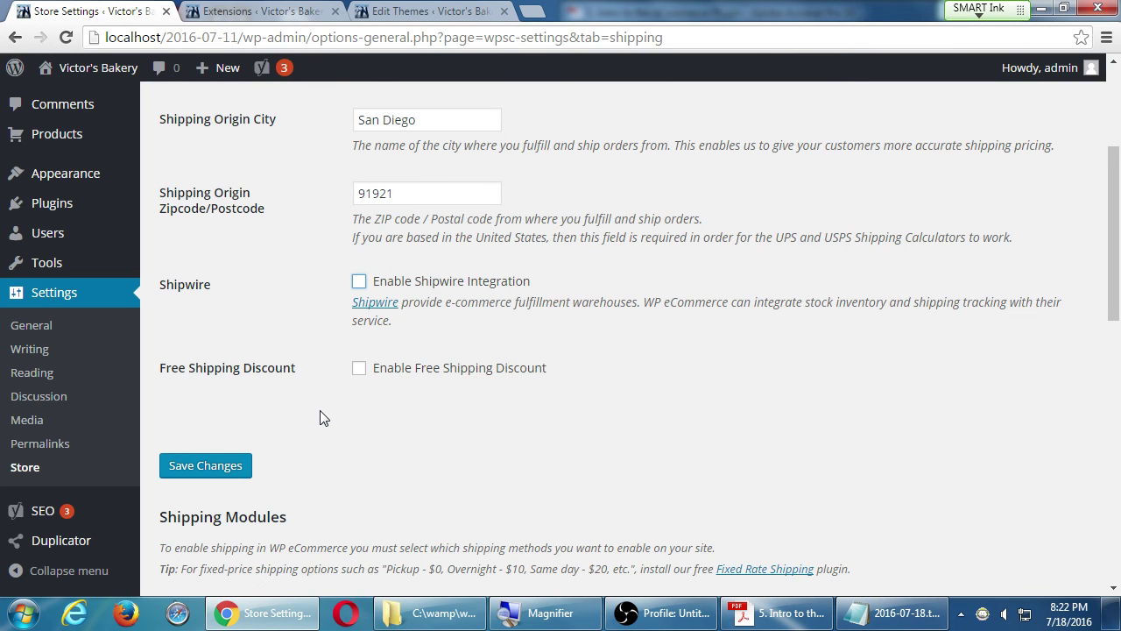
{"action": "left_click", "coordinate": [385, 369]}
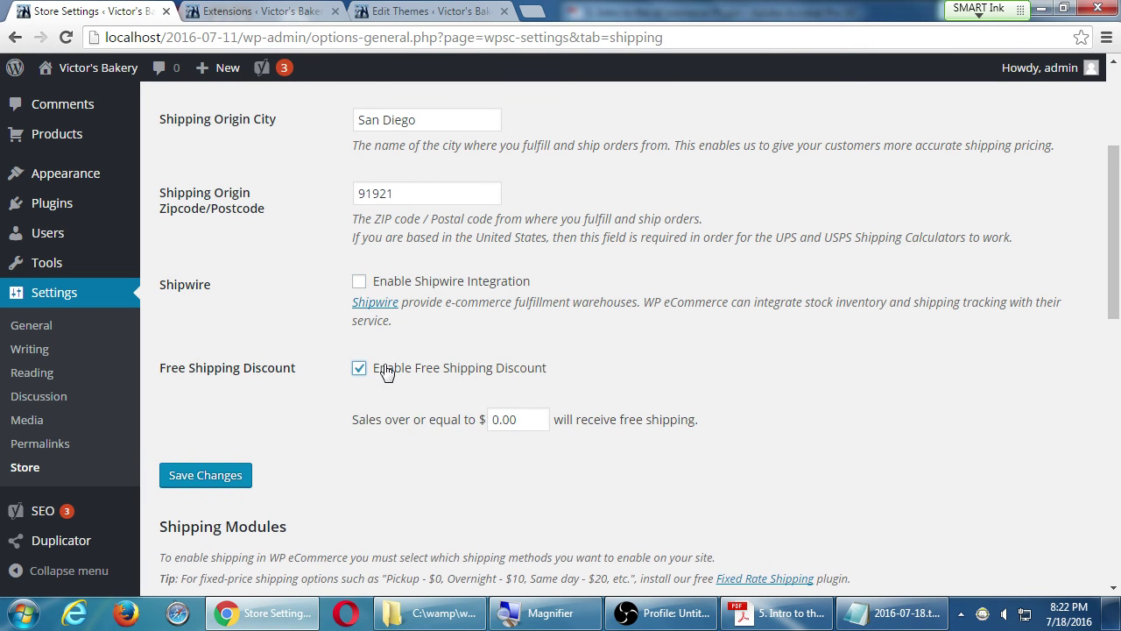
{"action": "left_click", "coordinate": [385, 368]}
{"action": "left_click", "coordinate": [385, 369]}
Set the minimum sales amount for free shipping to $32 and save the shipping settings.
{"action": "double_click", "coordinate": [526, 417]}
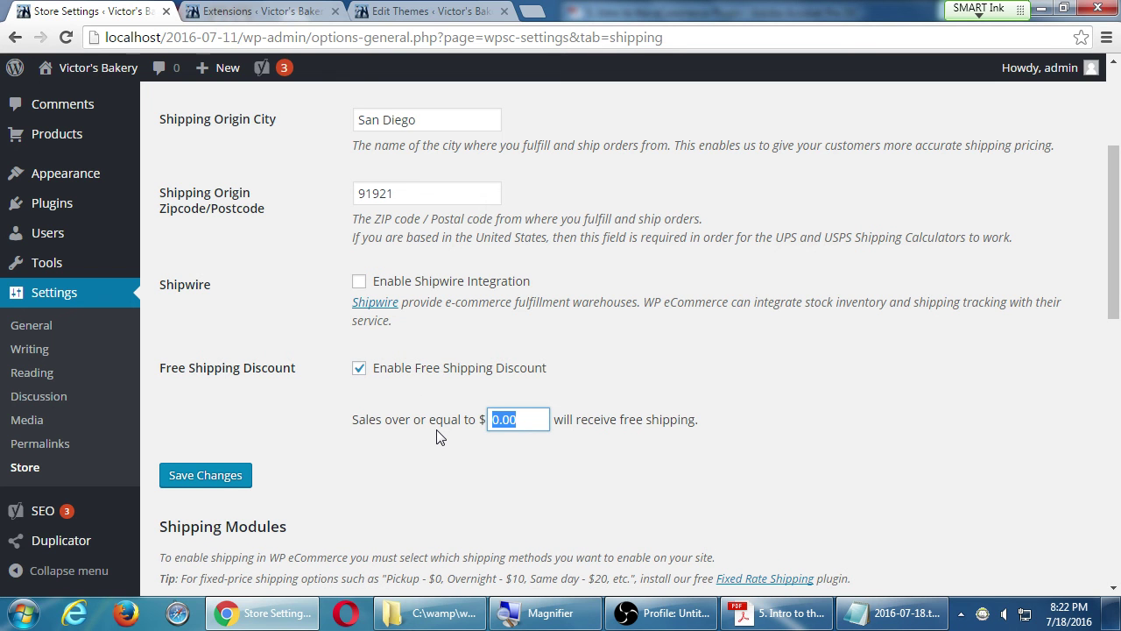
{"action": "type", "text": "25"}
{"action": "key", "text": "BackSpace"}
{"action": "key", "text": "BackSpace"}
{"action": "type", "text": "50"}
{"action": "double_click", "coordinate": [528, 418]}
{"action": "type", "text": "32"}
{"action": "left_click", "coordinate": [226, 473]}
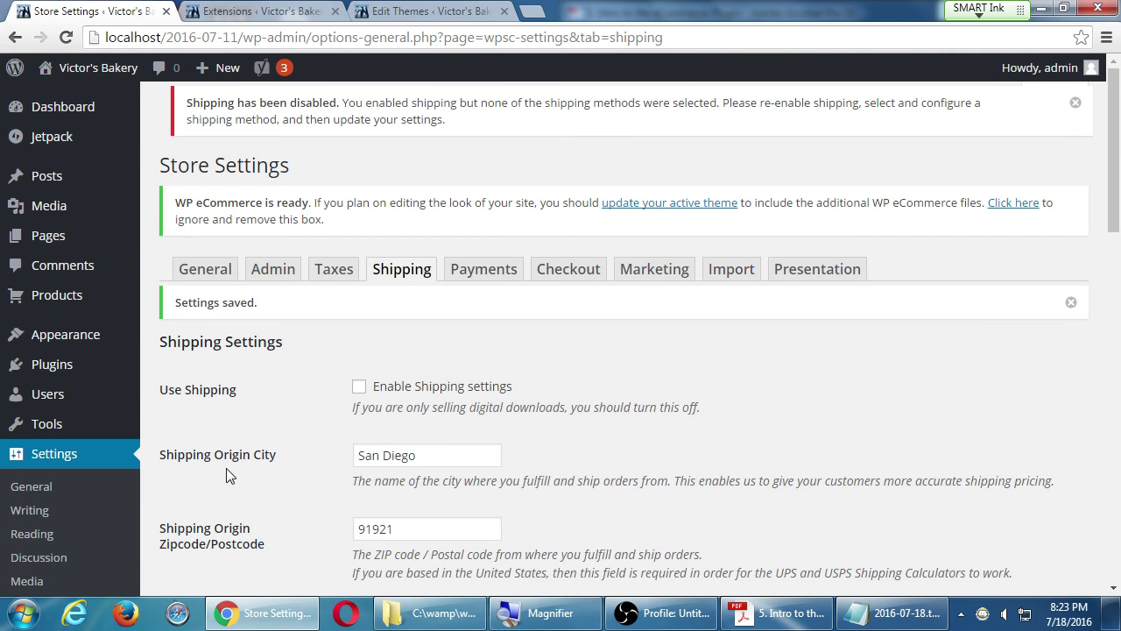
Try to re-enable the store's shipping settings and save the changes.
{"action": "left_click", "coordinate": [360, 386]}
{"action": "scroll", "coordinate": [333, 442], "scroll_direction": "down", "scroll_amount": 5}
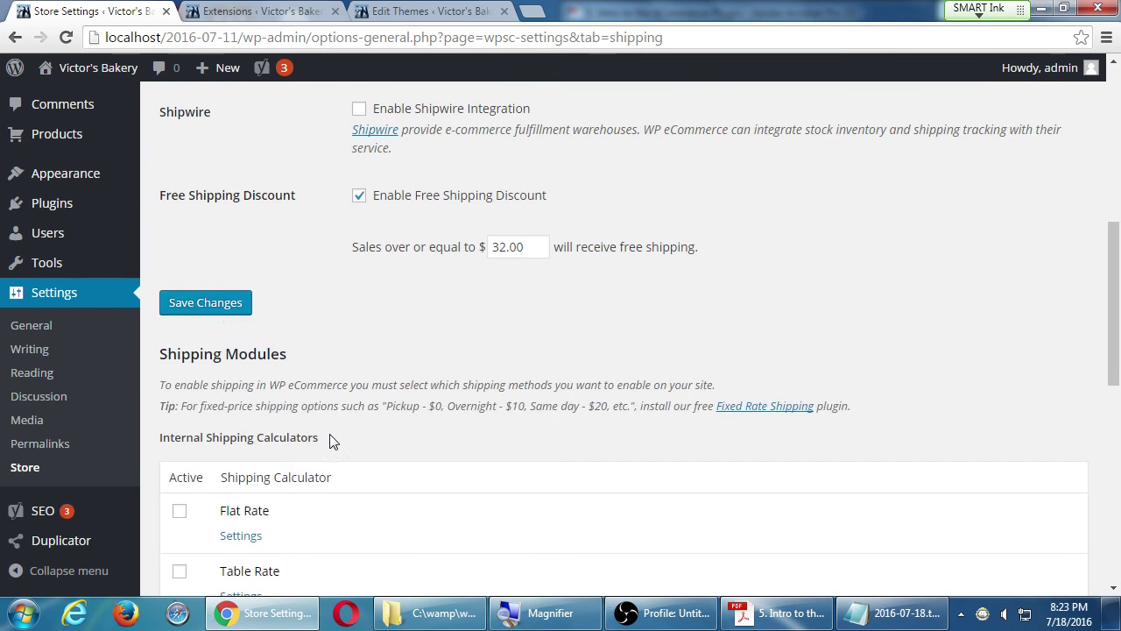
{"action": "left_click", "coordinate": [224, 306]}
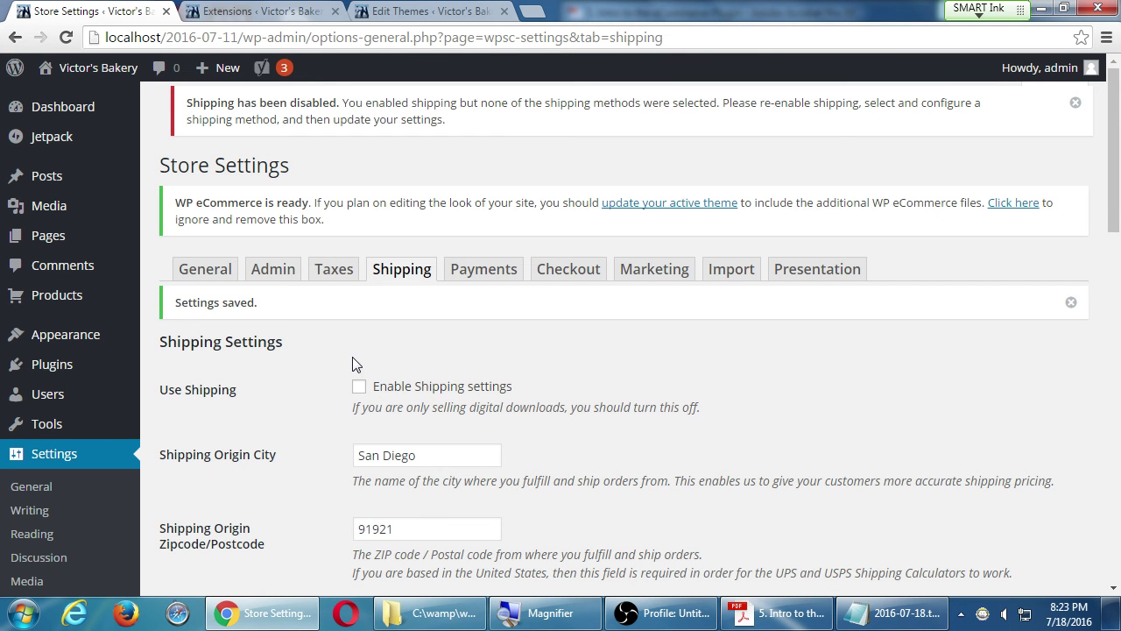
Save the shipping settings with the $32 free shipping discount still enabled.
{"action": "scroll", "coordinate": [391, 438], "scroll_direction": "down", "scroll_amount": 7}
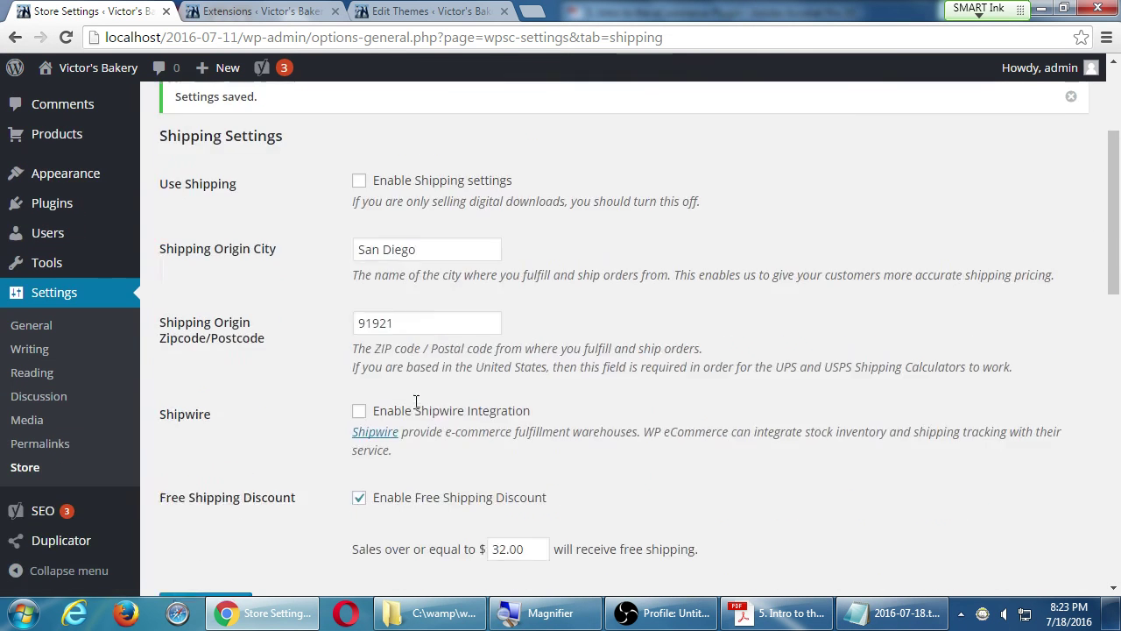
{"action": "scroll", "coordinate": [417, 409], "scroll_direction": "up", "scroll_amount": 3}
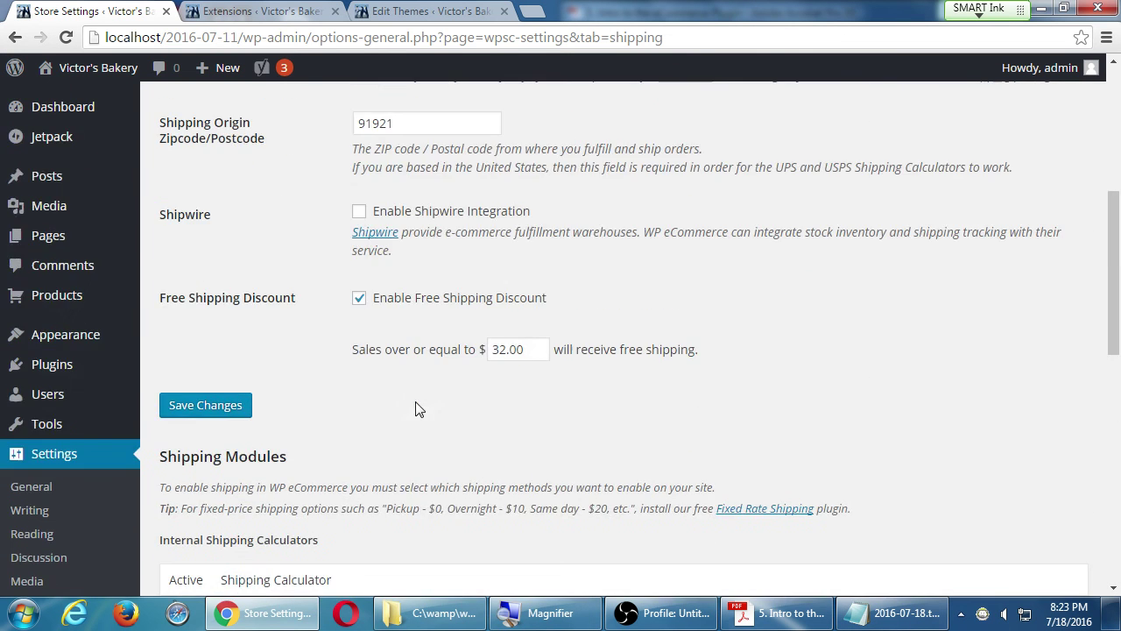
{"action": "left_click", "coordinate": [207, 407]}
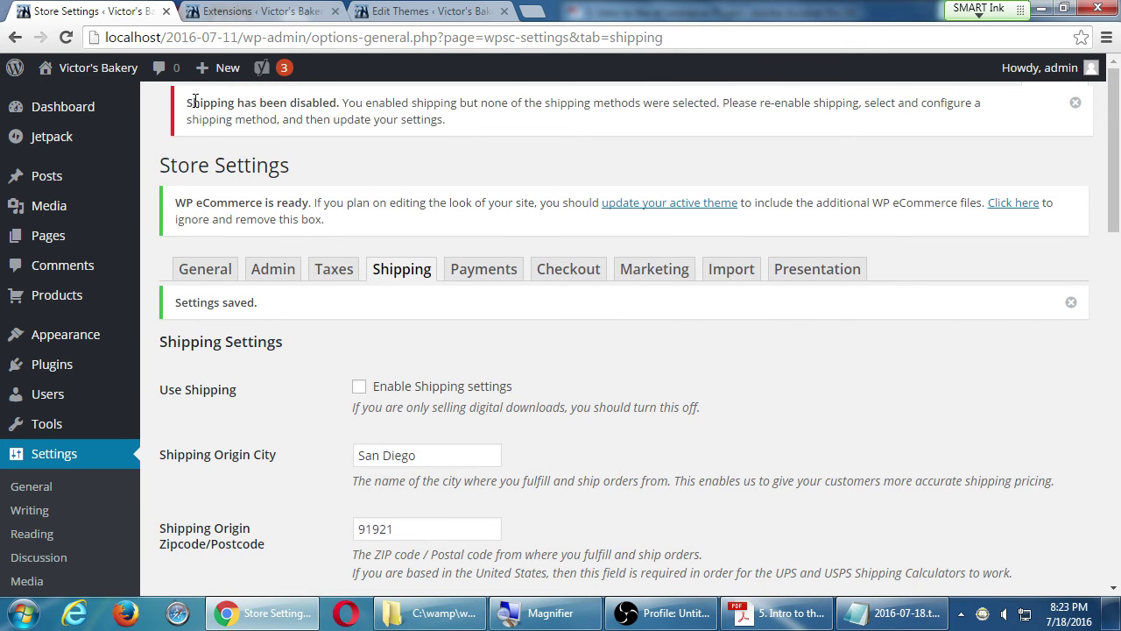
Examine the shipping-disabled notice and the internal and external shipping calculators offered under Shipping Modules.
{"action": "left_click_drag", "start_coordinate": [193, 100], "coordinate": [324, 119]}
{"action": "scroll", "coordinate": [333, 262], "scroll_direction": "down", "scroll_amount": 15}
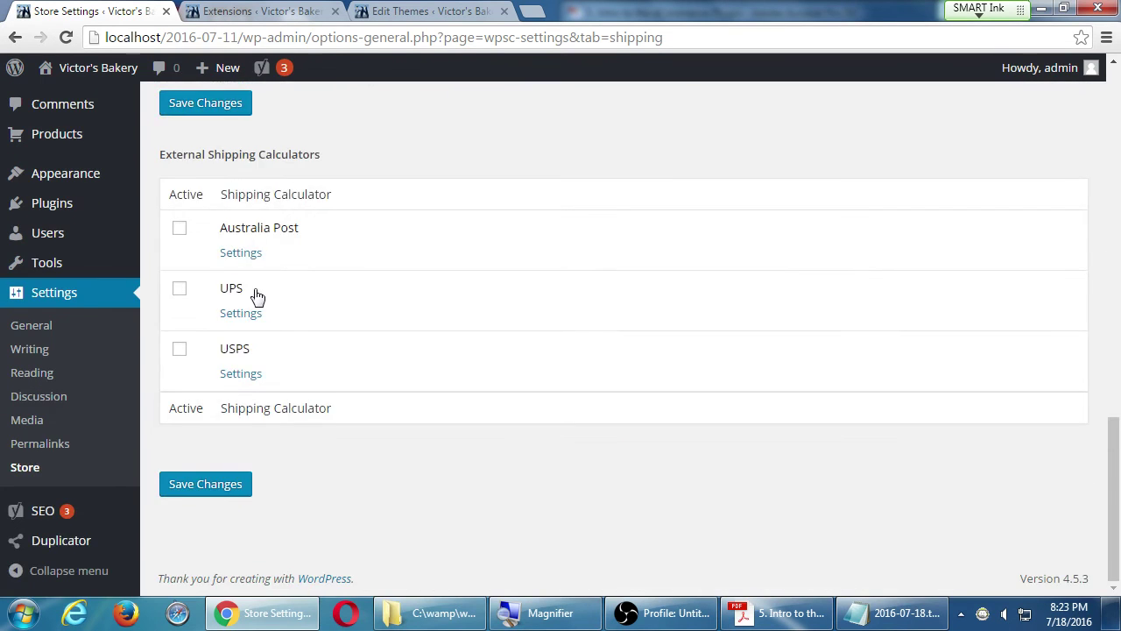
{"action": "scroll", "coordinate": [257, 320], "scroll_direction": "up", "scroll_amount": 3}
{"action": "left_click", "coordinate": [232, 331]}
{"action": "scroll", "coordinate": [233, 335], "scroll_direction": "up", "scroll_amount": 4}
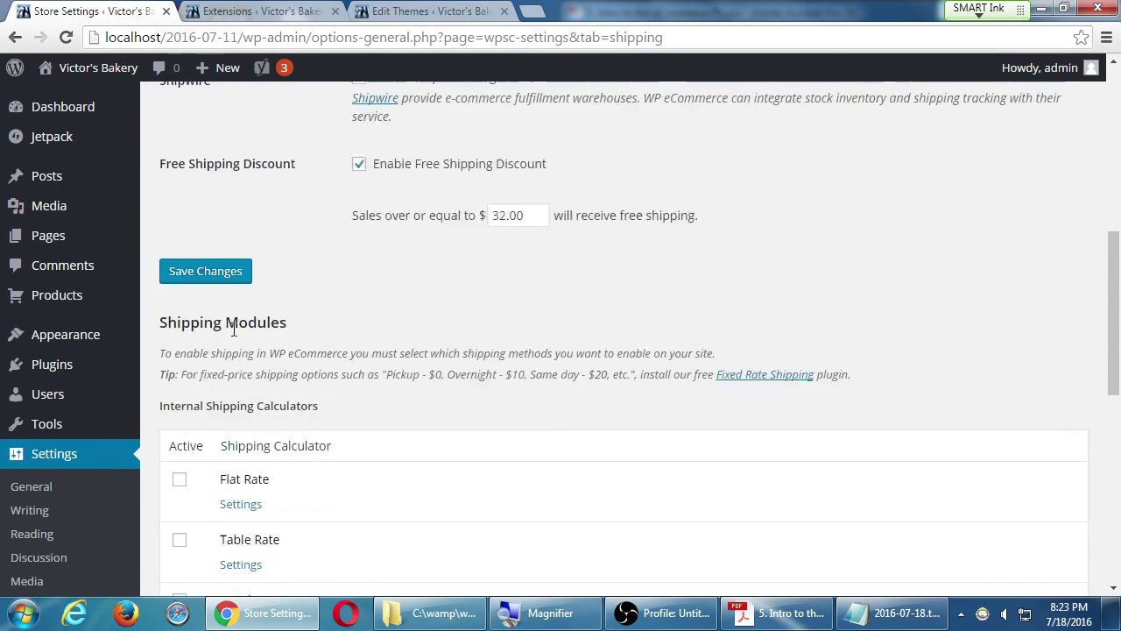
{"action": "scroll", "coordinate": [235, 337], "scroll_direction": "down", "scroll_amount": 8}
{"action": "scroll", "coordinate": [475, 355], "scroll_direction": "down", "scroll_amount": 7}
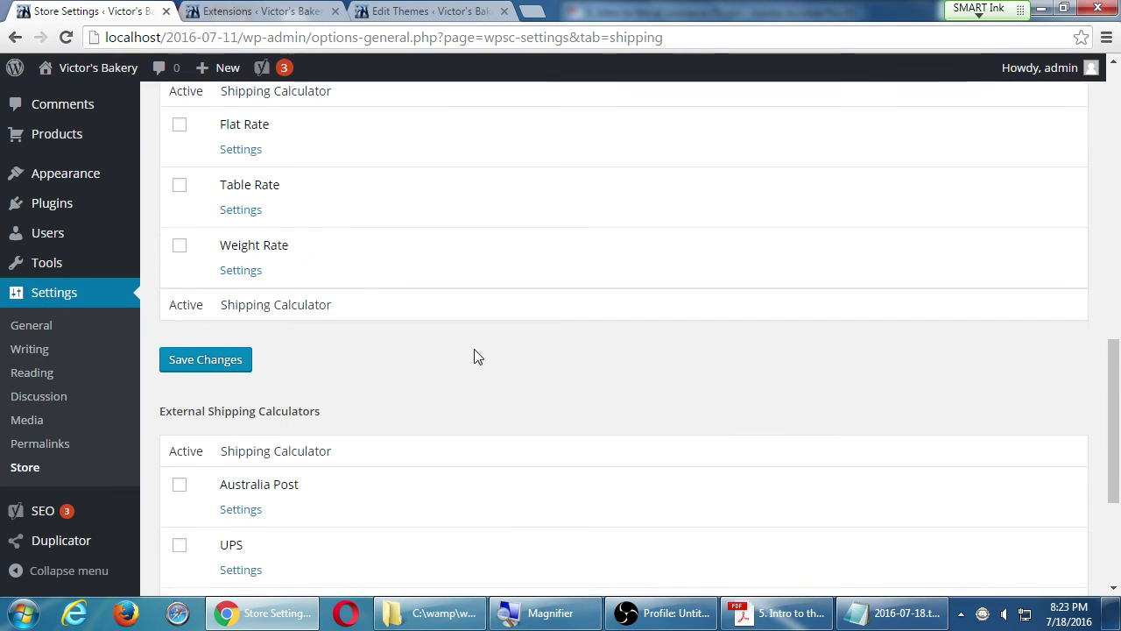
{"action": "scroll", "coordinate": [411, 404], "scroll_direction": "up", "scroll_amount": 20}
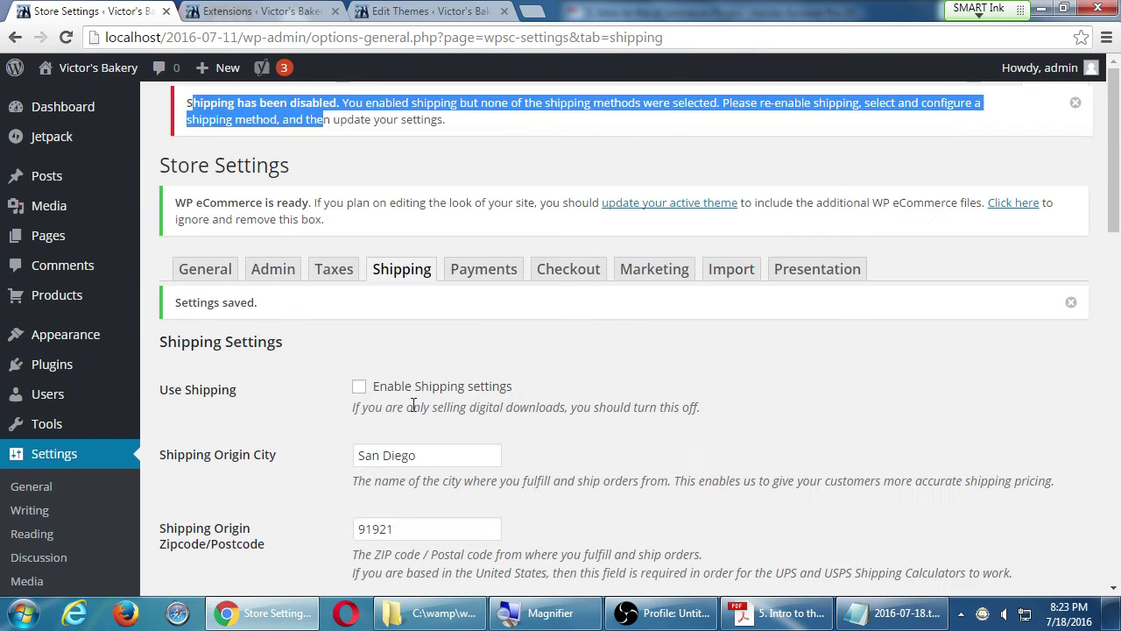
Enable the store's shipping settings and activate the Flat Rate internal shipping calculator.
{"action": "left_click", "coordinate": [360, 388]}
{"action": "scroll", "coordinate": [340, 416], "scroll_direction": "down", "scroll_amount": 5}
{"action": "scroll", "coordinate": [337, 412], "scroll_direction": "down", "scroll_amount": 3}
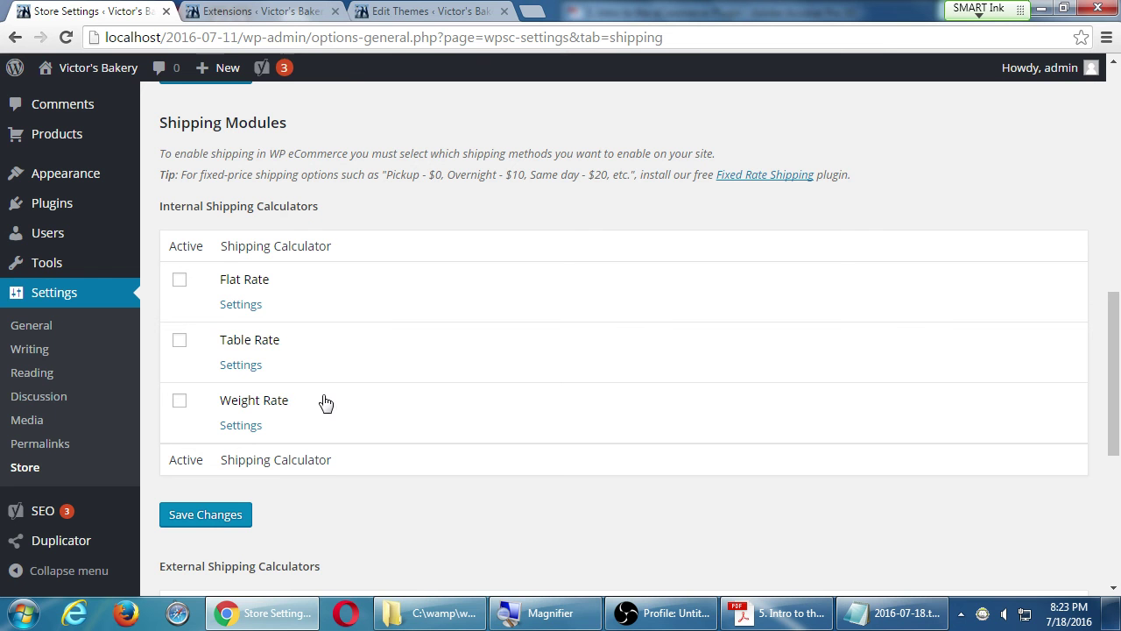
{"action": "scroll", "coordinate": [296, 401], "scroll_direction": "down", "scroll_amount": 4}
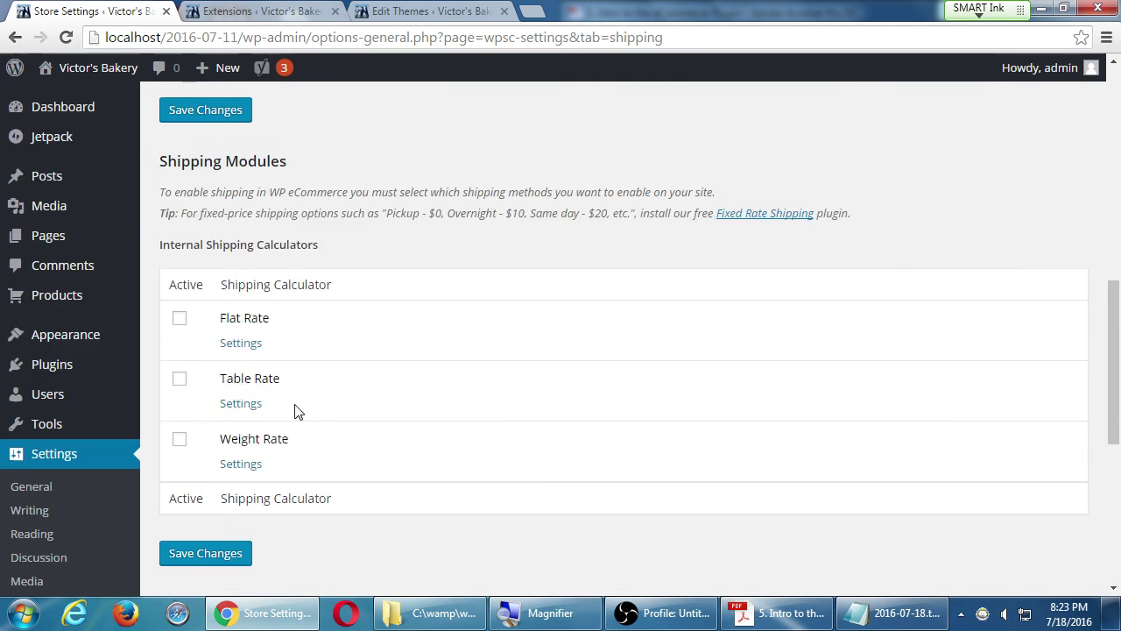
{"action": "left_click", "coordinate": [180, 322]}
In the Flat Rate settings, set the local base rates to $3 for Continental 48 States and $5 for All 50 States.
{"action": "left_click", "coordinate": [241, 343]}
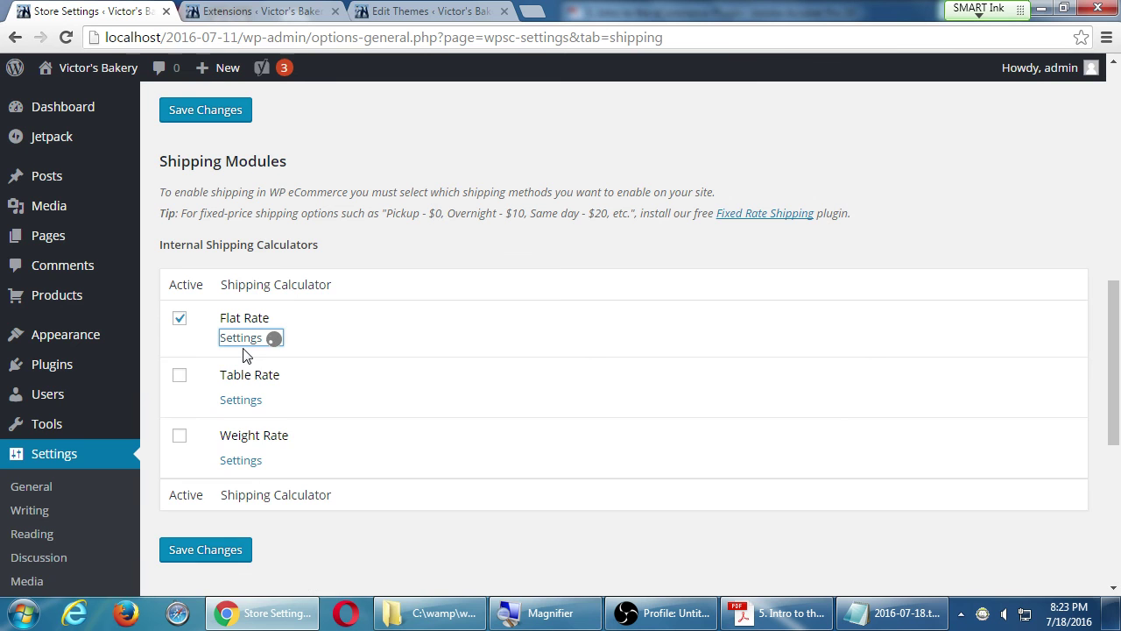
{"action": "scroll", "coordinate": [231, 394], "scroll_direction": "down", "scroll_amount": 1}
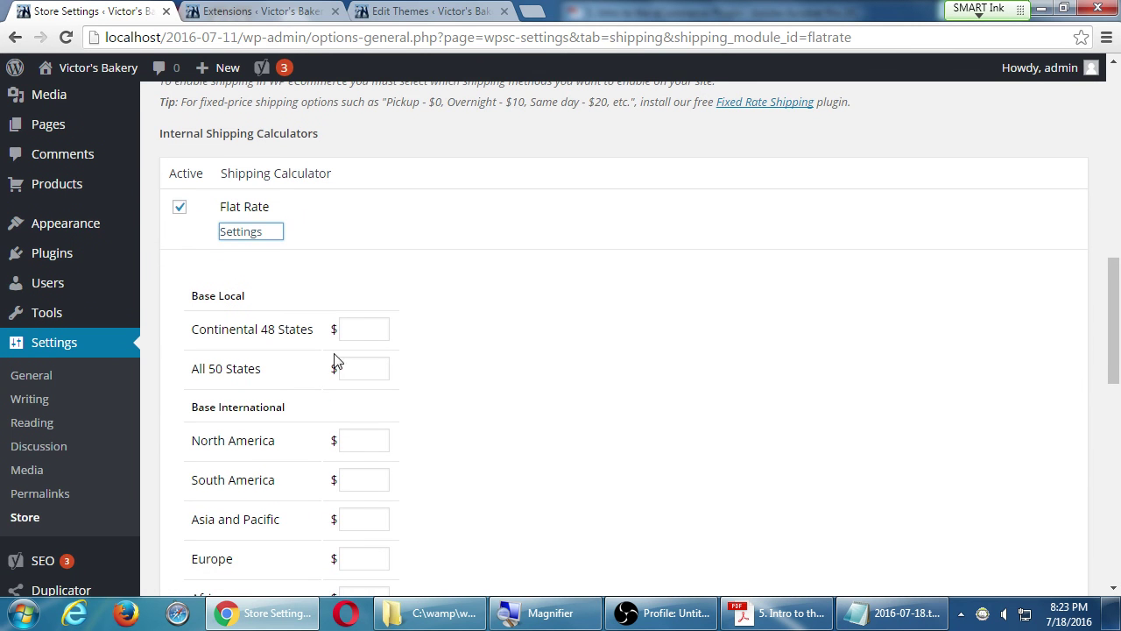
{"action": "left_click", "coordinate": [363, 330]}
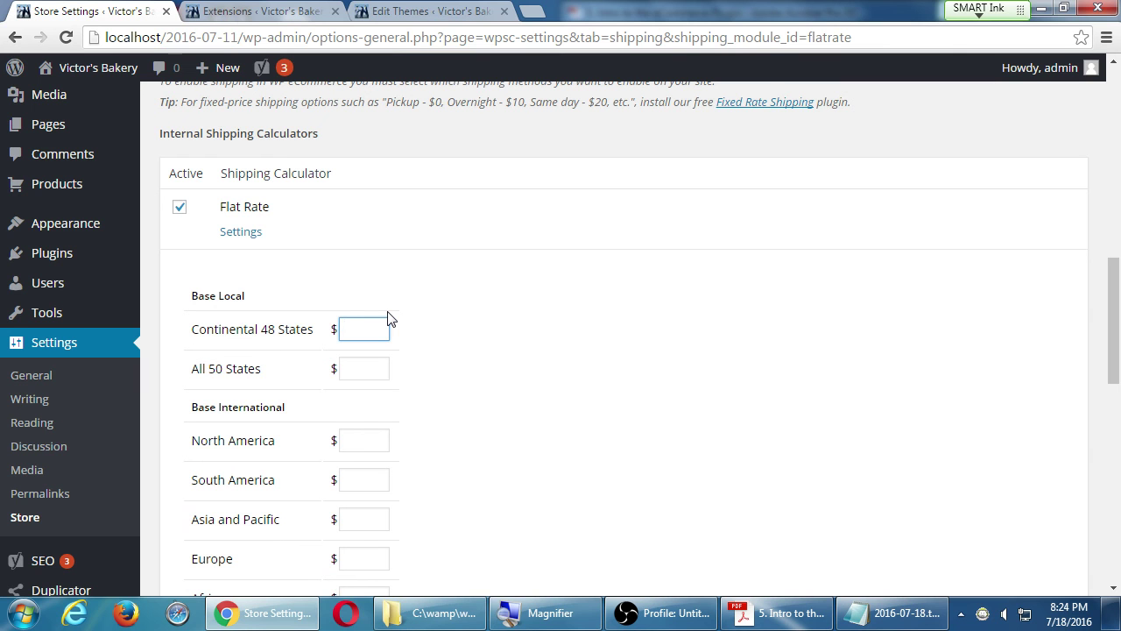
{"action": "type", "text": "3"}
{"action": "left_click", "coordinate": [382, 364]}
{"action": "type", "text": "5"}
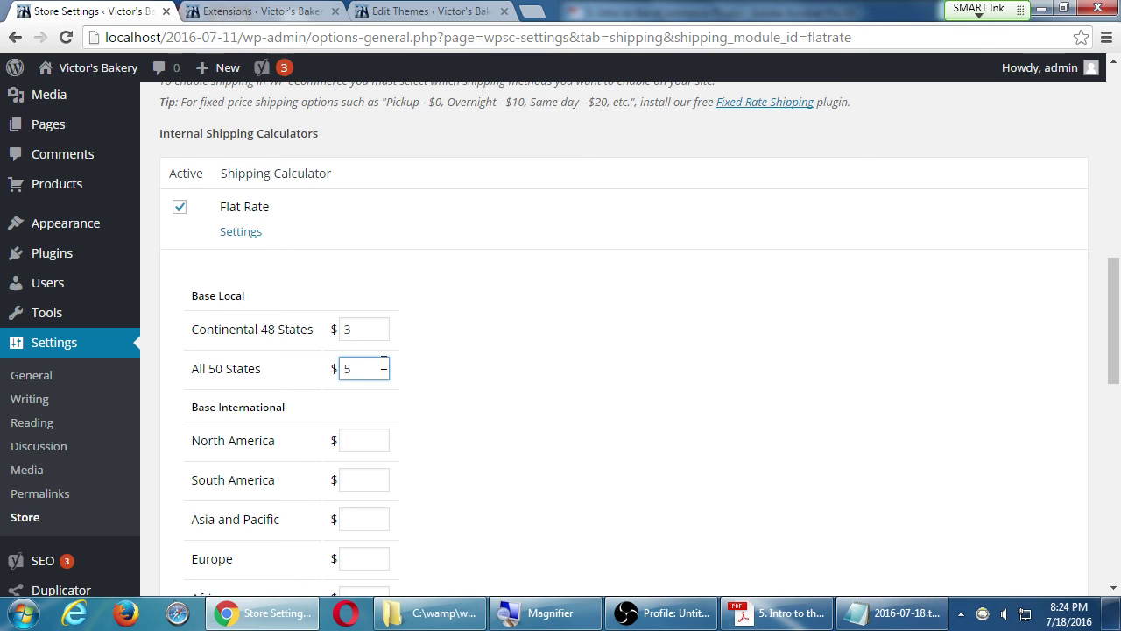
Set the Flat Rate international base price for North America to $7.
{"action": "scroll", "coordinate": [383, 363], "scroll_direction": "down", "scroll_amount": 1}
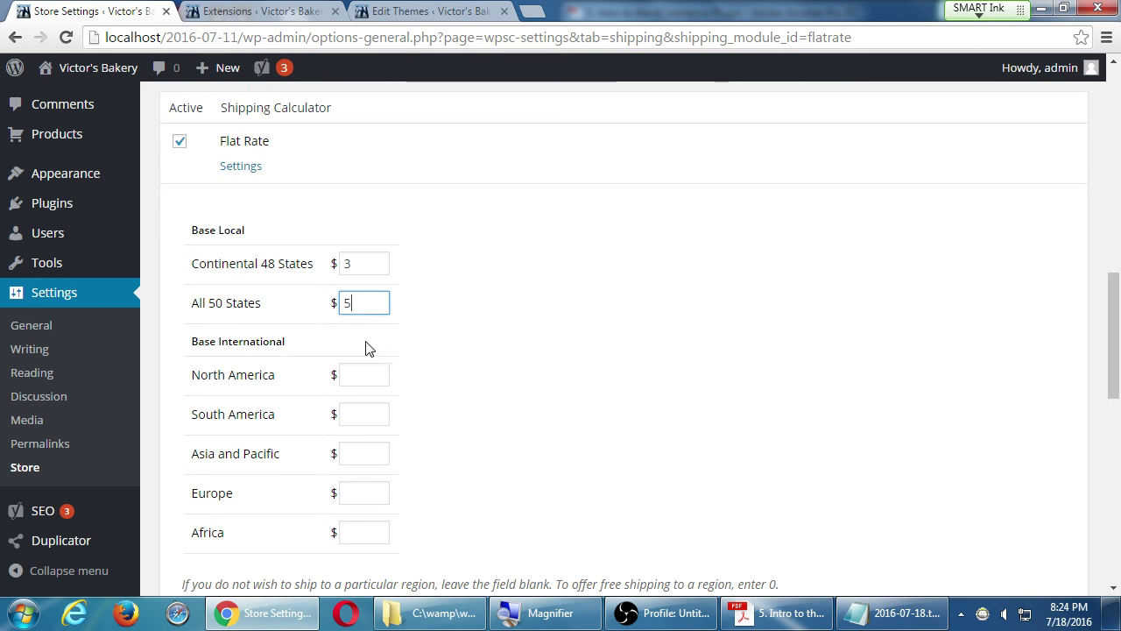
{"action": "left_click", "coordinate": [347, 374]}
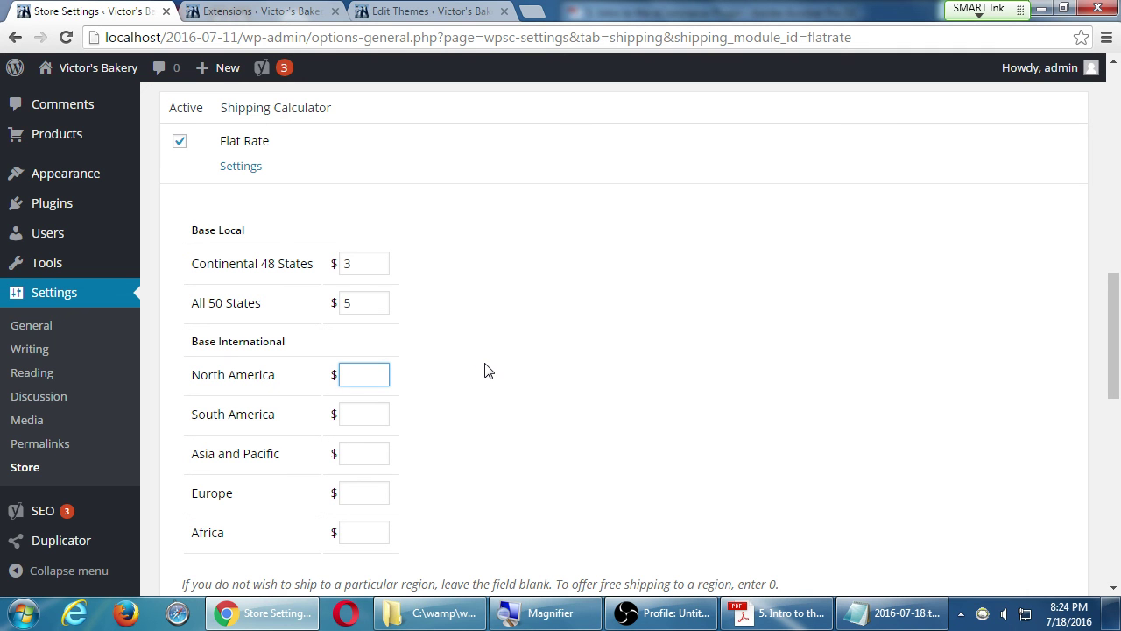
{"action": "type", "text": "5"}
{"action": "key", "text": "BackSpace"}
{"action": "type", "text": "7"}
{"action": "left_click", "coordinate": [369, 409]}
{"action": "type", "text": "10"}
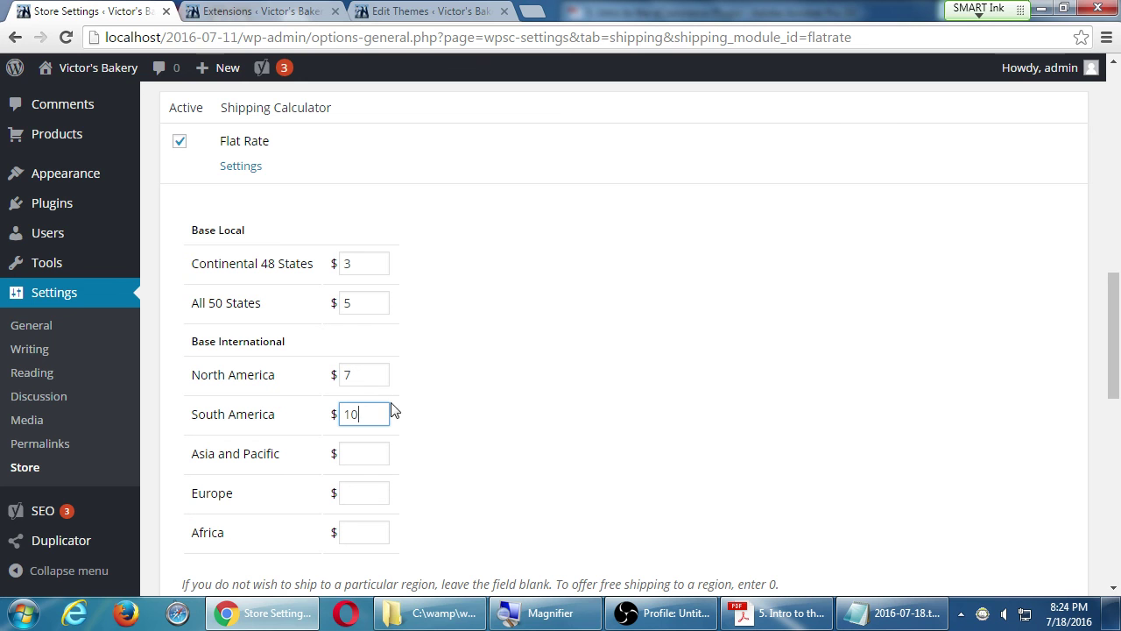
{"action": "left_click_drag", "start_coordinate": [382, 413], "coordinate": [303, 408]}
{"action": "key", "text": "BackSpace"}
Update the Flat Rate settings, review the saved rates and close the Flat Rate form.
{"action": "scroll", "coordinate": [446, 443], "scroll_direction": "down", "scroll_amount": 3}
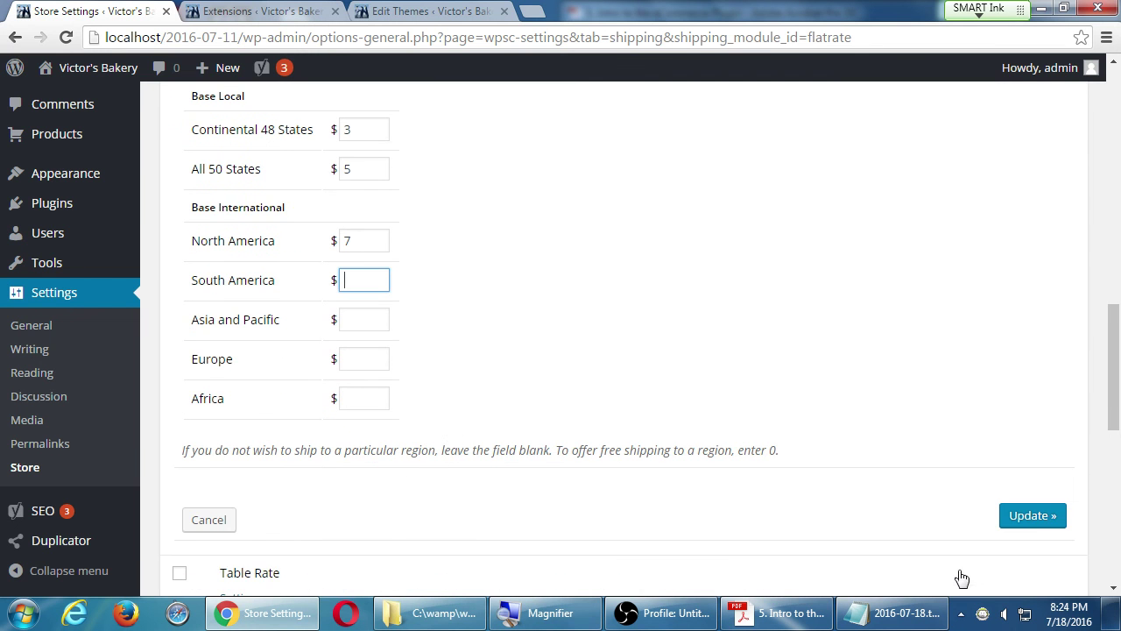
{"action": "left_click", "coordinate": [1036, 523]}
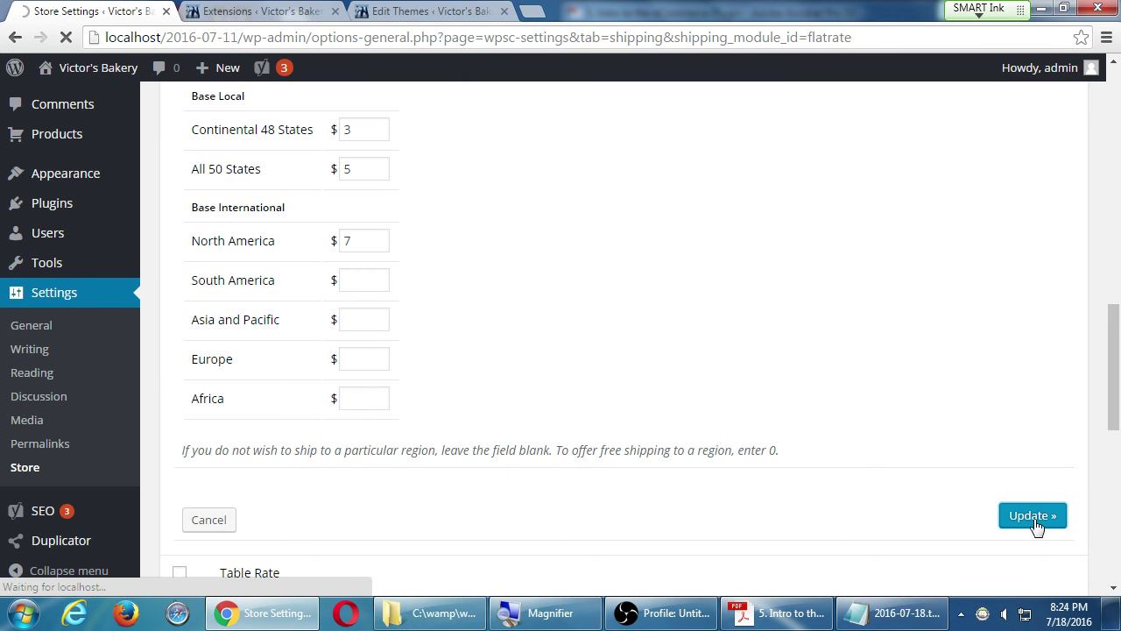
{"action": "scroll", "coordinate": [792, 464], "scroll_direction": "down", "scroll_amount": 7}
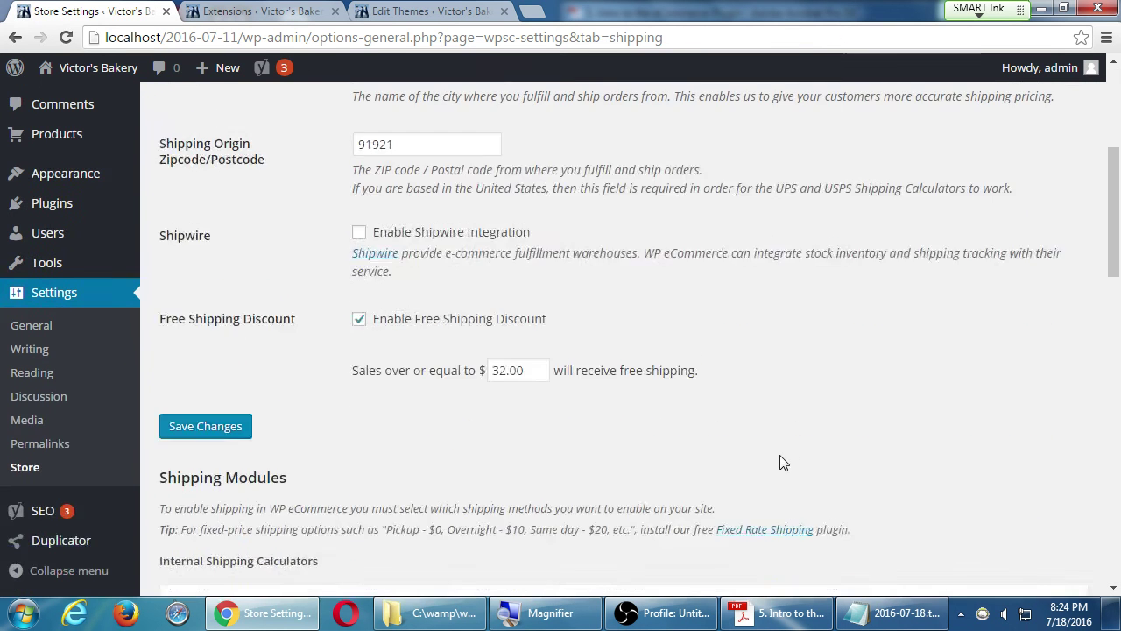
{"action": "scroll", "coordinate": [782, 462], "scroll_direction": "down", "scroll_amount": 2}
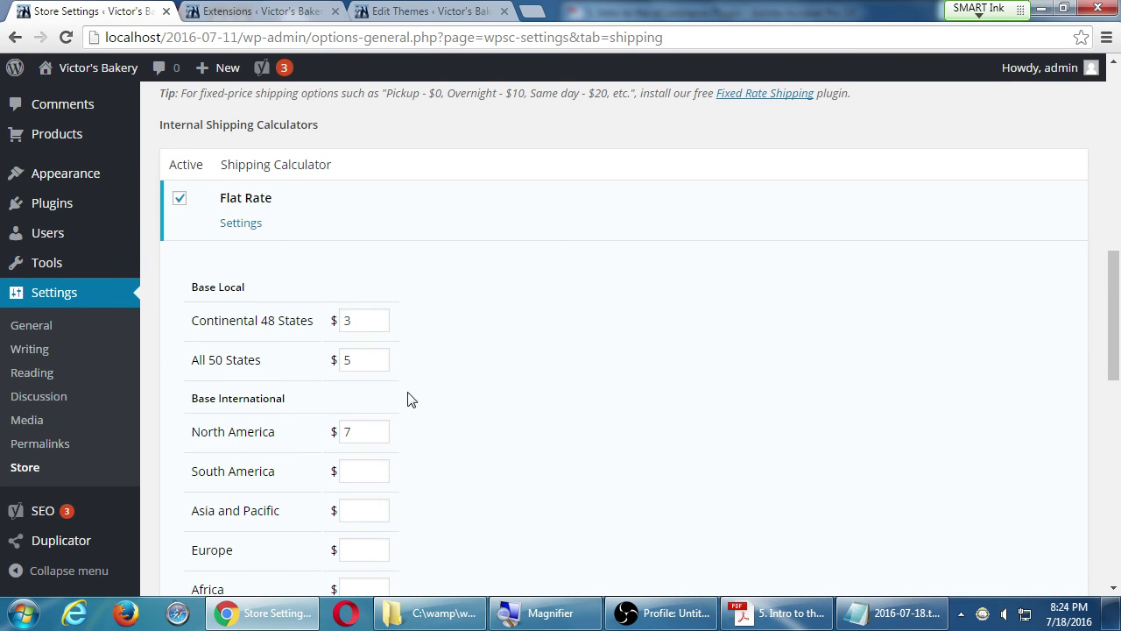
{"action": "double_click", "coordinate": [353, 320]}
{"action": "key", "text": "Tab"}
{"action": "scroll", "coordinate": [551, 395], "scroll_direction": "down", "scroll_amount": 2}
{"action": "scroll", "coordinate": [385, 408], "scroll_direction": "down", "scroll_amount": 1}
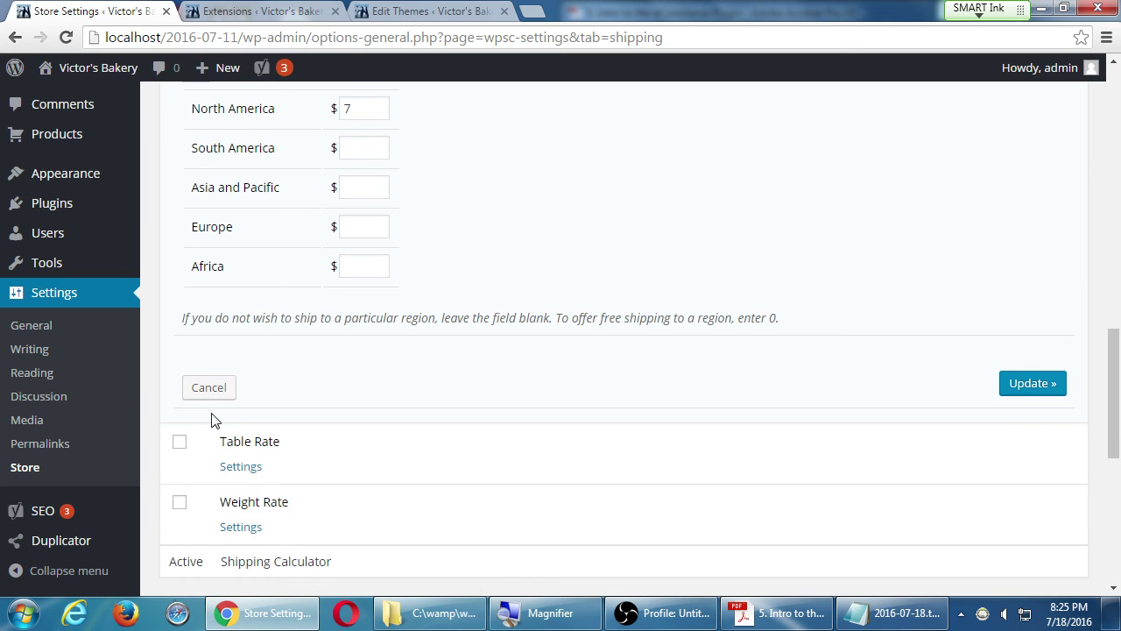
{"action": "left_click", "coordinate": [210, 388]}
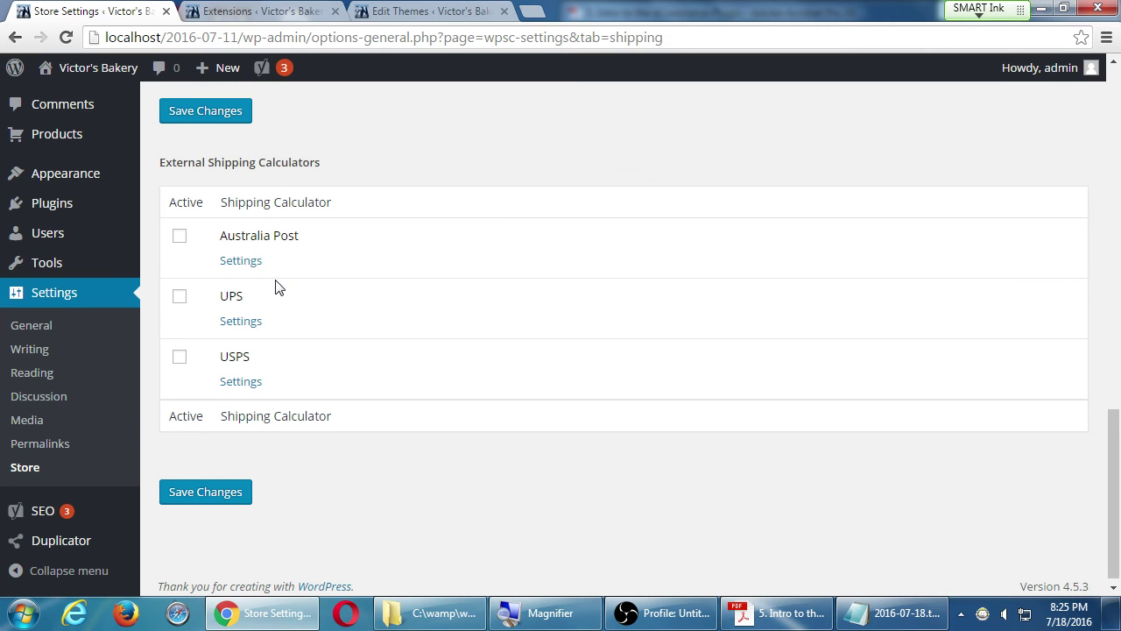
Activate the Table Rate shipping calculator and deactivate Flat Rate.
{"action": "scroll", "coordinate": [235, 432], "scroll_direction": "down", "scroll_amount": 1}
{"action": "scroll", "coordinate": [313, 189], "scroll_direction": "up", "scroll_amount": 5}
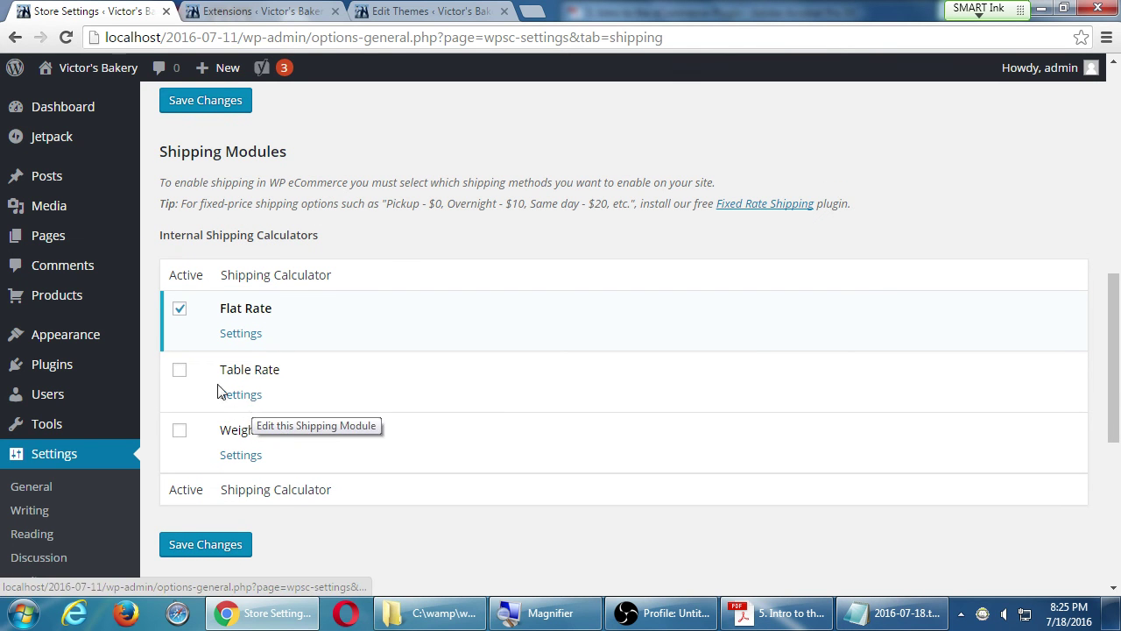
{"action": "left_click", "coordinate": [179, 372]}
{"action": "left_click", "coordinate": [181, 310]}
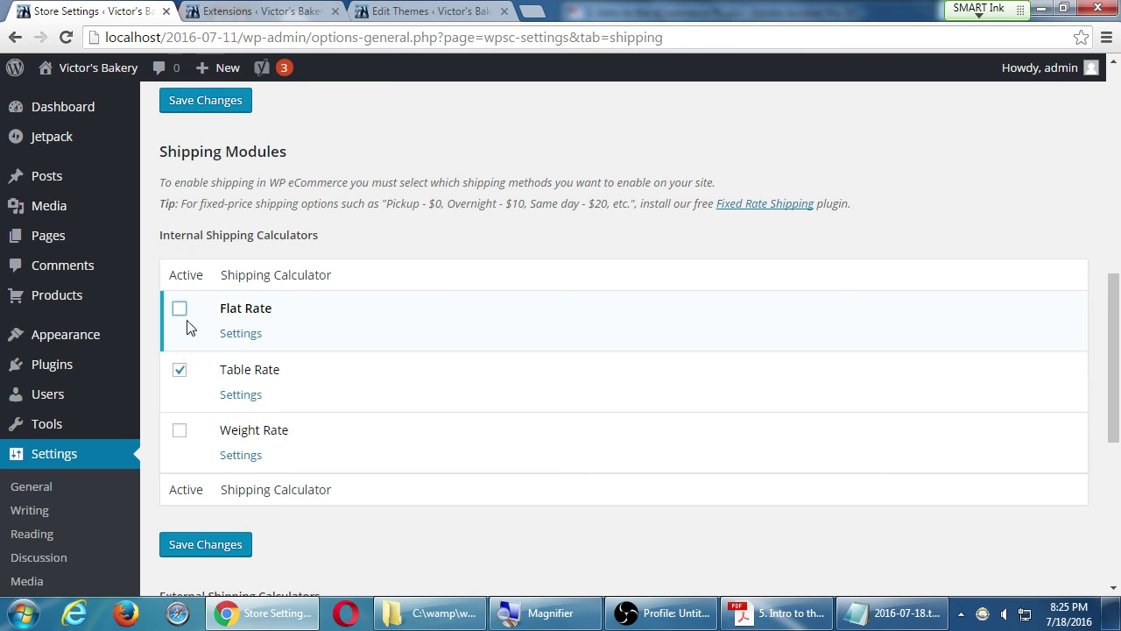
In the Table Rate settings, set a $3 shipping price for total prices of $5 and above.
{"action": "left_click", "coordinate": [233, 397]}
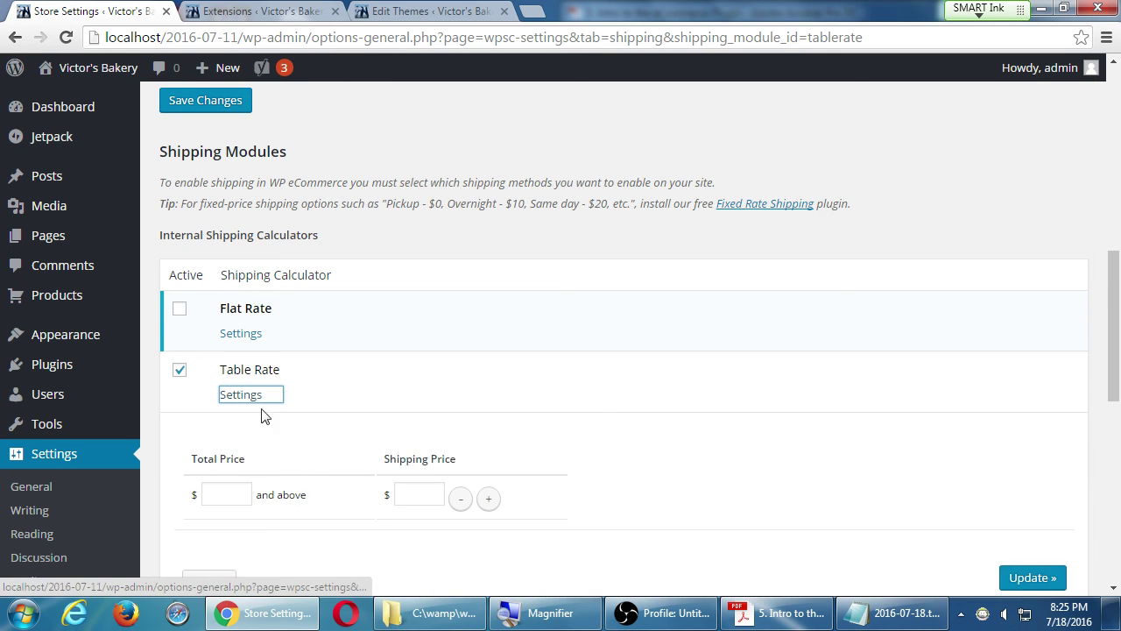
{"action": "scroll", "coordinate": [595, 389], "scroll_direction": "down", "scroll_amount": 2}
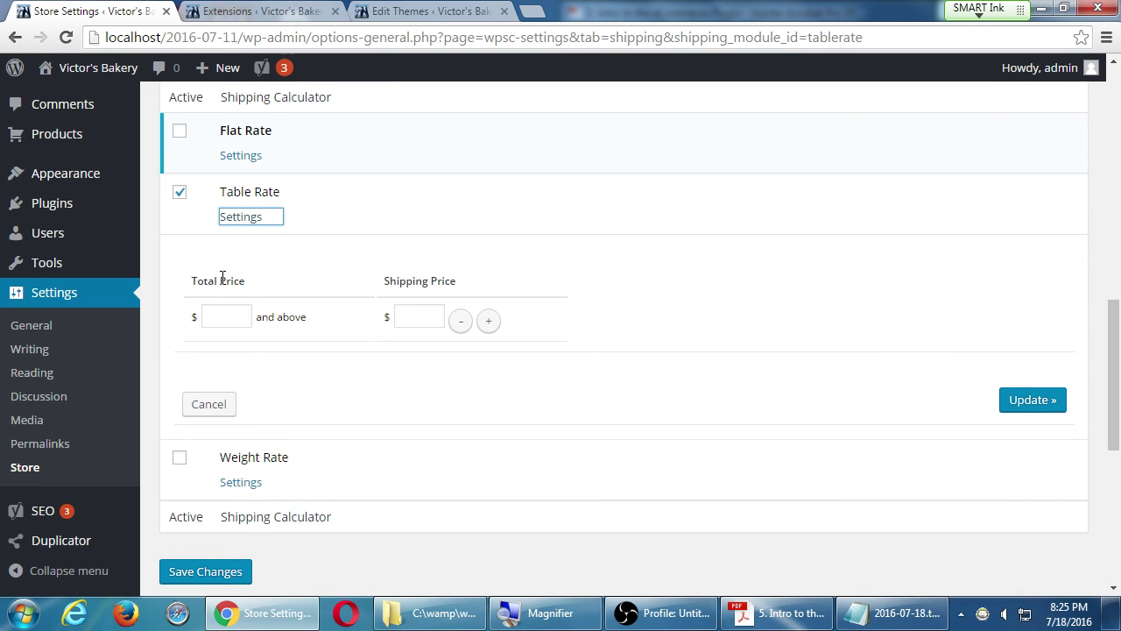
{"action": "left_click", "coordinate": [243, 316]}
{"action": "left_click", "coordinate": [423, 317]}
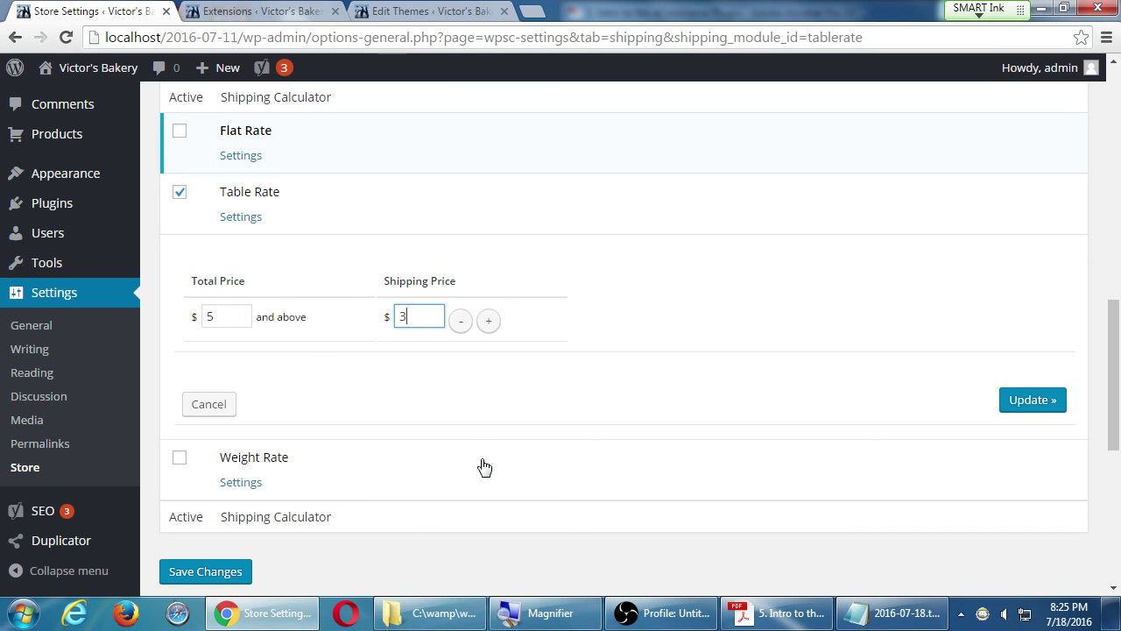
Add a second Table Rate row charging $7 shipping for total prices of $15 and above.
{"action": "left_click", "coordinate": [487, 321]}
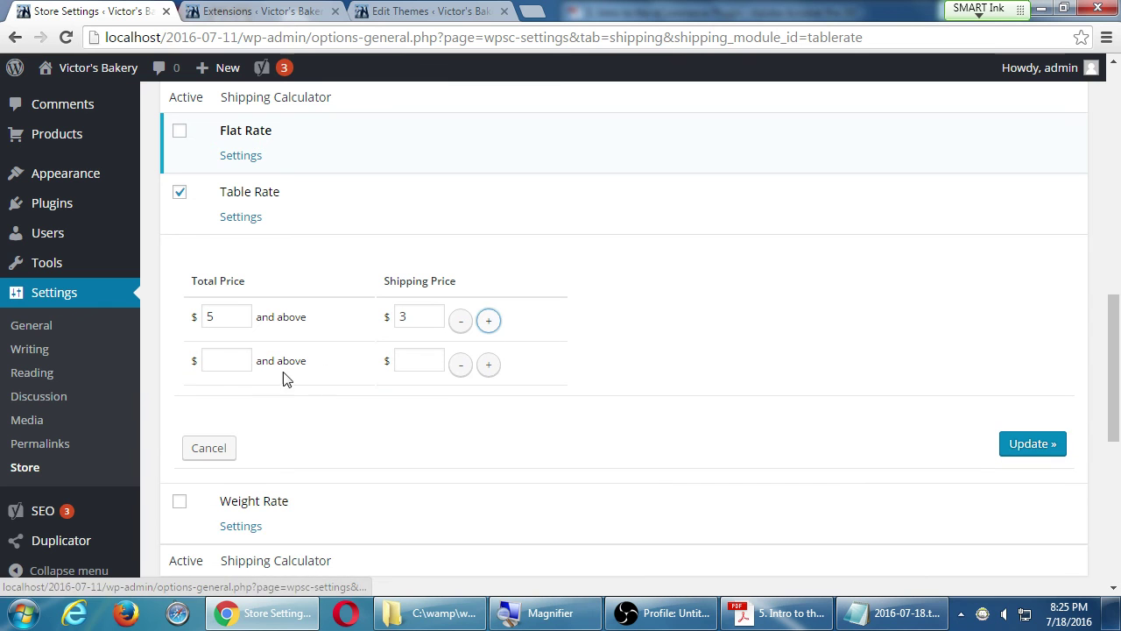
{"action": "left_click", "coordinate": [225, 362]}
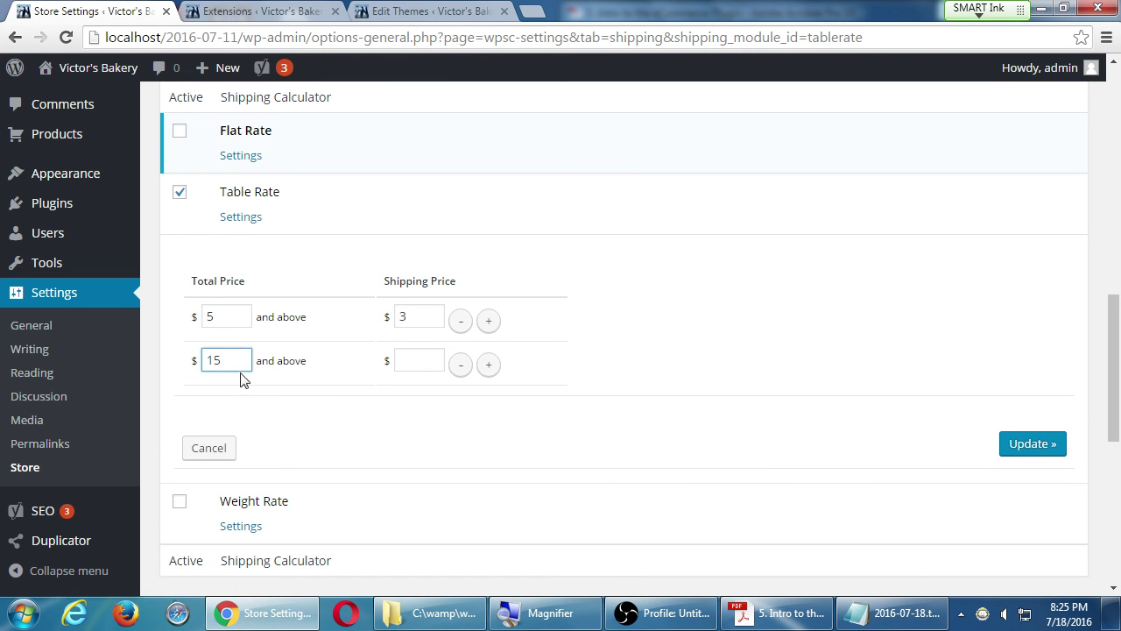
{"action": "left_click", "coordinate": [420, 362]}
{"action": "type", "text": "7"}
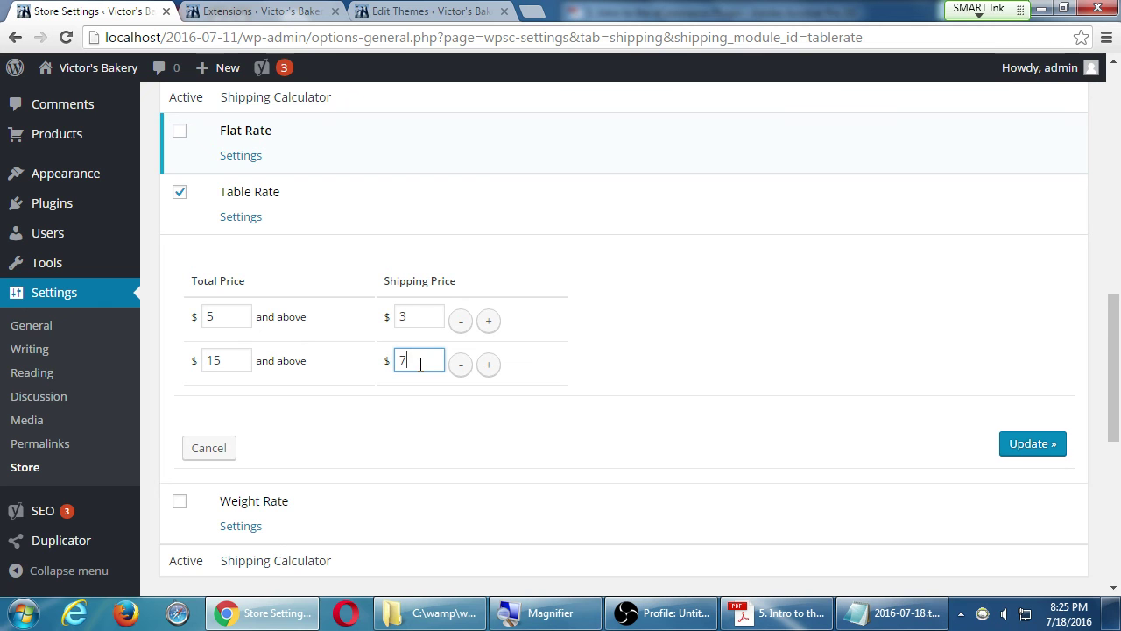
Add a third Table Rate row charging $10 shipping for total prices of $25 and above.
{"action": "left_click", "coordinate": [488, 364]}
{"action": "left_click", "coordinate": [207, 395]}
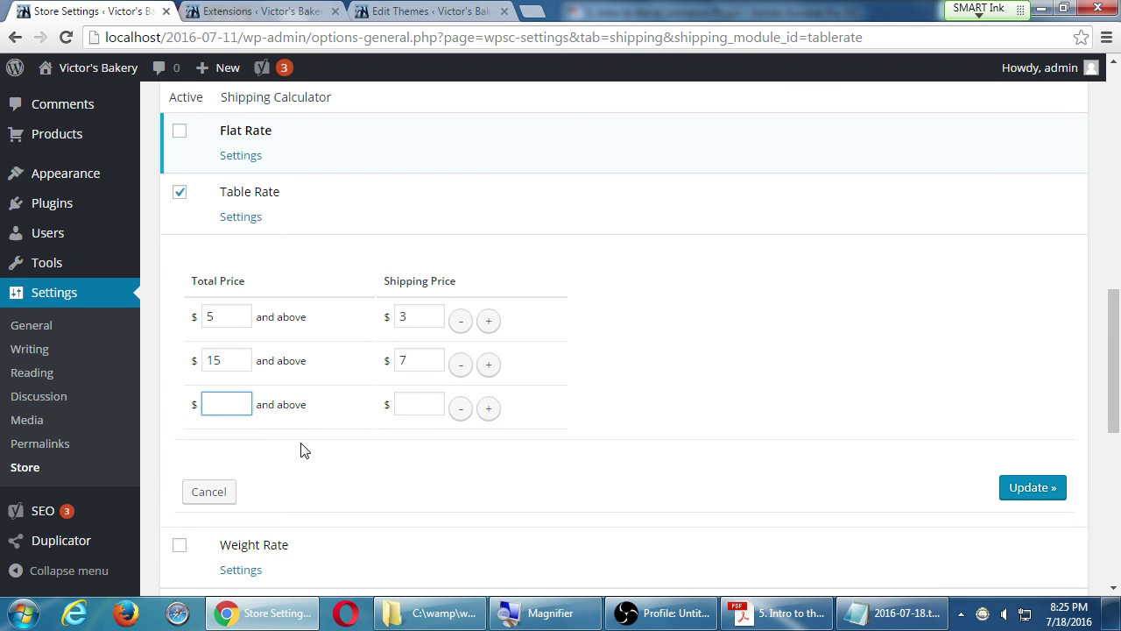
{"action": "type", "text": "25"}
{"action": "left_click", "coordinate": [418, 395]}
{"action": "left_click", "coordinate": [420, 402]}
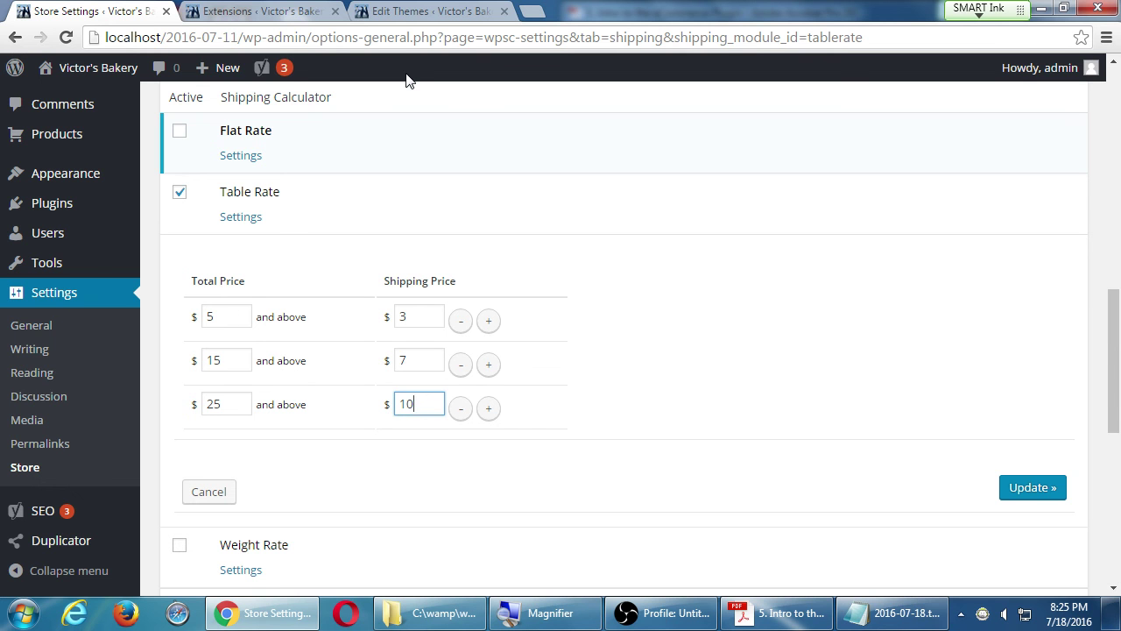
Update the Table Rate settings and close the Table Rate form.
{"action": "left_click", "coordinate": [1027, 488]}
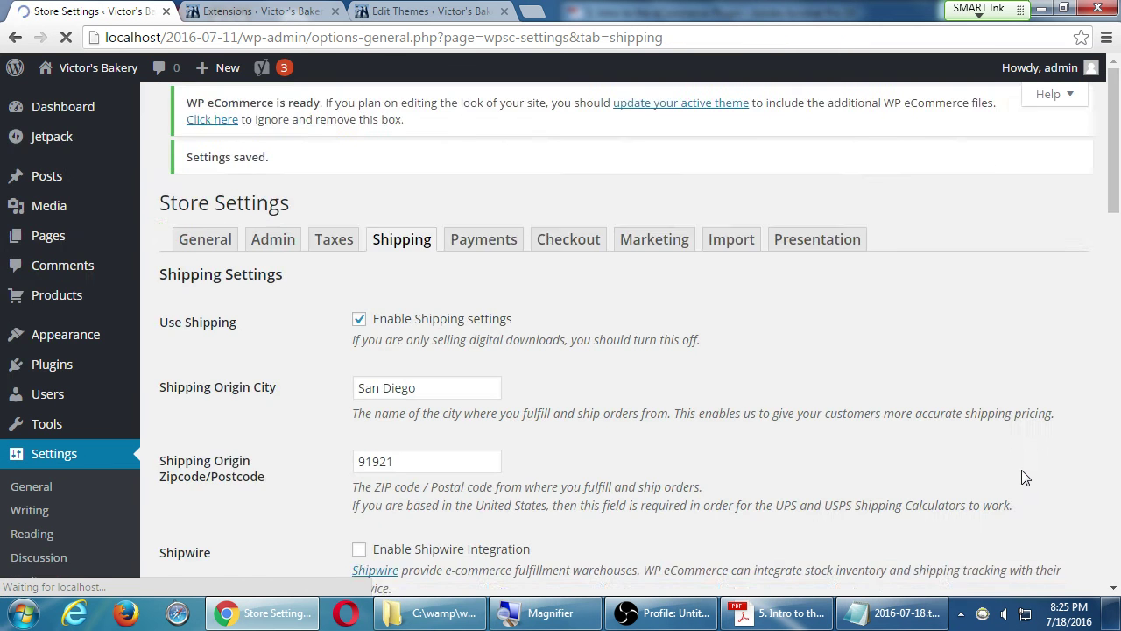
{"action": "scroll", "coordinate": [676, 385], "scroll_direction": "down", "scroll_amount": 10}
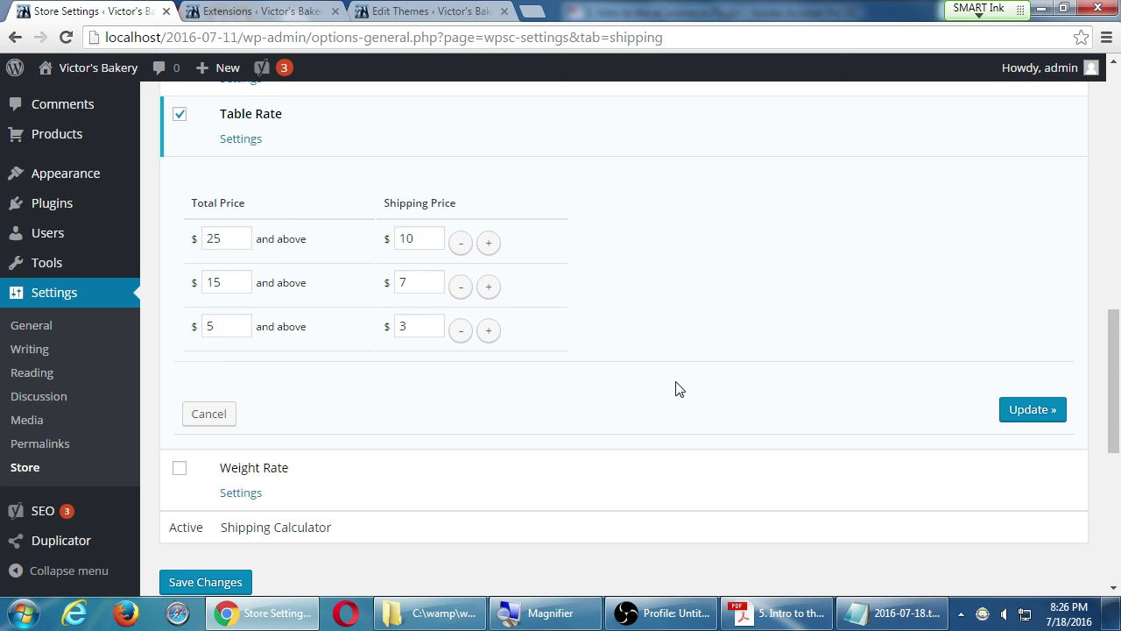
{"action": "left_click", "coordinate": [210, 414]}
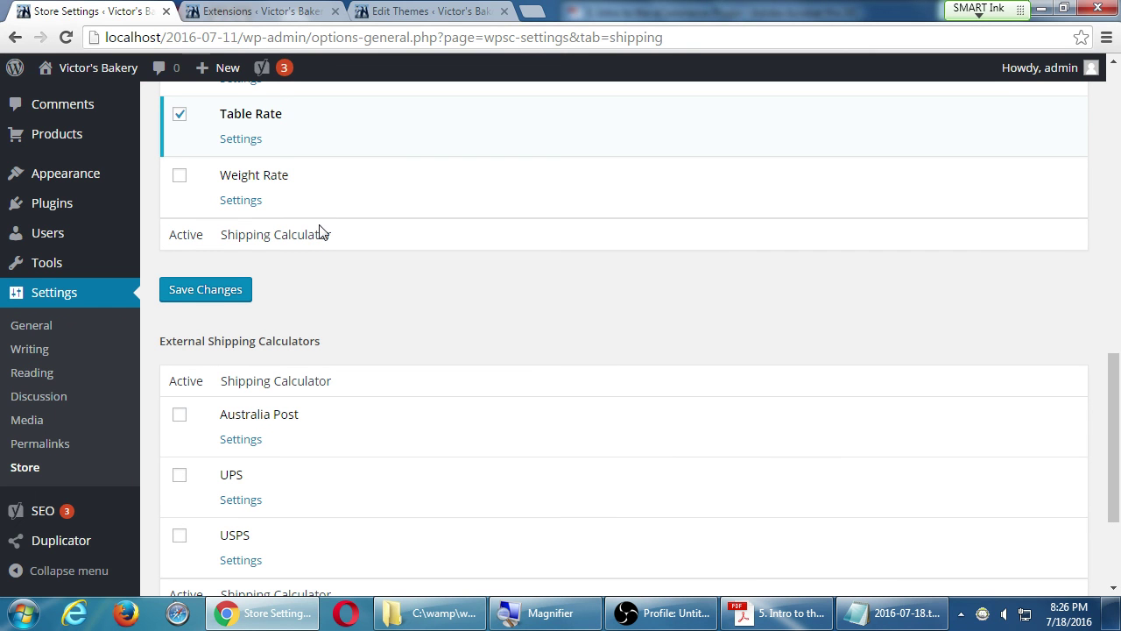
Review the Flat Rate calculator's regional shipping prices and close its form without updating.
{"action": "scroll", "coordinate": [320, 232], "scroll_direction": "up", "scroll_amount": 1}
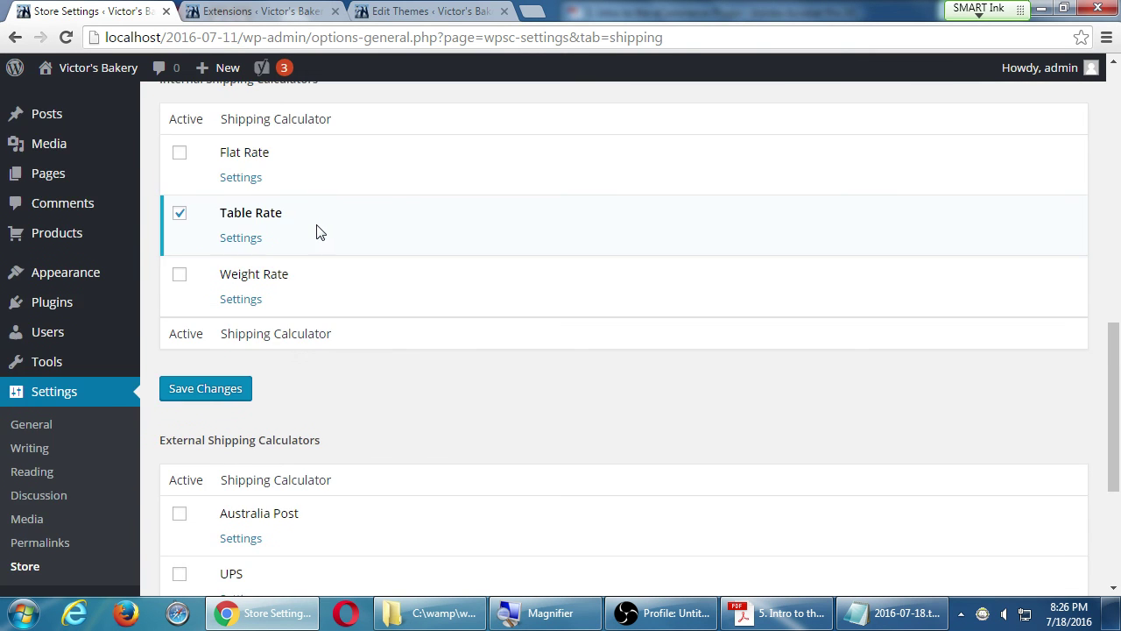
{"action": "left_click", "coordinate": [245, 178]}
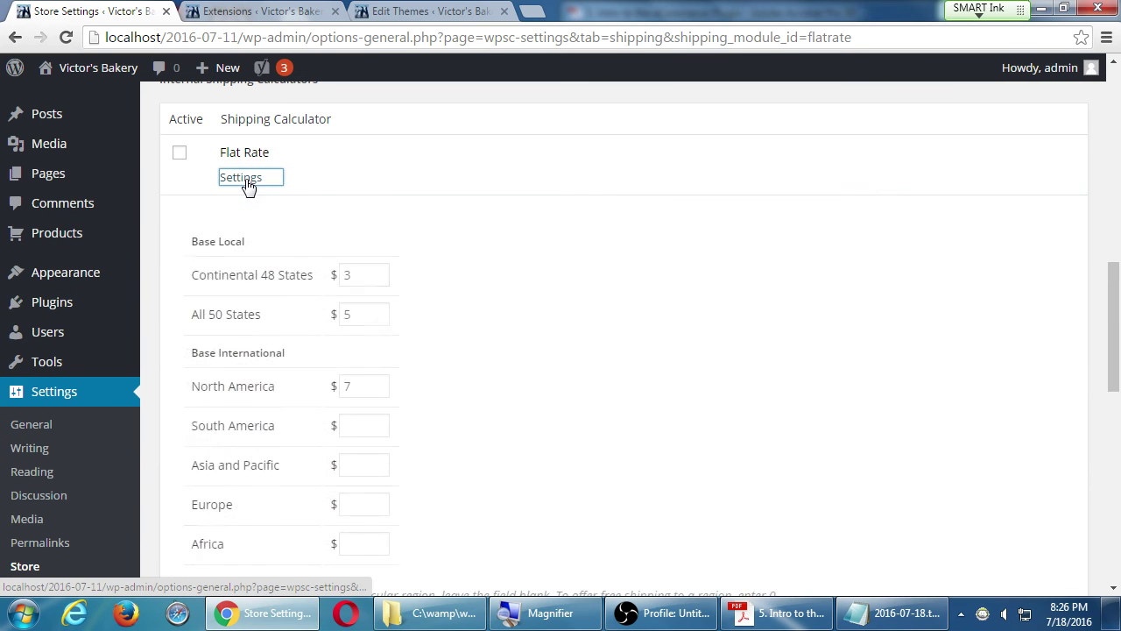
{"action": "scroll", "coordinate": [270, 225], "scroll_direction": "down", "scroll_amount": 2}
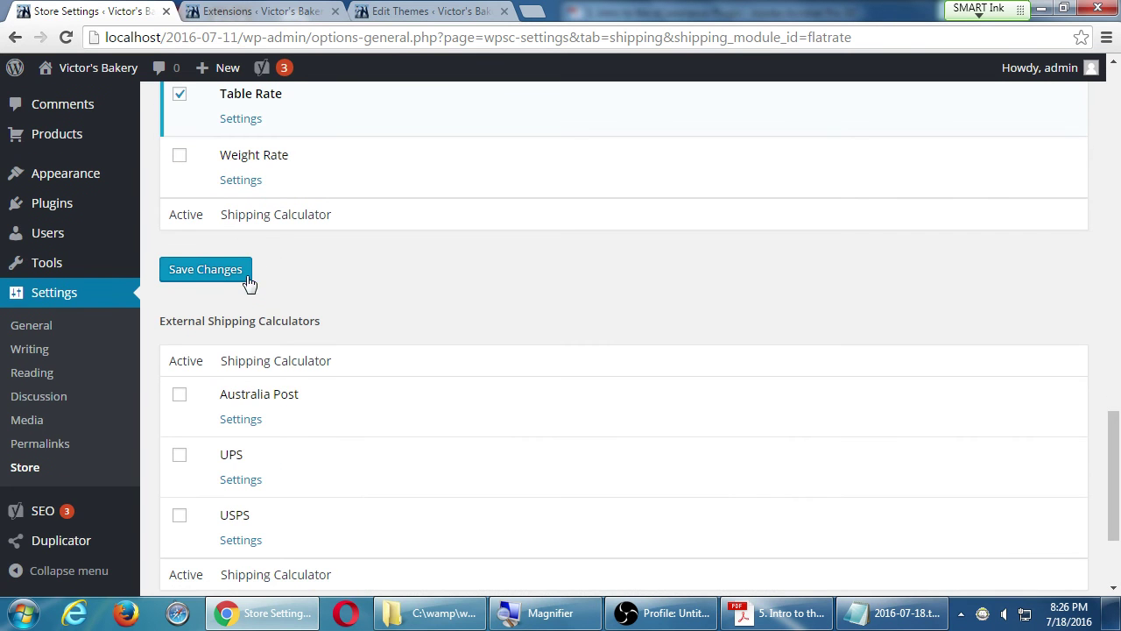
{"action": "scroll", "coordinate": [250, 283], "scroll_direction": "up", "scroll_amount": 3}
{"action": "left_click", "coordinate": [218, 336]}
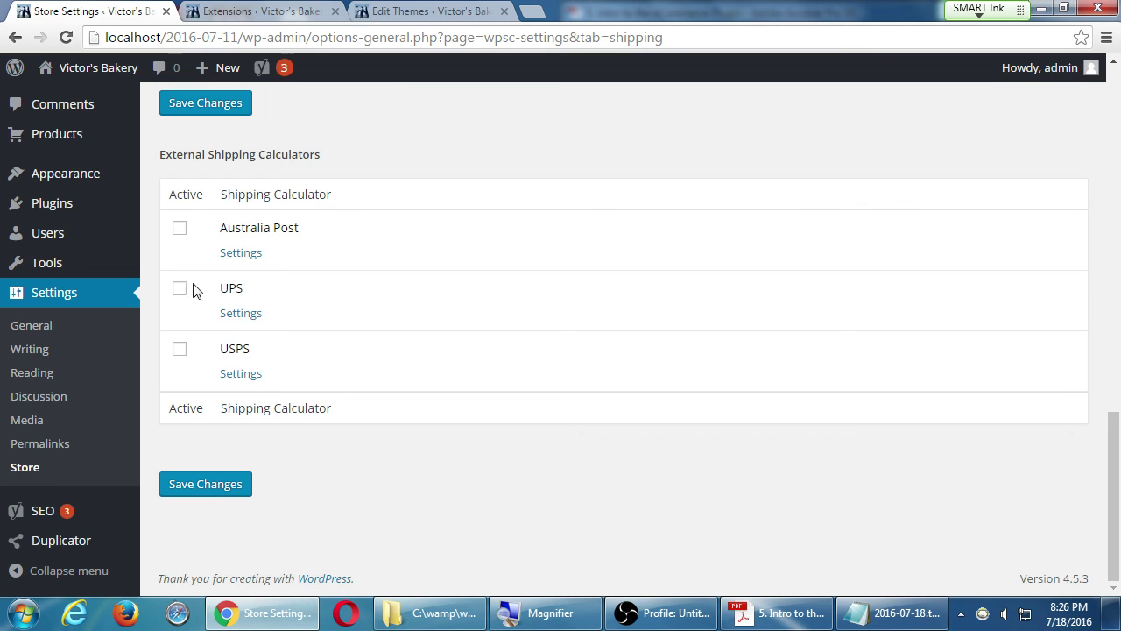
Deactivate the Table Rate shipping calculator and activate Weight Rate instead.
{"action": "scroll", "coordinate": [186, 293], "scroll_direction": "up", "scroll_amount": 5}
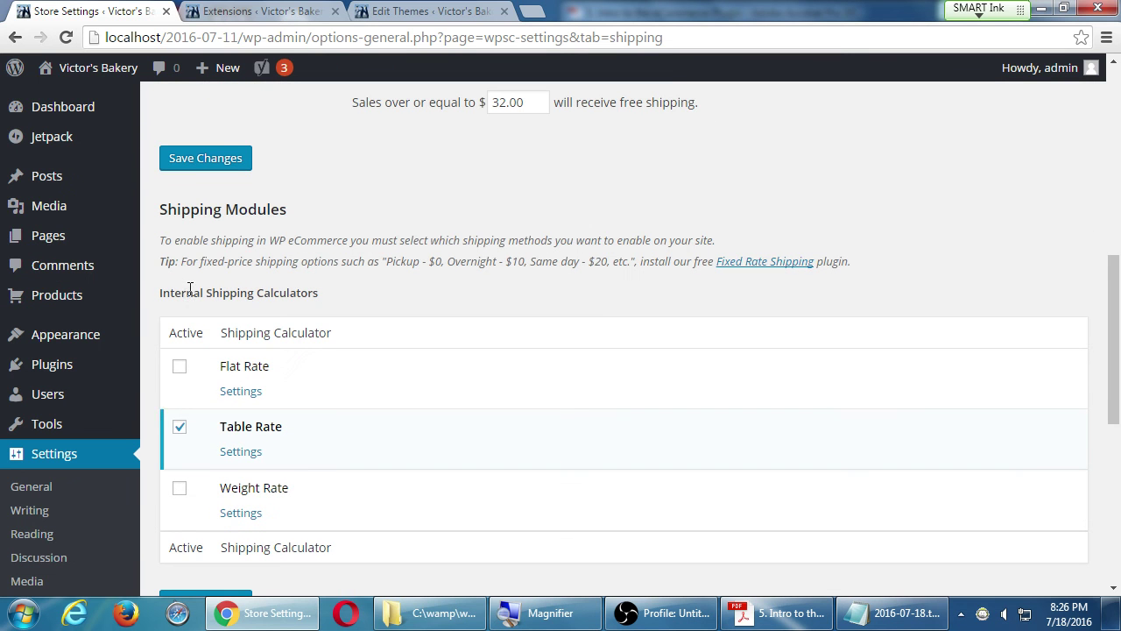
{"action": "left_click", "coordinate": [179, 427]}
{"action": "left_click", "coordinate": [180, 487]}
In the Weight Rate settings, set a $7 shipping price for total weights of 3 lbs and above.
{"action": "left_click", "coordinate": [238, 514]}
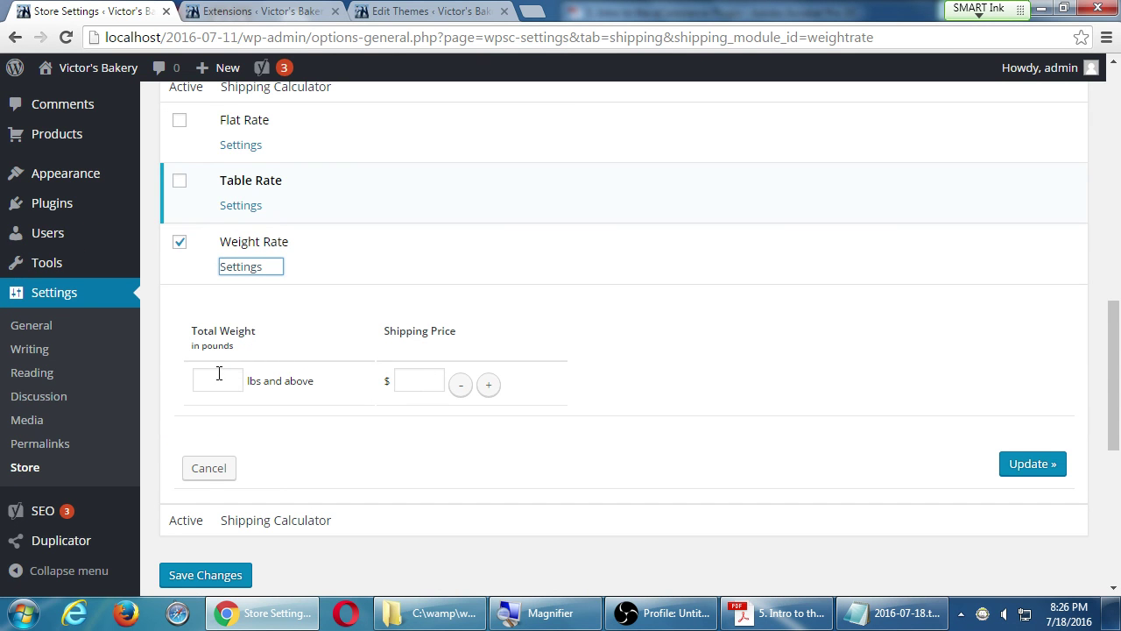
{"action": "left_click", "coordinate": [217, 381]}
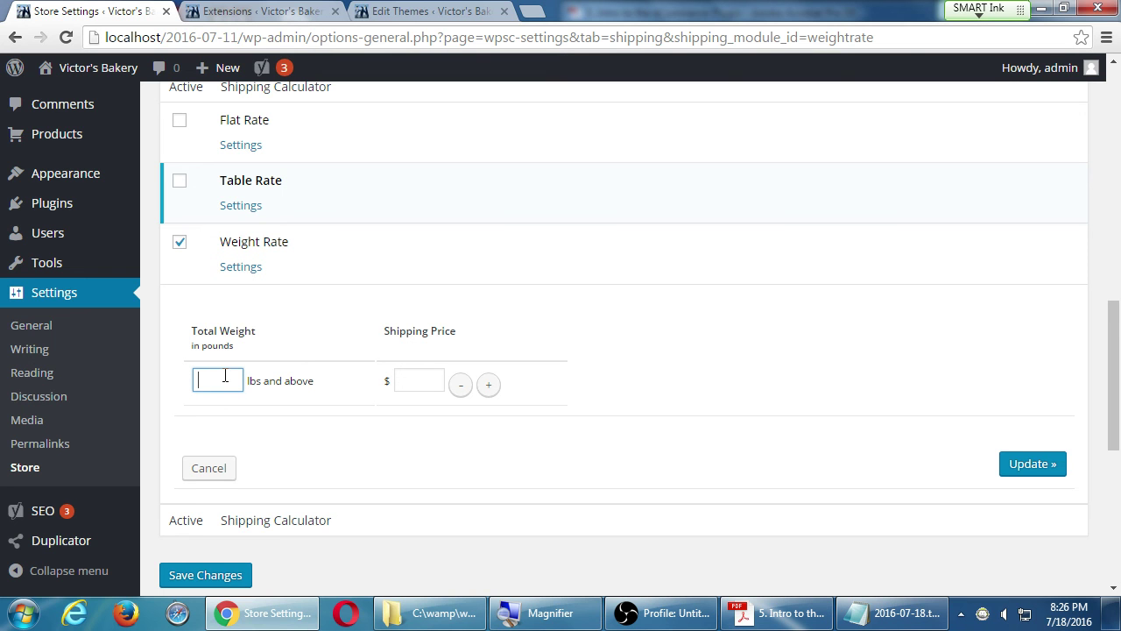
{"action": "left_click", "coordinate": [424, 386]}
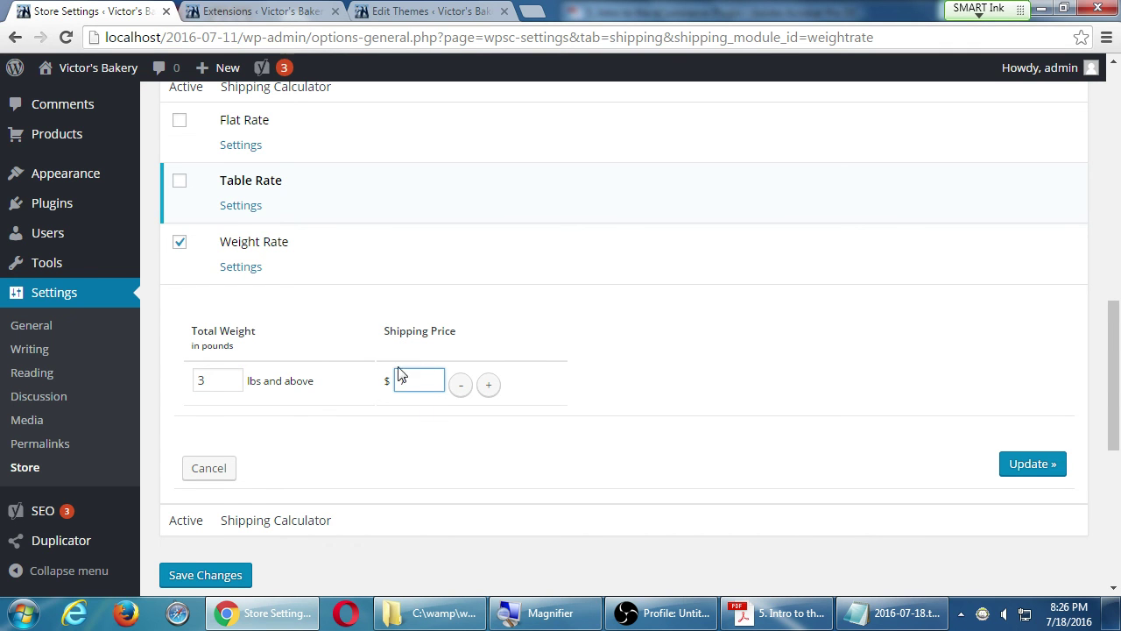
Add a second Weight Rate row charging $10 shipping for total weights of 10 lbs and above.
{"action": "left_click", "coordinate": [488, 385]}
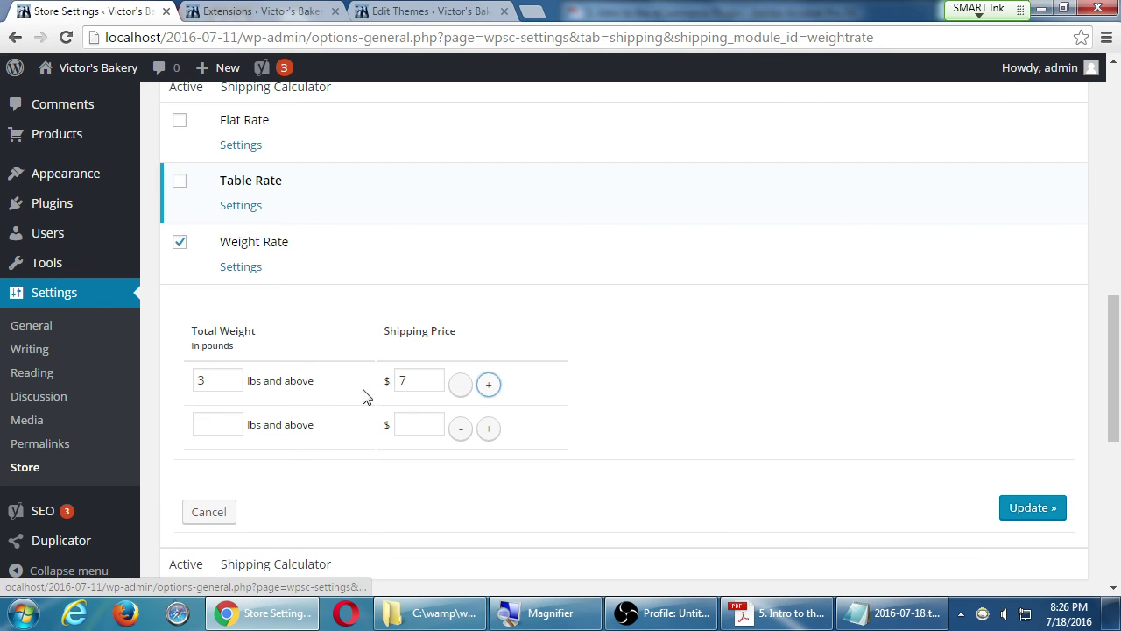
{"action": "left_click", "coordinate": [226, 427]}
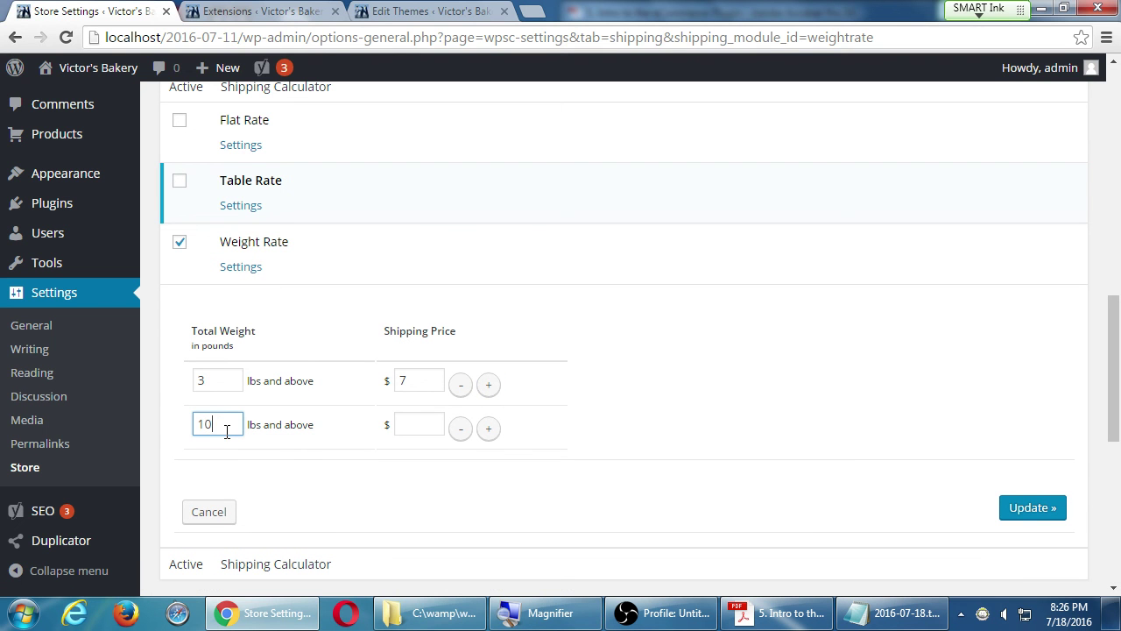
{"action": "left_click", "coordinate": [424, 422]}
Update the Weight Rate settings and close the Weight Rate form.
{"action": "left_click", "coordinate": [1034, 517]}
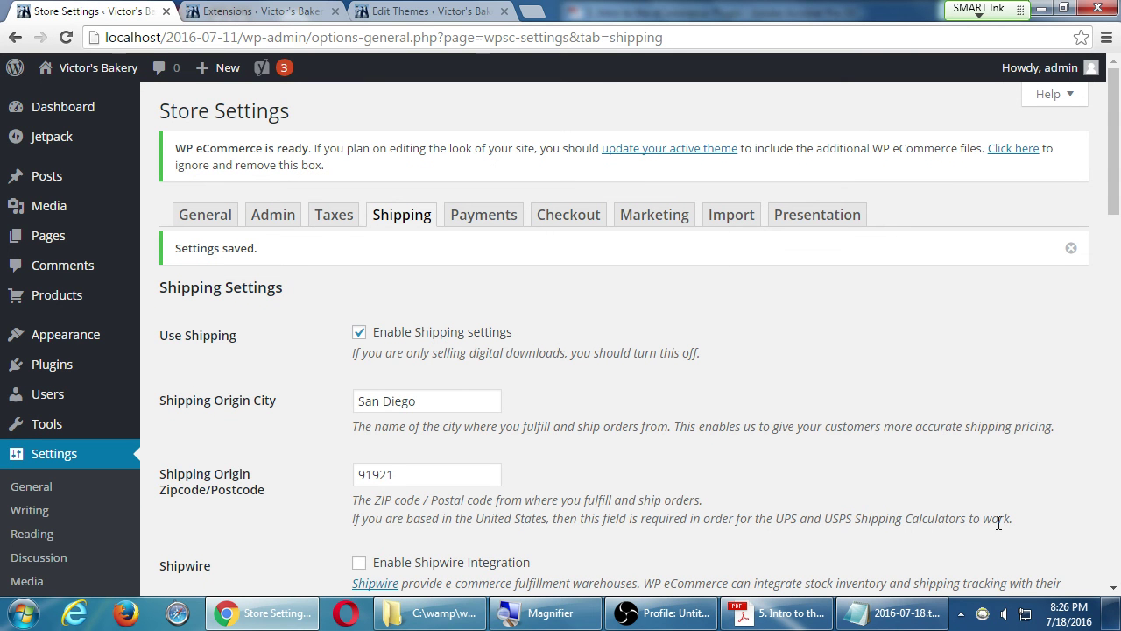
{"action": "scroll", "coordinate": [995, 525], "scroll_direction": "down", "scroll_amount": 5}
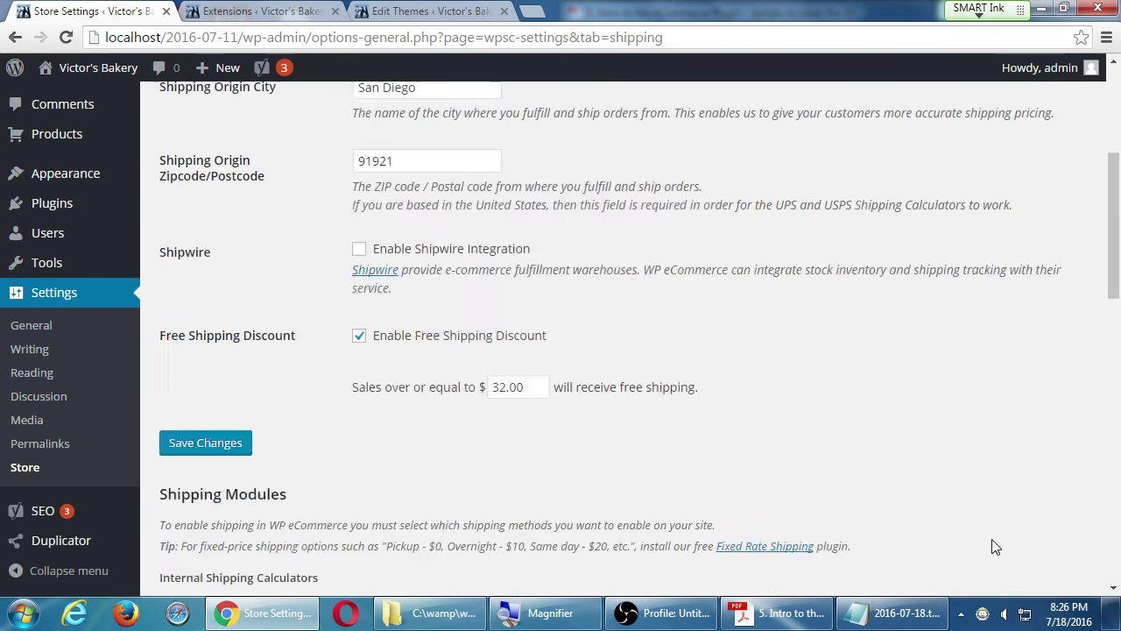
{"action": "scroll", "coordinate": [643, 435], "scroll_direction": "down", "scroll_amount": 3}
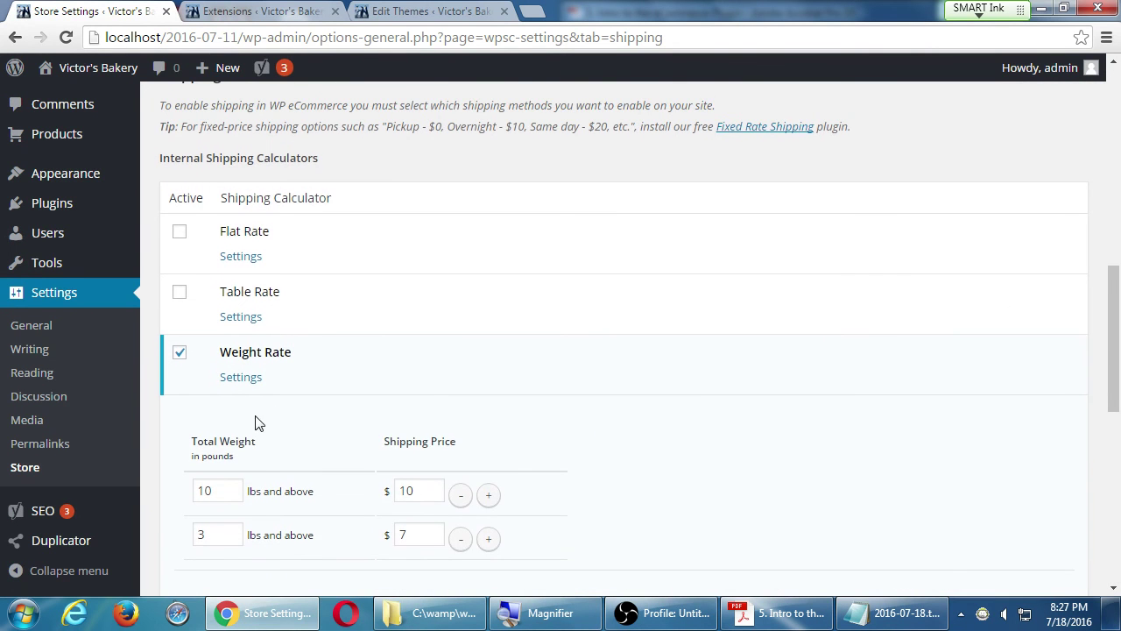
{"action": "scroll", "coordinate": [245, 416], "scroll_direction": "down", "scroll_amount": 1}
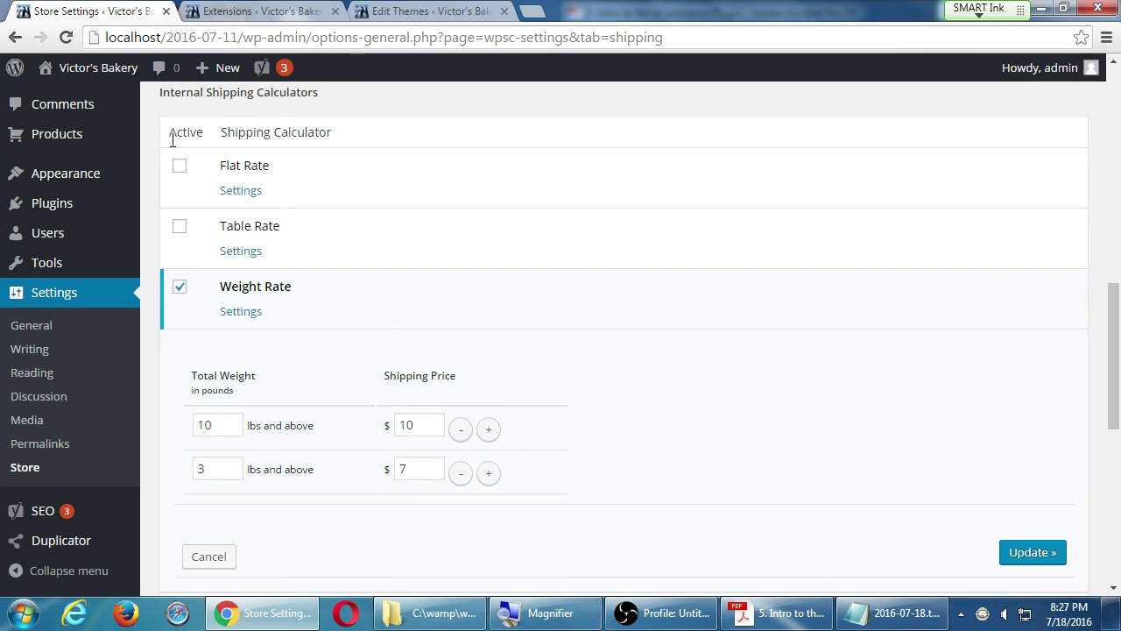
{"action": "left_click", "coordinate": [219, 555]}
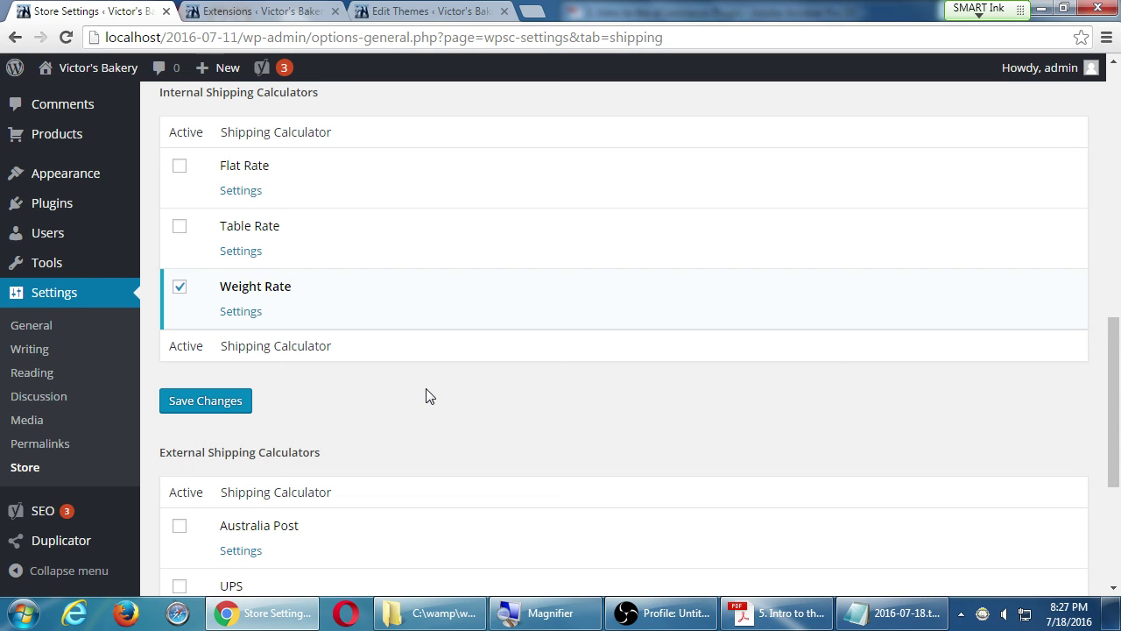
Reactivate the Table Rate calculator, deactivate Weight Rate and save the shipping changes.
{"action": "left_click", "coordinate": [179, 227]}
{"action": "left_click", "coordinate": [179, 288]}
{"action": "left_click", "coordinate": [188, 405]}
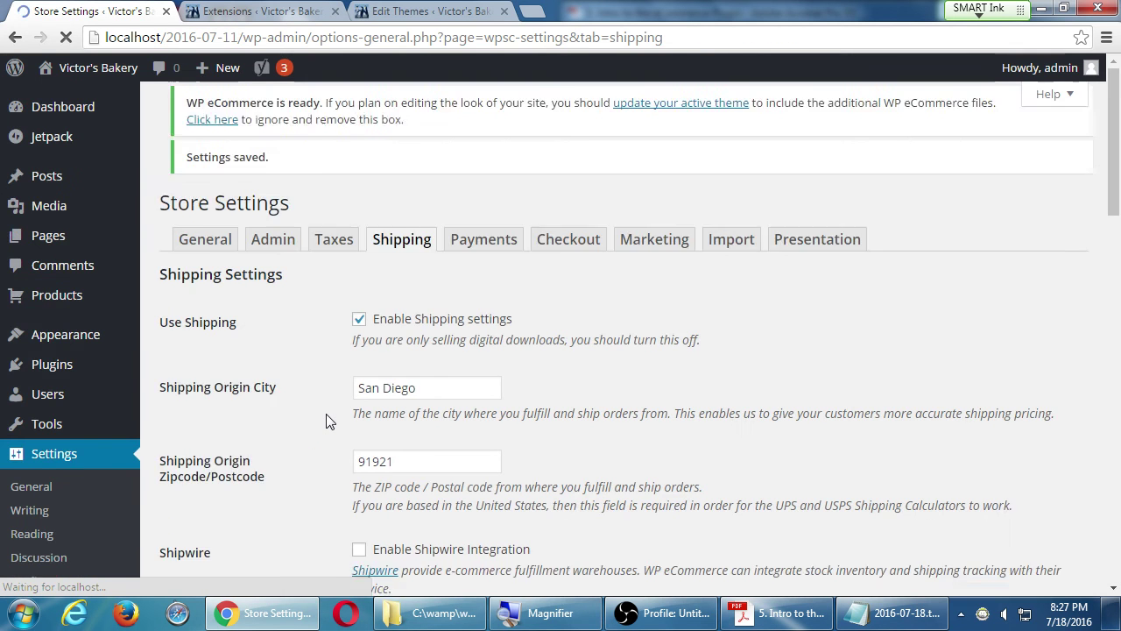
Open the USPS external calculator's settings and examine its USPS ID, shipping settings and available services.
{"action": "scroll", "coordinate": [325, 417], "scroll_direction": "down", "scroll_amount": 9}
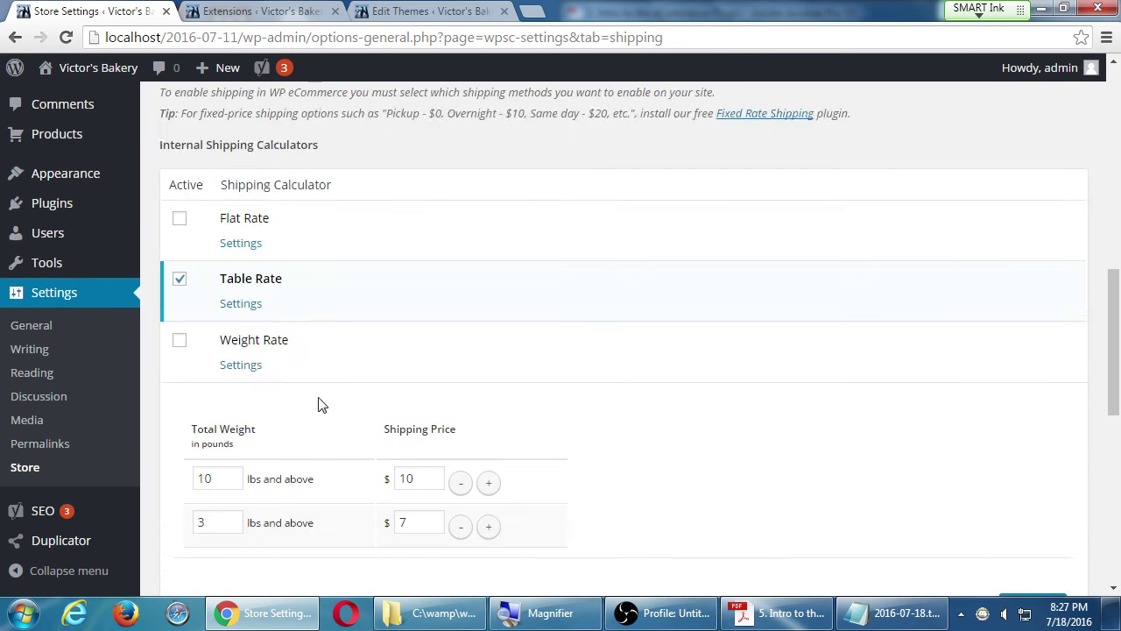
{"action": "scroll", "coordinate": [321, 404], "scroll_direction": "down", "scroll_amount": 5}
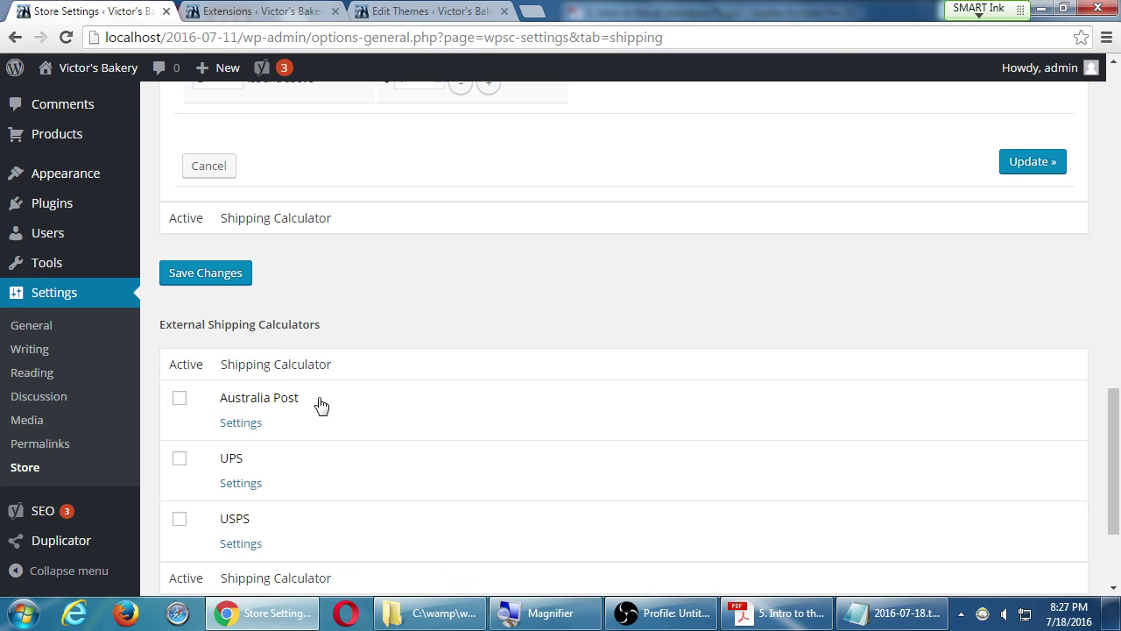
{"action": "scroll", "coordinate": [319, 403], "scroll_direction": "down", "scroll_amount": 2}
{"action": "scroll", "coordinate": [320, 403], "scroll_direction": "up", "scroll_amount": 6}
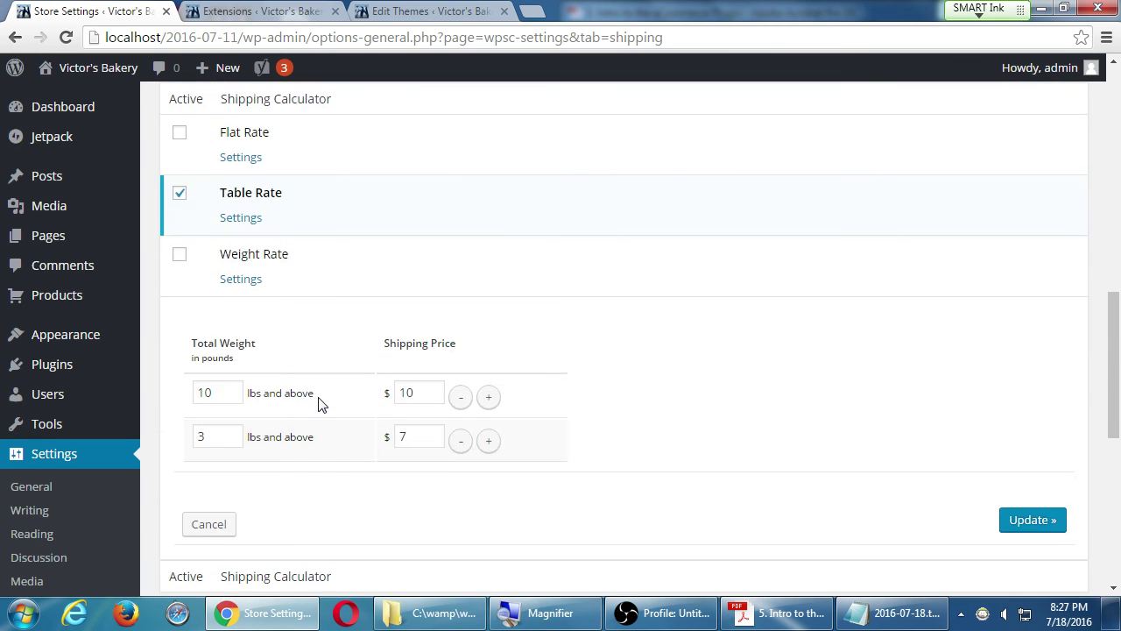
{"action": "scroll", "coordinate": [319, 403], "scroll_direction": "up", "scroll_amount": 3}
{"action": "scroll", "coordinate": [319, 403], "scroll_direction": "down", "scroll_amount": 2}
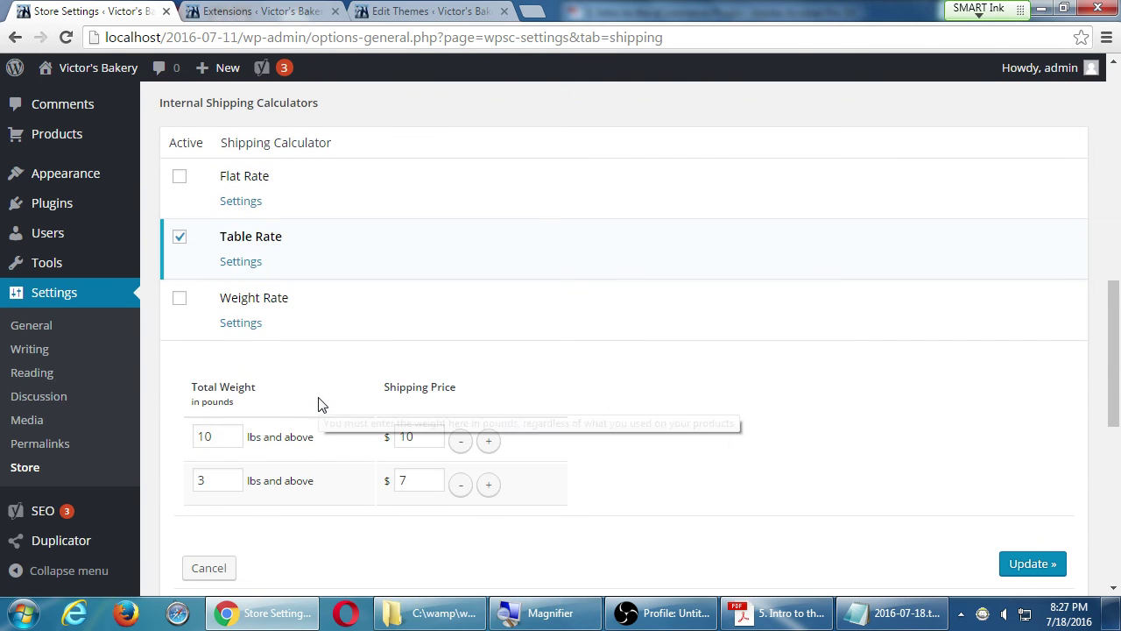
{"action": "scroll", "coordinate": [352, 268], "scroll_direction": "down", "scroll_amount": 3}
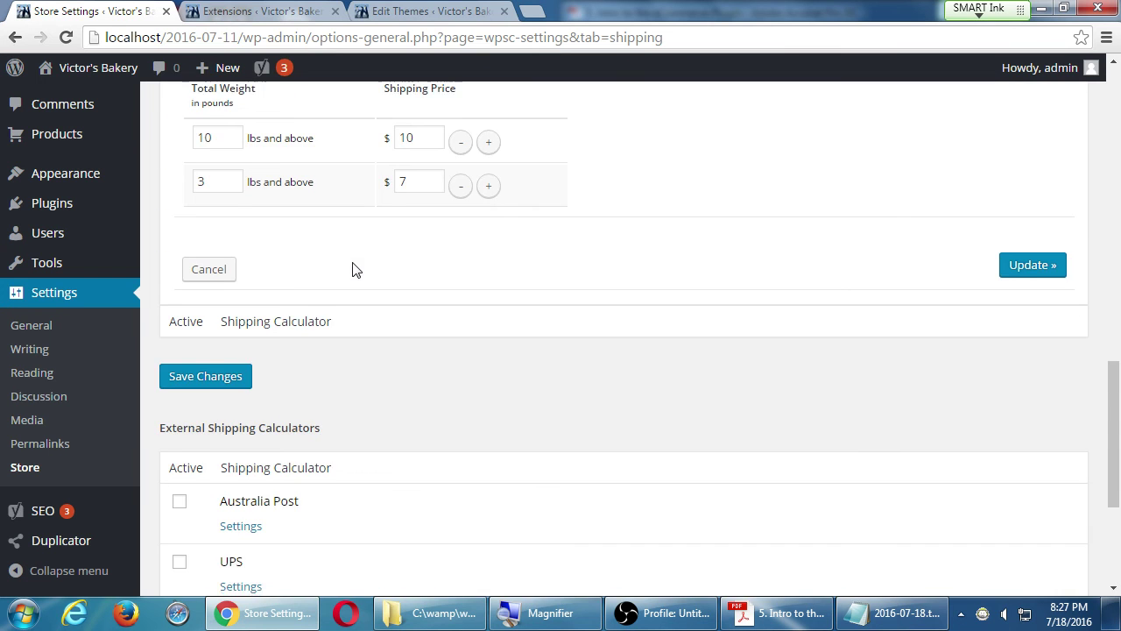
{"action": "scroll", "coordinate": [353, 268], "scroll_direction": "down", "scroll_amount": 3}
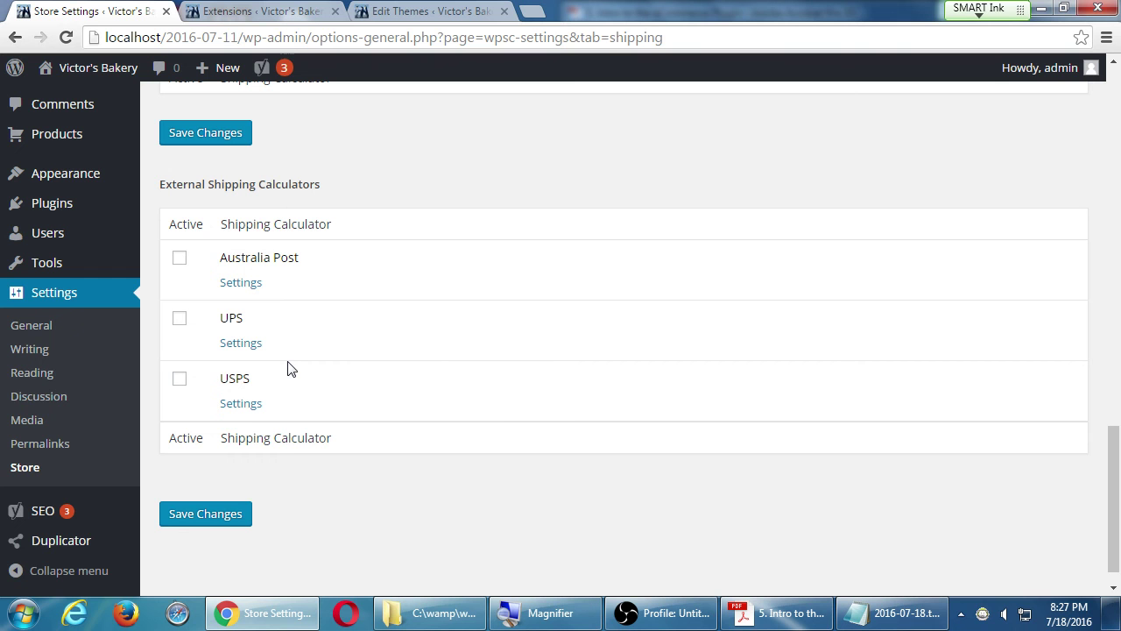
{"action": "left_click", "coordinate": [241, 403]}
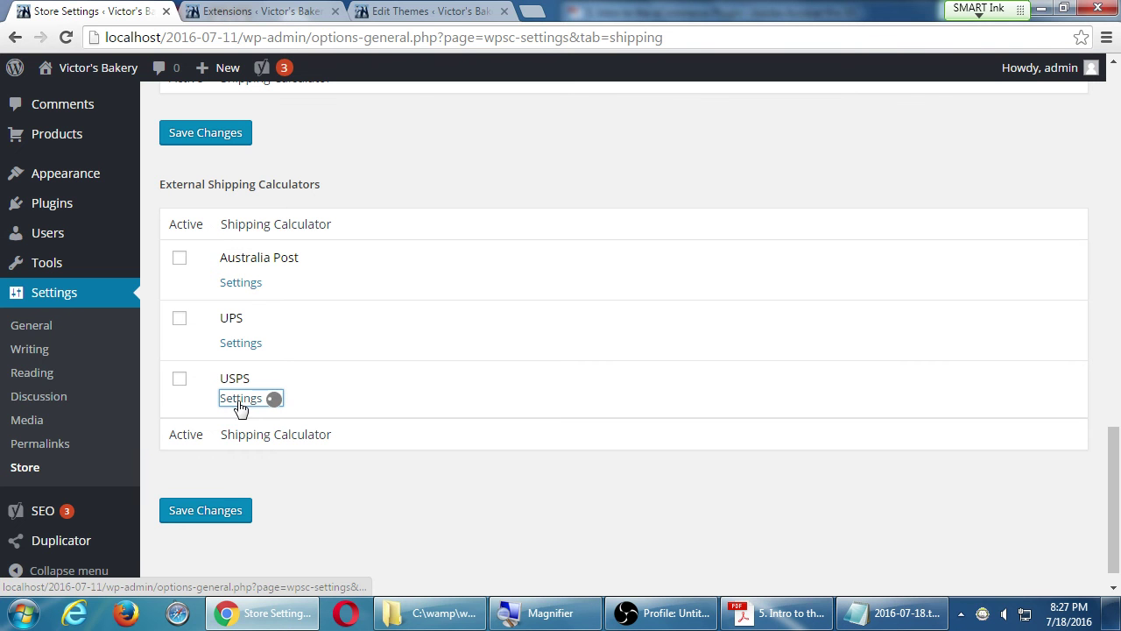
{"action": "scroll", "coordinate": [327, 425], "scroll_direction": "down", "scroll_amount": 2}
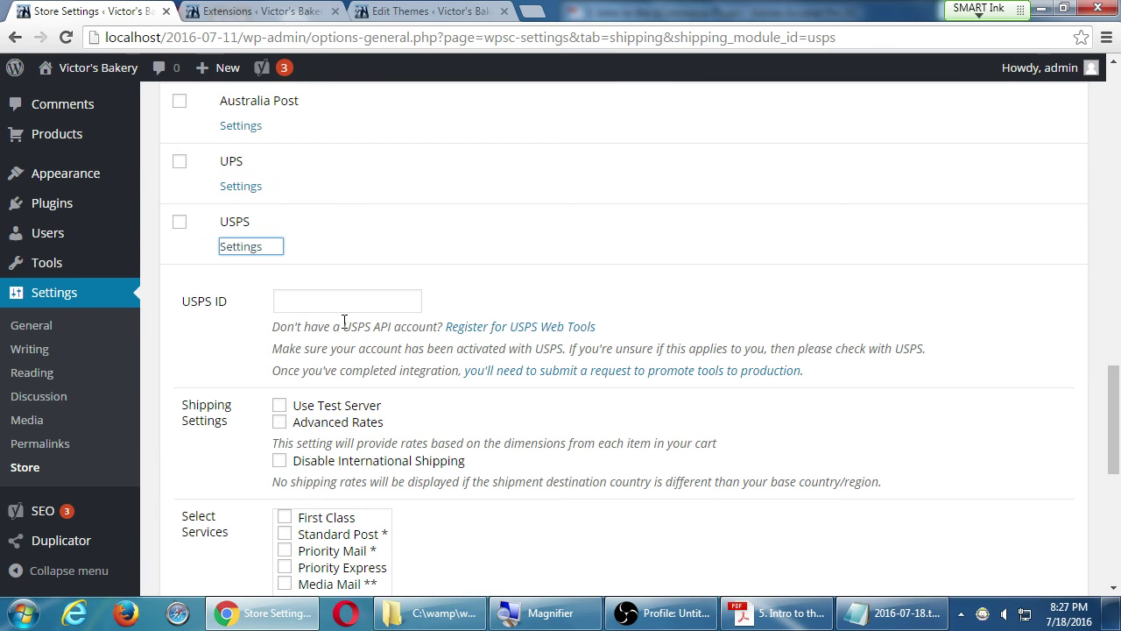
{"action": "scroll", "coordinate": [344, 321], "scroll_direction": "down", "scroll_amount": 2}
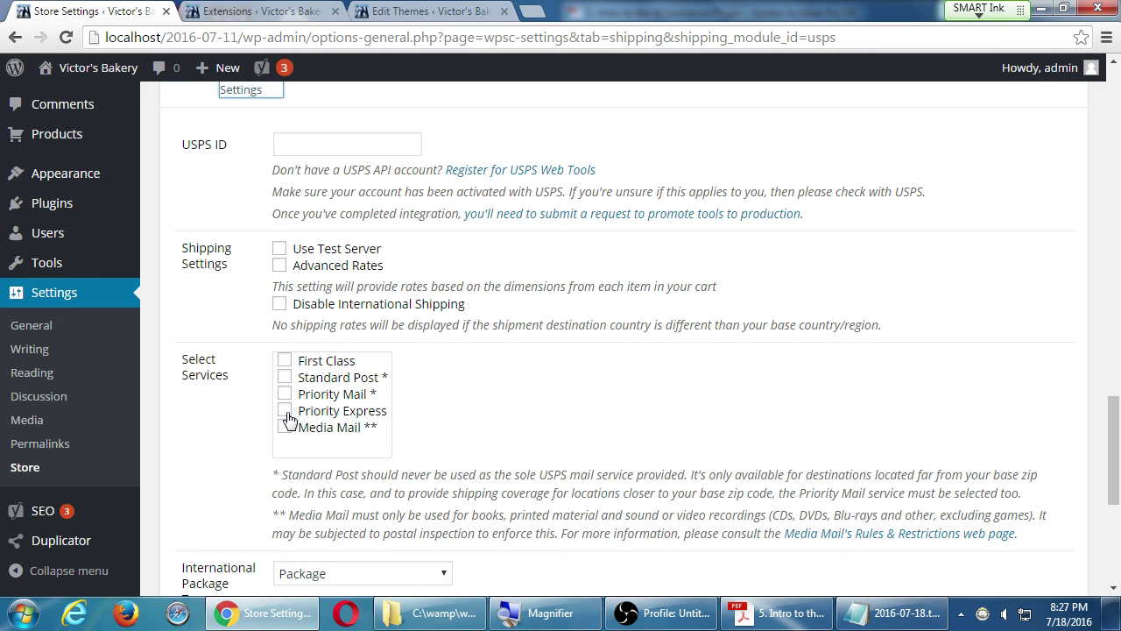
Deactivate the Table Rate calculator among the internal shipping calculators.
{"action": "scroll", "coordinate": [646, 201], "scroll_direction": "up", "scroll_amount": 10}
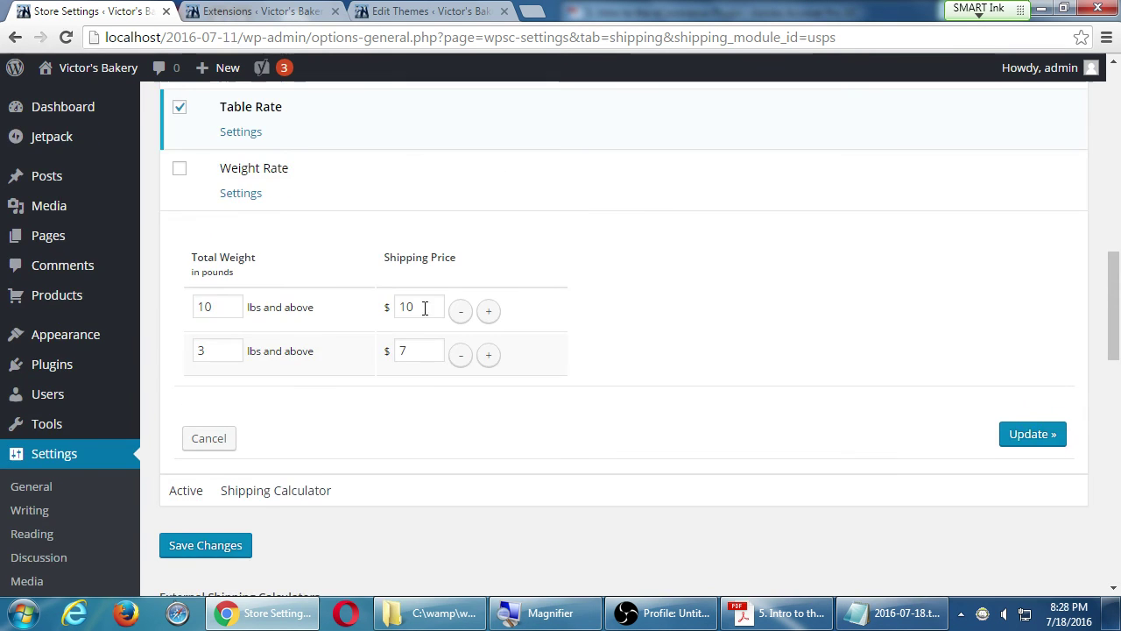
{"action": "scroll", "coordinate": [214, 166], "scroll_direction": "up", "scroll_amount": 4}
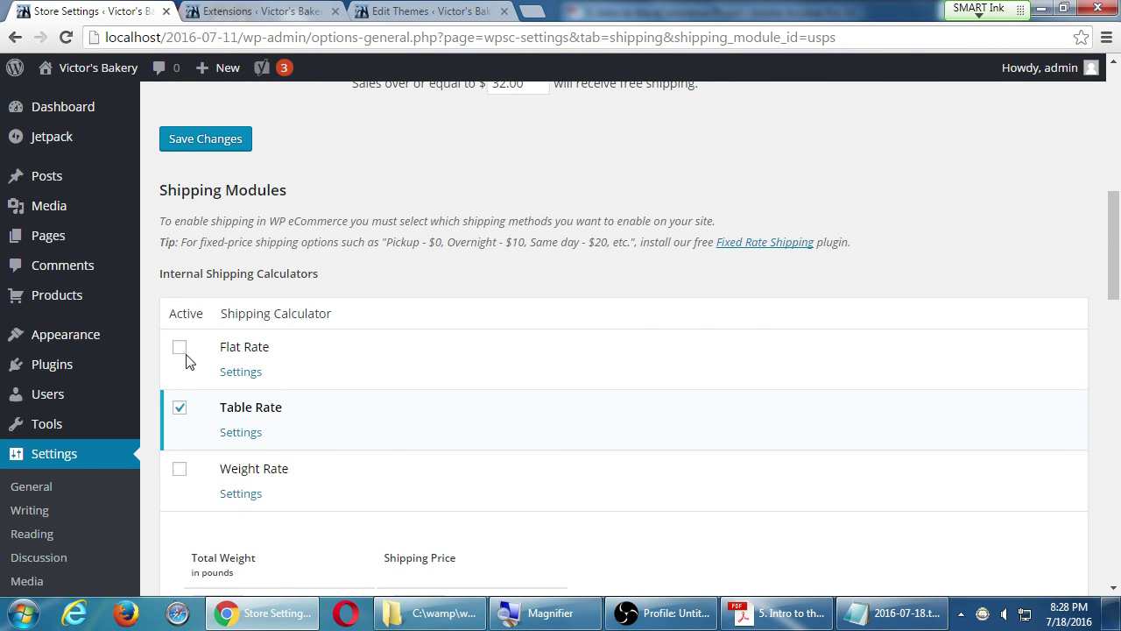
{"action": "left_click", "coordinate": [179, 407]}
Examine the USPS International Package Type and First Class Mail Type choices, leaving both selections as they are.
{"action": "scroll", "coordinate": [213, 401], "scroll_direction": "down", "scroll_amount": 5}
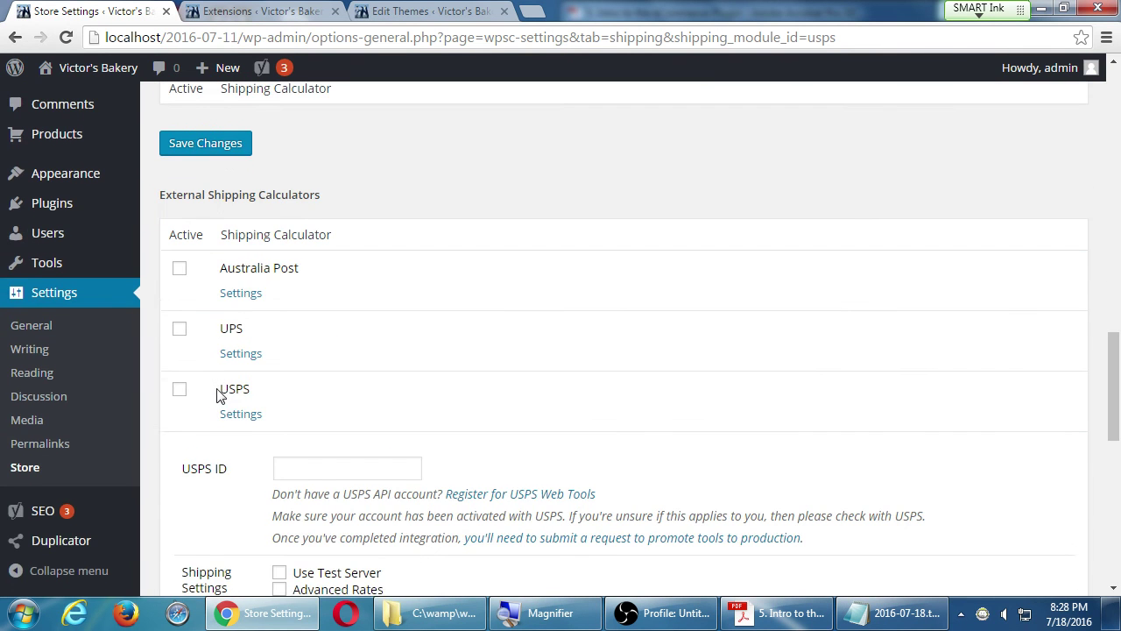
{"action": "scroll", "coordinate": [216, 396], "scroll_direction": "down", "scroll_amount": 4}
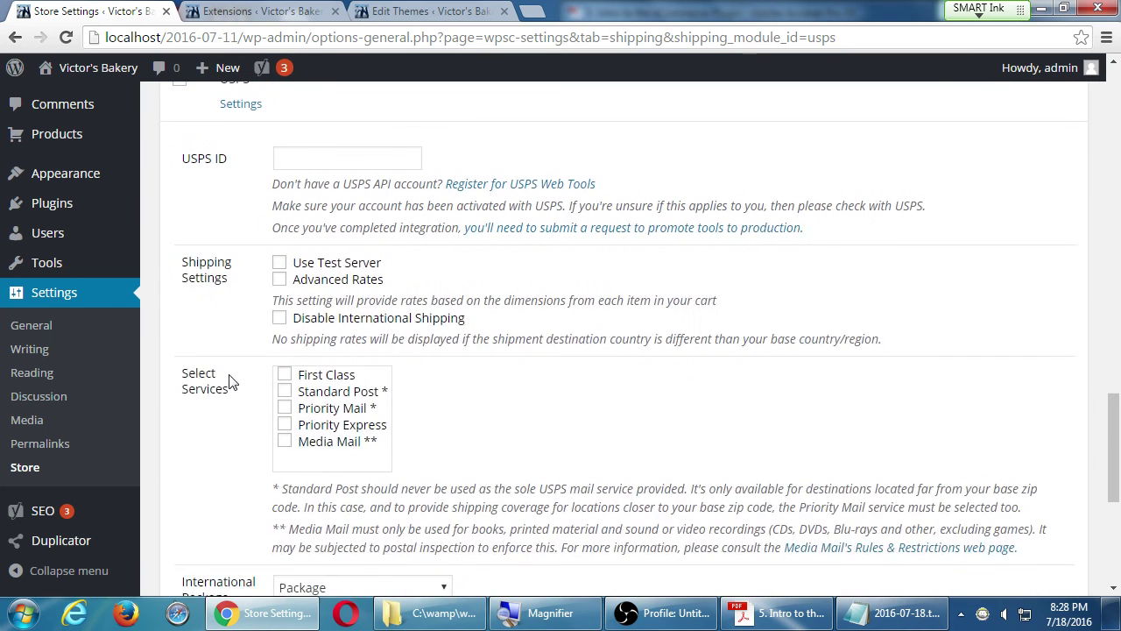
{"action": "scroll", "coordinate": [232, 381], "scroll_direction": "down", "scroll_amount": 2}
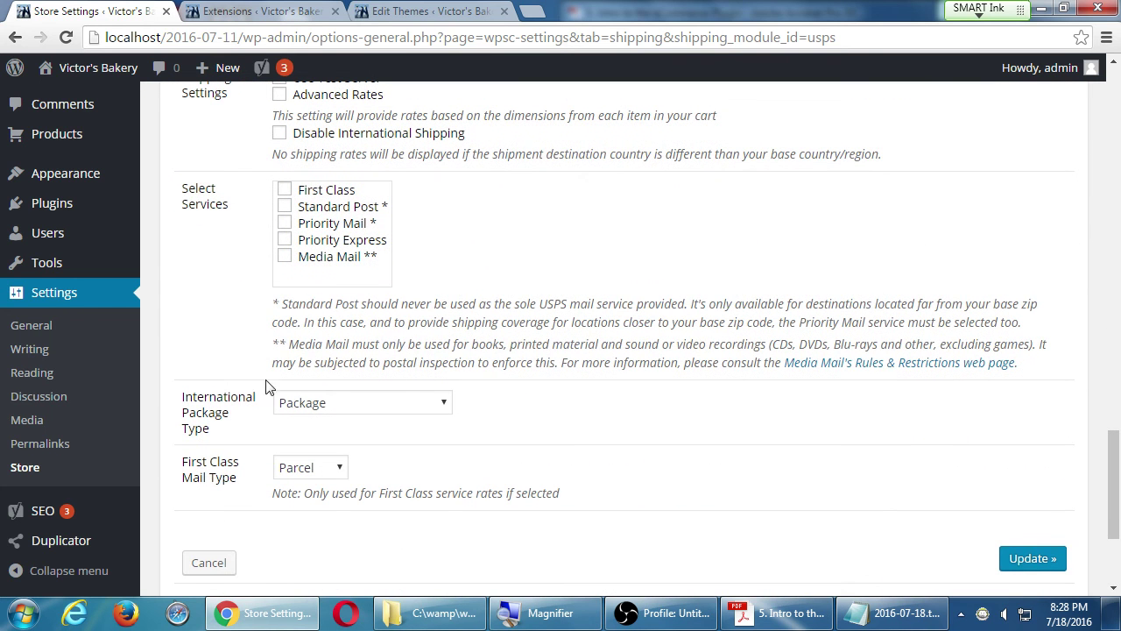
{"action": "left_click", "coordinate": [307, 403]}
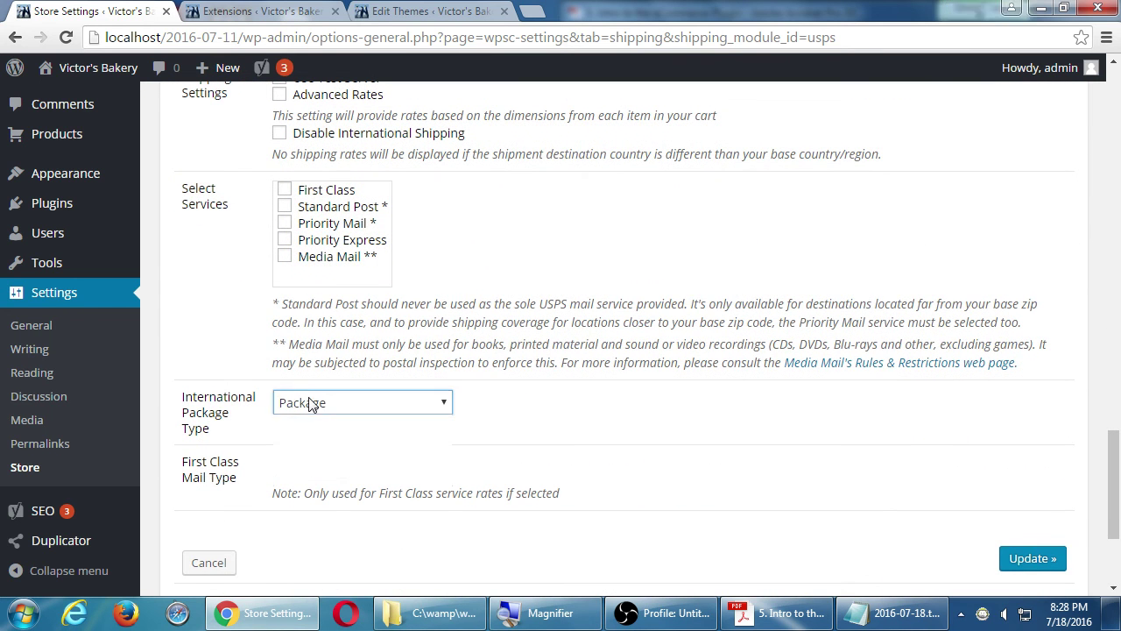
{"action": "left_click", "coordinate": [198, 356]}
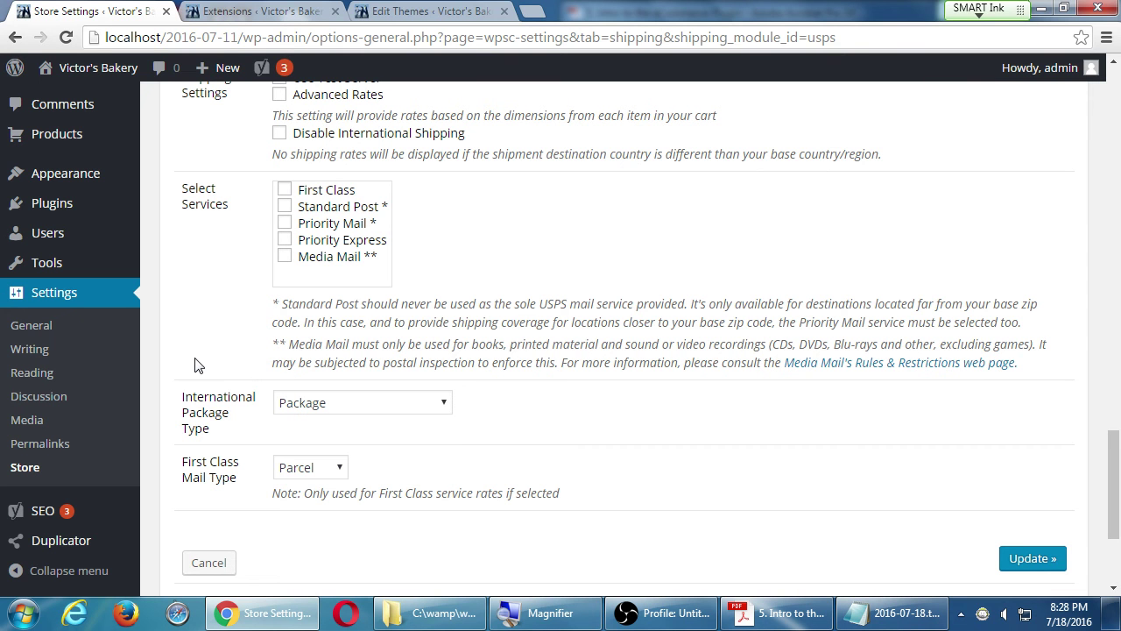
{"action": "left_click", "coordinate": [298, 469]}
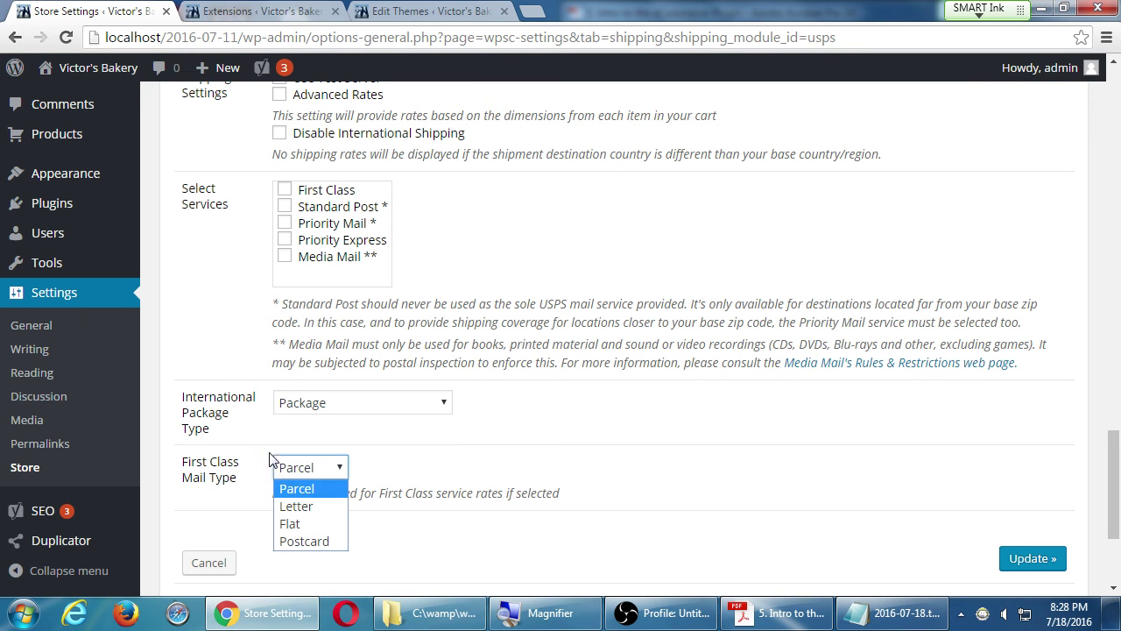
{"action": "left_click", "coordinate": [223, 445]}
Enable the Priority Express service in the USPS calculator settings.
{"action": "scroll", "coordinate": [210, 433], "scroll_direction": "up", "scroll_amount": 1}
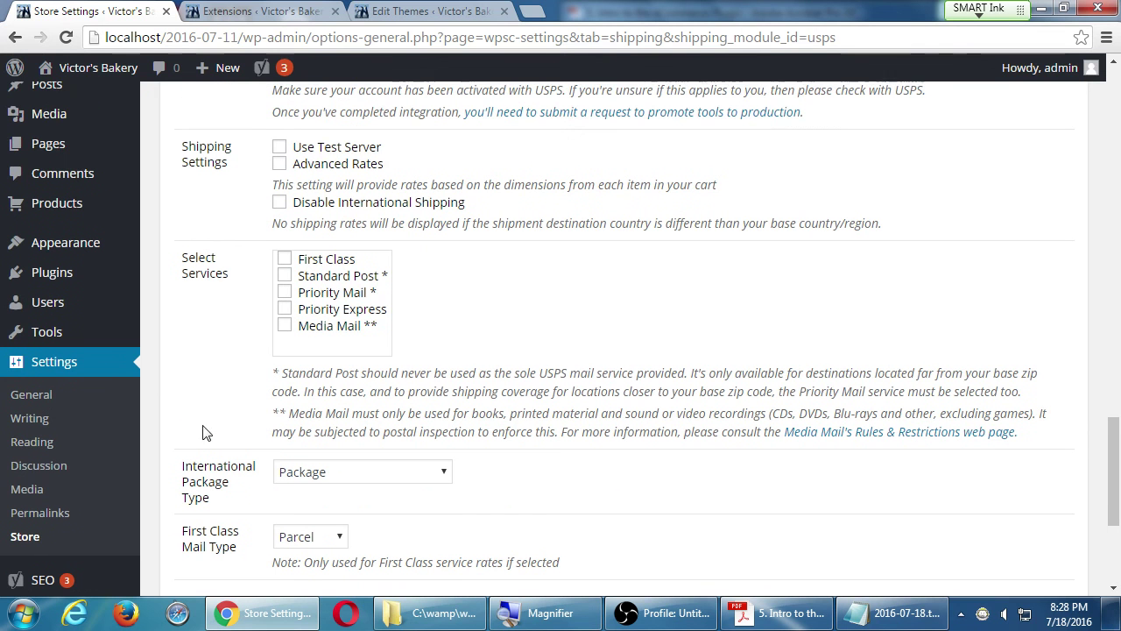
{"action": "left_click", "coordinate": [284, 309]}
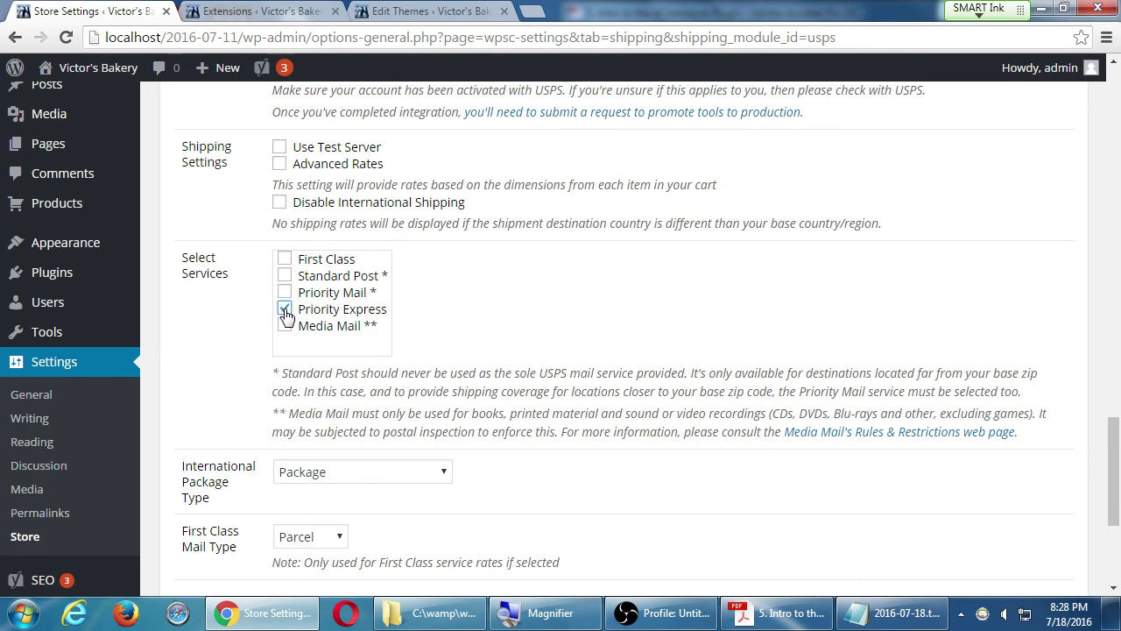
Select the First Class service for USPS as well, then close the USPS settings without updating them.
{"action": "left_click", "coordinate": [285, 260]}
{"action": "scroll", "coordinate": [212, 352], "scroll_direction": "up", "scroll_amount": 2}
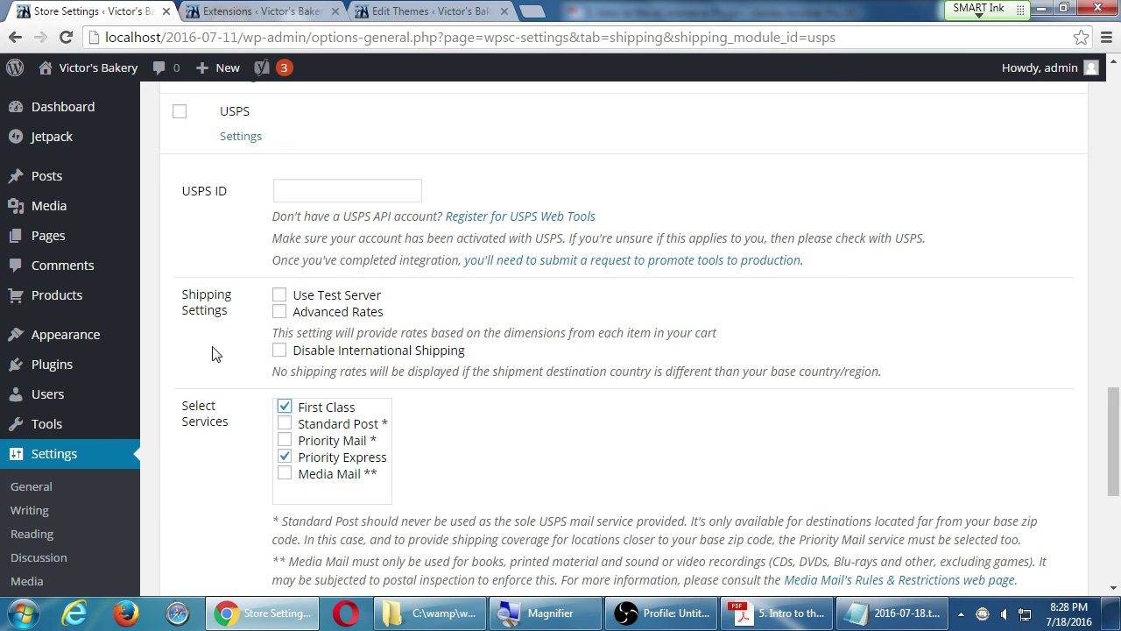
{"action": "scroll", "coordinate": [215, 353], "scroll_direction": "down", "scroll_amount": 3}
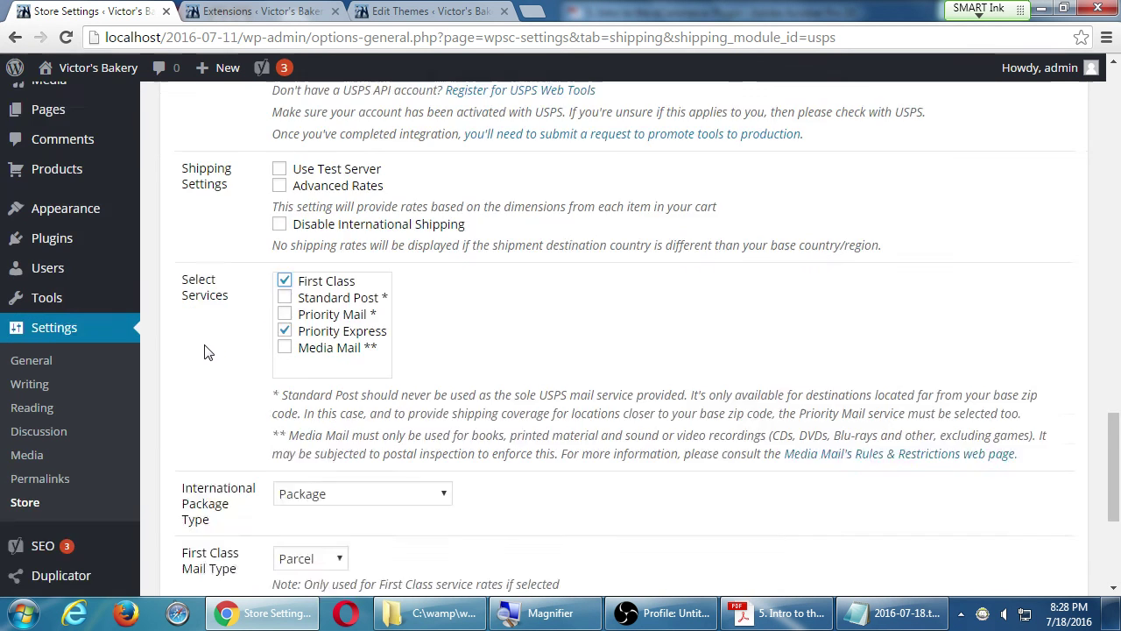
{"action": "left_click", "coordinate": [204, 522]}
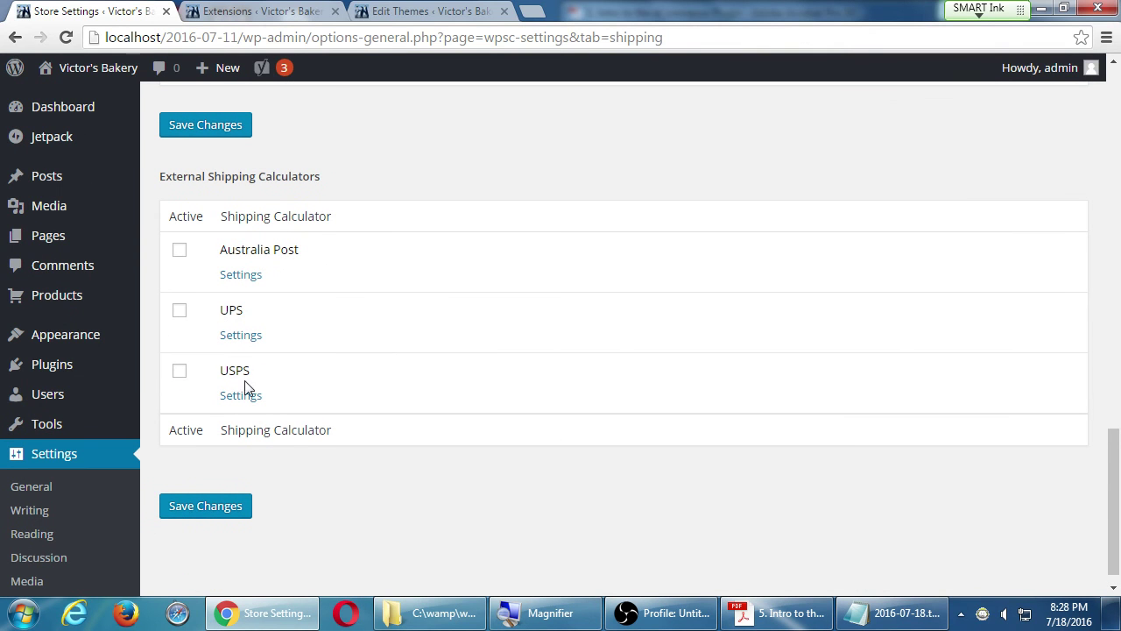
Open the UPS calculator's settings and examine its destination, packaging and shipping options, including the available Dropoff Type choices.
{"action": "left_click", "coordinate": [262, 316]}
{"action": "left_click", "coordinate": [243, 315]}
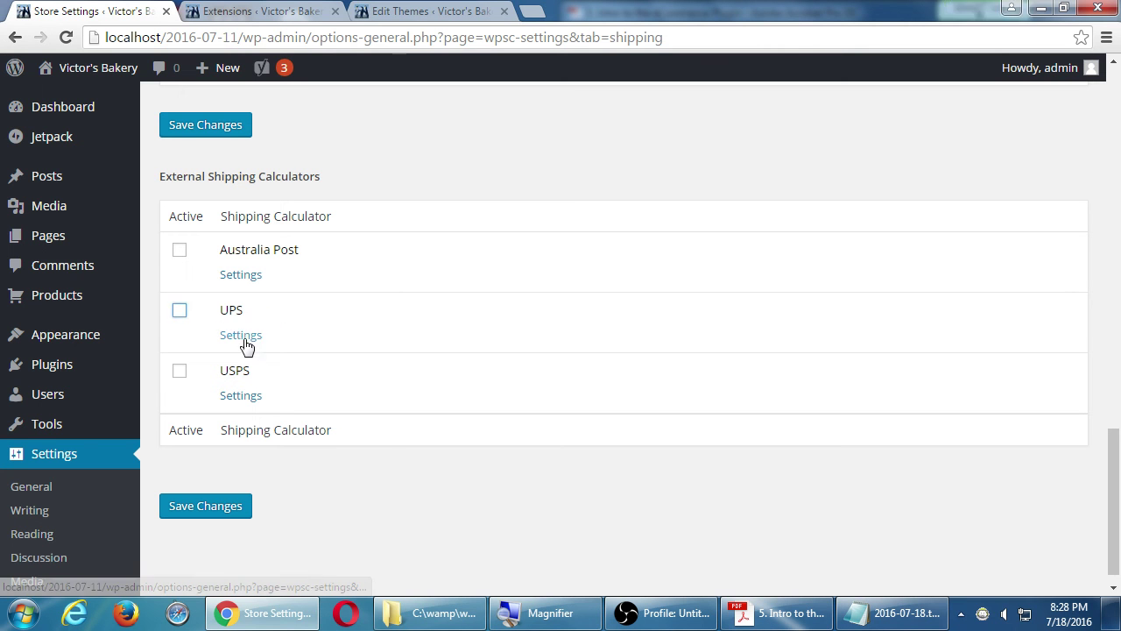
{"action": "left_click", "coordinate": [246, 339]}
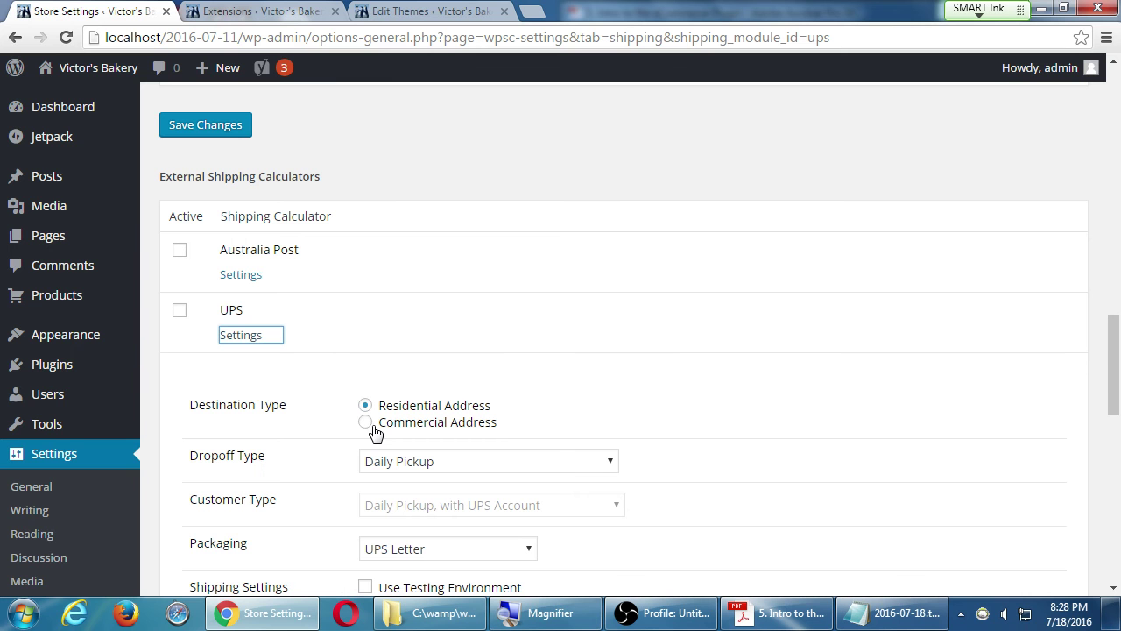
{"action": "scroll", "coordinate": [499, 408], "scroll_direction": "down", "scroll_amount": 1}
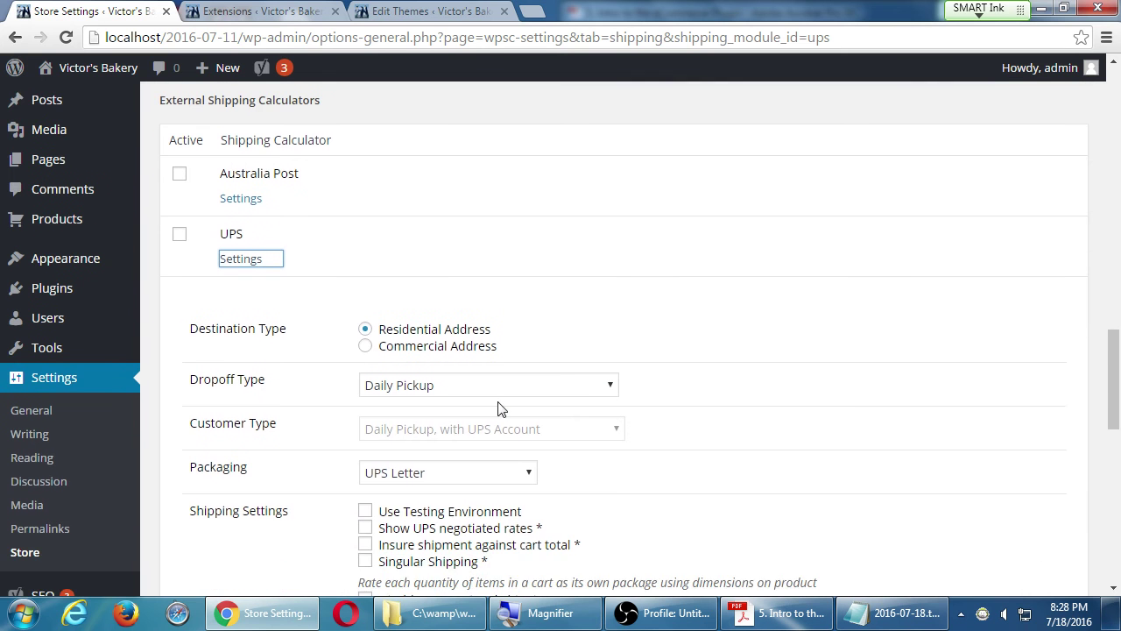
{"action": "scroll", "coordinate": [496, 350], "scroll_direction": "down", "scroll_amount": 2}
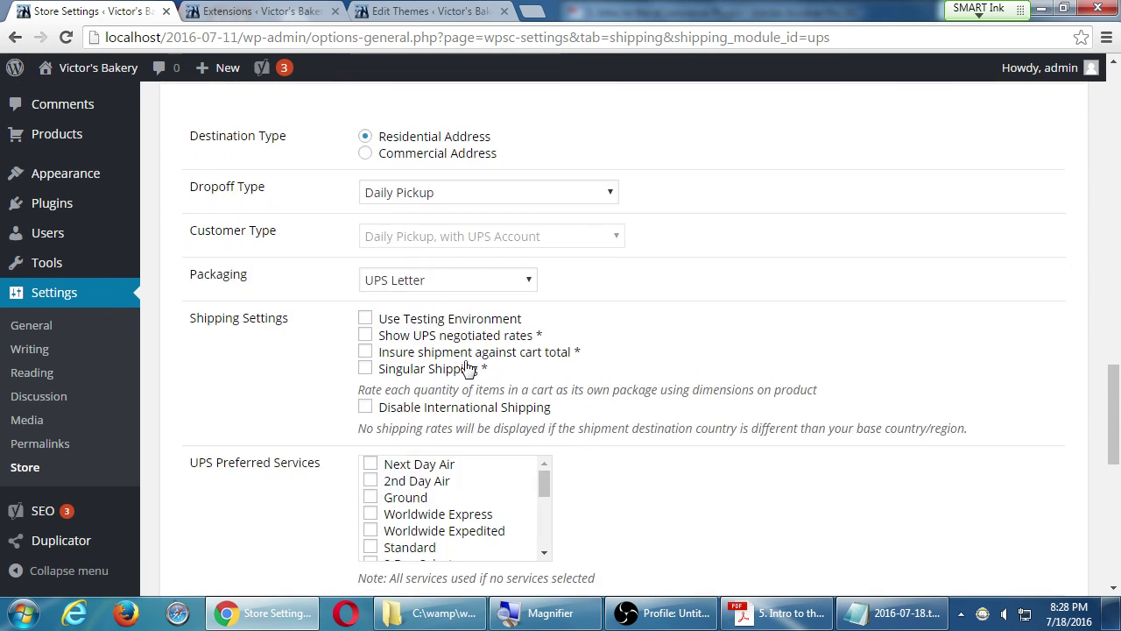
{"action": "scroll", "coordinate": [469, 368], "scroll_direction": "down", "scroll_amount": 1}
{"action": "scroll", "coordinate": [469, 333], "scroll_direction": "up", "scroll_amount": 1}
{"action": "left_click", "coordinate": [382, 195]}
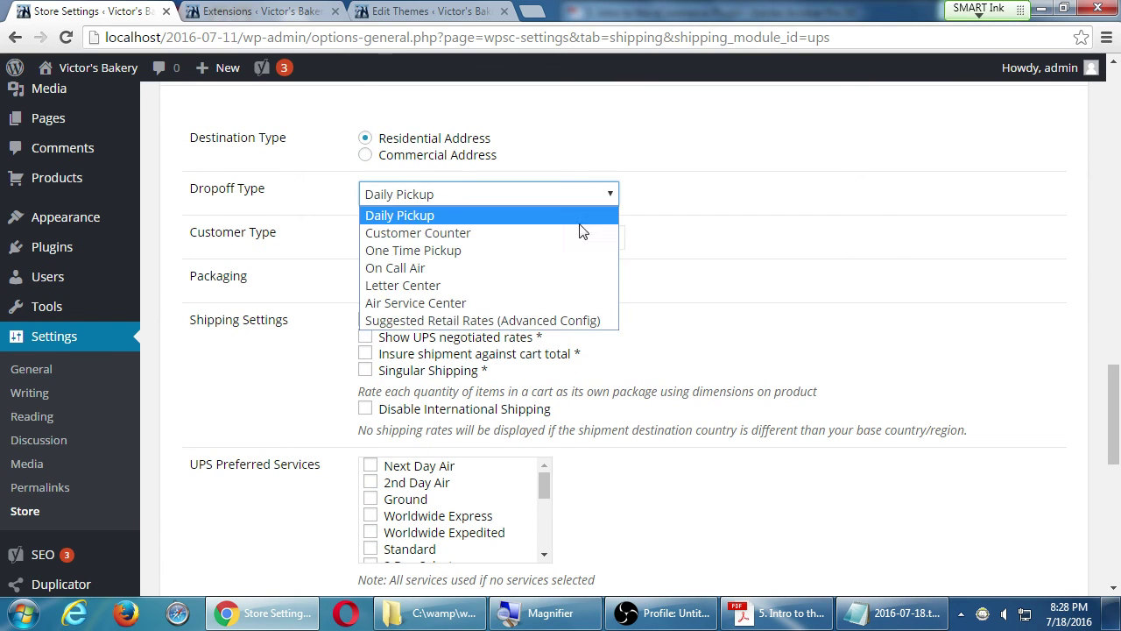
{"action": "left_click", "coordinate": [788, 241]}
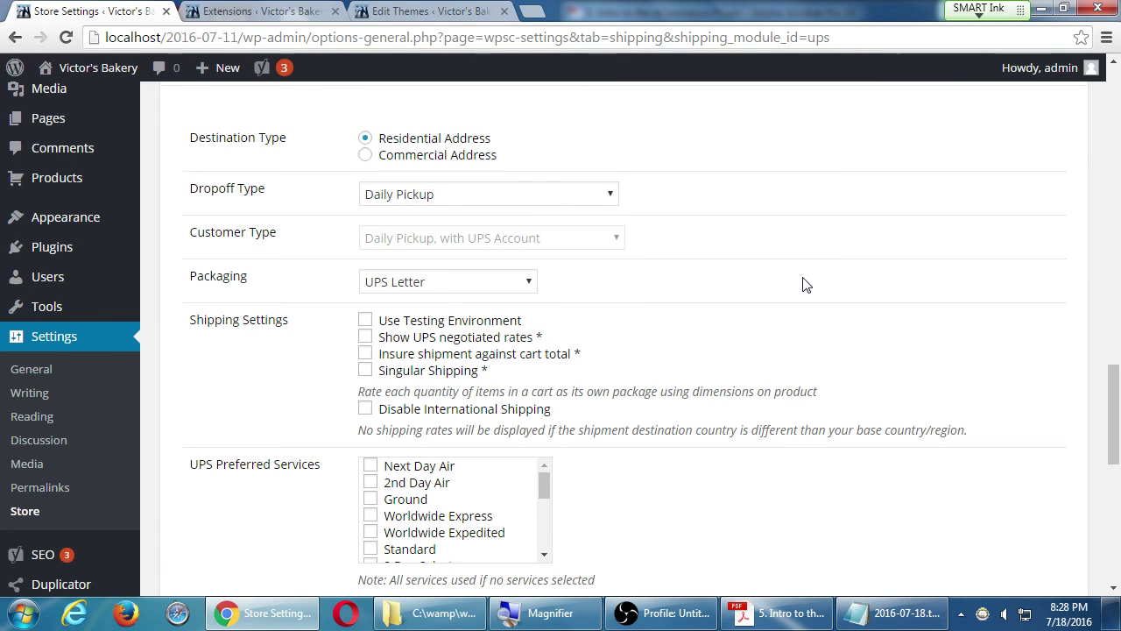
Examine the UPS preferred services and My UPS account fields, then close the UPS settings without updating them.
{"action": "scroll", "coordinate": [810, 283], "scroll_direction": "up", "scroll_amount": 2}
{"action": "scroll", "coordinate": [393, 280], "scroll_direction": "down", "scroll_amount": 3}
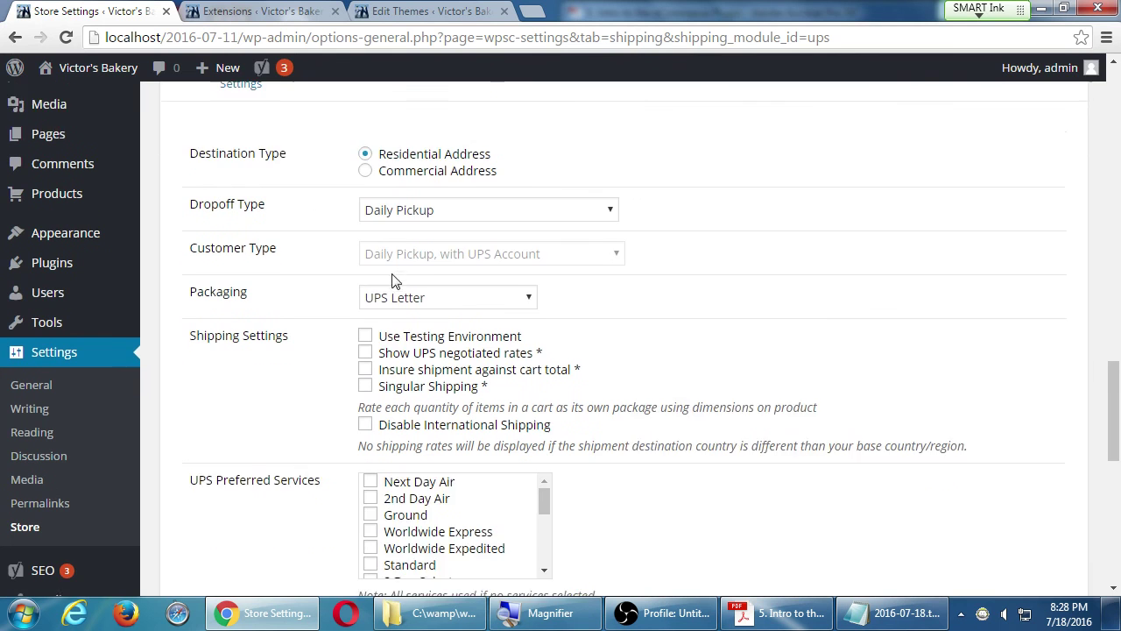
{"action": "scroll", "coordinate": [390, 280], "scroll_direction": "down", "scroll_amount": 6}
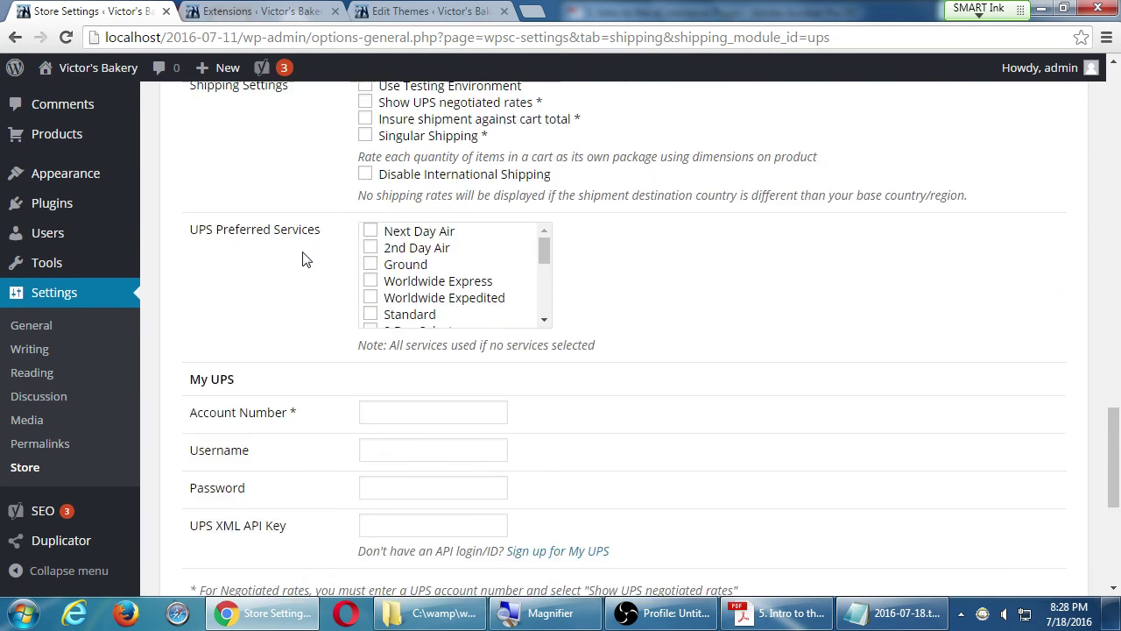
{"action": "scroll", "coordinate": [307, 260], "scroll_direction": "down", "scroll_amount": 2}
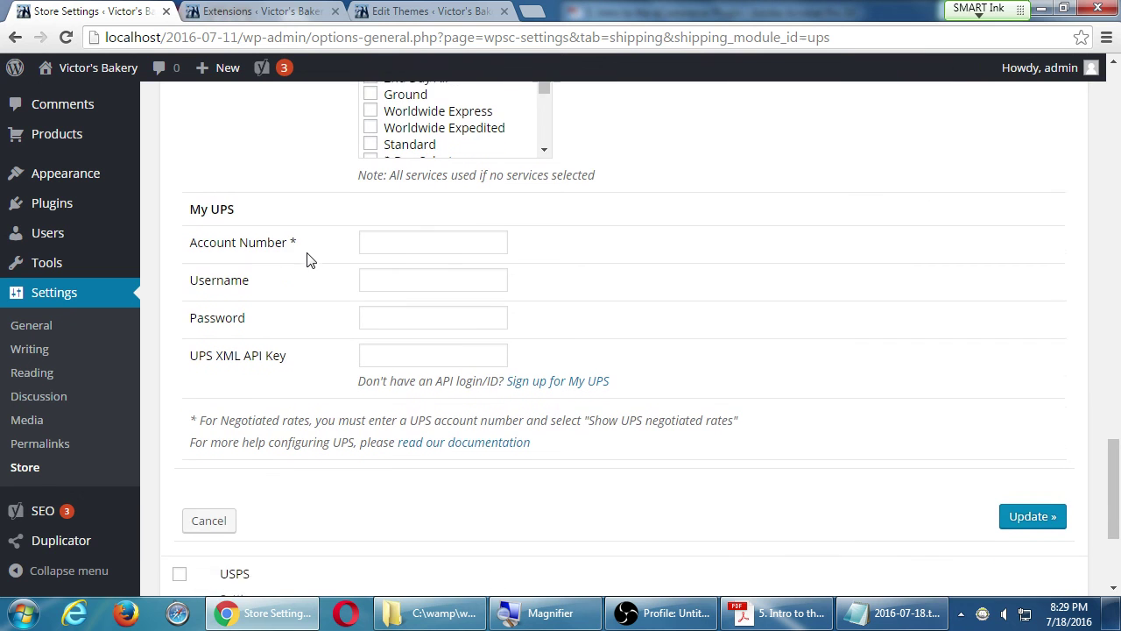
{"action": "left_click", "coordinate": [216, 516]}
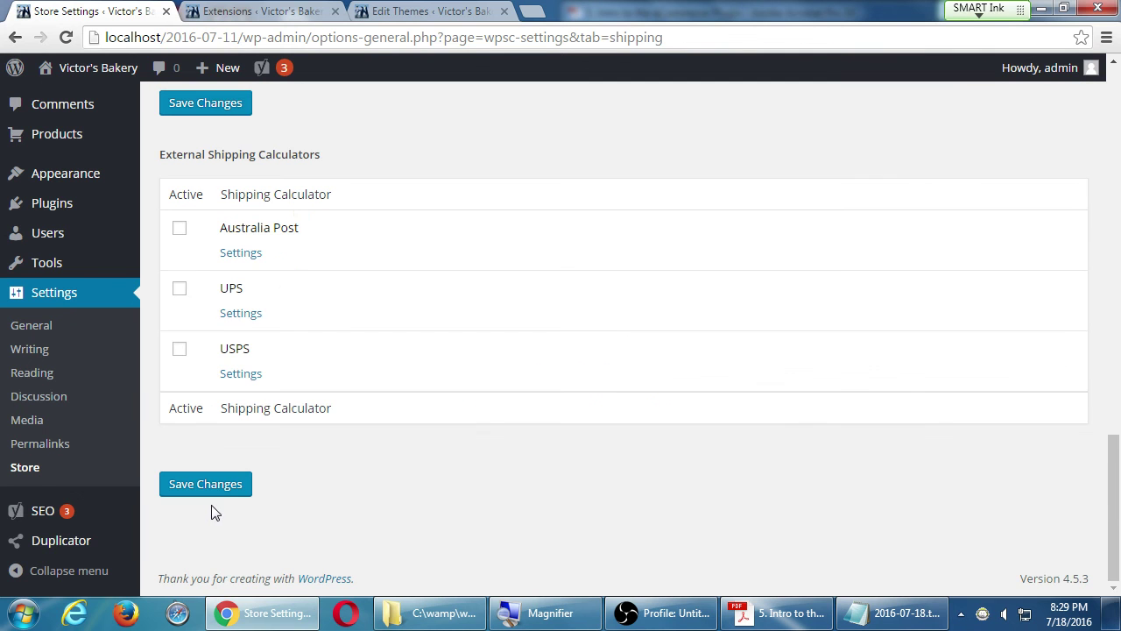
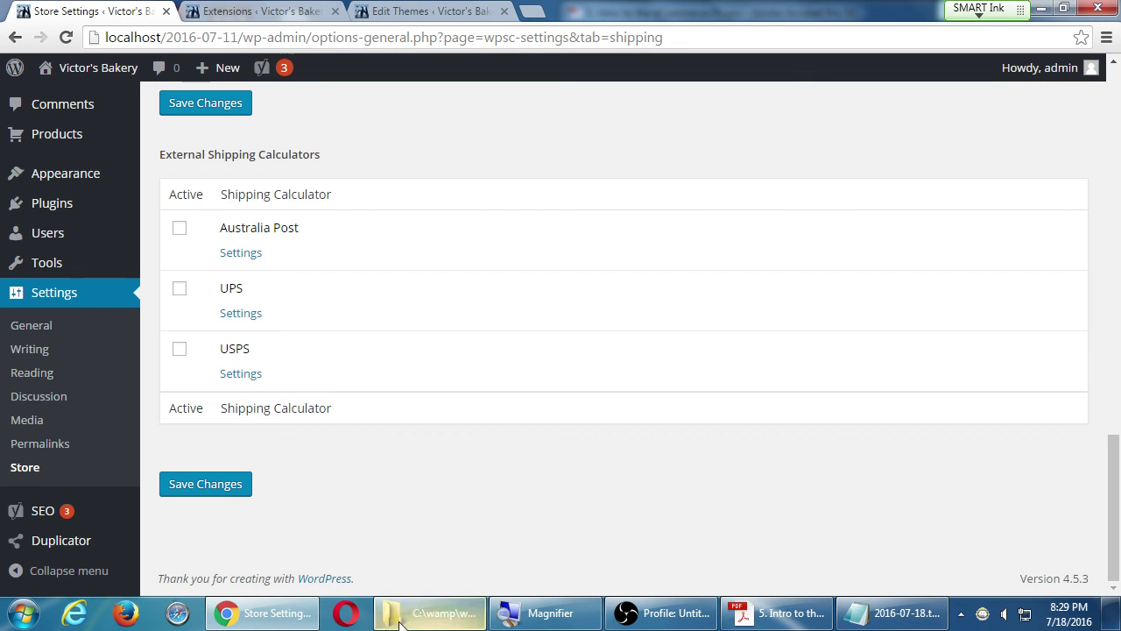
Activate the Table Rate calculator among the internal shipping calculators and save the shipping settings.
{"action": "scroll", "coordinate": [415, 434], "scroll_direction": "up", "scroll_amount": 8}
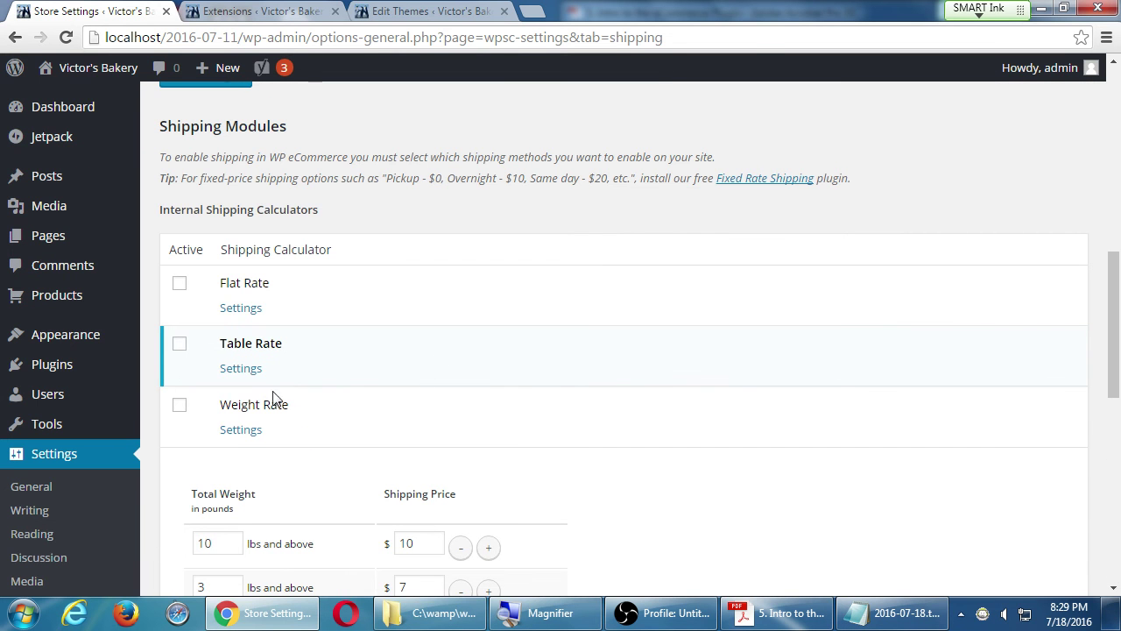
{"action": "left_click", "coordinate": [186, 345]}
{"action": "scroll", "coordinate": [194, 352], "scroll_direction": "up", "scroll_amount": 7}
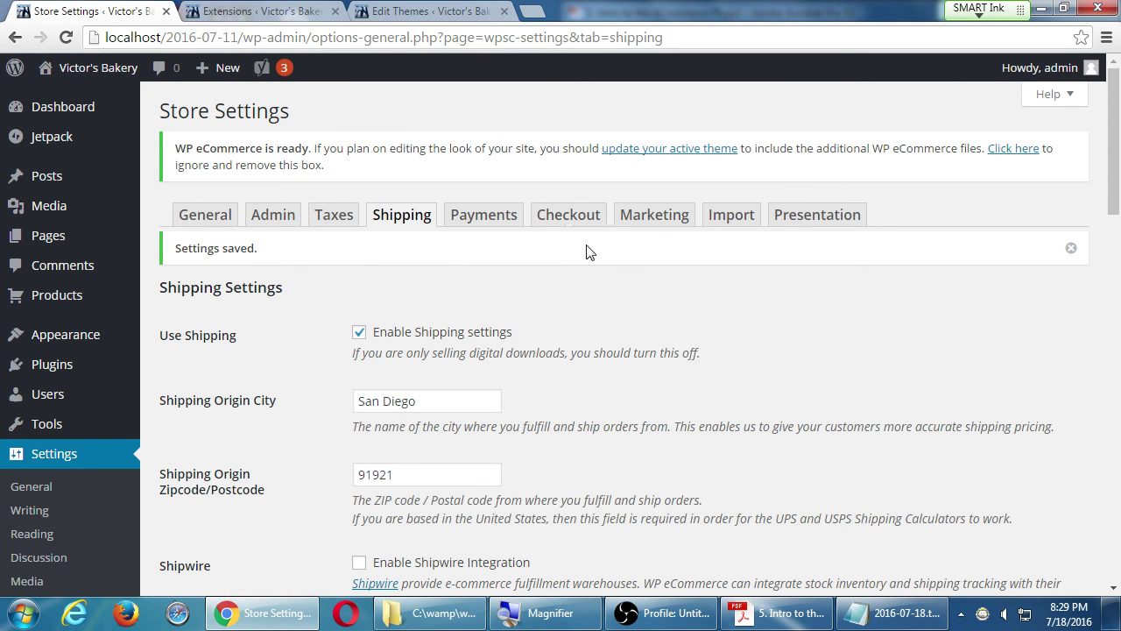
{"action": "scroll", "coordinate": [568, 296], "scroll_direction": "down", "scroll_amount": 7}
{"action": "scroll", "coordinate": [568, 296], "scroll_direction": "down", "scroll_amount": 5}
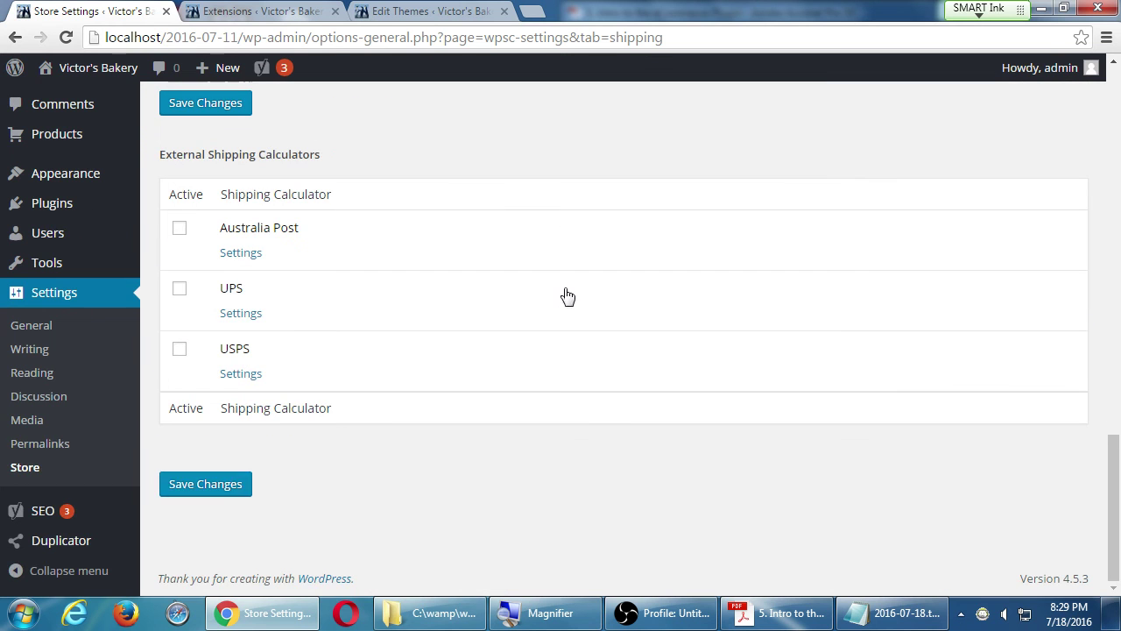
{"action": "left_click", "coordinate": [182, 488]}
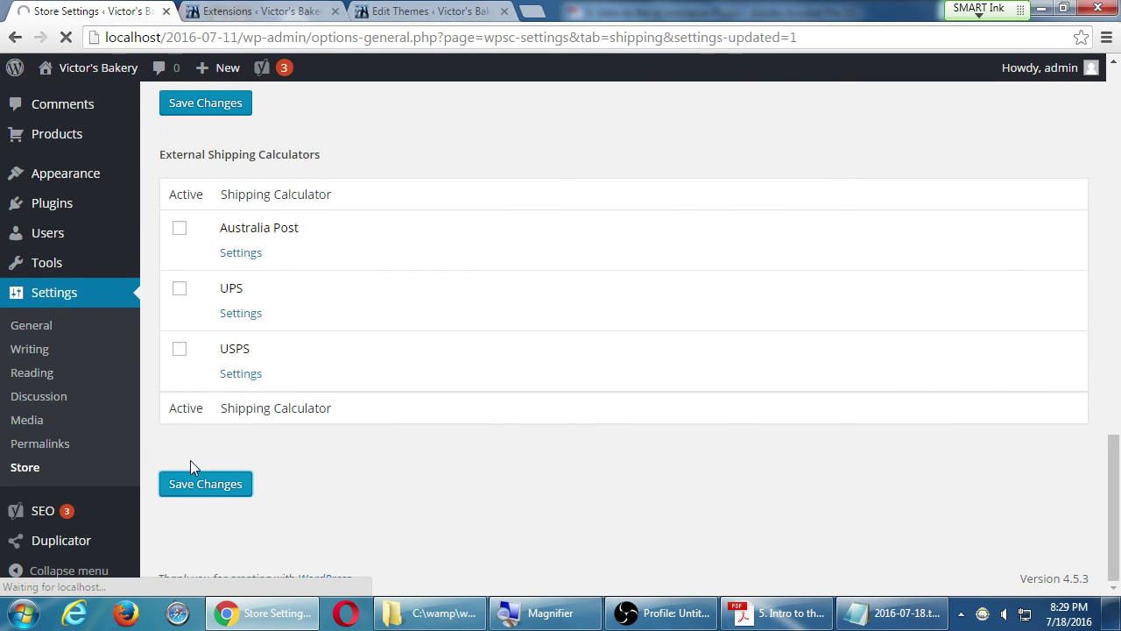
{"action": "key", "text": "alt+Tab"}
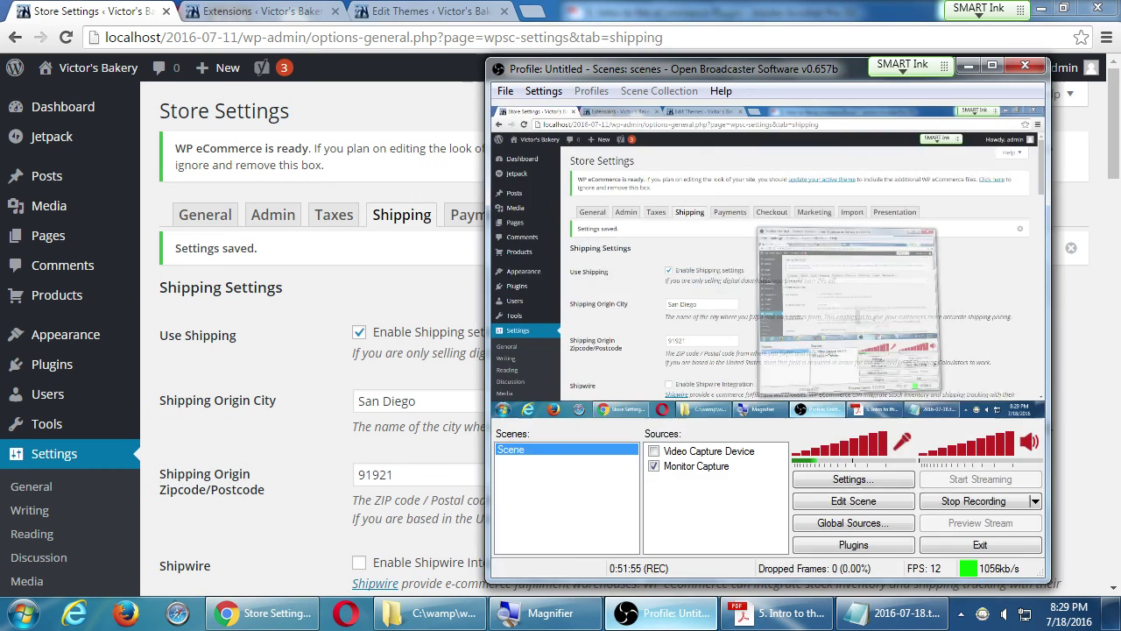
{"action": "key", "text": "alt+Tab"}
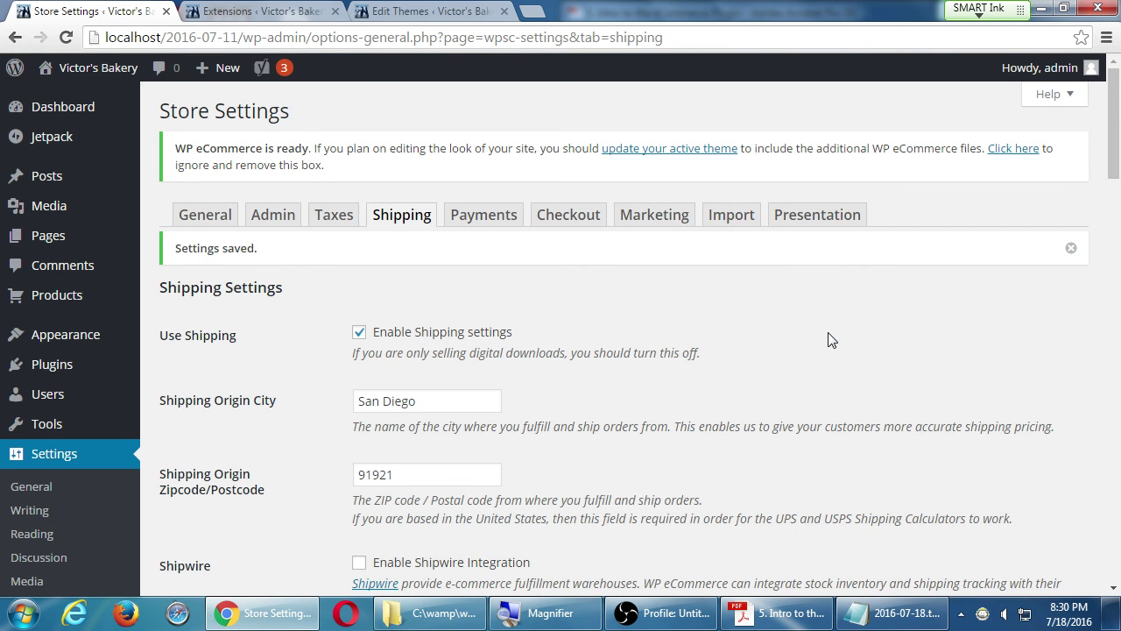
{"action": "scroll", "coordinate": [830, 339], "scroll_direction": "down", "scroll_amount": 15}
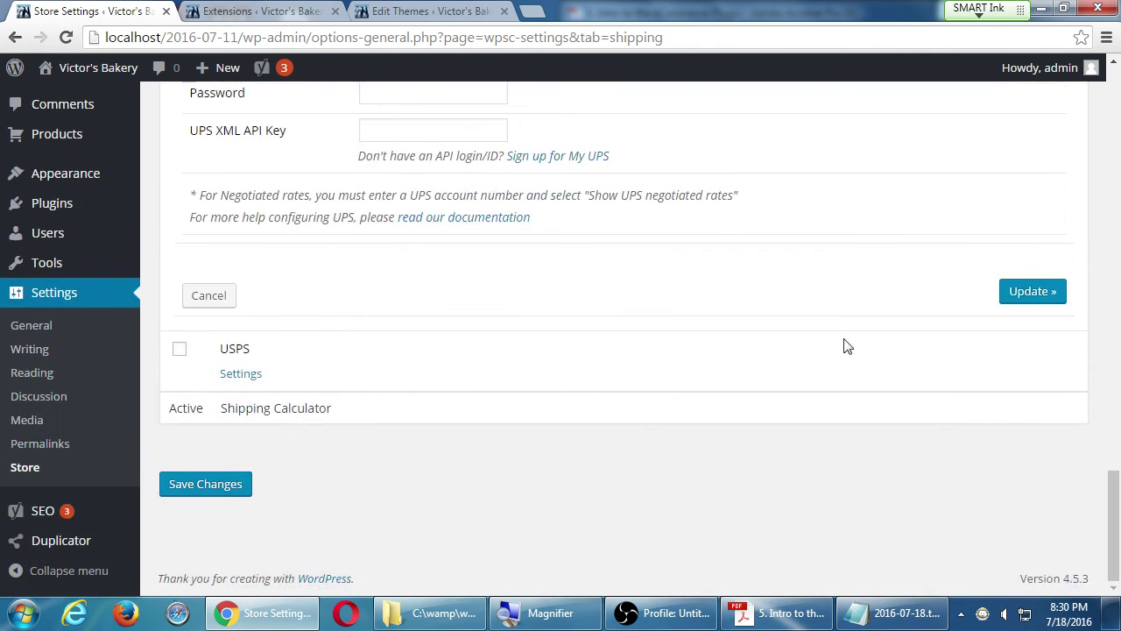
{"action": "scroll", "coordinate": [846, 345], "scroll_direction": "up", "scroll_amount": 6}
{"action": "scroll", "coordinate": [849, 345], "scroll_direction": "up", "scroll_amount": 10}
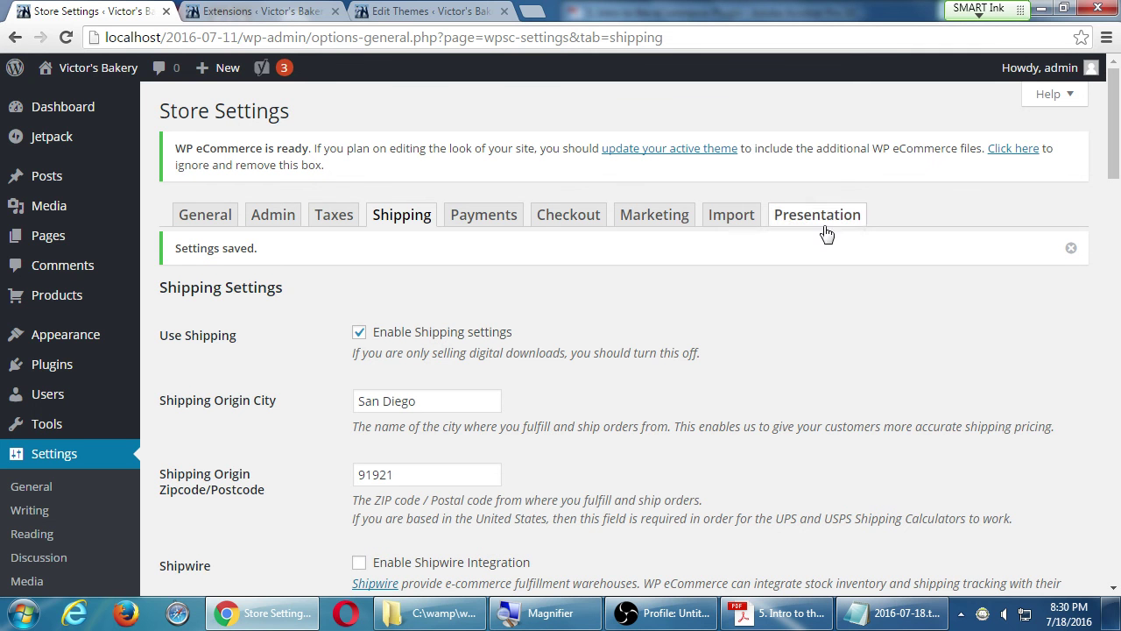
Open the Menus page for editing the site's Main Menu.
{"action": "mouse_move", "coordinate": [72, 338]}
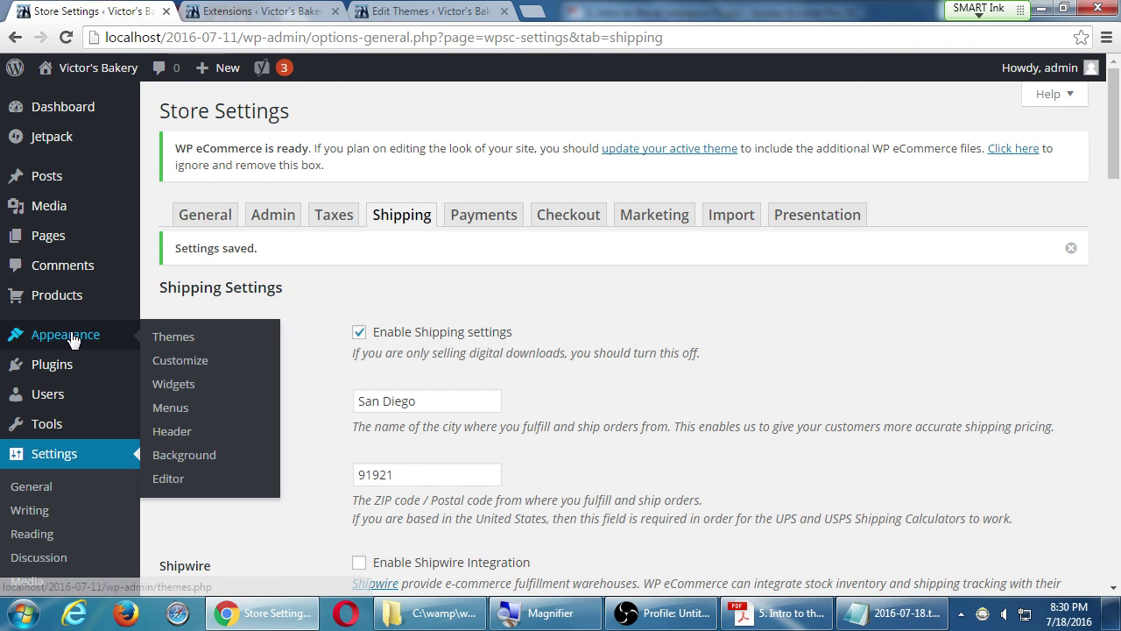
{"action": "left_click", "coordinate": [182, 416]}
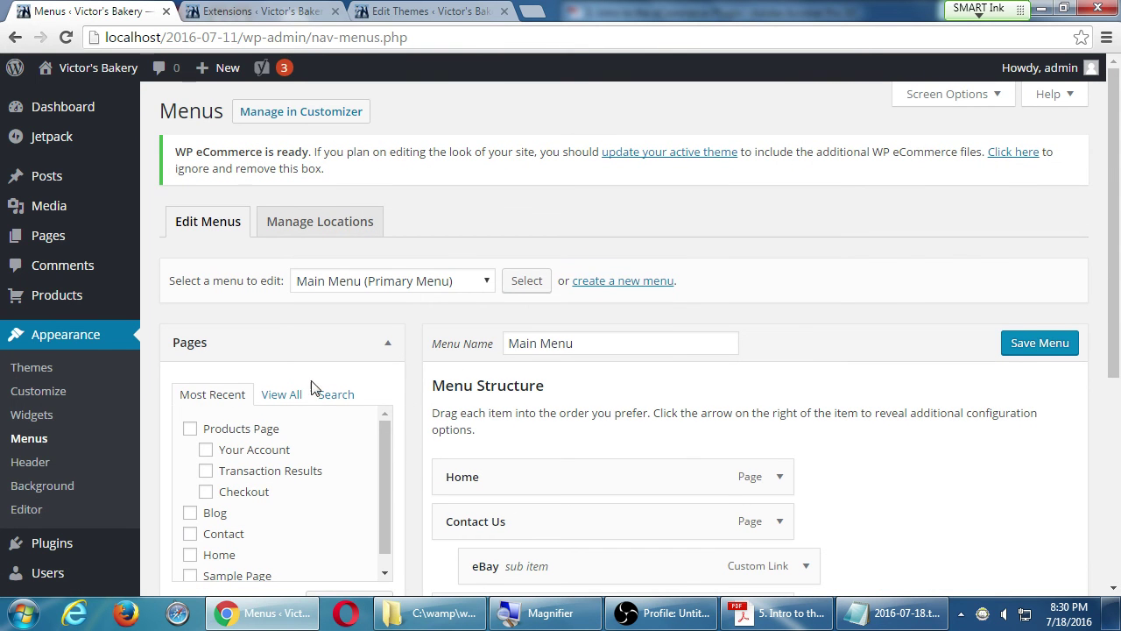
View the available widgets and widget areas on the Widgets page in a separate browser tab, then close that tab.
{"action": "middle_click", "coordinate": [67, 422]}
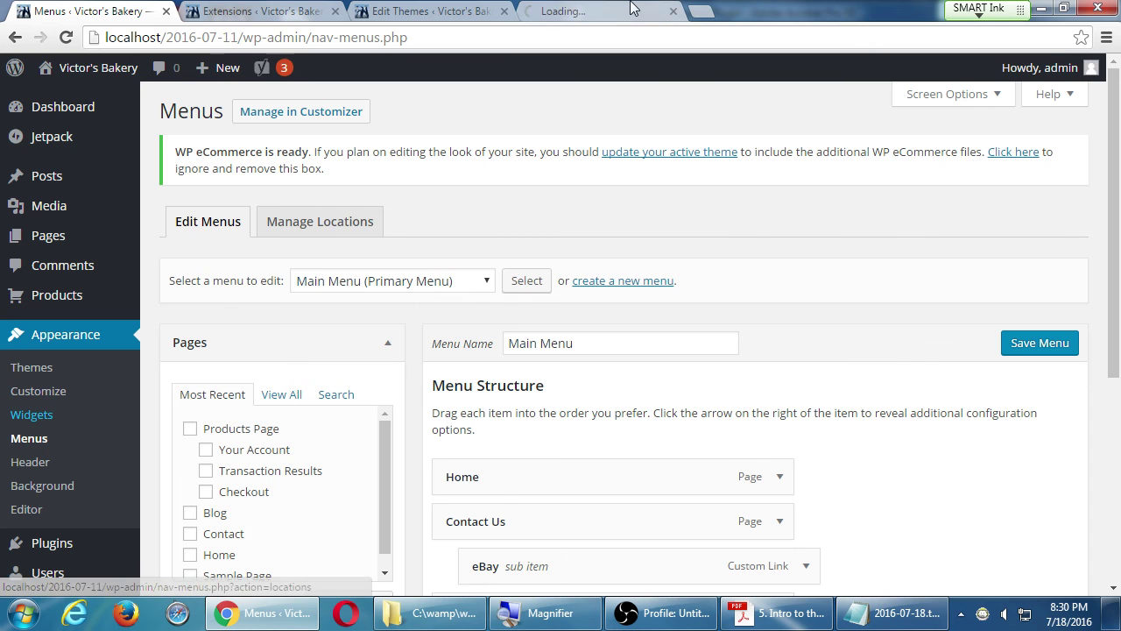
{"action": "left_click", "coordinate": [569, 11]}
{"action": "left_click", "coordinate": [867, 237]}
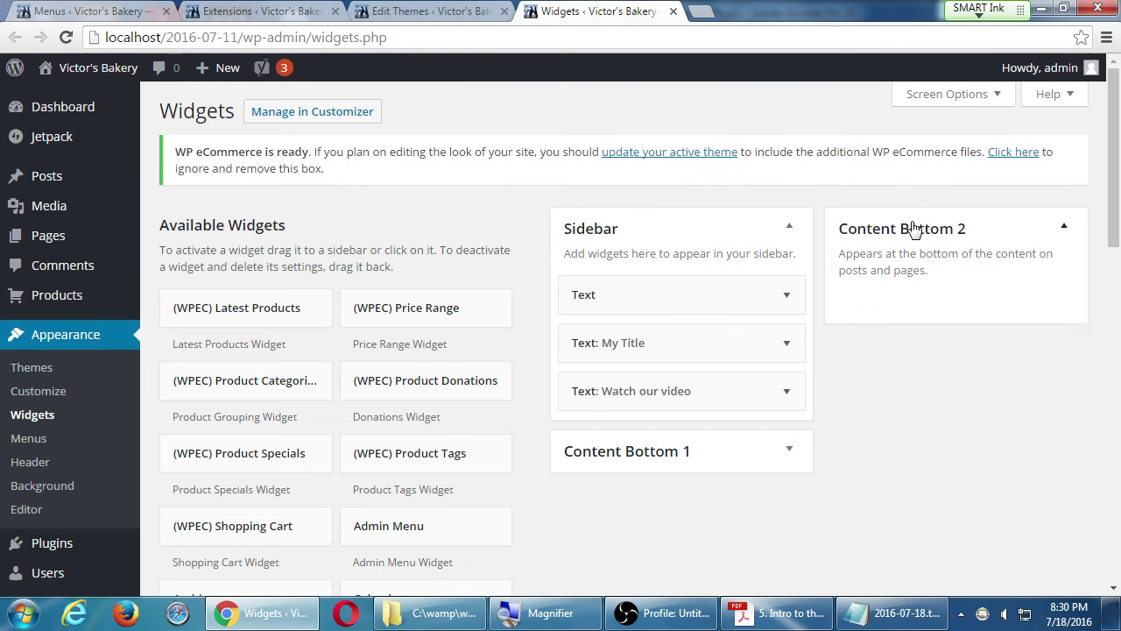
{"action": "left_click", "coordinate": [911, 231]}
{"action": "left_click", "coordinate": [673, 11]}
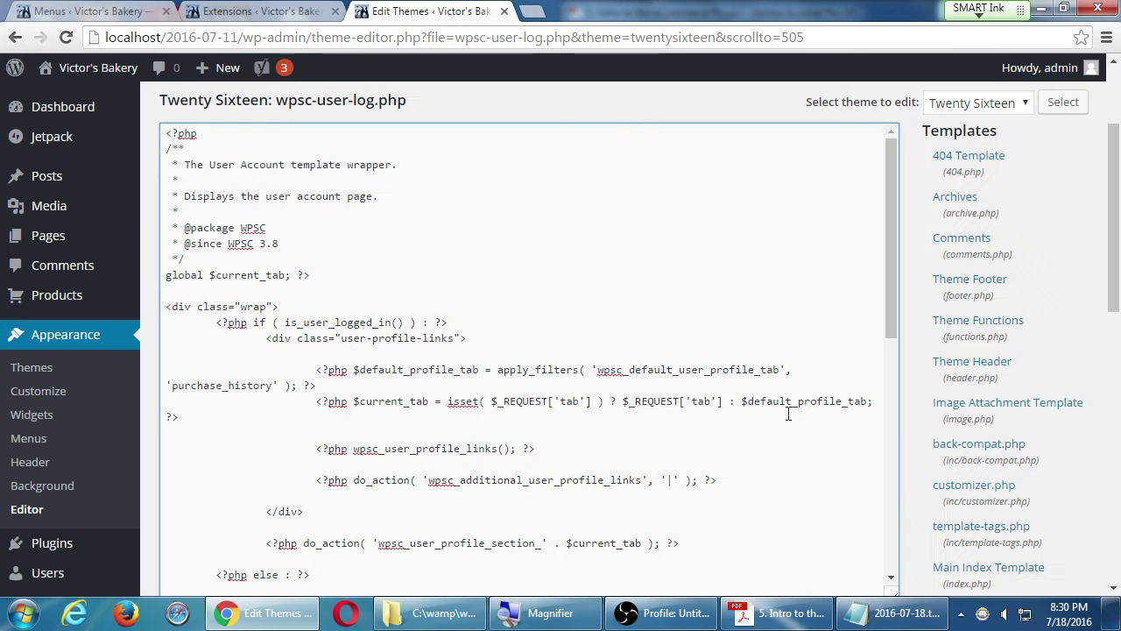
Close the Extensions and Edit Themes browser tabs and return to the Menus page.
{"action": "left_click", "coordinate": [279, 13]}
{"action": "left_click", "coordinate": [334, 12]}
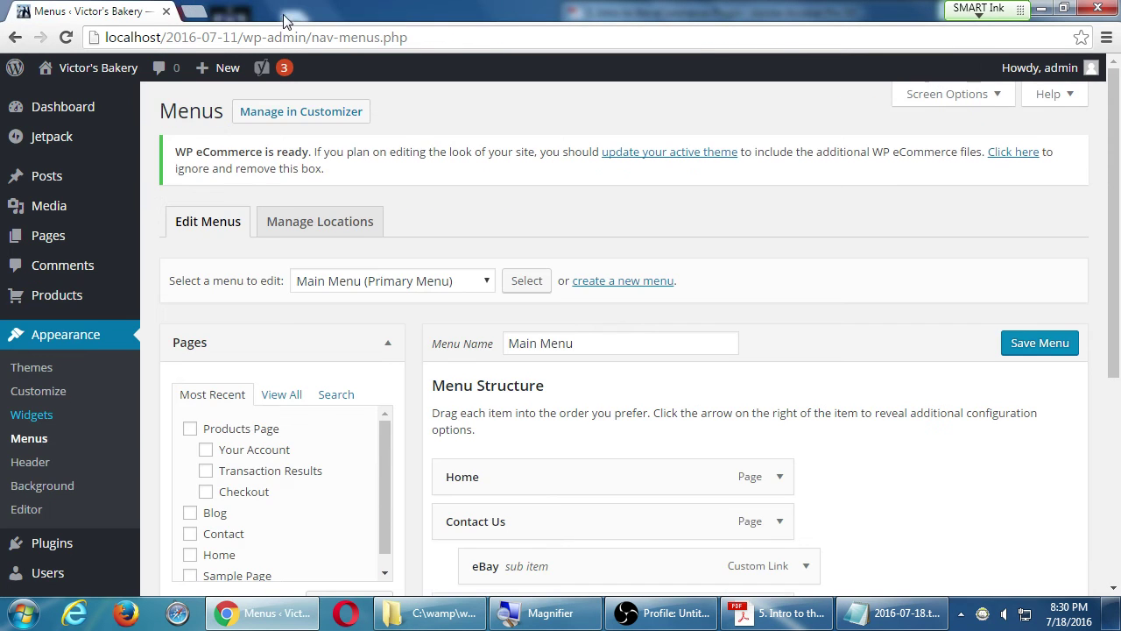
Add Products Page, Your Account, Transaction Results and Checkout to the Main Menu, nesting the last three as sub items of Products Page.
{"action": "scroll", "coordinate": [621, 345], "scroll_direction": "down", "scroll_amount": 3}
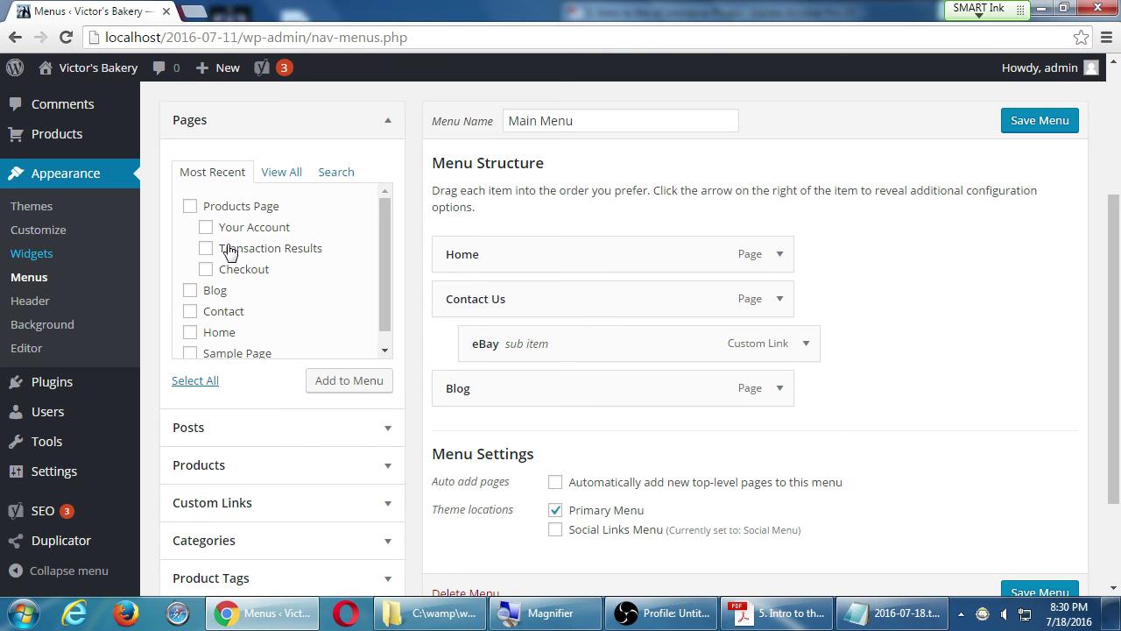
{"action": "left_click", "coordinate": [190, 207]}
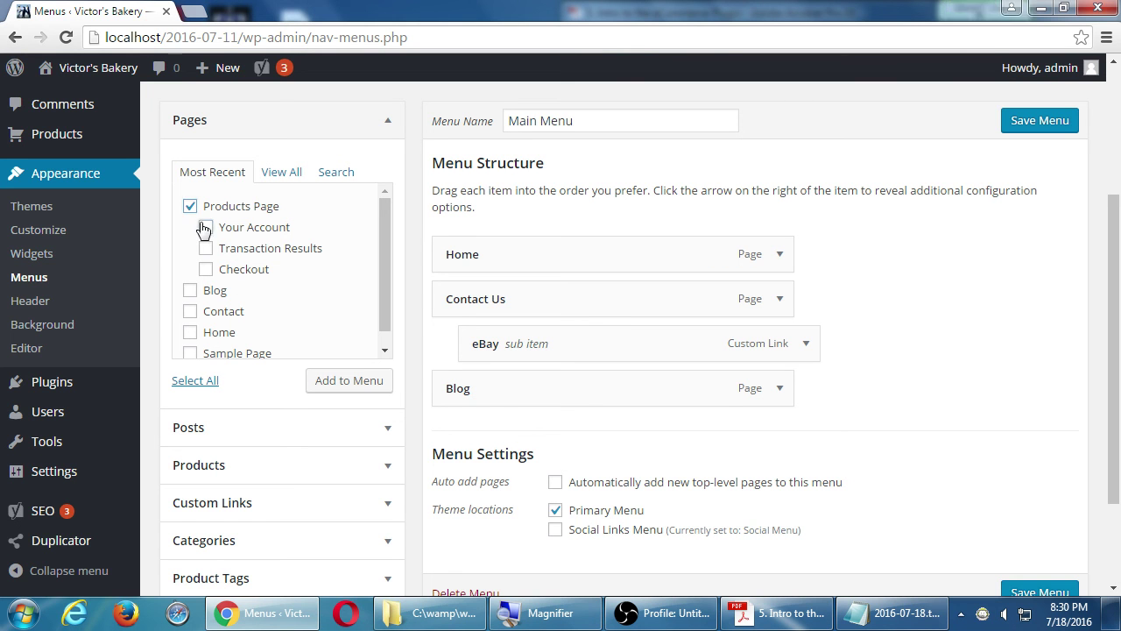
{"action": "left_click", "coordinate": [206, 227]}
{"action": "left_click", "coordinate": [206, 248]}
{"action": "left_click", "coordinate": [205, 271]}
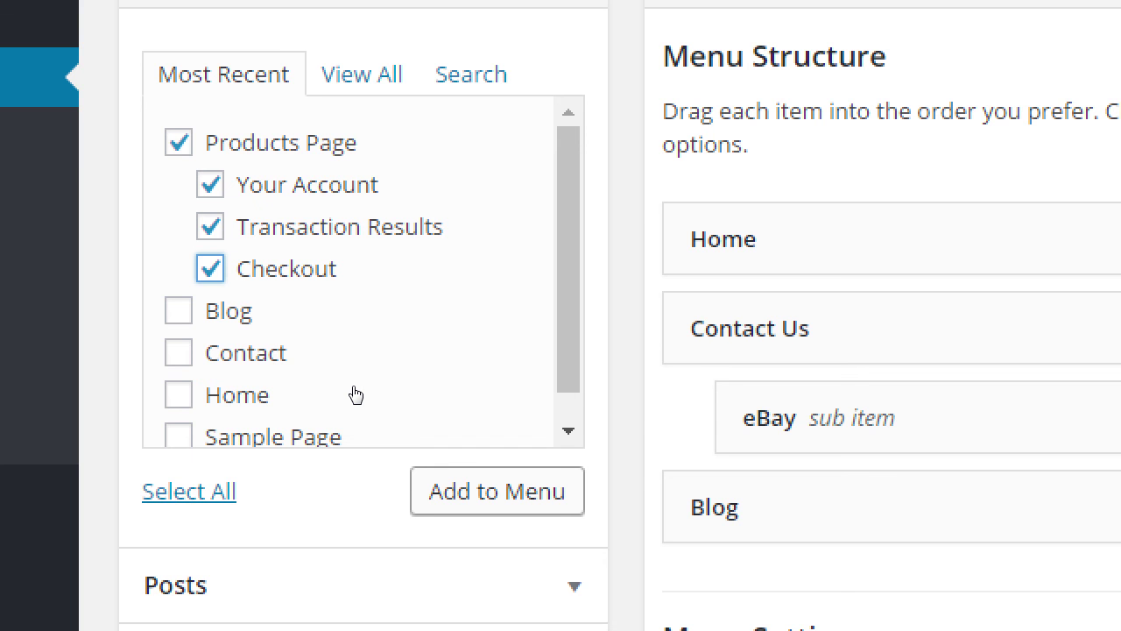
{"action": "key", "text": "Return"}
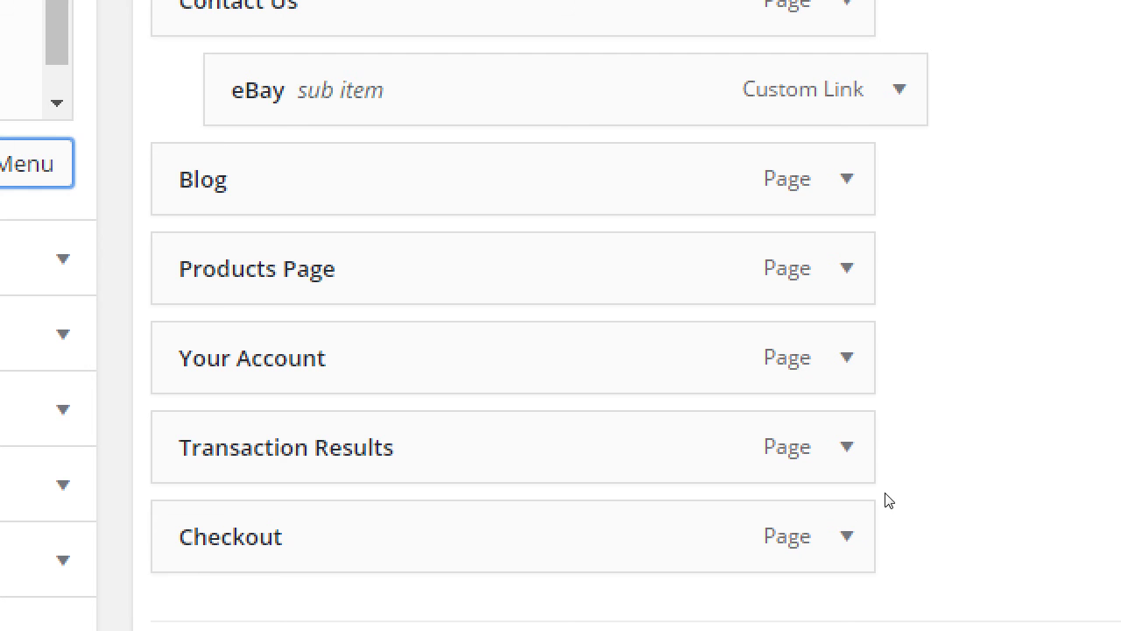
{"action": "left_click_drag", "start_coordinate": [455, 421], "coordinate": [488, 559]}
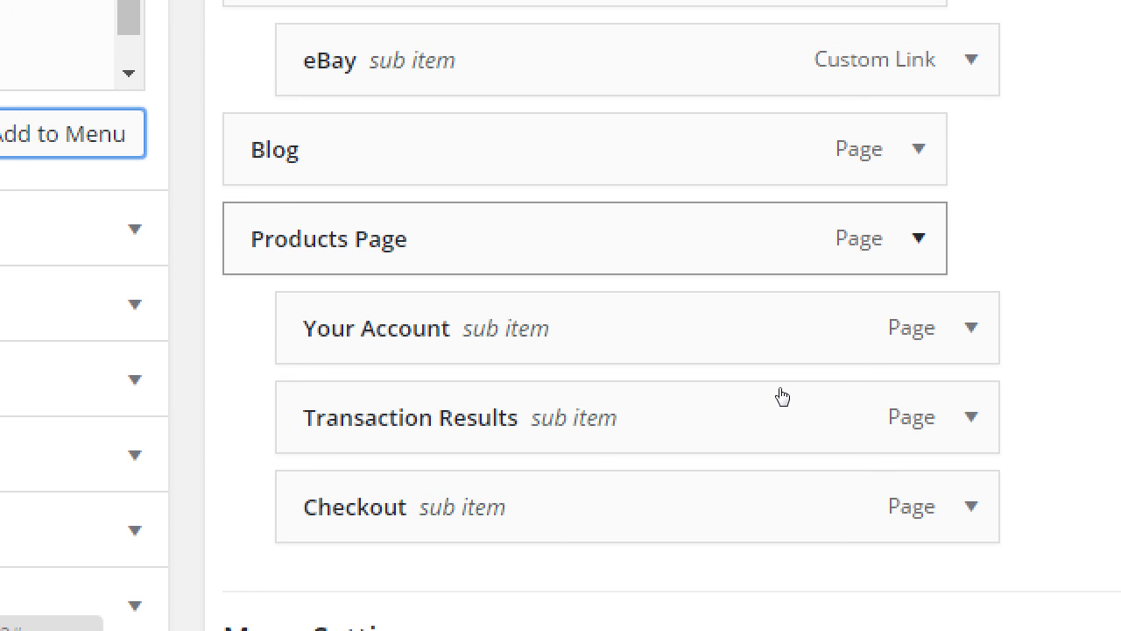
Change the Products Page item's navigation label to Bakery Store and save the Main Menu.
{"action": "key", "text": "Return"}
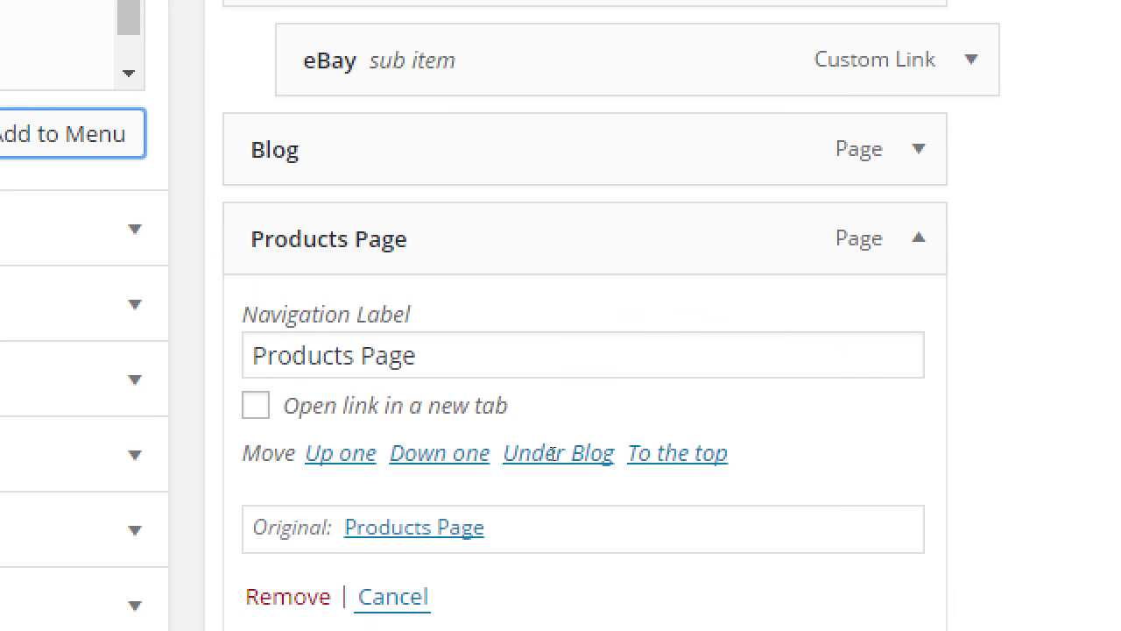
{"action": "key", "text": "Tab"}
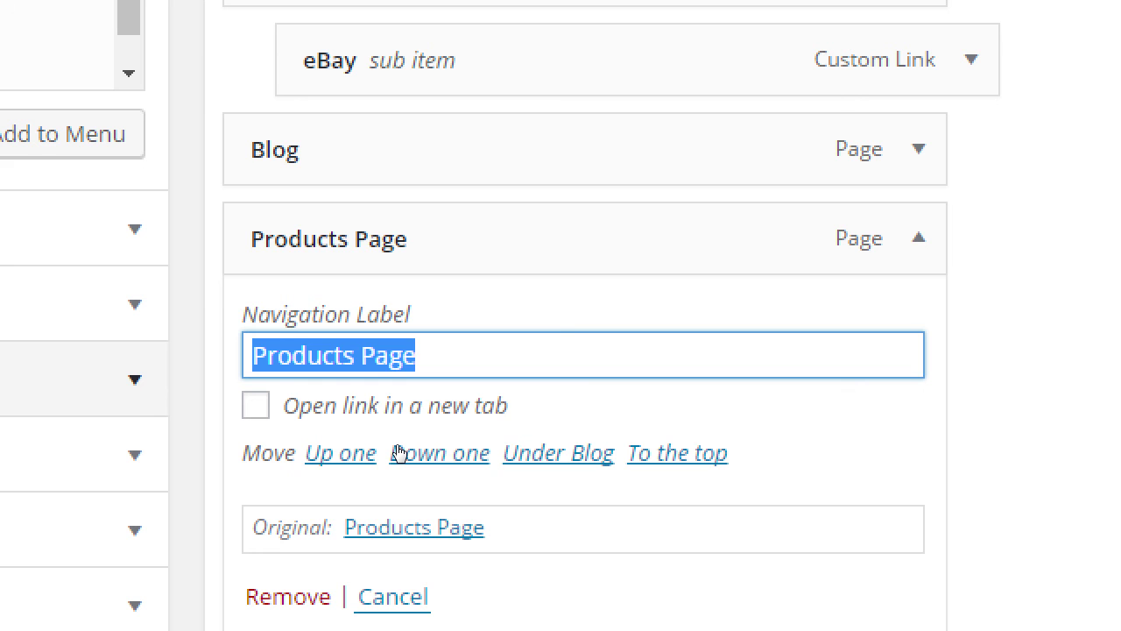
{"action": "type", "text": "Shop"}
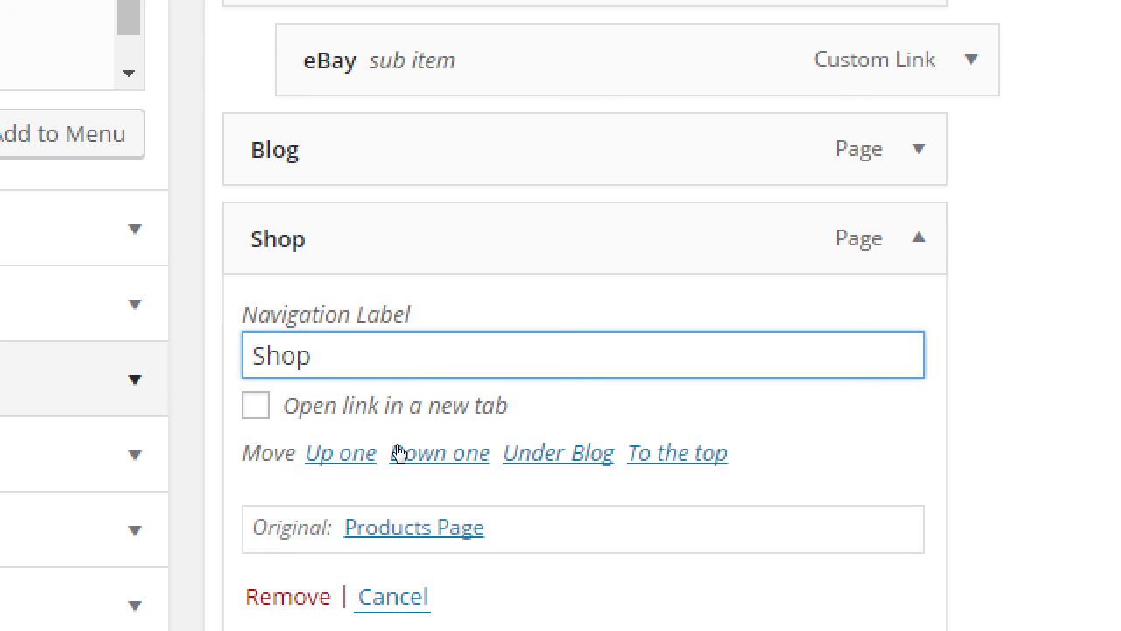
{"action": "key", "text": "BackSpace"}
{"action": "key", "text": "BackSpace"}
{"action": "key", "text": "BackSpace"}
{"action": "key", "text": "BackSpace"}
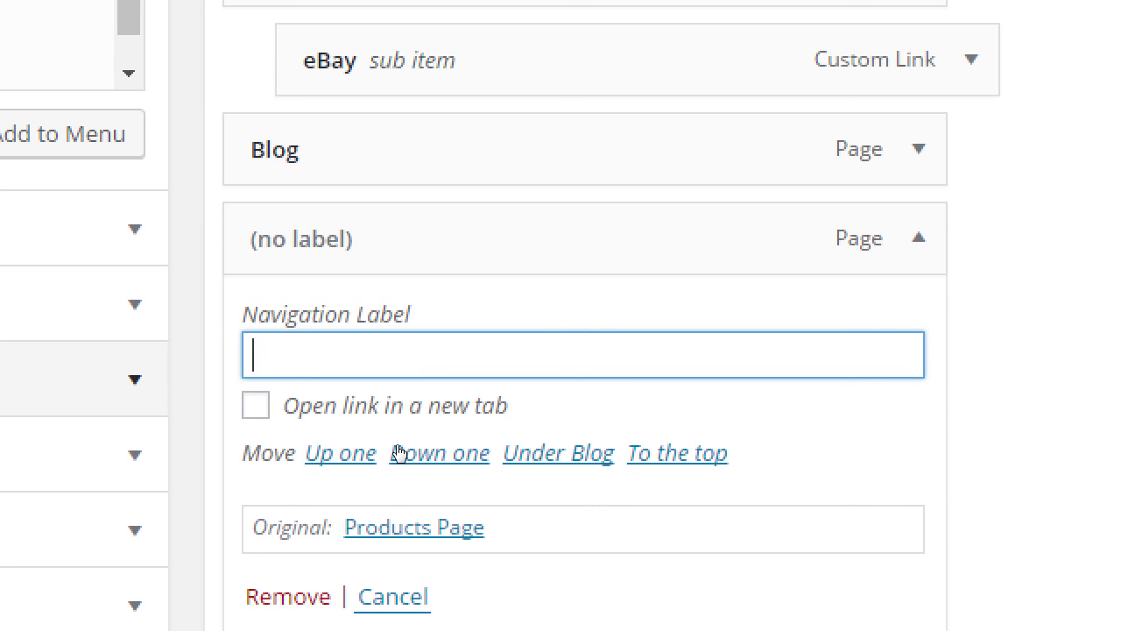
{"action": "type", "text": "Bakery STore"}
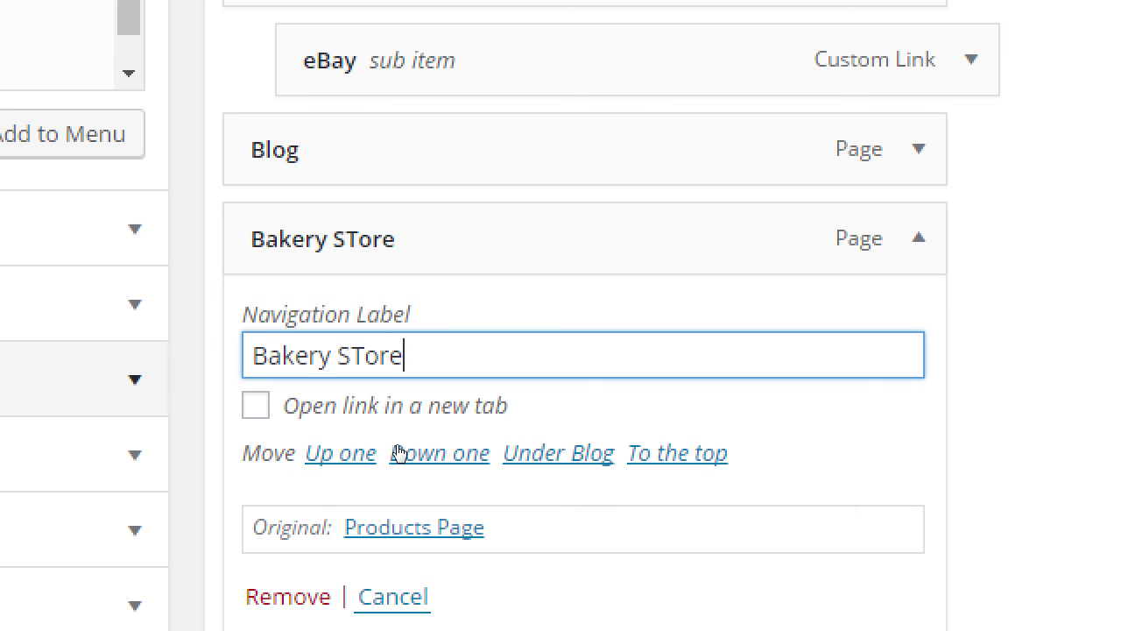
{"action": "key", "text": "BackSpace"}
{"action": "key", "text": "BackSpace"}
{"action": "key", "text": "BackSpace"}
{"action": "key", "text": "BackSpace"}
{"action": "type", "text": "tore"}
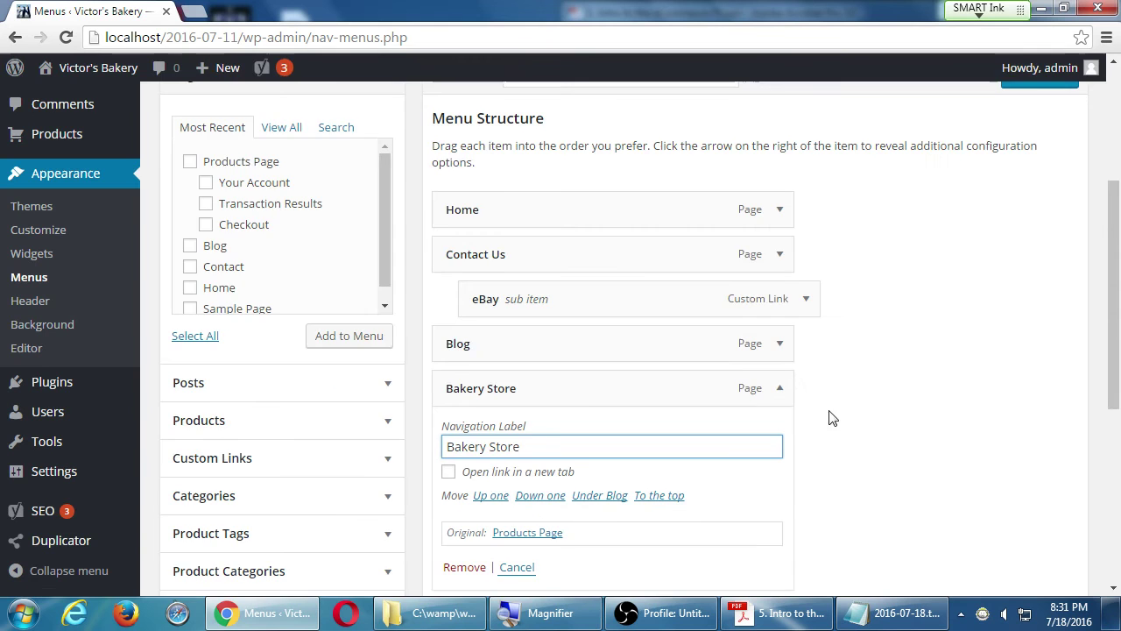
{"action": "scroll", "coordinate": [1089, 246], "scroll_direction": "down", "scroll_amount": 2}
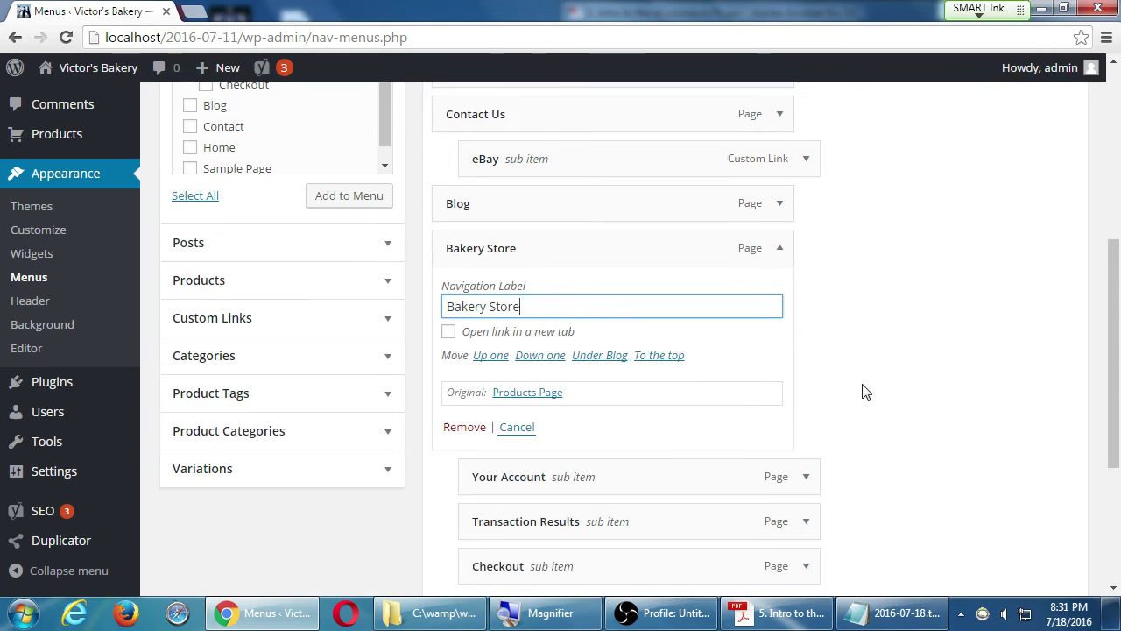
{"action": "scroll", "coordinate": [867, 386], "scroll_direction": "down", "scroll_amount": 3}
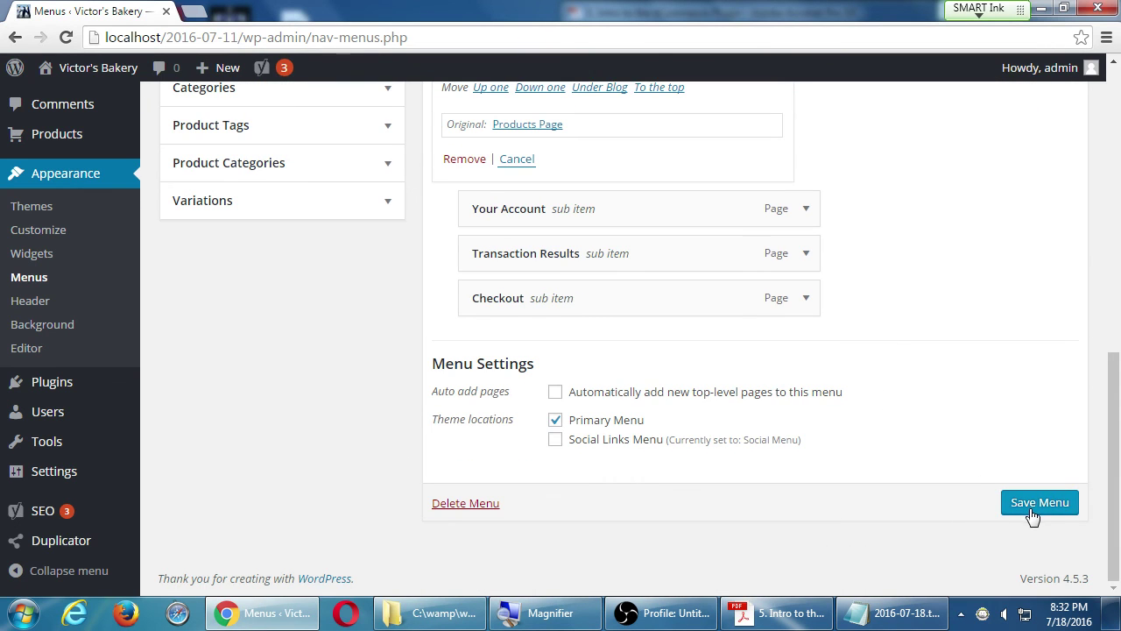
{"action": "left_click", "coordinate": [1032, 513]}
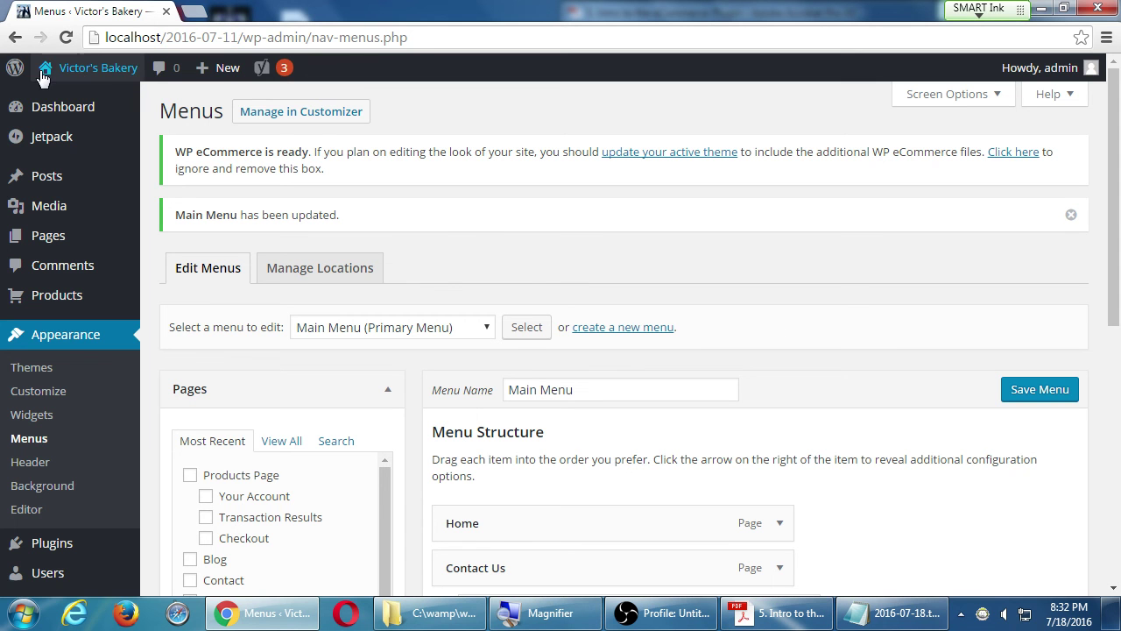
Visit the site's front end, check the Bakery Store submenu, and view the Bakery Store page.
{"action": "left_click", "coordinate": [78, 71]}
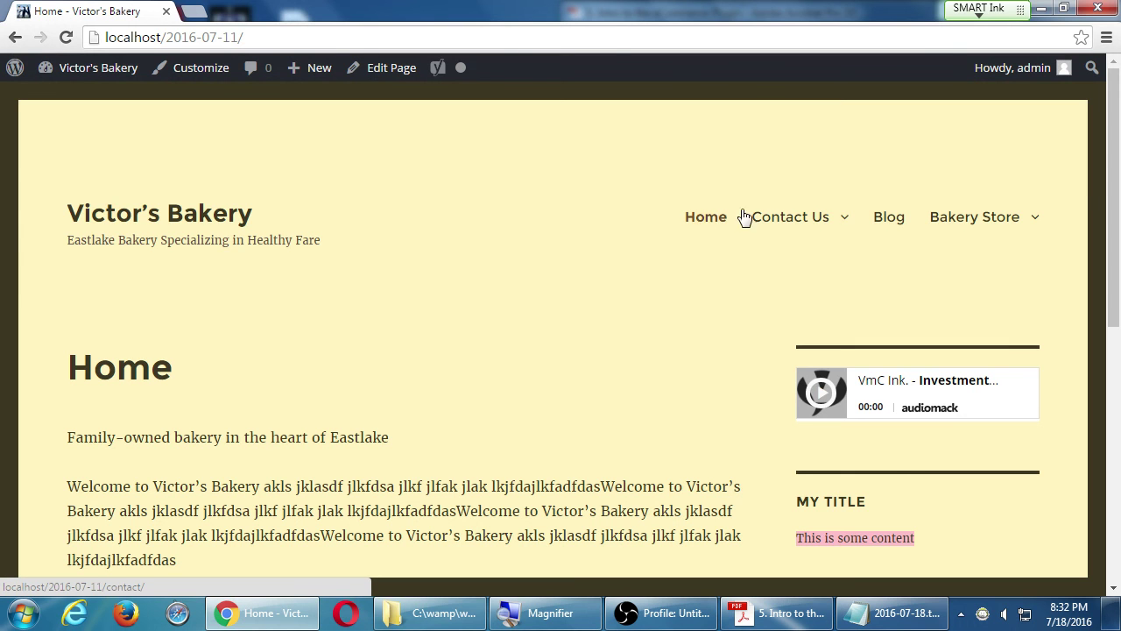
{"action": "mouse_move", "coordinate": [806, 215]}
{"action": "mouse_move", "coordinate": [996, 227]}
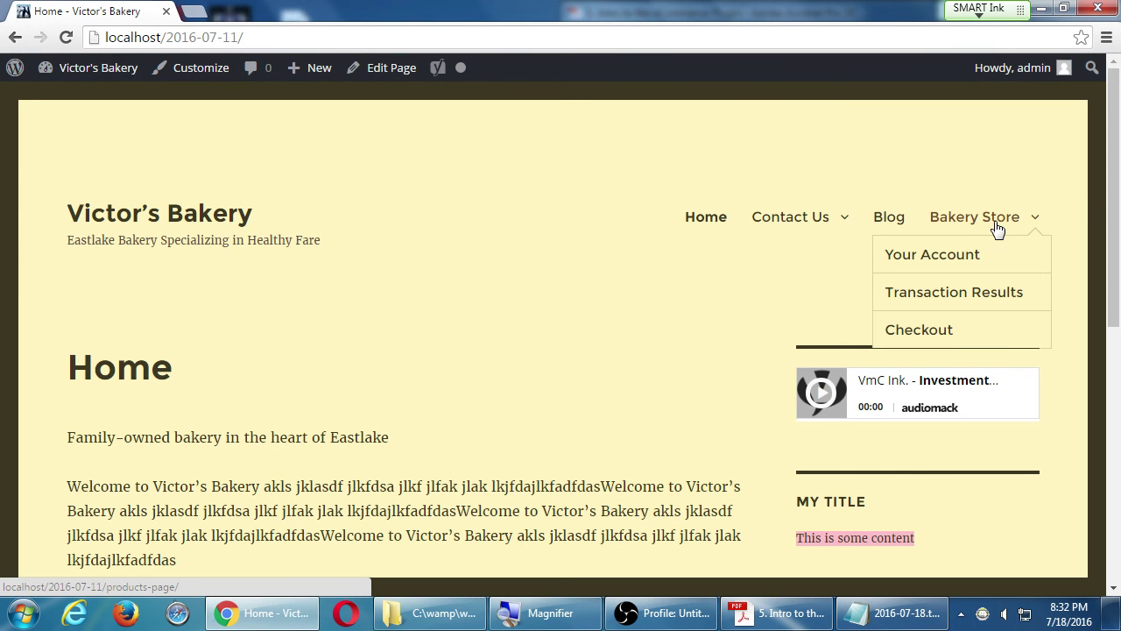
{"action": "left_click", "coordinate": [945, 221]}
{"action": "scroll", "coordinate": [215, 333], "scroll_direction": "down", "scroll_amount": 1}
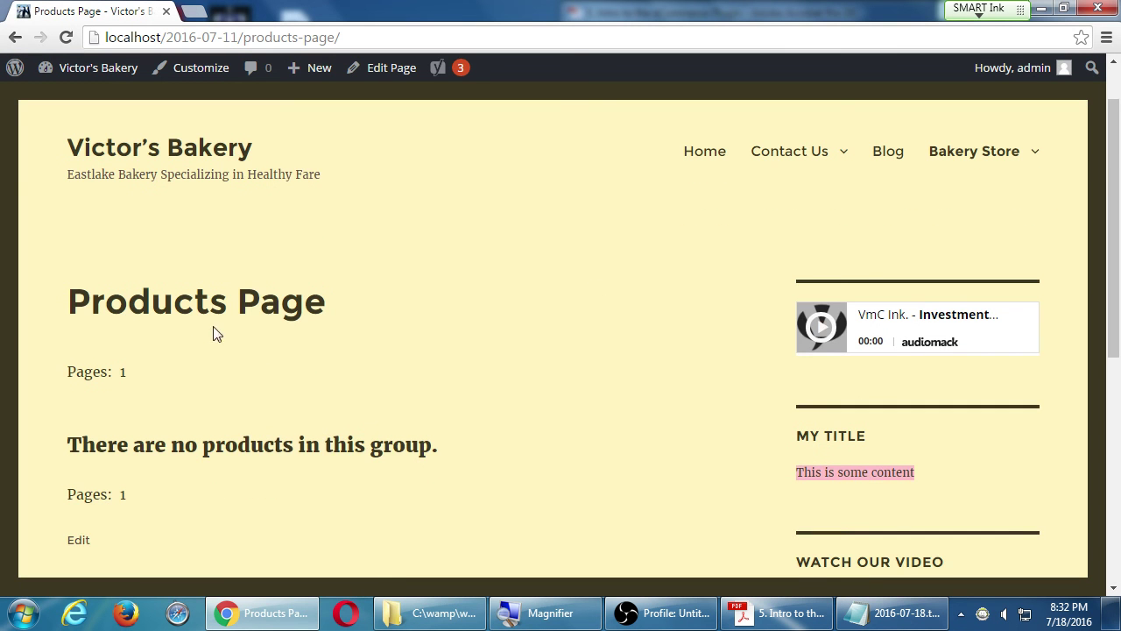
{"action": "left_click_drag", "start_coordinate": [144, 448], "coordinate": [455, 453]}
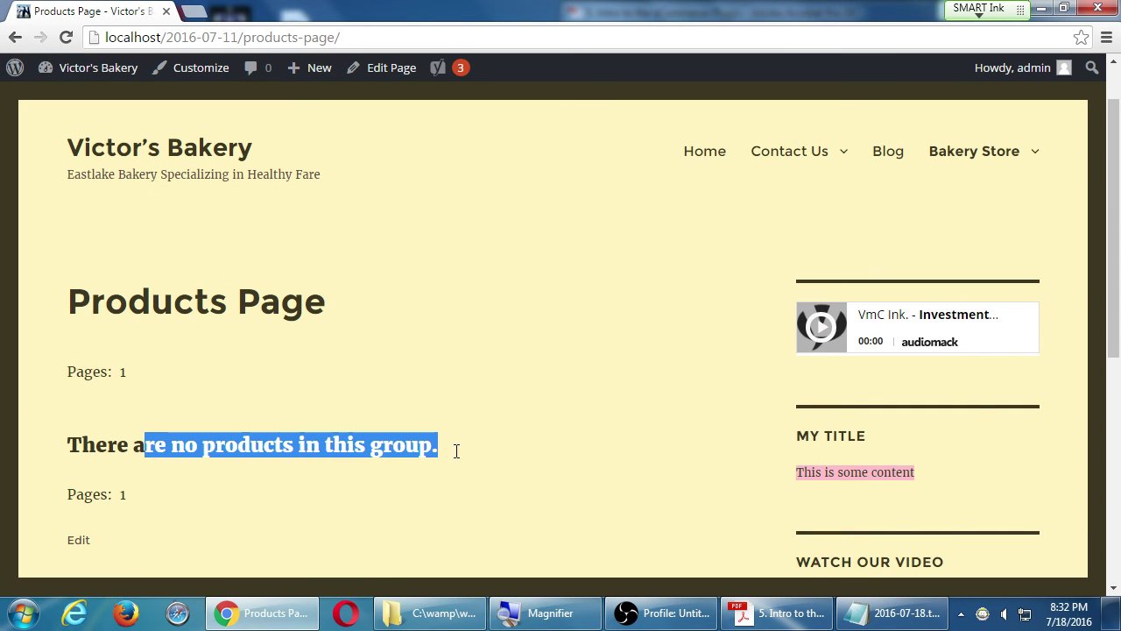
{"action": "left_click", "coordinate": [528, 453]}
View the Your Account and Transaction Results pages under Bakery Store on the live site.
{"action": "mouse_move", "coordinate": [986, 147]}
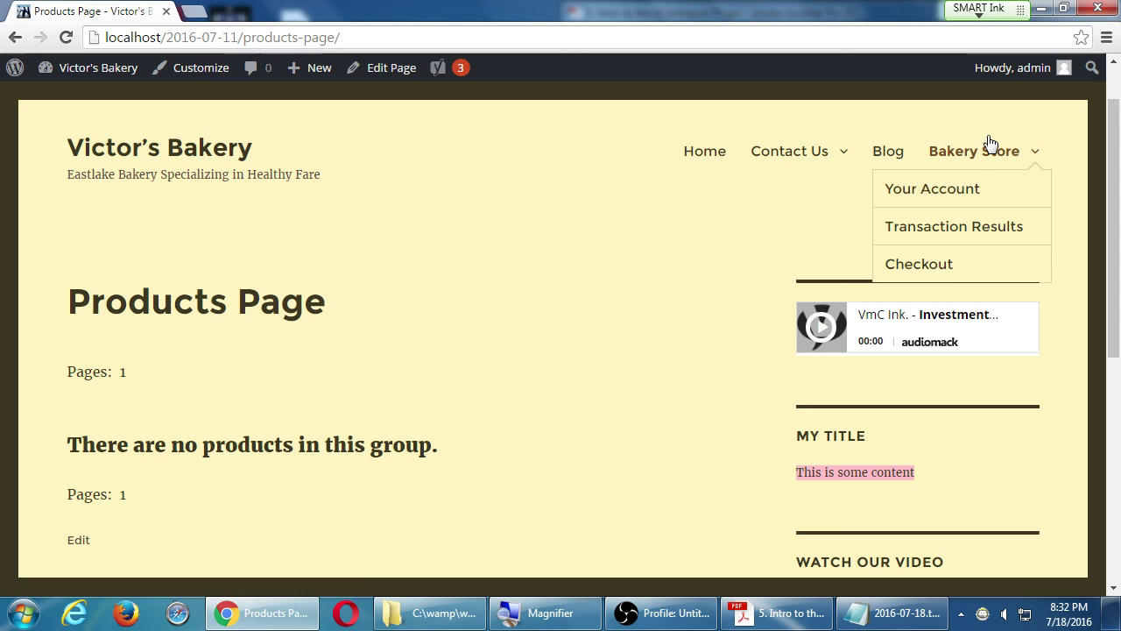
{"action": "left_click", "coordinate": [944, 191]}
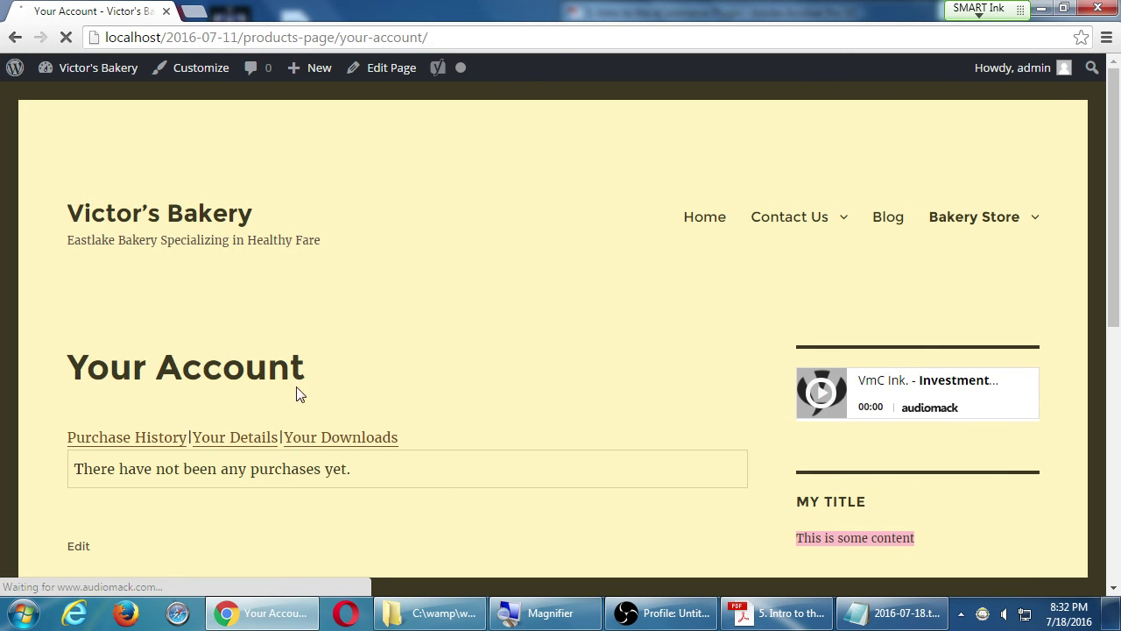
{"action": "scroll", "coordinate": [280, 403], "scroll_direction": "down", "scroll_amount": 1}
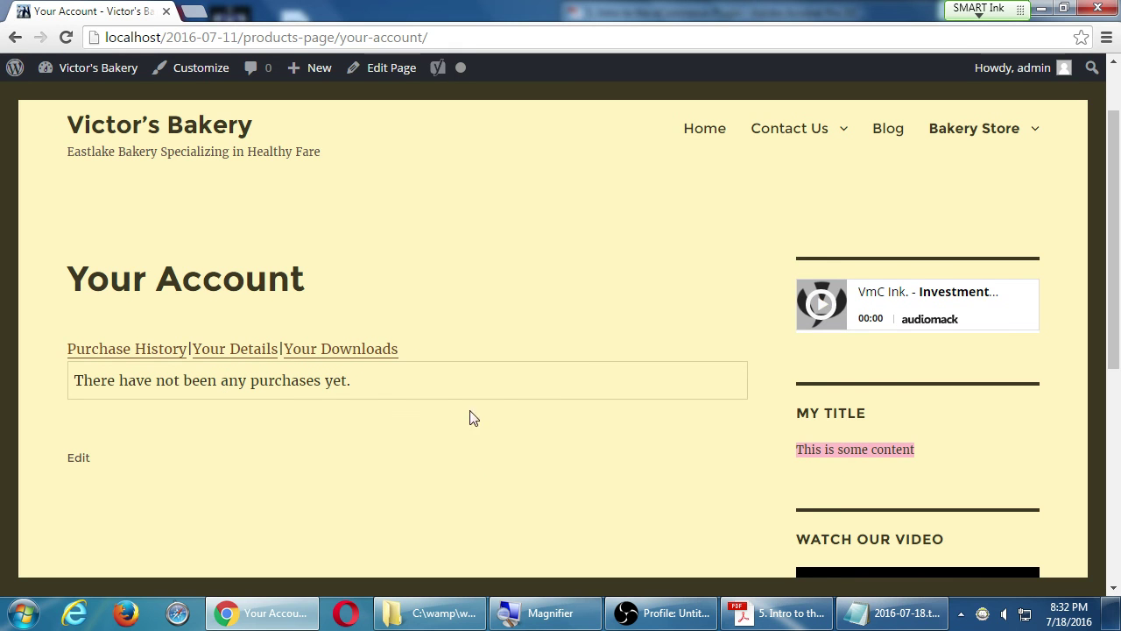
{"action": "mouse_move", "coordinate": [993, 136]}
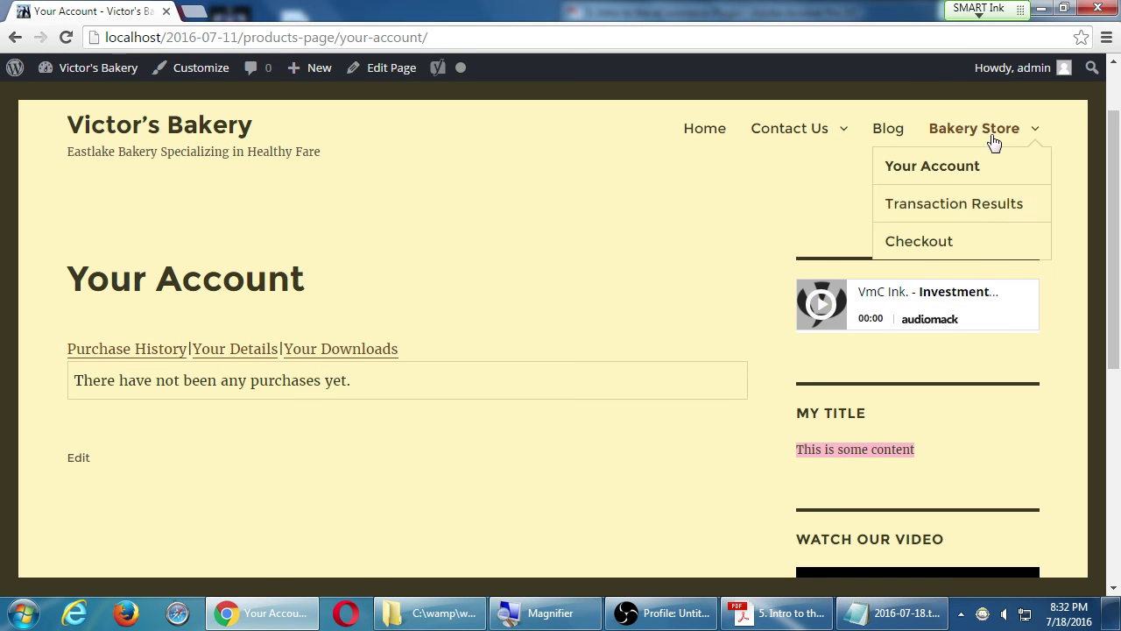
{"action": "left_click", "coordinate": [980, 210]}
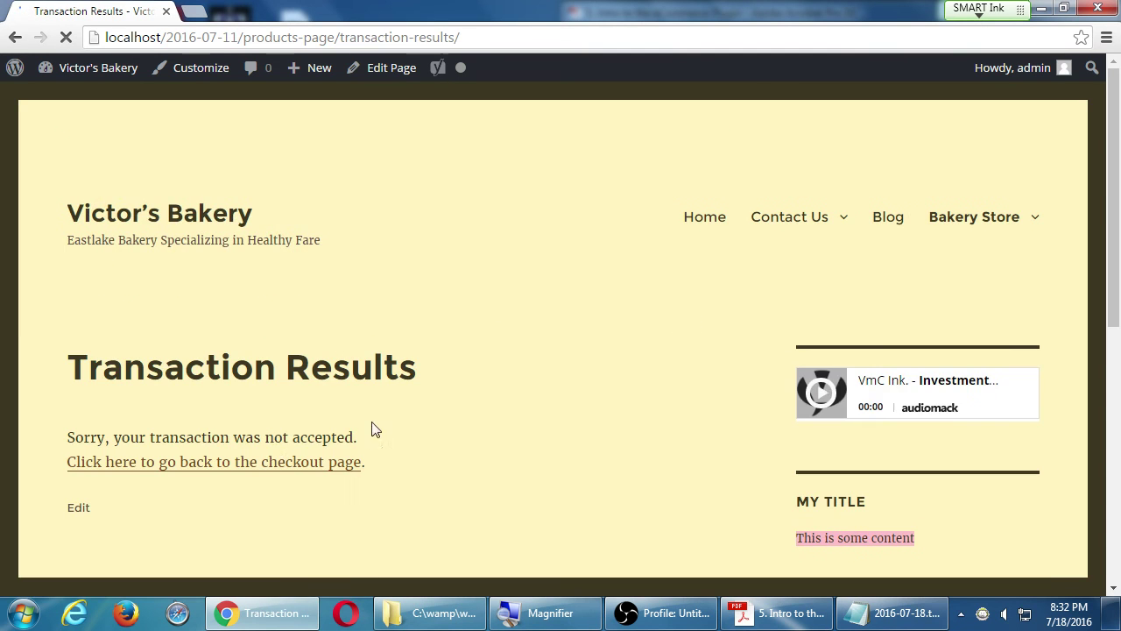
{"action": "scroll", "coordinate": [373, 428], "scroll_direction": "down", "scroll_amount": 3}
{"action": "scroll", "coordinate": [377, 338], "scroll_direction": "down", "scroll_amount": 3}
{"action": "scroll", "coordinate": [374, 344], "scroll_direction": "up", "scroll_amount": 6}
View the Checkout page under Bakery Store on the live site.
{"action": "mouse_move", "coordinate": [1014, 226]}
{"action": "left_click", "coordinate": [953, 331]}
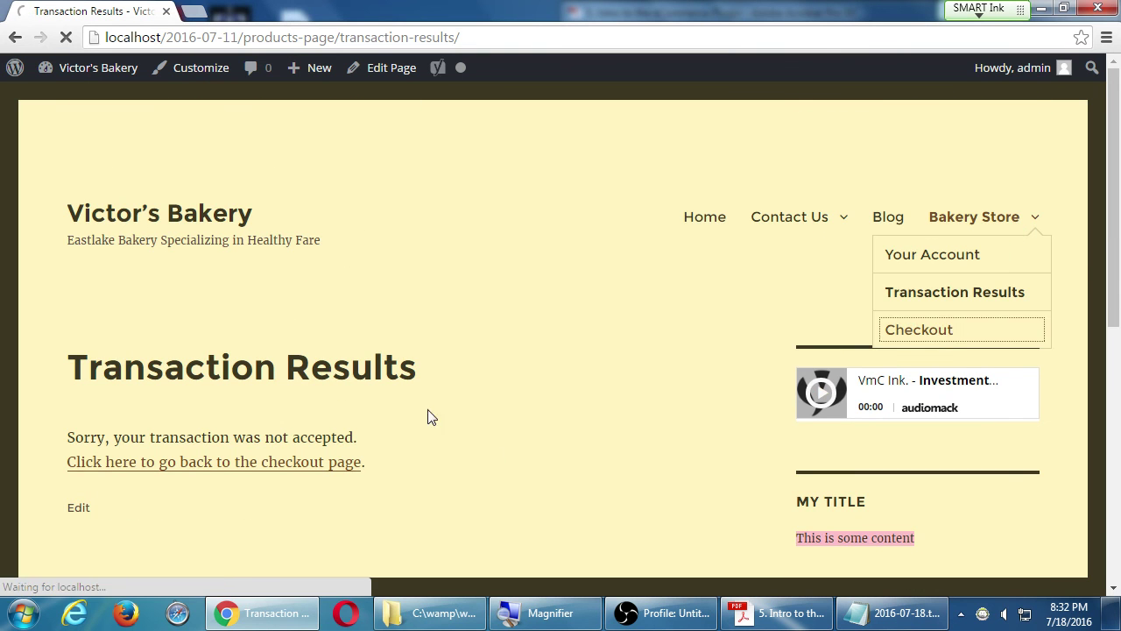
{"action": "scroll", "coordinate": [392, 386], "scroll_direction": "down", "scroll_amount": 2}
{"action": "scroll", "coordinate": [391, 387], "scroll_direction": "down", "scroll_amount": 5}
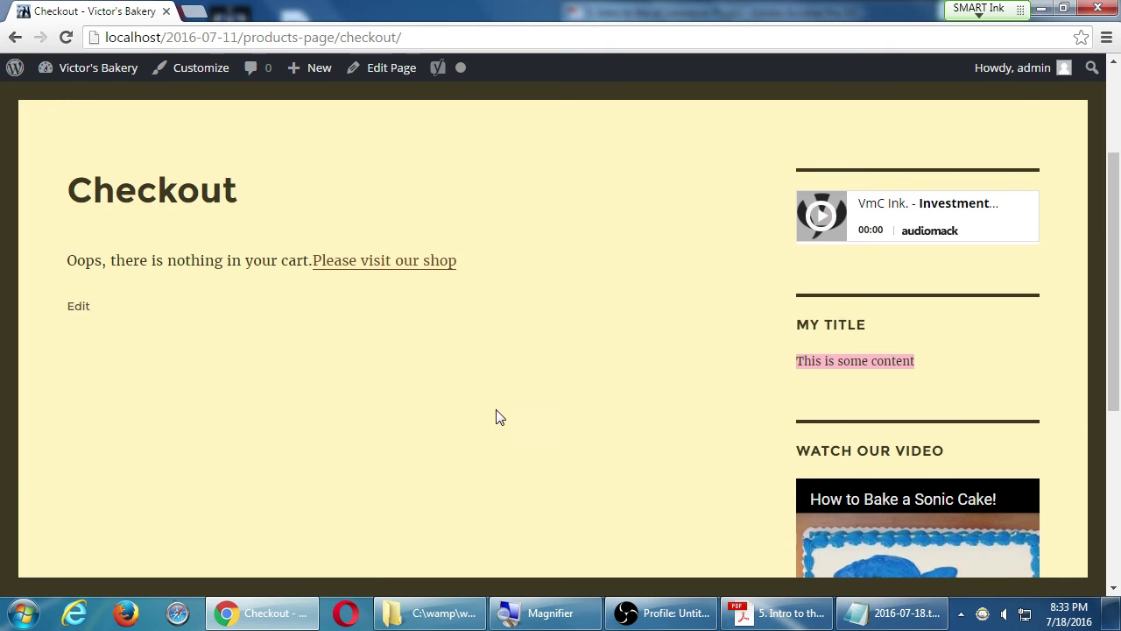
{"action": "scroll", "coordinate": [373, 405], "scroll_direction": "up", "scroll_amount": 7}
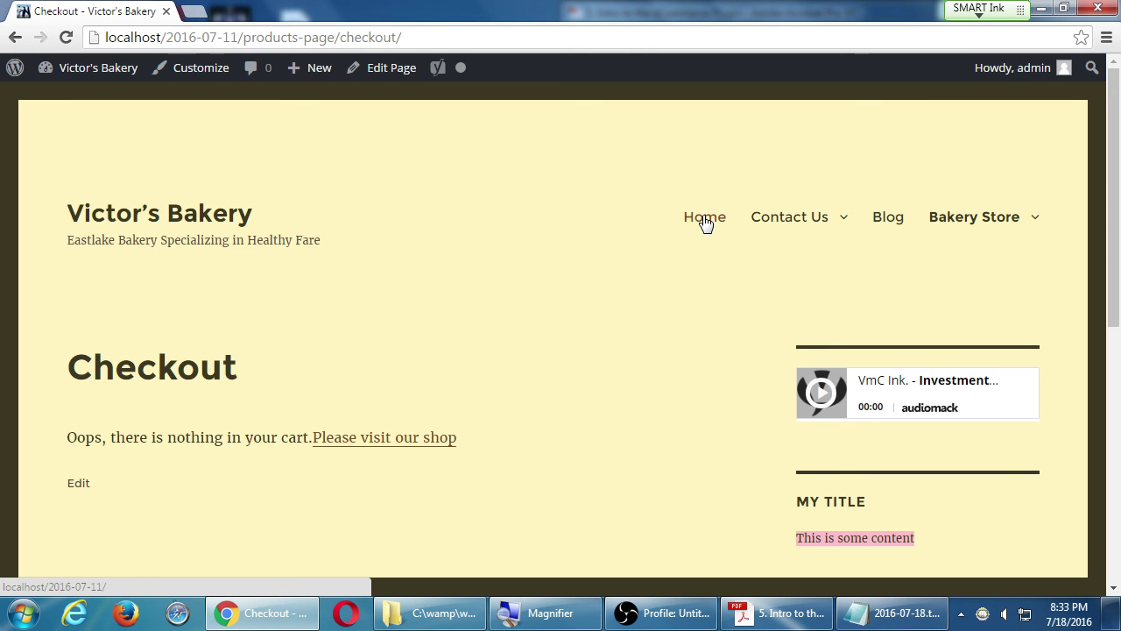
Return to the site's admin Widgets page and add the (WPEC) Shopping Cart widget to the Content Bottom 1 area.
{"action": "left_click", "coordinate": [90, 77]}
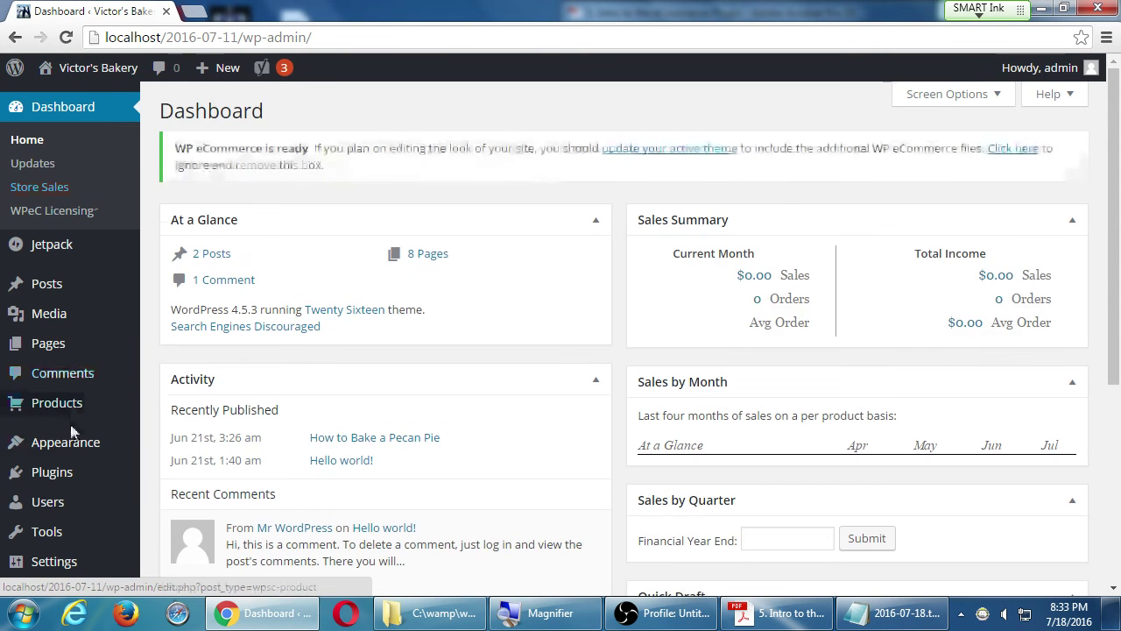
{"action": "mouse_move", "coordinate": [88, 449]}
{"action": "left_click", "coordinate": [187, 449]}
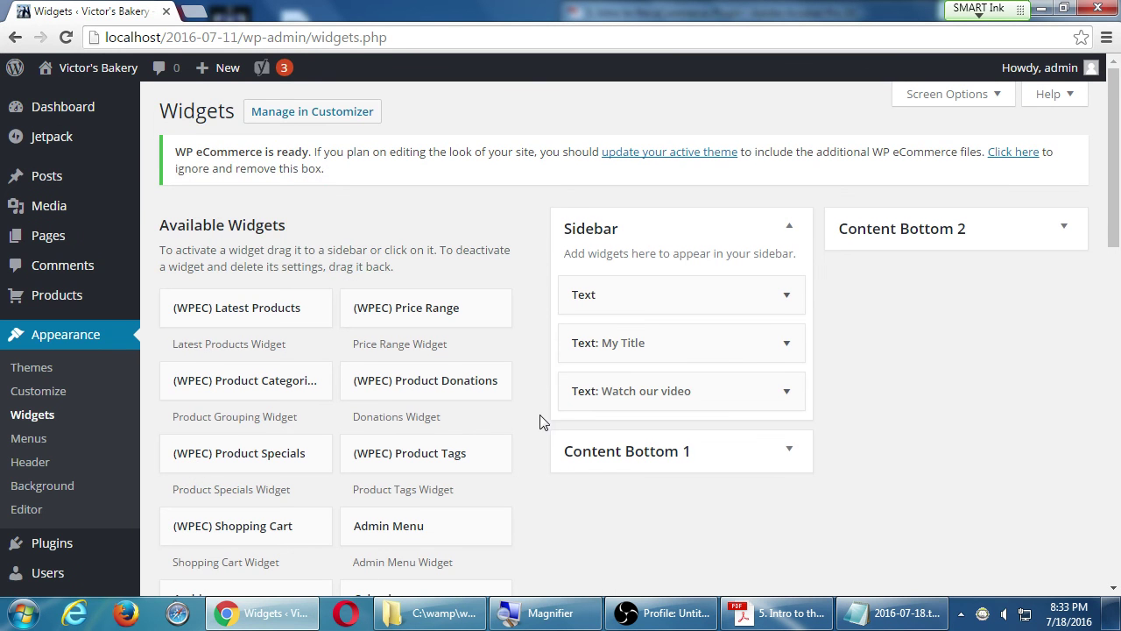
{"action": "scroll", "coordinate": [538, 410], "scroll_direction": "down", "scroll_amount": 2}
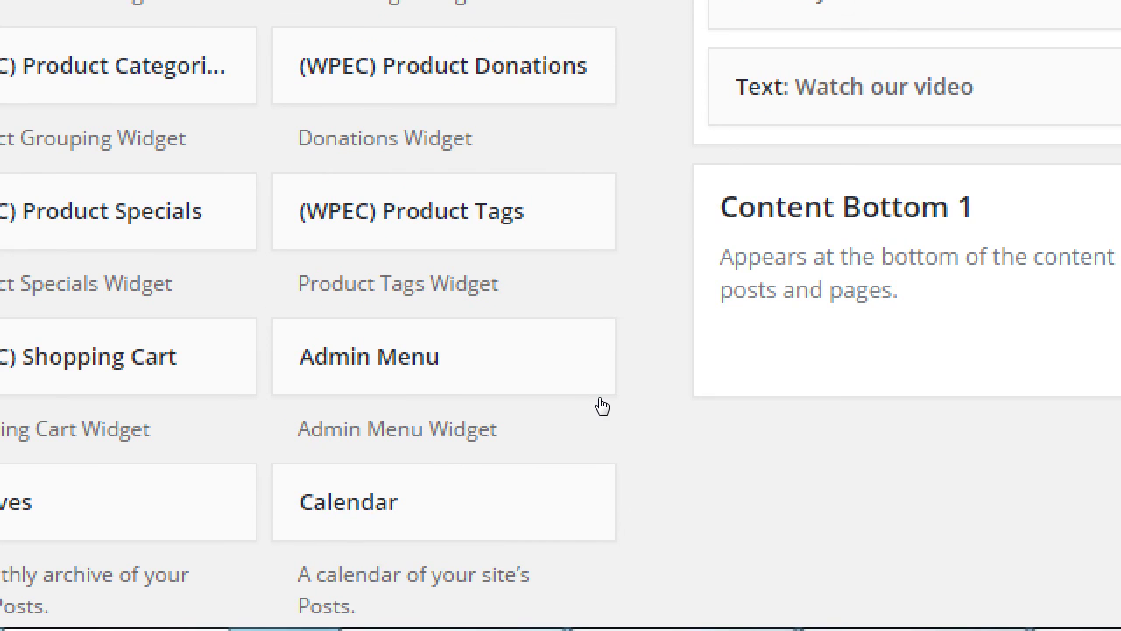
{"action": "left_click_drag", "start_coordinate": [64, 471], "coordinate": [104, 470]}
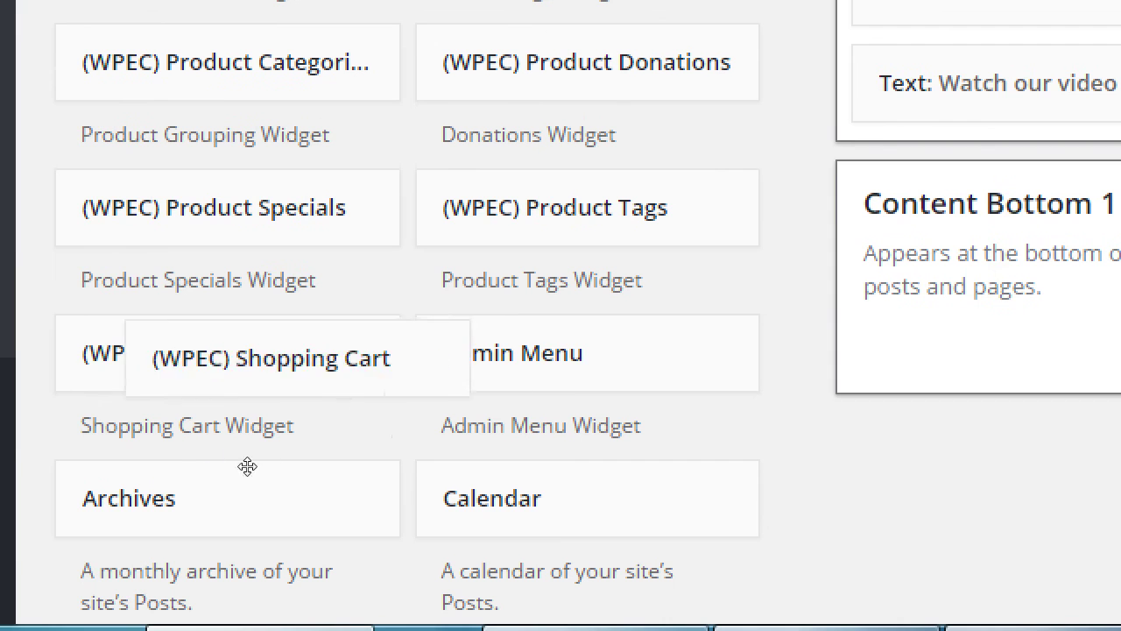
{"action": "left_click_drag", "start_coordinate": [248, 466], "coordinate": [616, 455]}
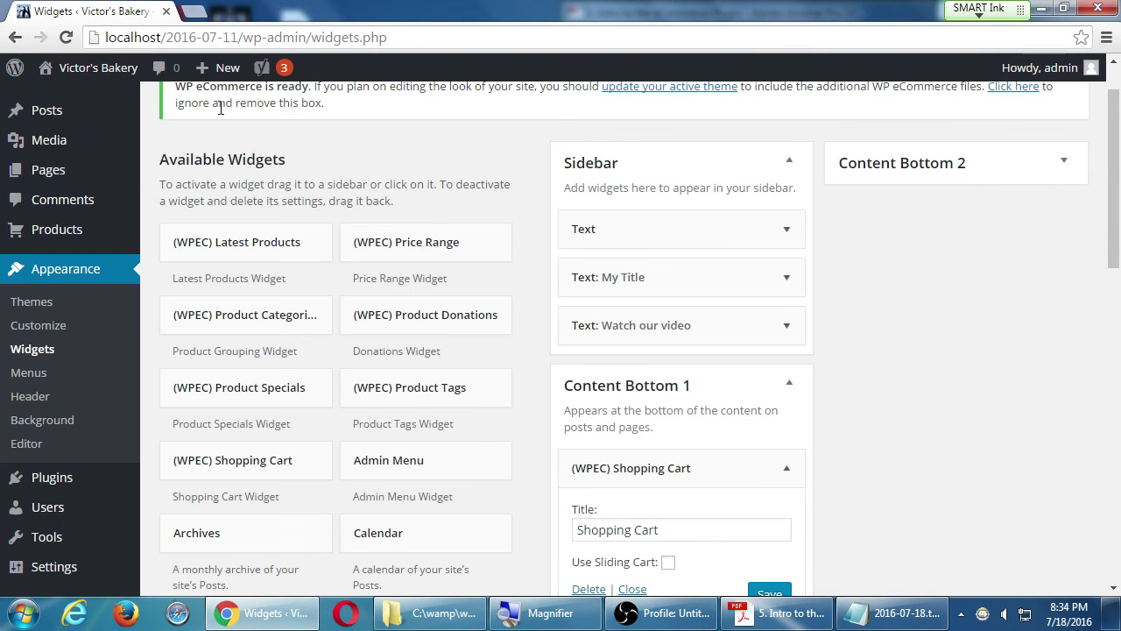
Open the site's home page in a separate browser tab and view the Shopping Cart widget below the content.
{"action": "middle_click", "coordinate": [70, 119]}
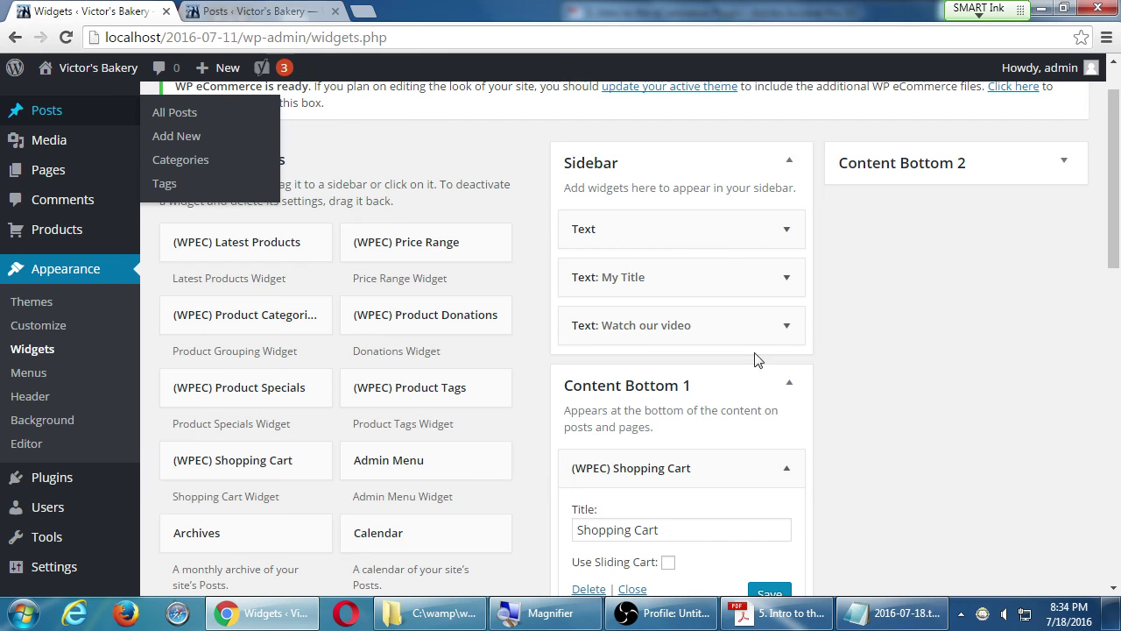
{"action": "left_click", "coordinate": [276, 12]}
{"action": "left_click", "coordinate": [103, 70]}
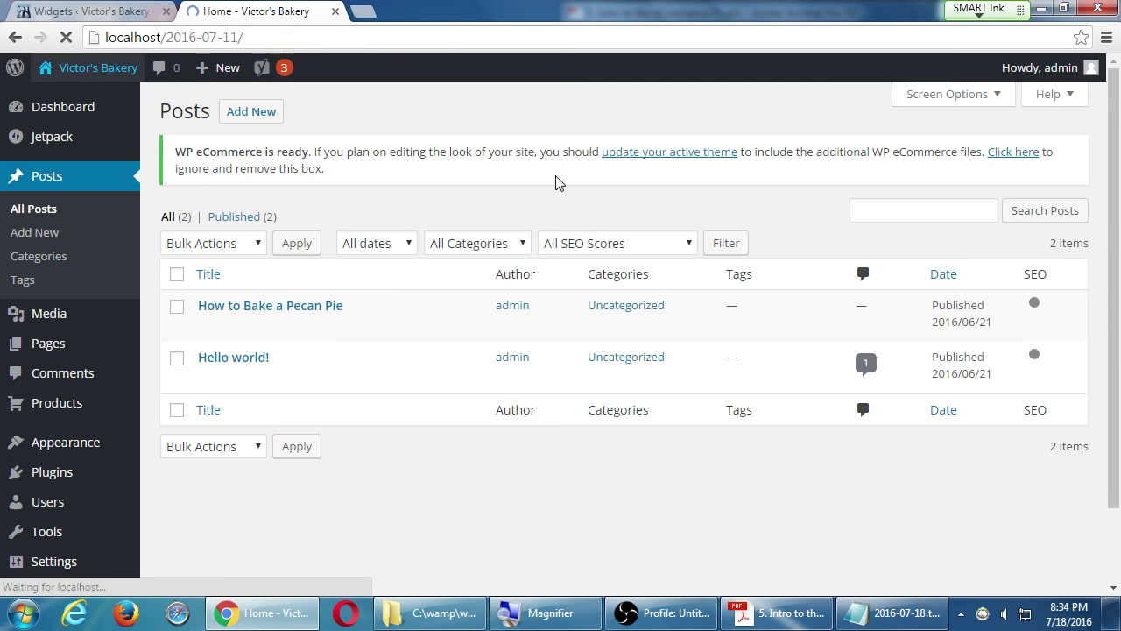
{"action": "scroll", "coordinate": [552, 216], "scroll_direction": "down", "scroll_amount": 6}
{"action": "scroll", "coordinate": [363, 281], "scroll_direction": "up", "scroll_amount": 1}
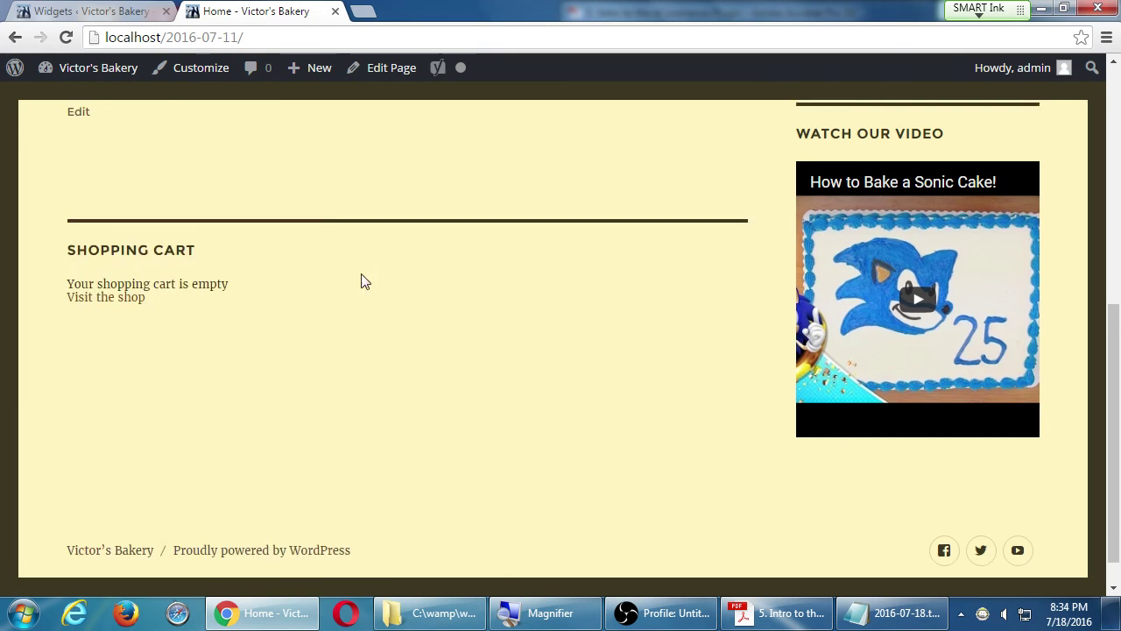
{"action": "left_click_drag", "start_coordinate": [116, 340], "coordinate": [205, 353]}
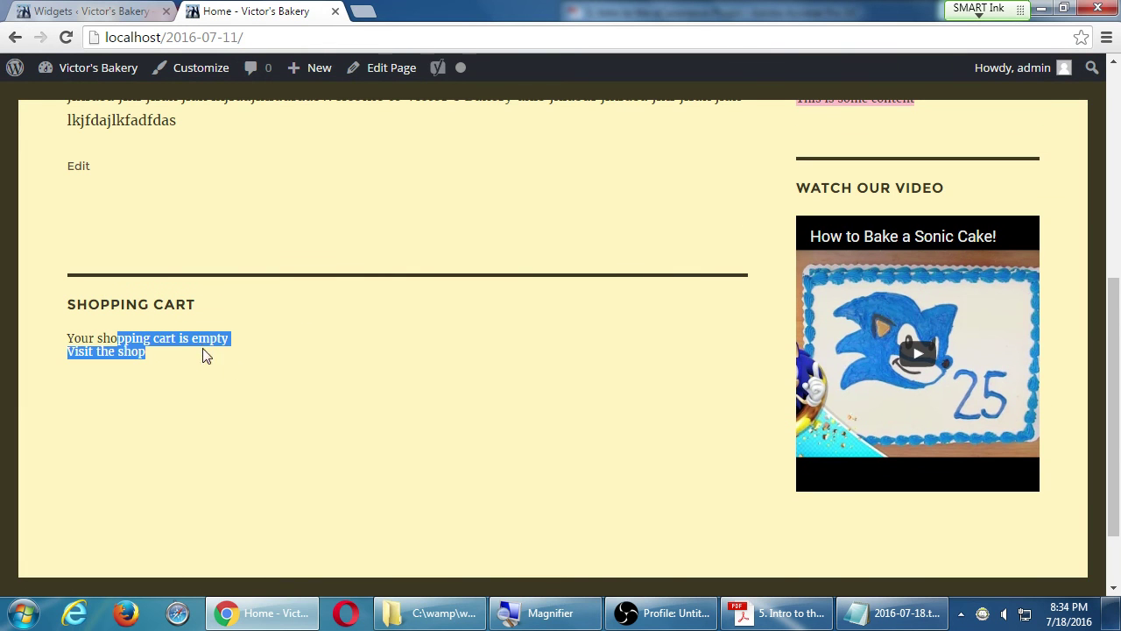
{"action": "left_click", "coordinate": [393, 411]}
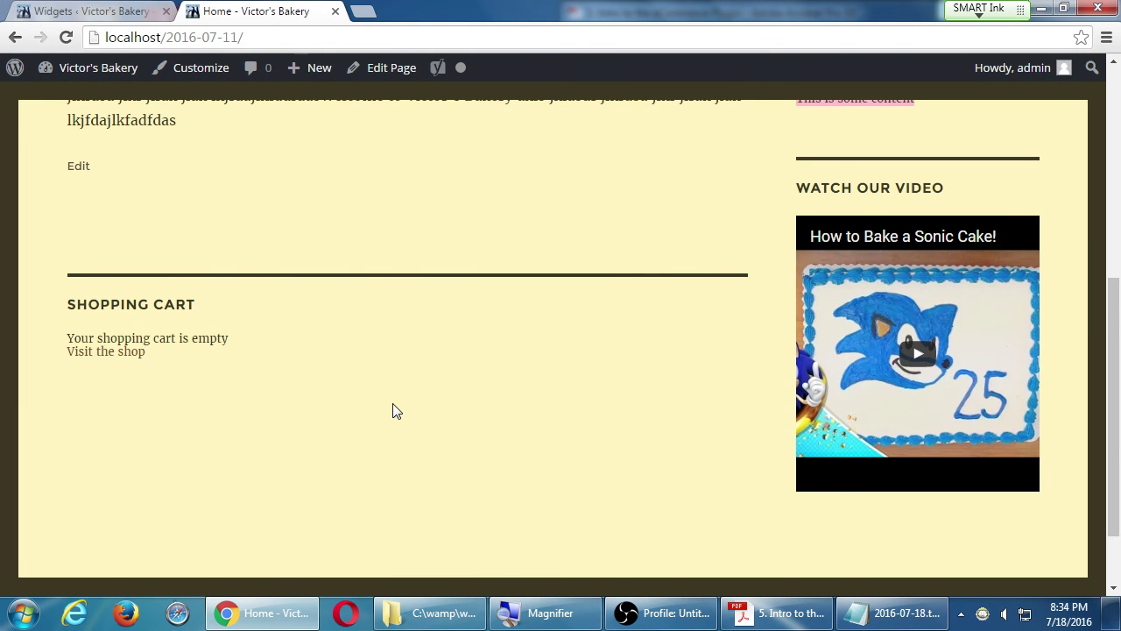
Return to the site's admin, open the product Categories page and enter Cookies as the new category's name.
{"action": "left_click", "coordinate": [110, 9]}
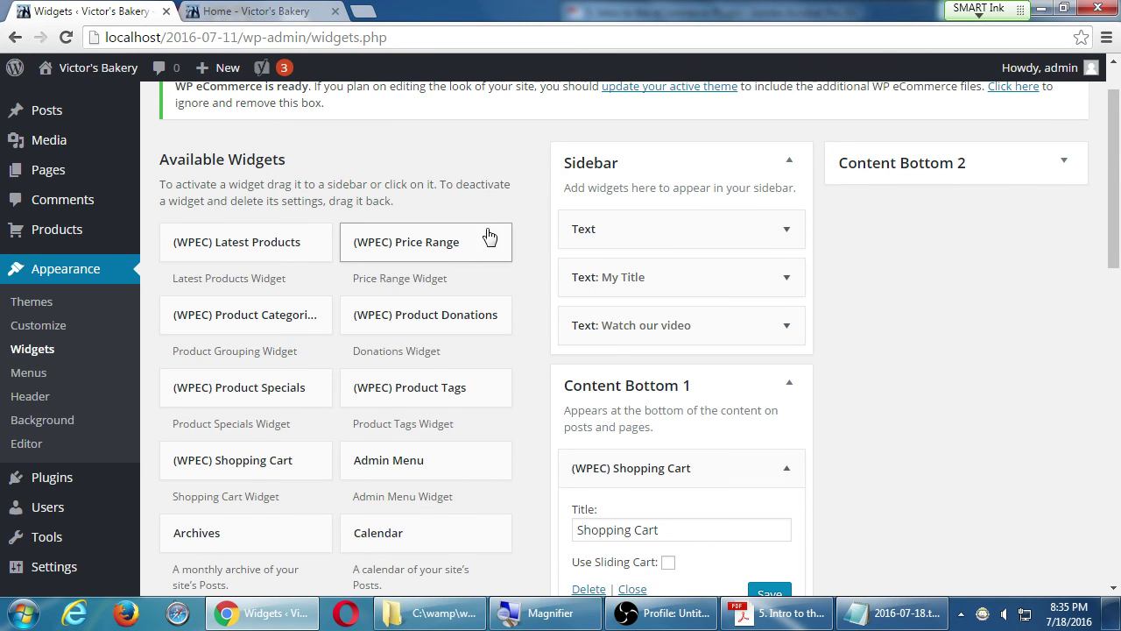
{"action": "scroll", "coordinate": [491, 234], "scroll_direction": "up", "scroll_amount": 1}
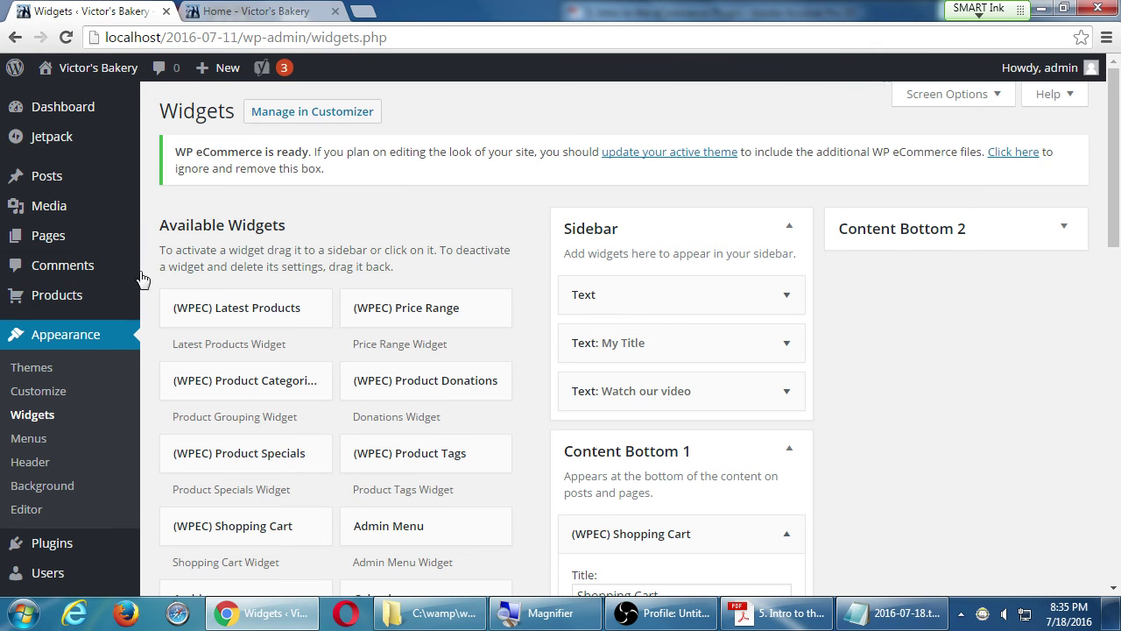
{"action": "mouse_move", "coordinate": [75, 296]}
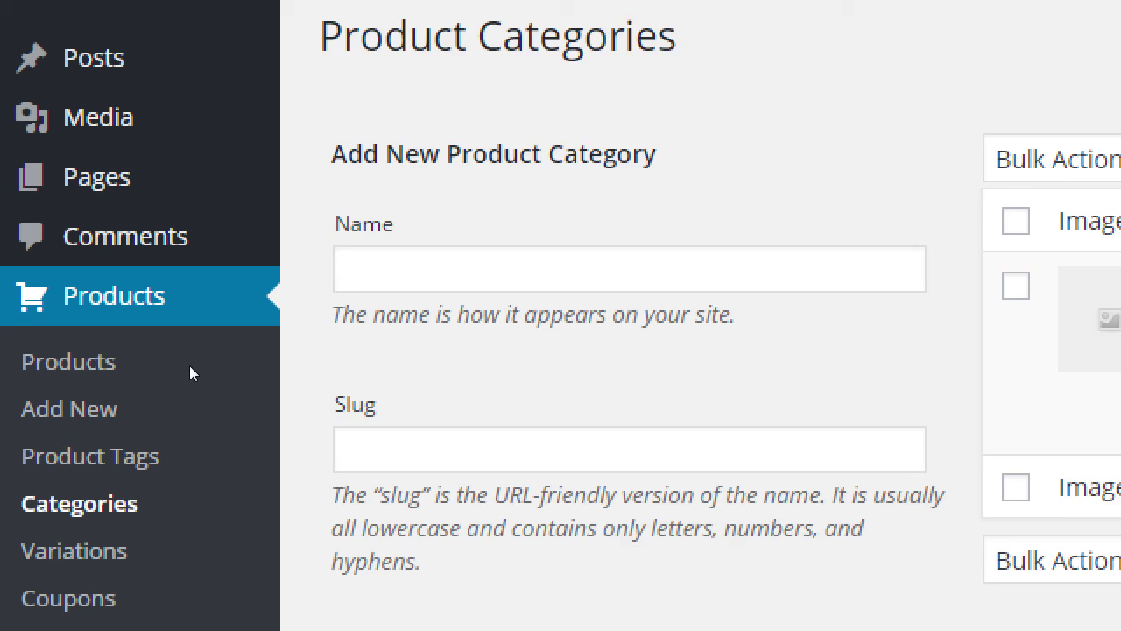
{"action": "left_click", "coordinate": [363, 307]}
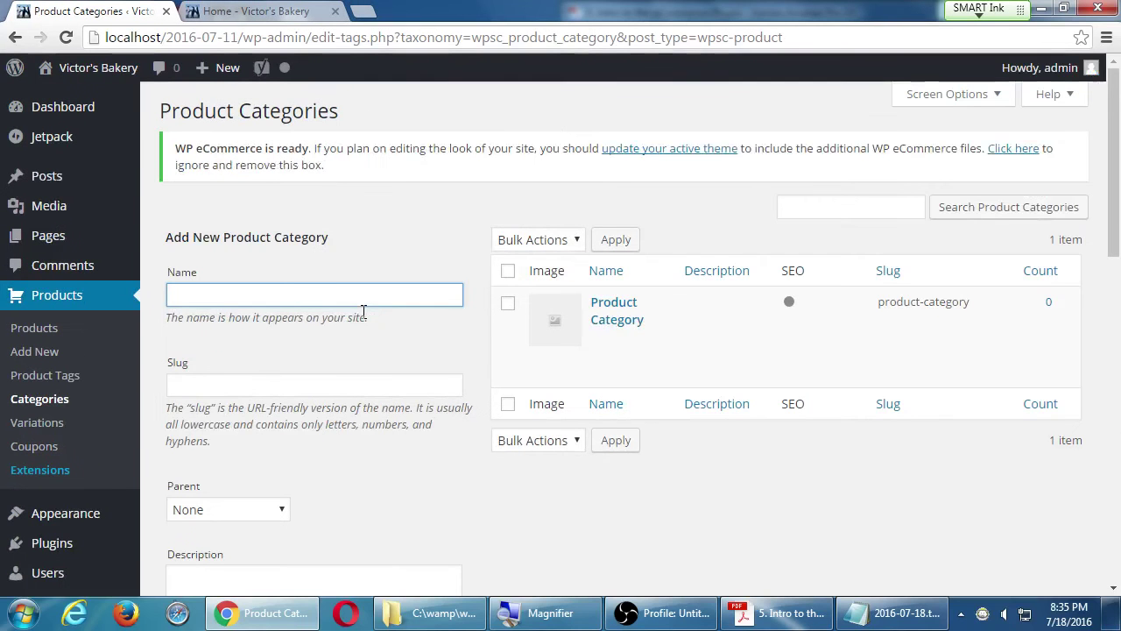
{"action": "mouse_move", "coordinate": [698, 356]}
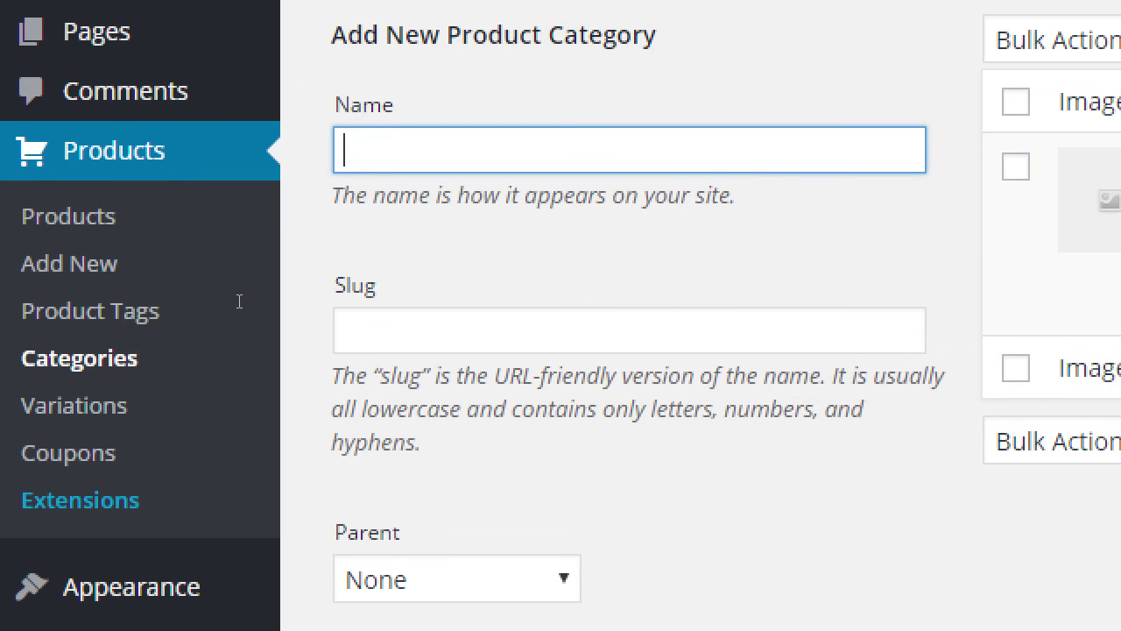
{"action": "type", "text": "Cookies"}
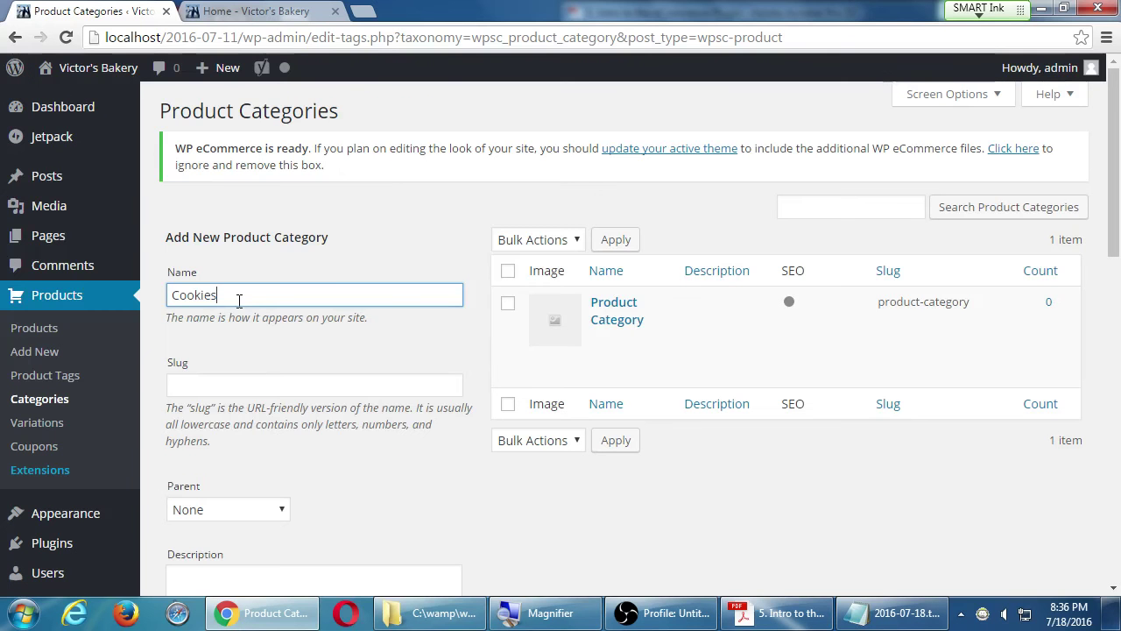
Leave the slug empty and set the Cookies category's description to "Buy batches of our cookies, made by hand.".
{"action": "left_click", "coordinate": [249, 383]}
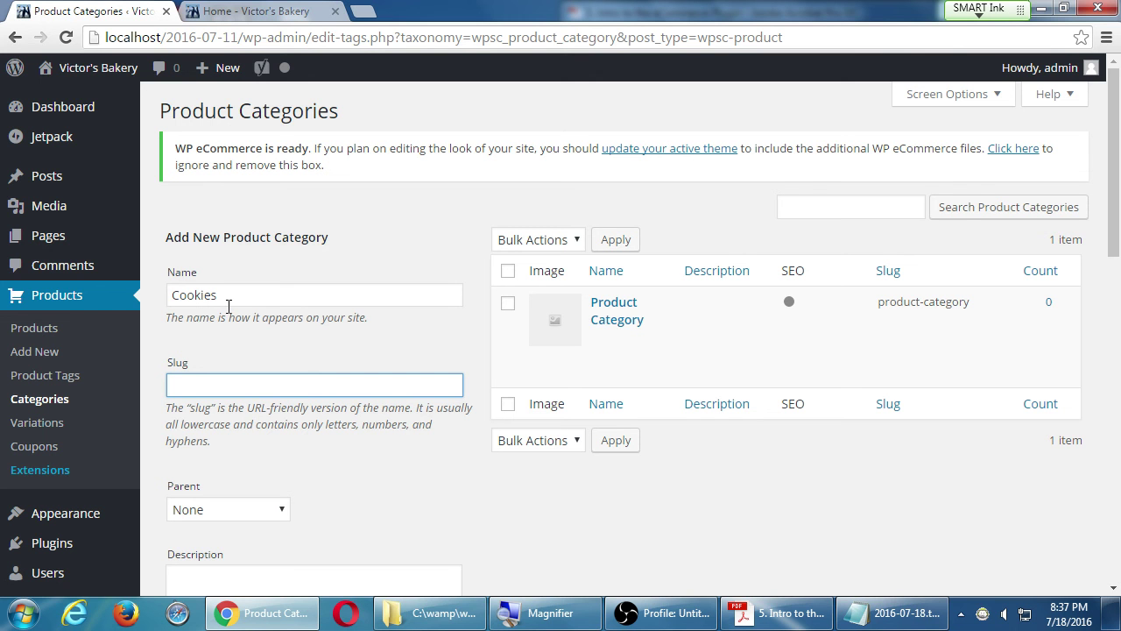
{"action": "scroll", "coordinate": [265, 365], "scroll_direction": "down", "scroll_amount": 5}
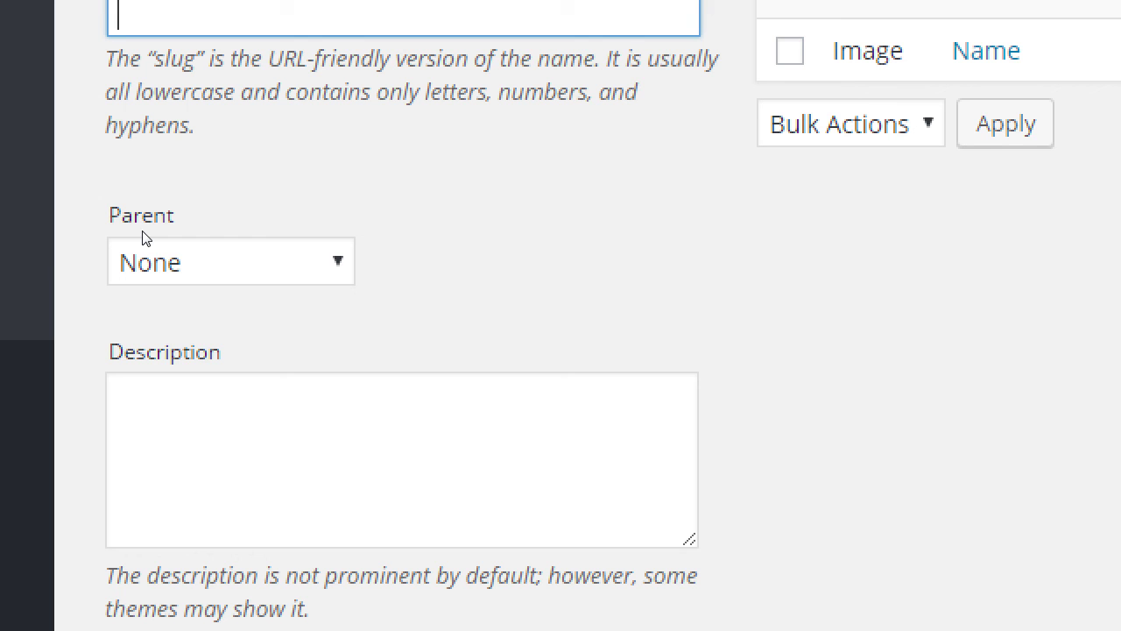
{"action": "left_click", "coordinate": [226, 381]}
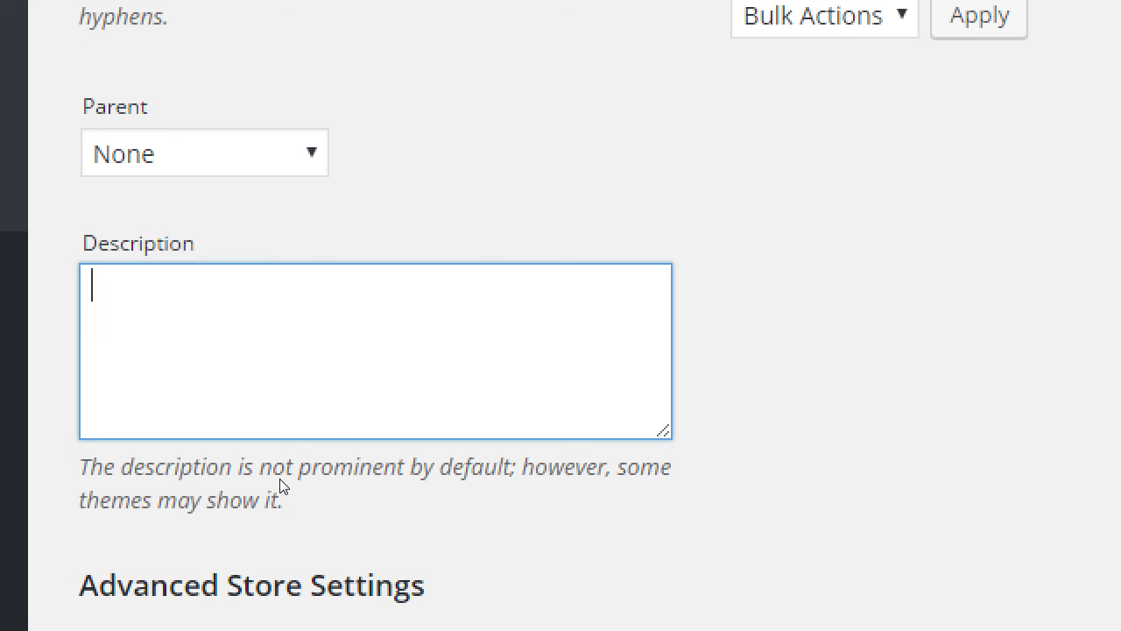
{"action": "type", "text": "Buy batche3s of"}
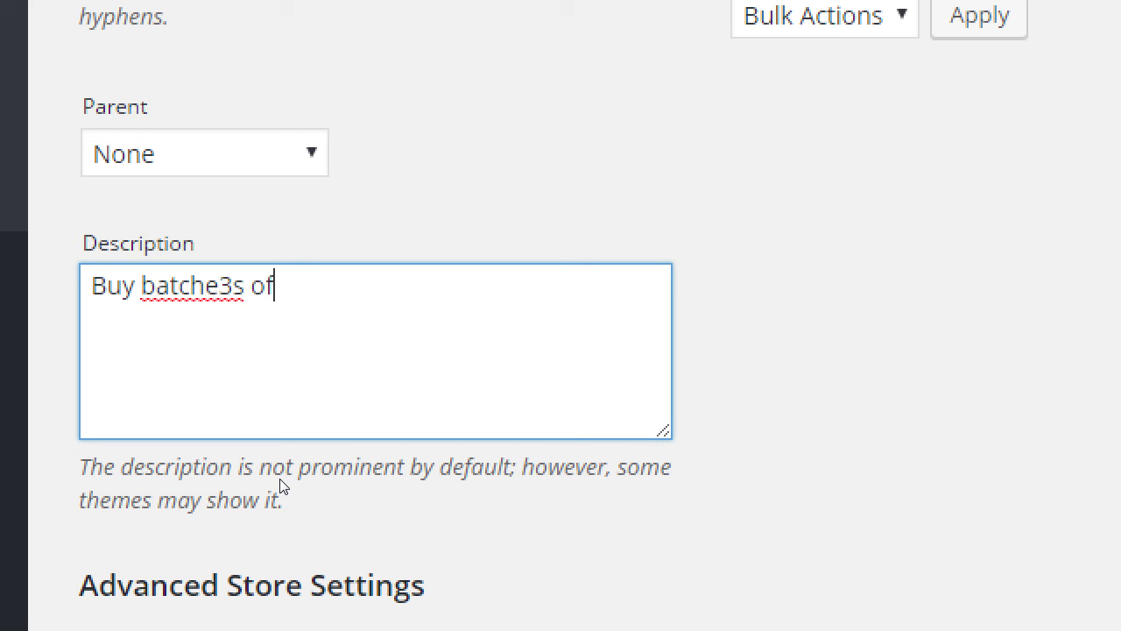
{"action": "key", "text": "BackSpace"}
{"action": "key", "text": "BackSpace"}
{"action": "key", "text": "BackSpace"}
{"action": "key", "text": "BackSpace"}
{"action": "key", "text": "BackSpace"}
{"action": "type", "text": "s of our coo"}
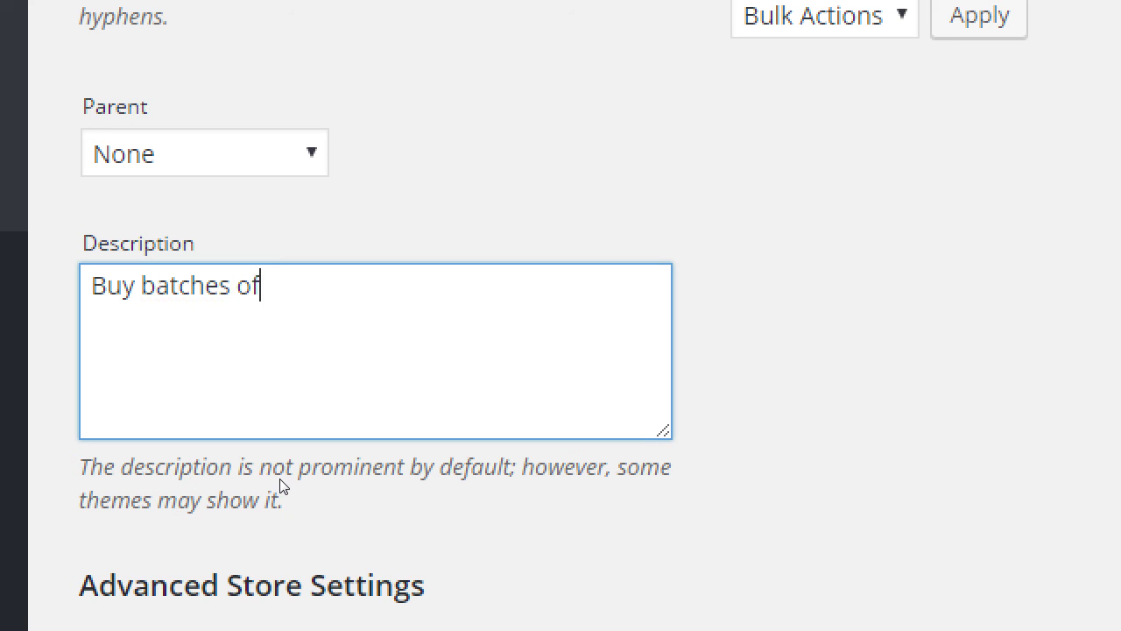
{"action": "type", "text": "kies, made by "}
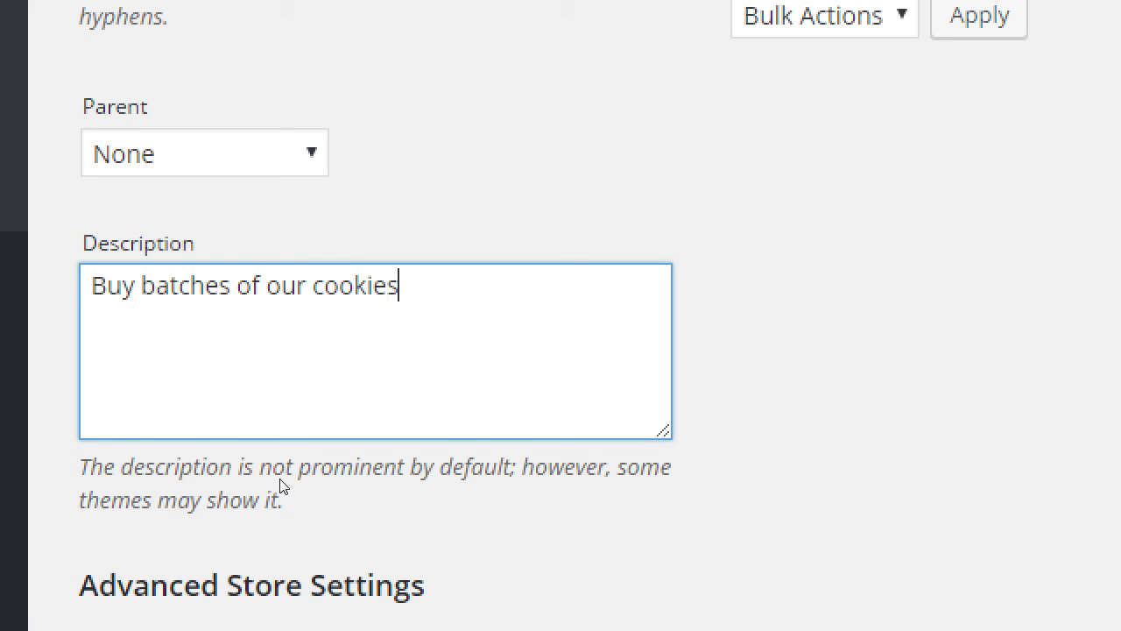
{"action": "type", "text": "hand."}
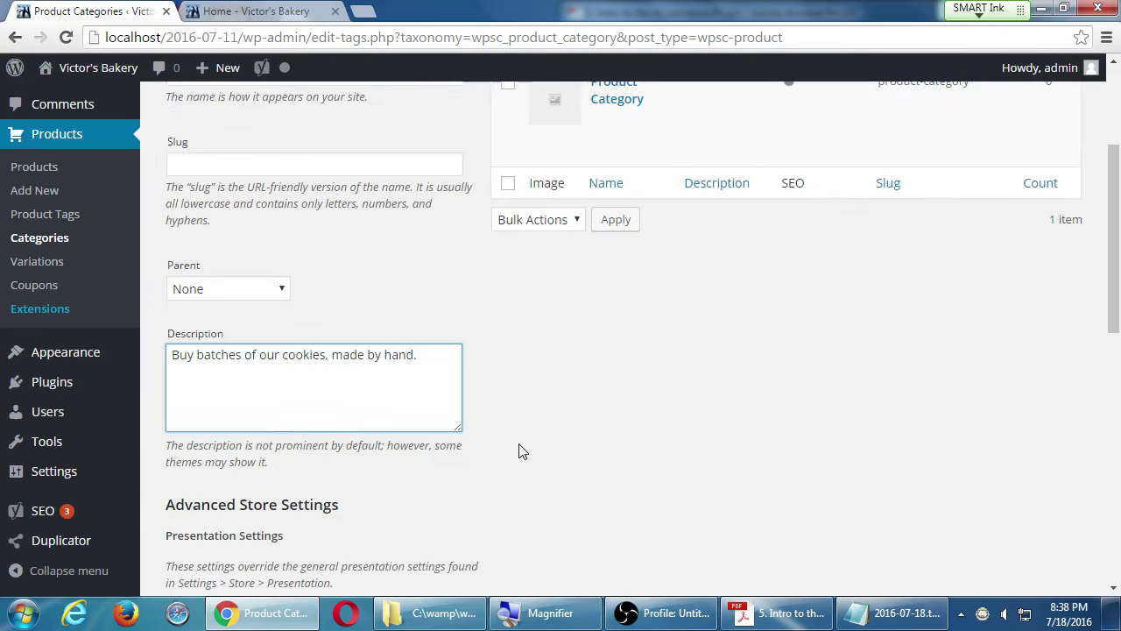
Review the category's presentation, target market and checkout settings, and add the Cookies product category.
{"action": "scroll", "coordinate": [543, 464], "scroll_direction": "down", "scroll_amount": 4}
{"action": "scroll", "coordinate": [543, 466], "scroll_direction": "down", "scroll_amount": 1}
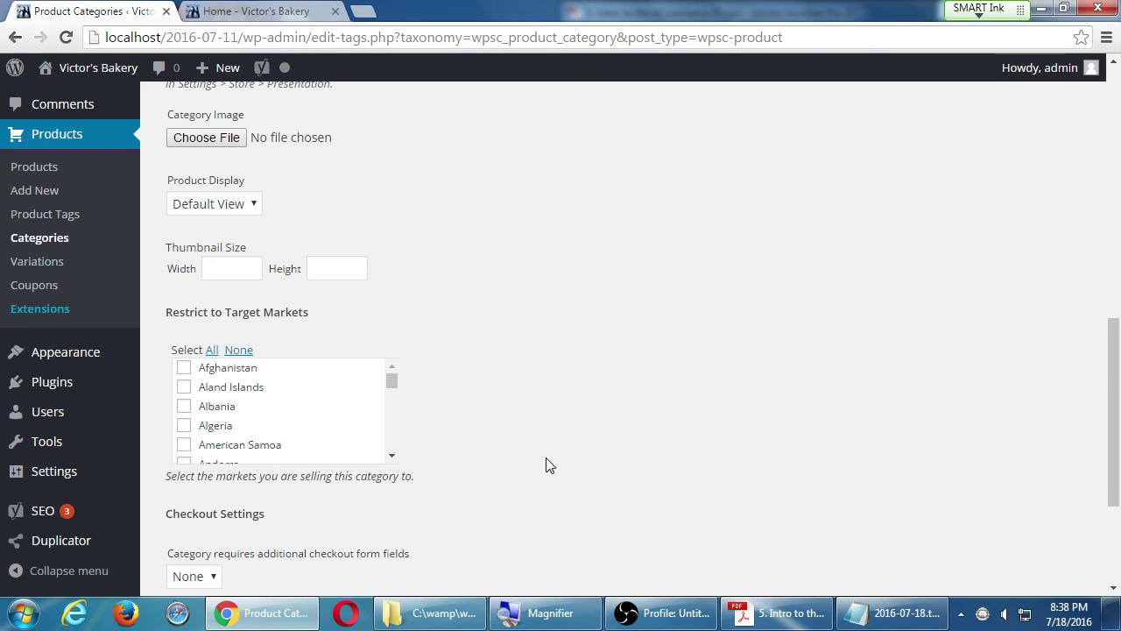
{"action": "scroll", "coordinate": [546, 465], "scroll_direction": "down", "scroll_amount": 2}
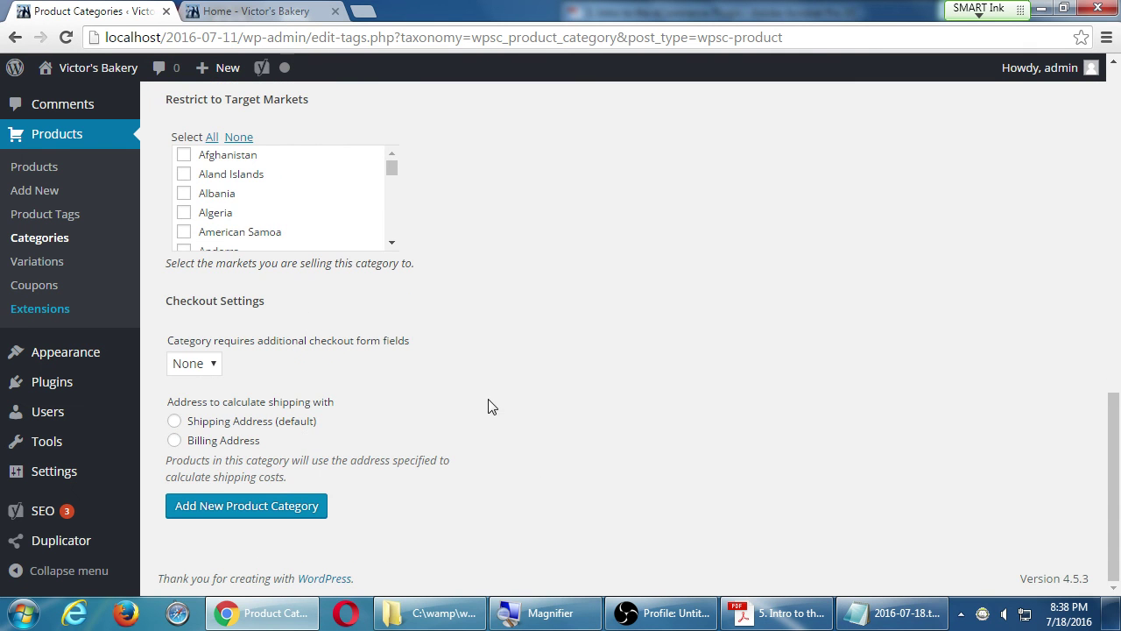
{"action": "scroll", "coordinate": [489, 408], "scroll_direction": "up", "scroll_amount": 6}
{"action": "scroll", "coordinate": [498, 415], "scroll_direction": "up", "scroll_amount": 4}
{"action": "scroll", "coordinate": [498, 415], "scroll_direction": "down", "scroll_amount": 10}
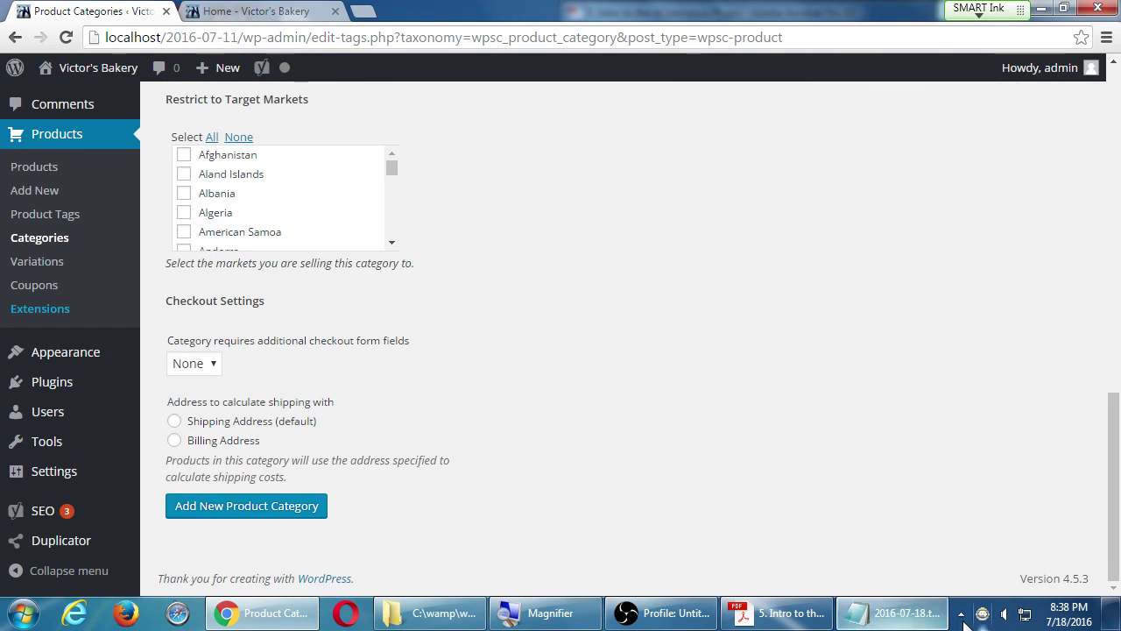
{"action": "left_click", "coordinate": [294, 514]}
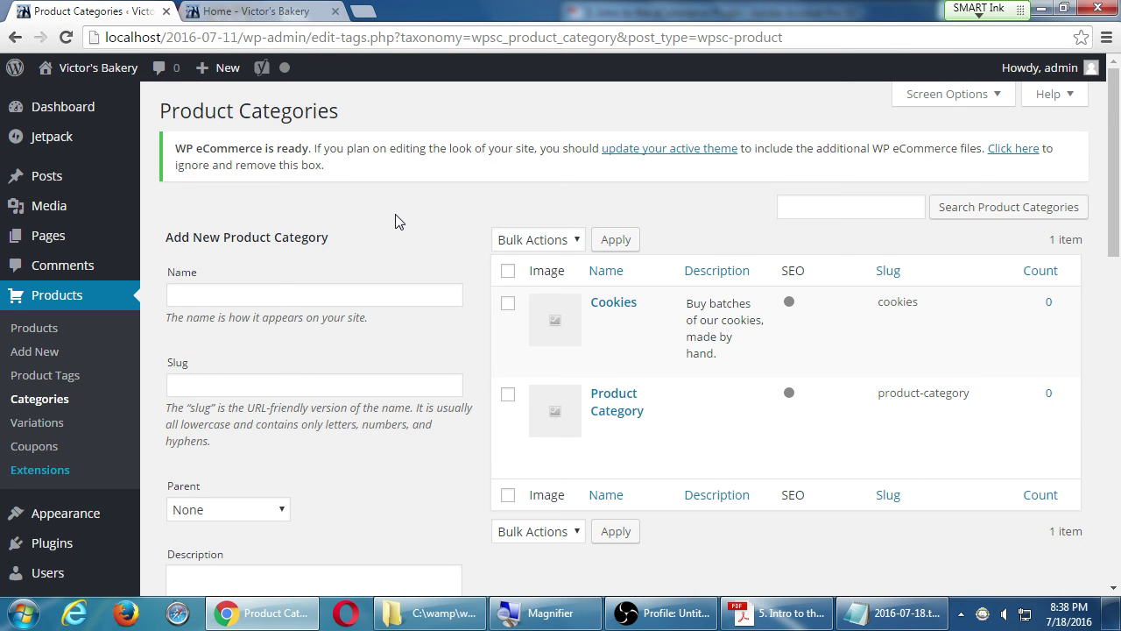
Add a second product category named Cakes without choosing a category image.
{"action": "left_click", "coordinate": [295, 303]}
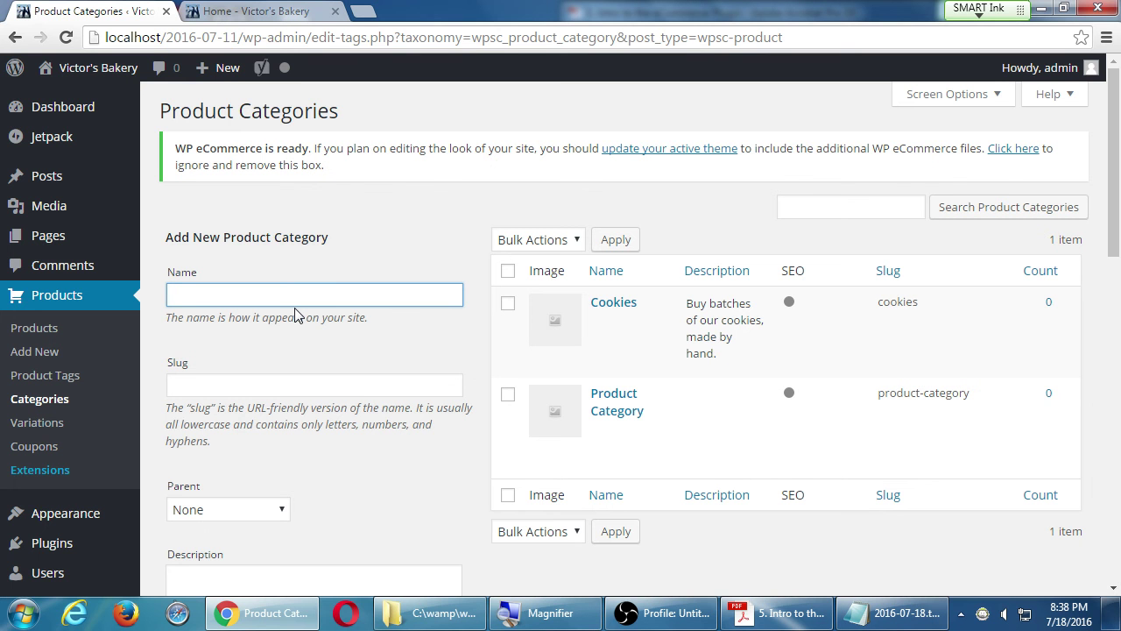
{"action": "type", "text": "Cakes"}
{"action": "scroll", "coordinate": [316, 348], "scroll_direction": "down", "scroll_amount": 5}
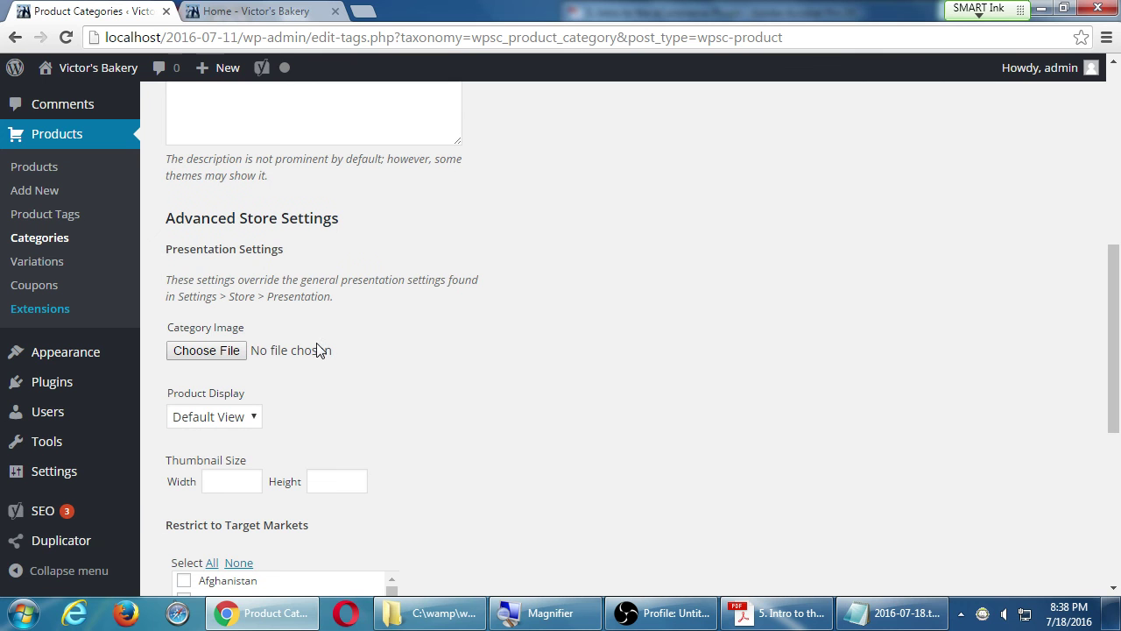
{"action": "left_click", "coordinate": [225, 354]}
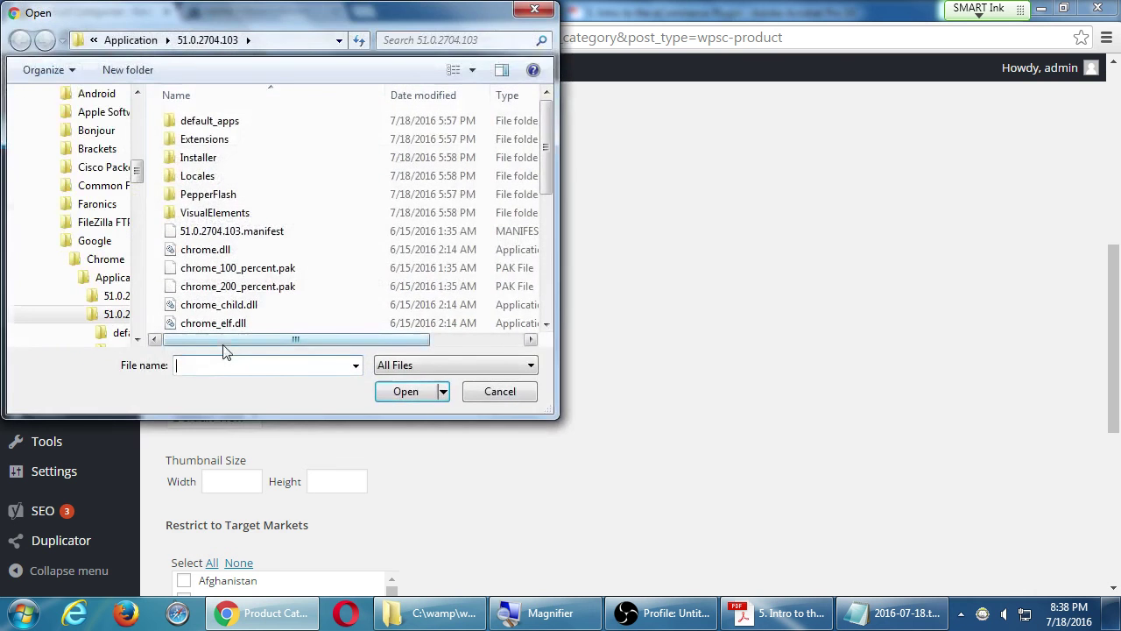
{"action": "left_click", "coordinate": [500, 392]}
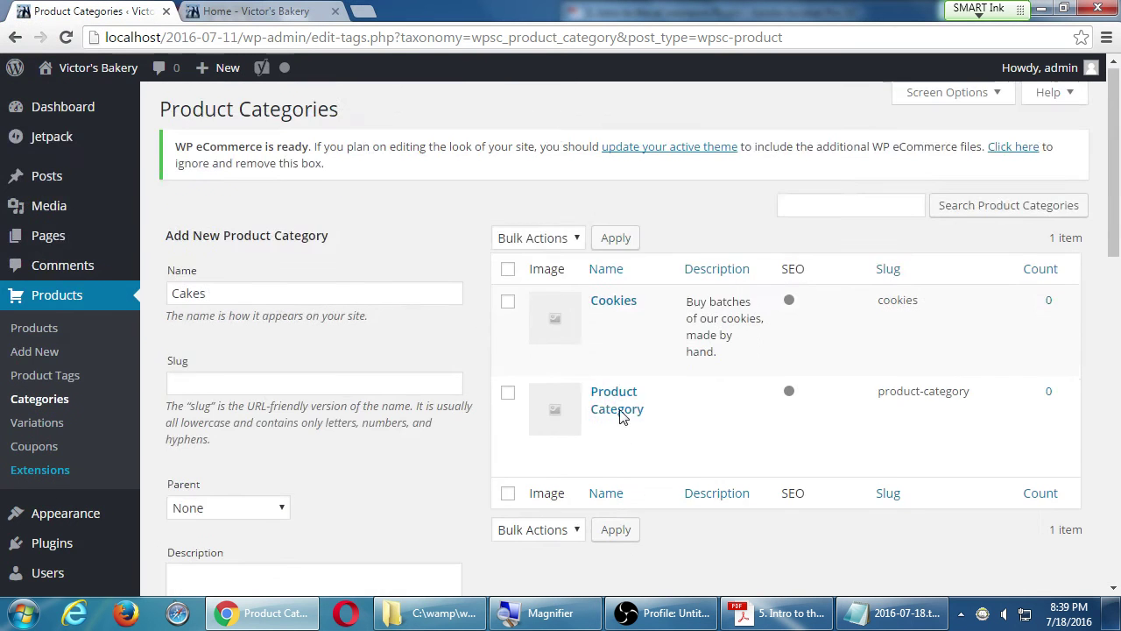
{"action": "scroll", "coordinate": [619, 417], "scroll_direction": "down", "scroll_amount": 10}
{"action": "left_click", "coordinate": [250, 508]}
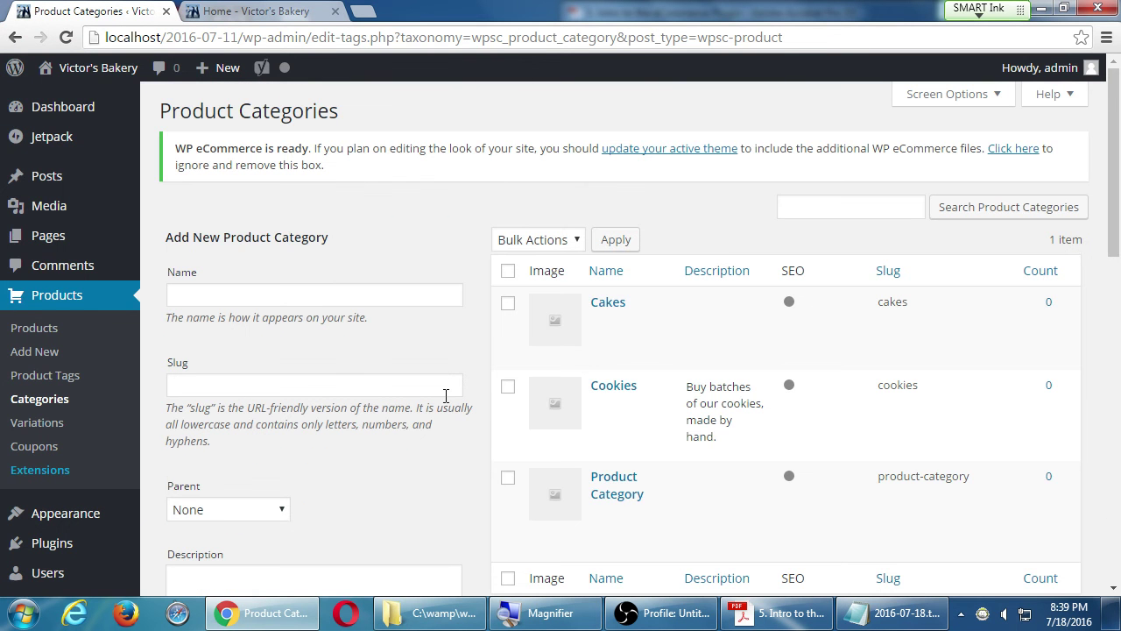
Add a third product category named Pies and return to the category list.
{"action": "left_click", "coordinate": [323, 297]}
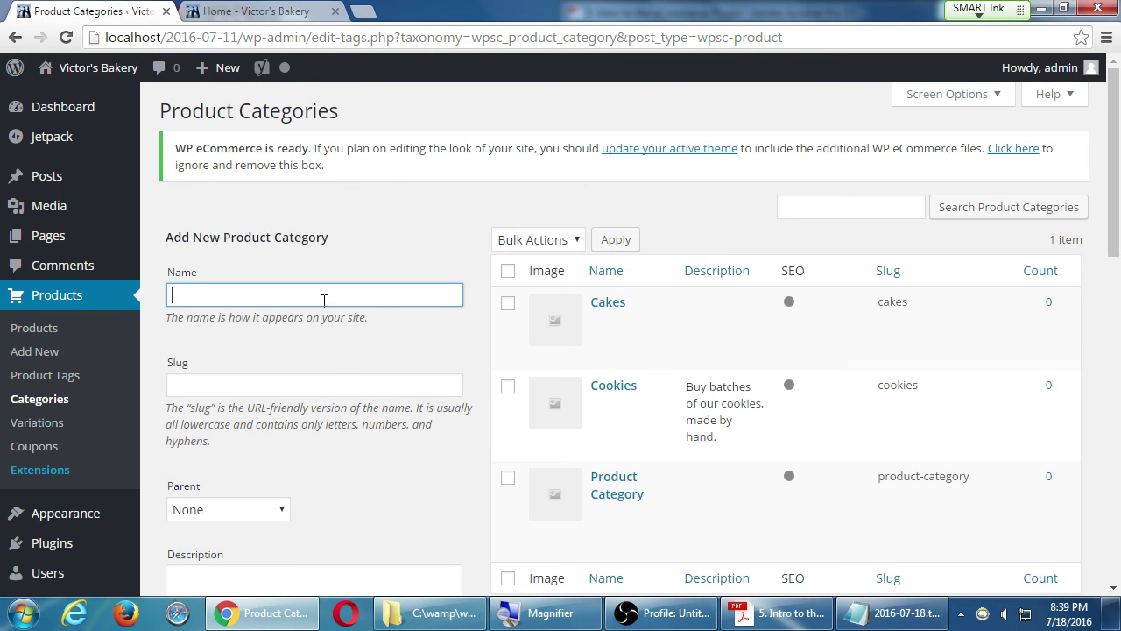
{"action": "type", "text": "Pies"}
{"action": "scroll", "coordinate": [414, 235], "scroll_direction": "down", "scroll_amount": 10}
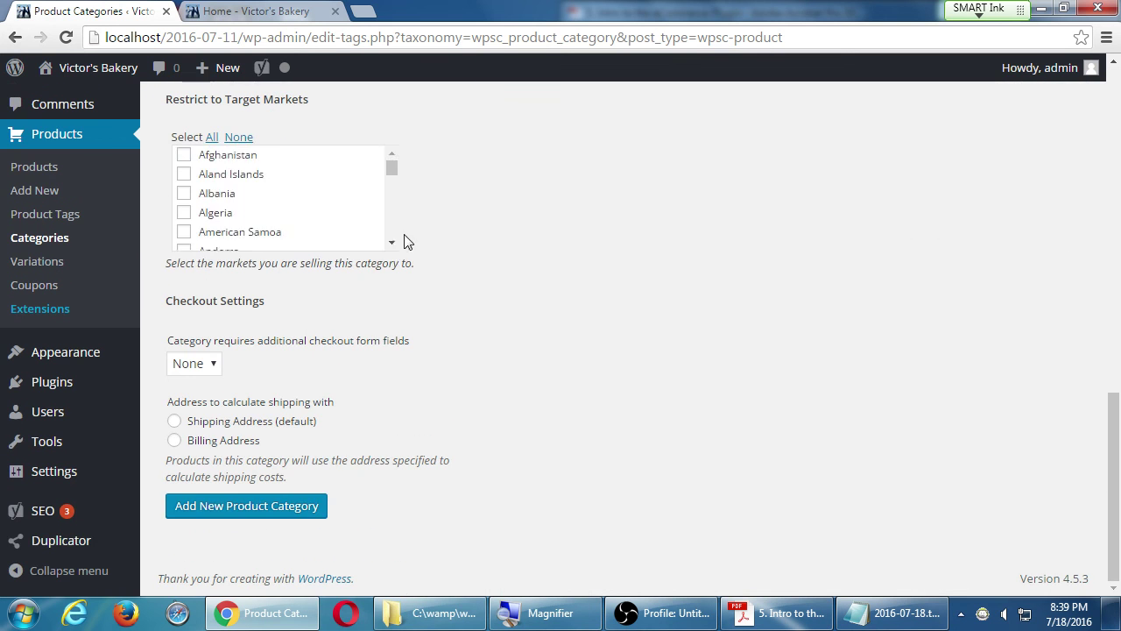
{"action": "scroll", "coordinate": [394, 219], "scroll_direction": "down", "scroll_amount": 2}
{"action": "left_click", "coordinate": [296, 510]}
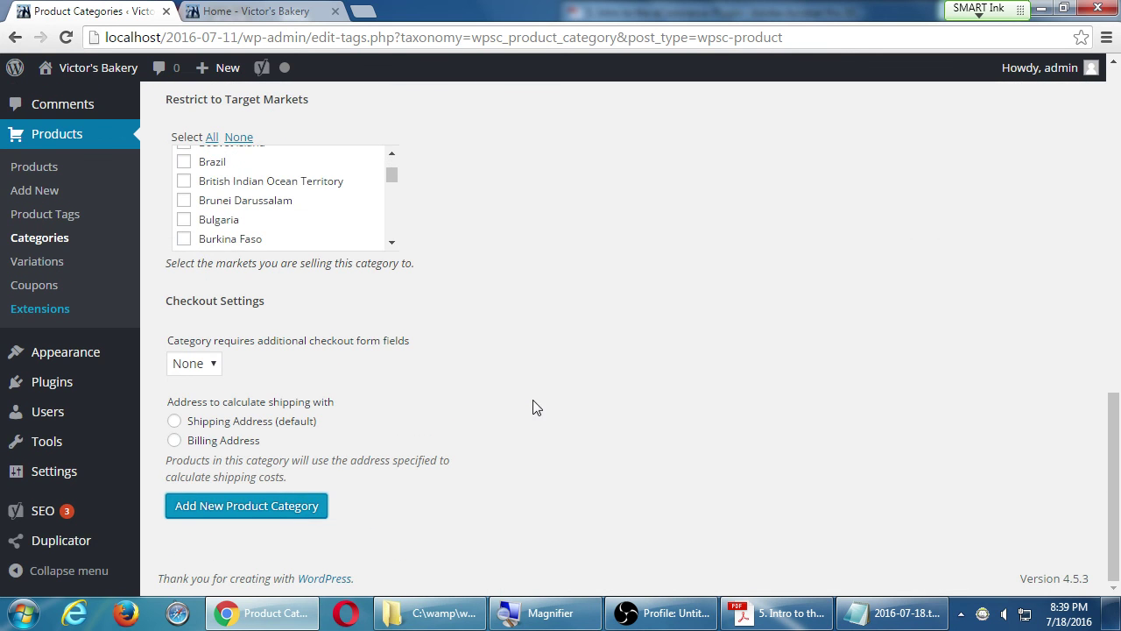
{"action": "scroll", "coordinate": [560, 403], "scroll_direction": "up", "scroll_amount": 10}
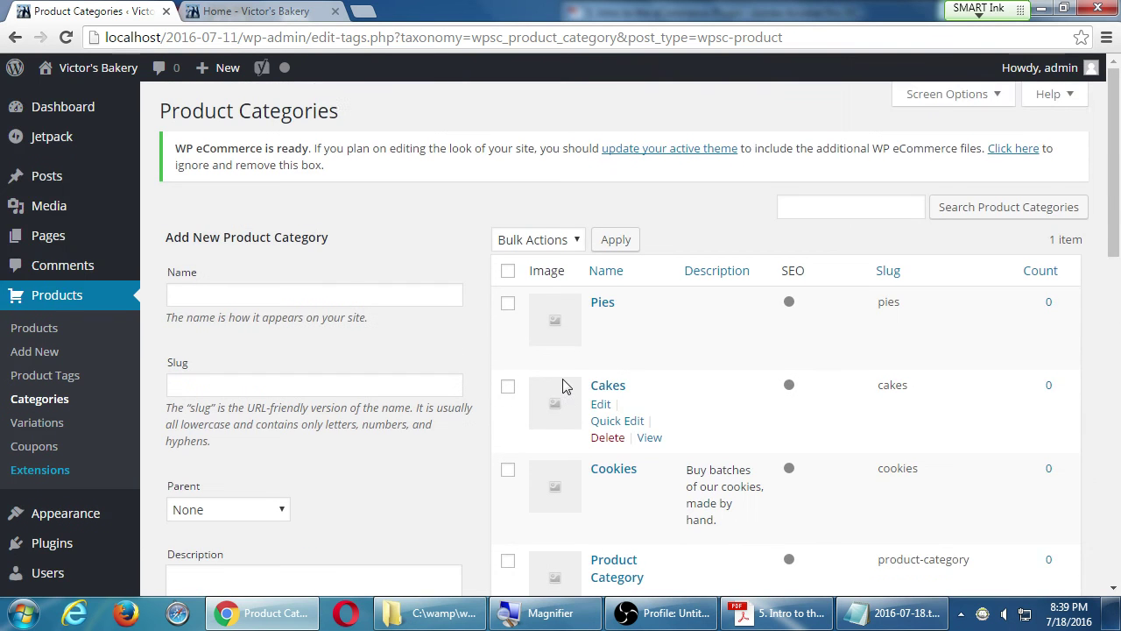
Look over the edit settings of the Pies category, return to the Product Categories page and refresh its list.
{"action": "scroll", "coordinate": [564, 386], "scroll_direction": "down", "scroll_amount": 1}
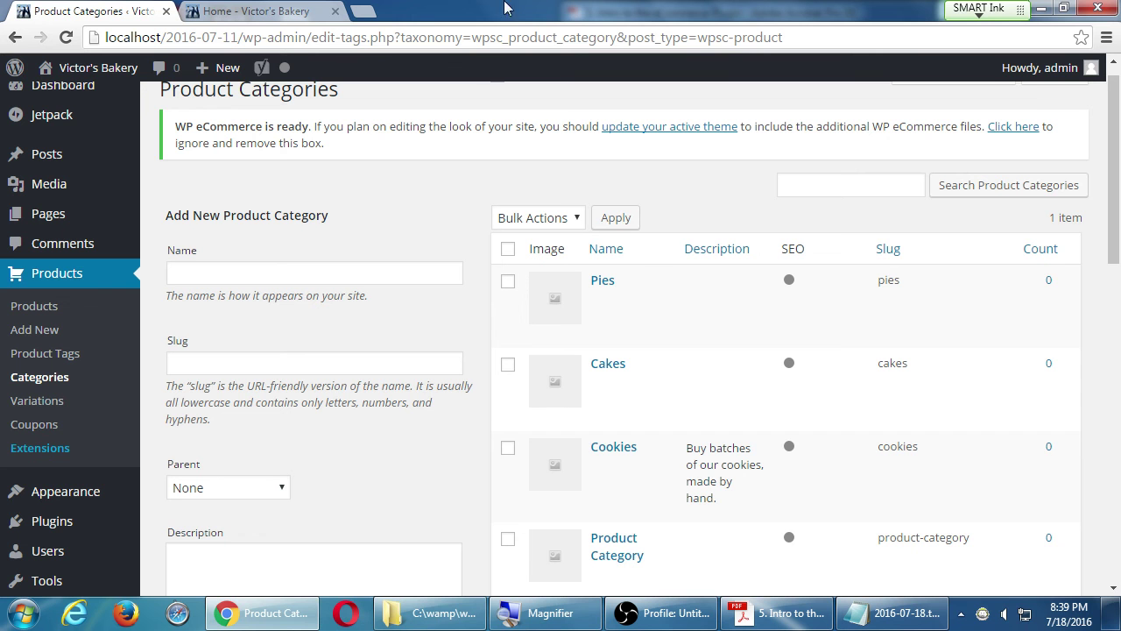
{"action": "left_click", "coordinate": [601, 299]}
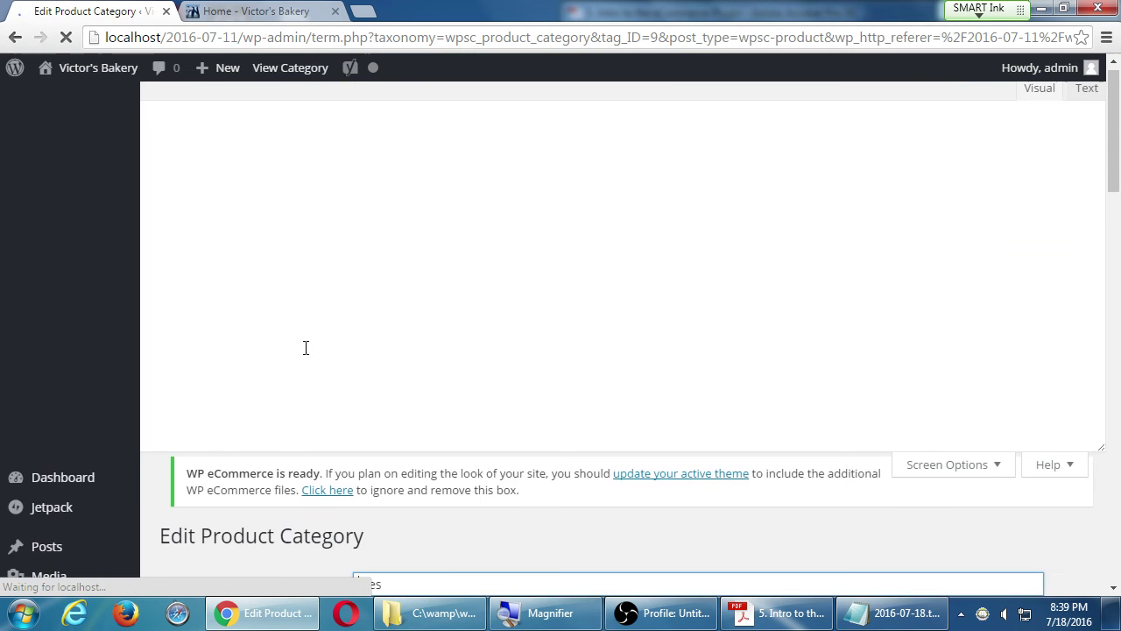
{"action": "scroll", "coordinate": [300, 363], "scroll_direction": "down", "scroll_amount": 4}
{"action": "scroll", "coordinate": [301, 364], "scroll_direction": "up", "scroll_amount": 4}
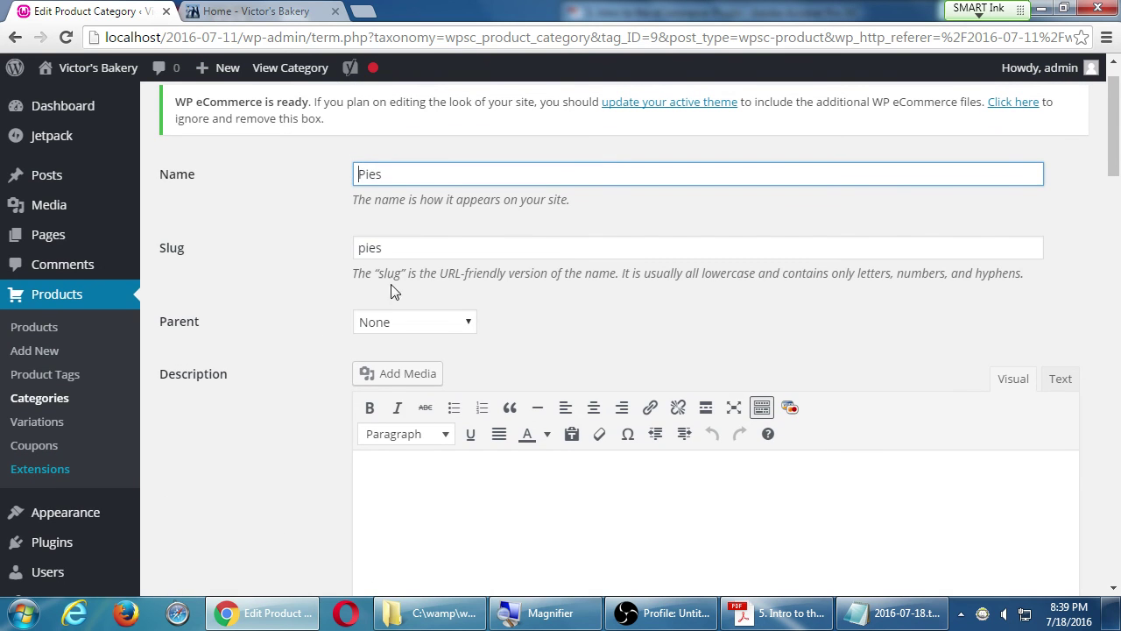
{"action": "scroll", "coordinate": [400, 411], "scroll_direction": "down", "scroll_amount": 1}
{"action": "scroll", "coordinate": [400, 456], "scroll_direction": "down", "scroll_amount": 15}
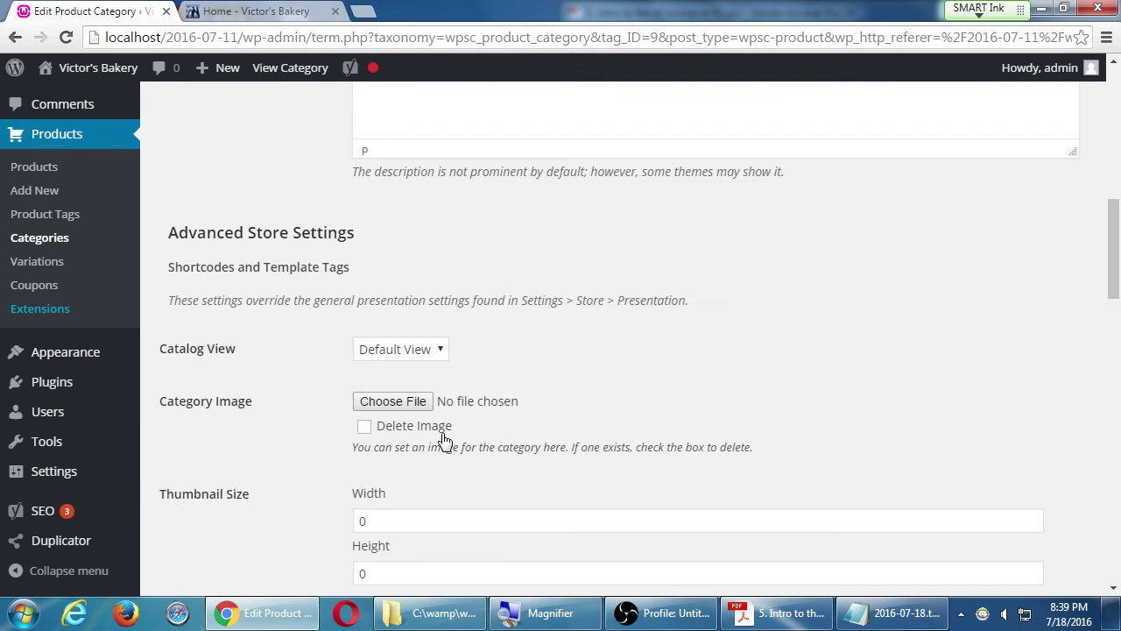
{"action": "key", "text": "alt+Left"}
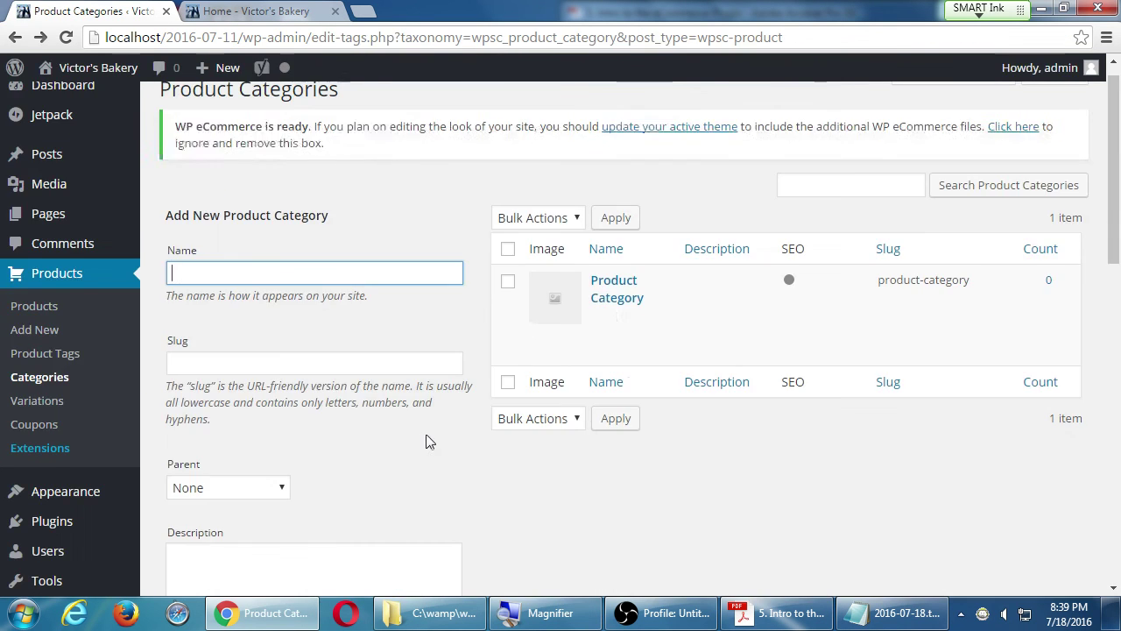
{"action": "key", "text": "F5"}
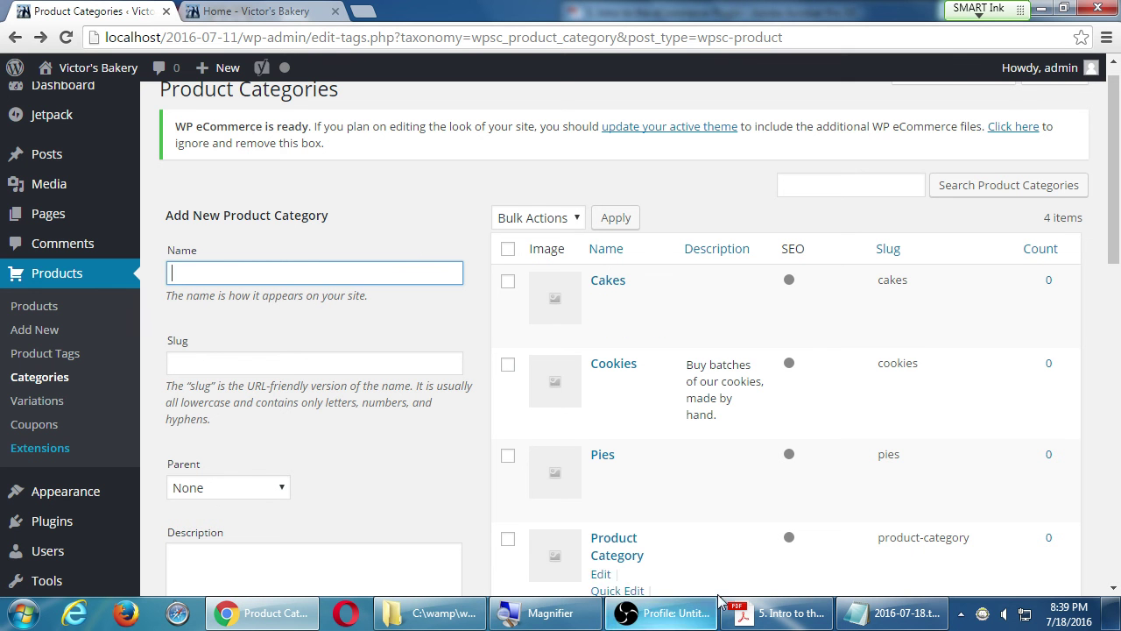
{"action": "left_click", "coordinate": [693, 618]}
{"action": "left_click", "coordinate": [696, 620]}
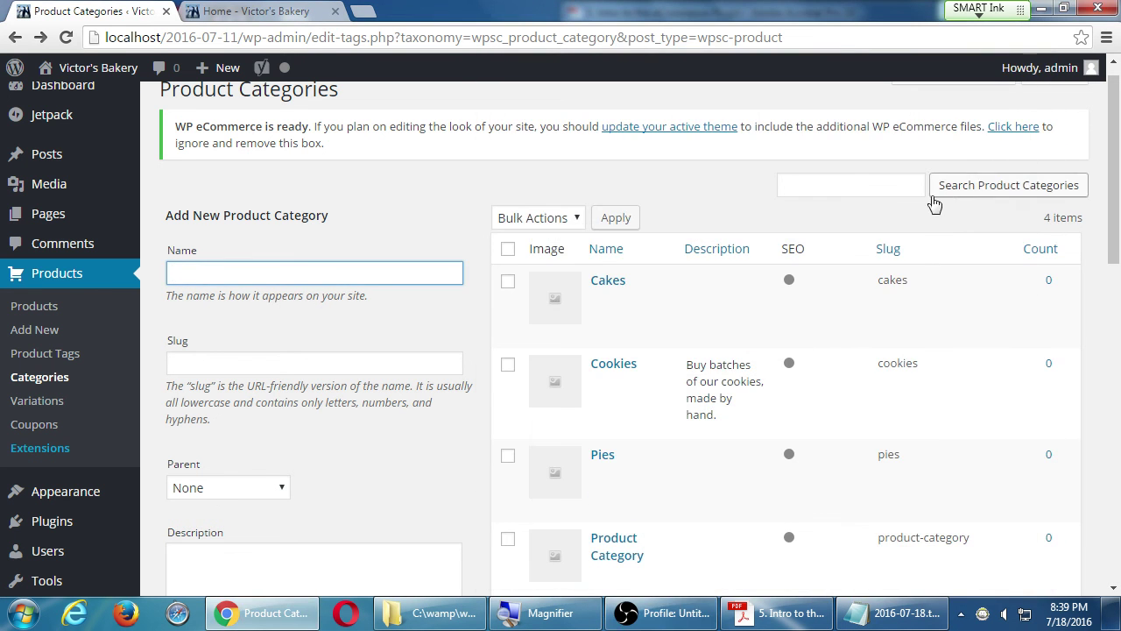
Open the Product Tags page and add a product tag named Chocolate.
{"action": "left_click", "coordinate": [53, 358]}
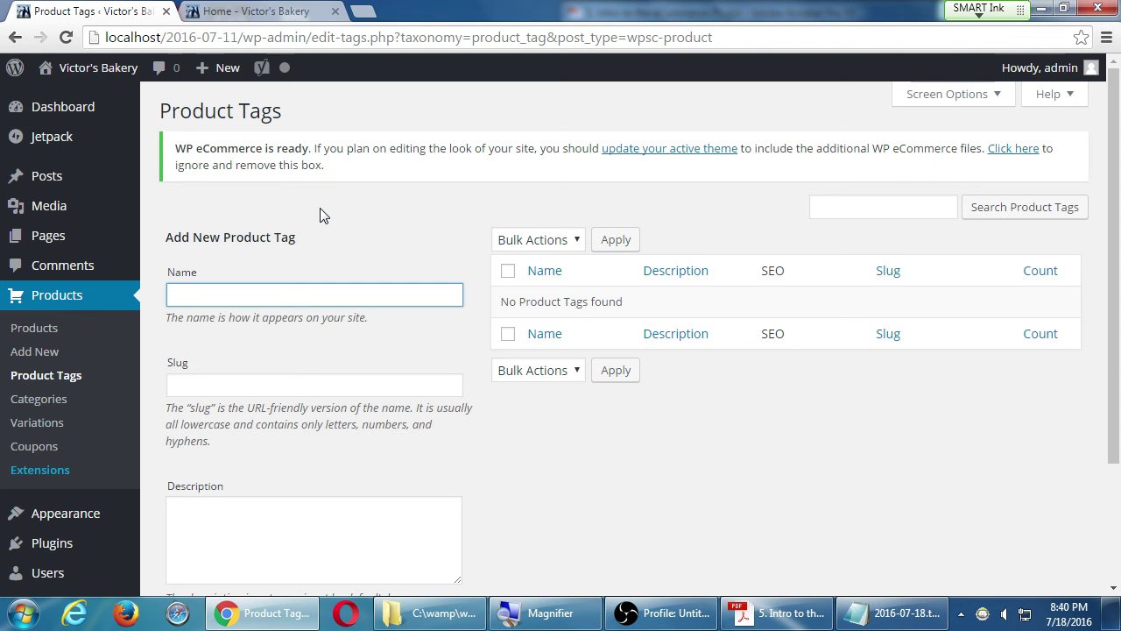
{"action": "mouse_move", "coordinate": [200, 77]}
{"action": "type", "text": "Chocolate"}
{"action": "scroll", "coordinate": [202, 324], "scroll_direction": "down", "scroll_amount": 2}
{"action": "left_click", "coordinate": [222, 499]}
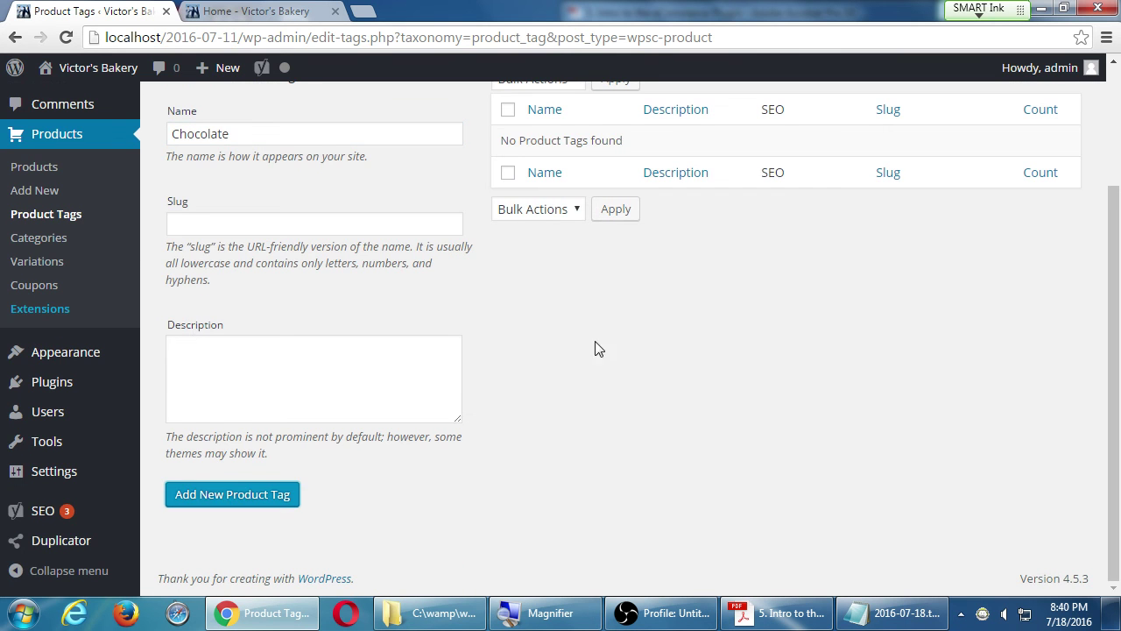
{"action": "scroll", "coordinate": [688, 343], "scroll_direction": "up", "scroll_amount": 2}
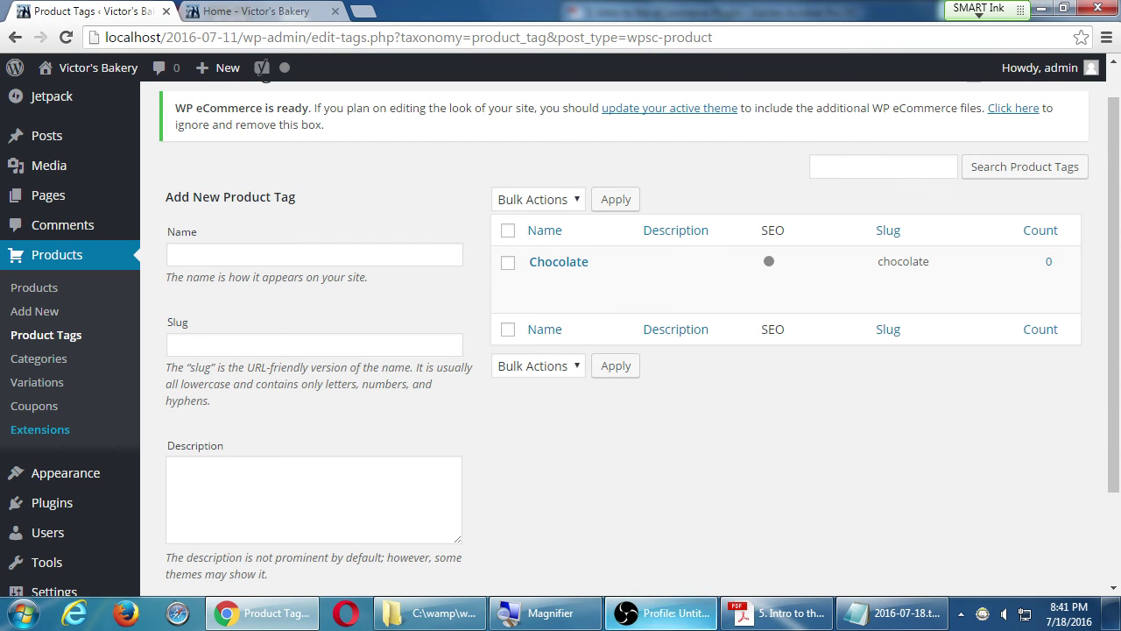
{"action": "left_click", "coordinate": [663, 613]}
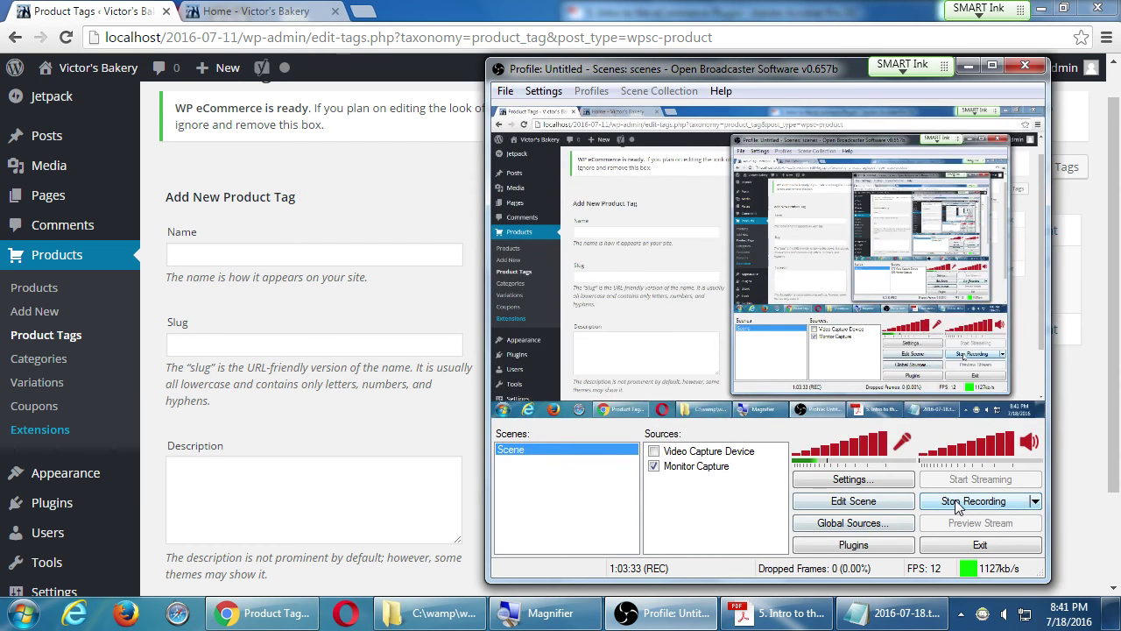